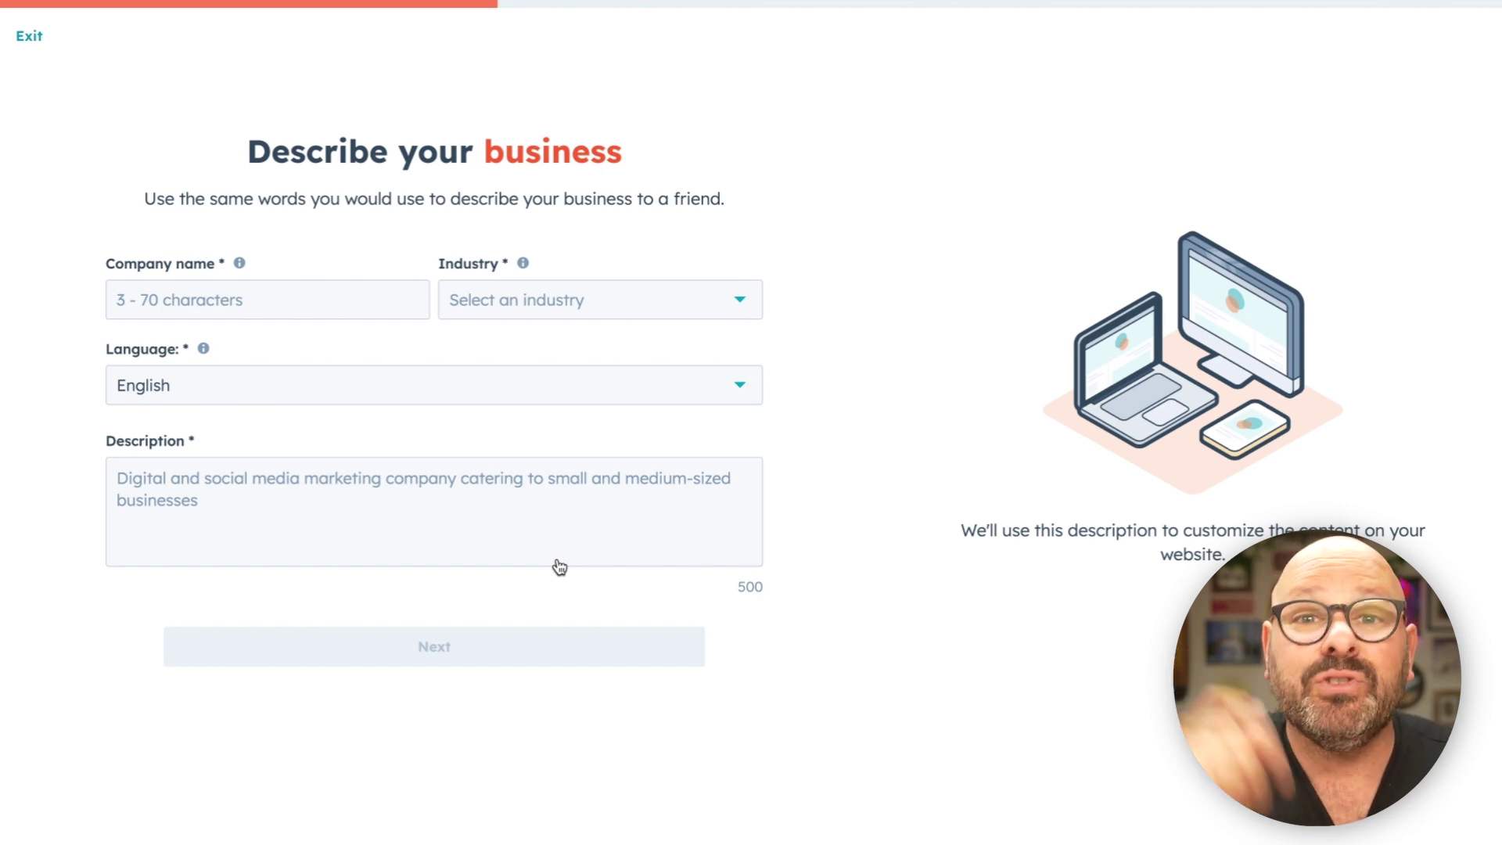
Describe Let's Go Viral Marketing, in Marketing Services, as helping enterprise companies go viral with creative, innovative and human centered marketing strategies.
click(200, 290)
text(Let's Go Viral Marketing)
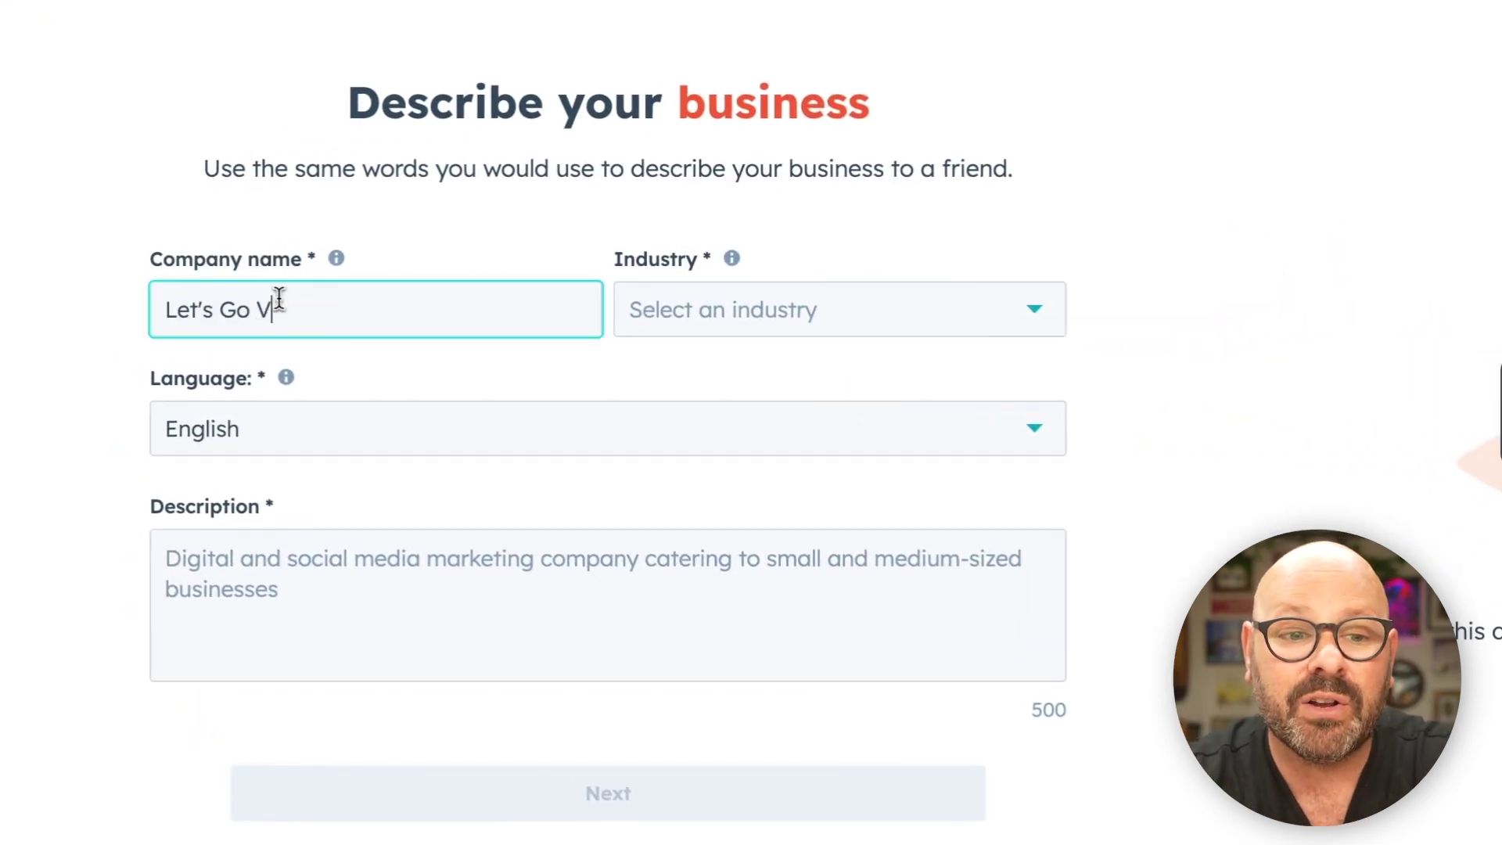
click(765, 309)
text(mar)
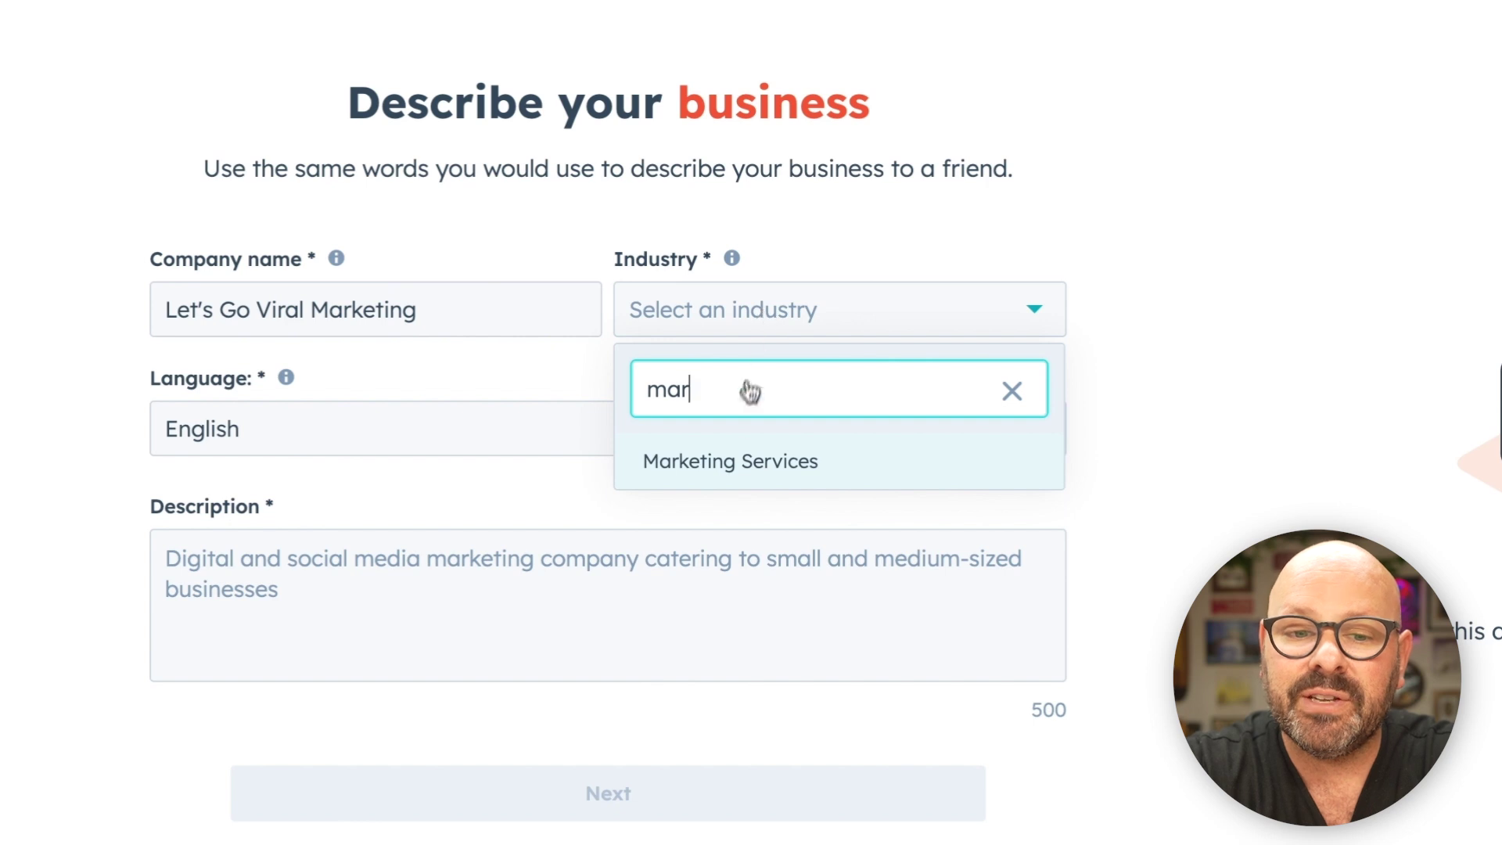
click(727, 461)
click(296, 581)
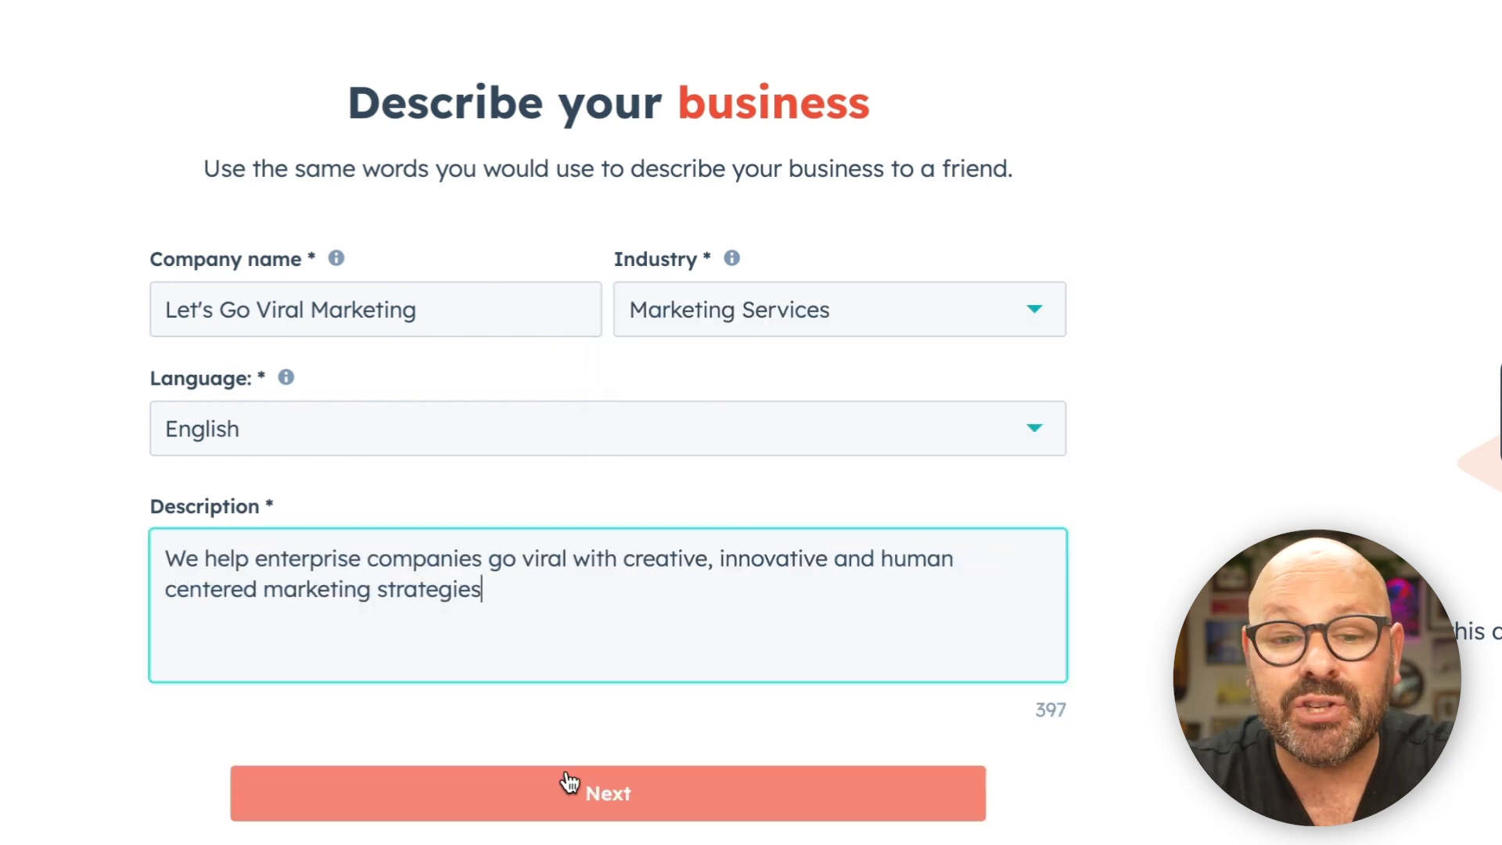
click(580, 793)
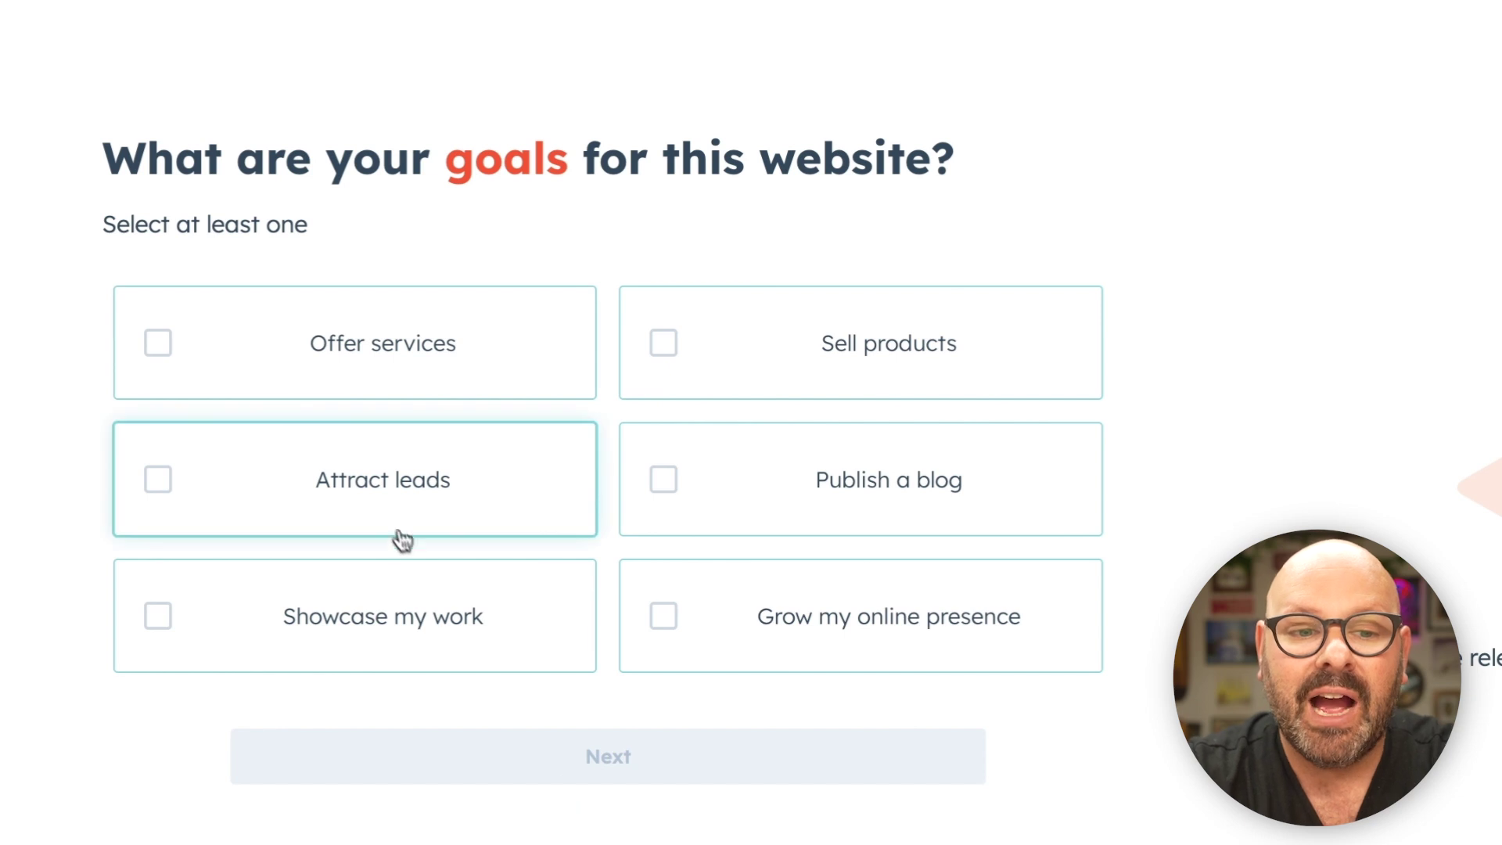
Set the website goals to Offer services and Attract leads, and generate the site in the Minimalistic style.
click(166, 355)
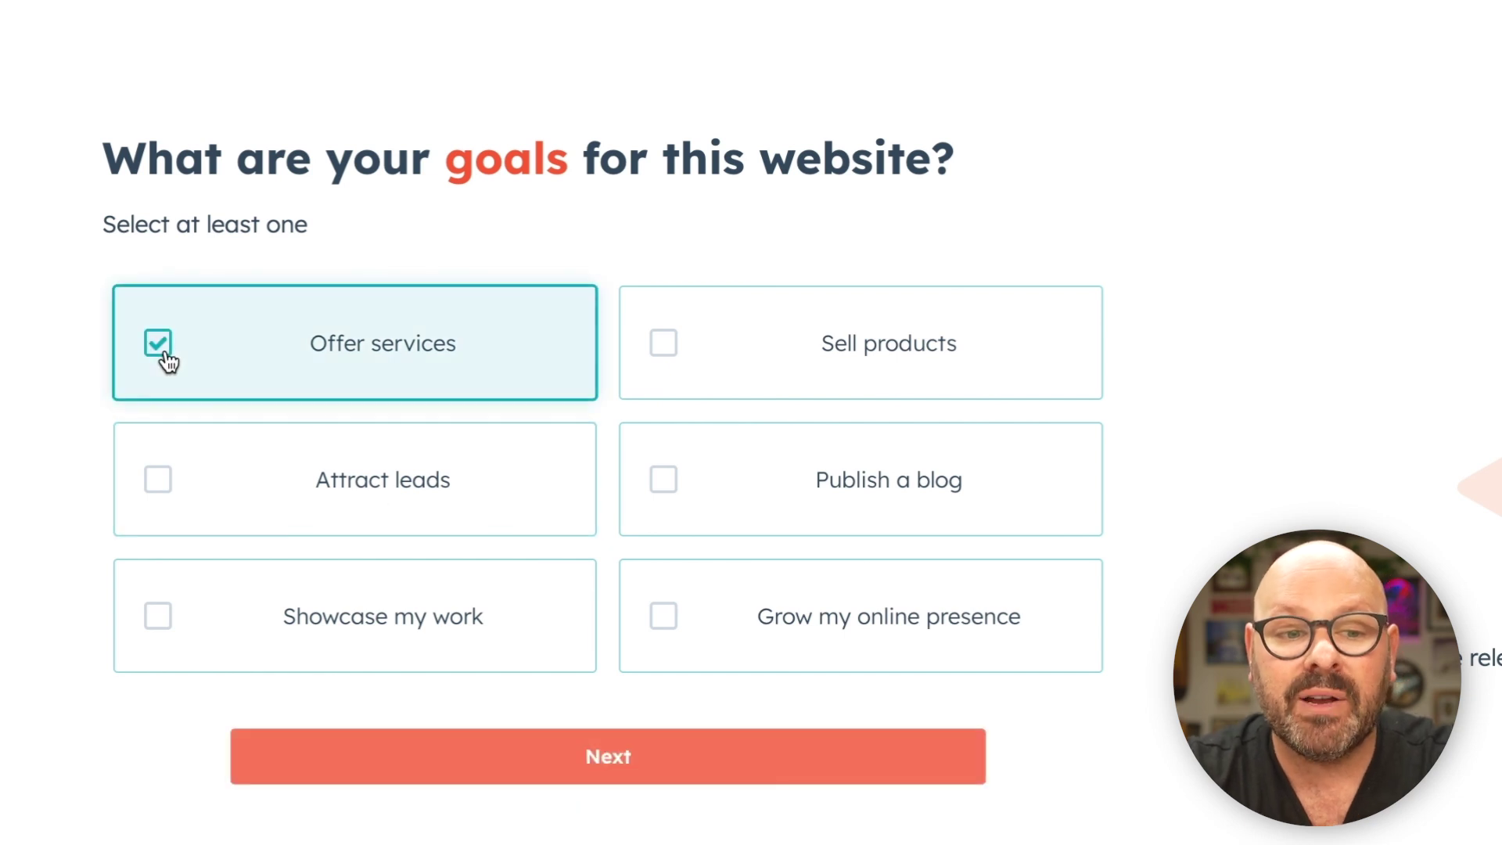
click(161, 475)
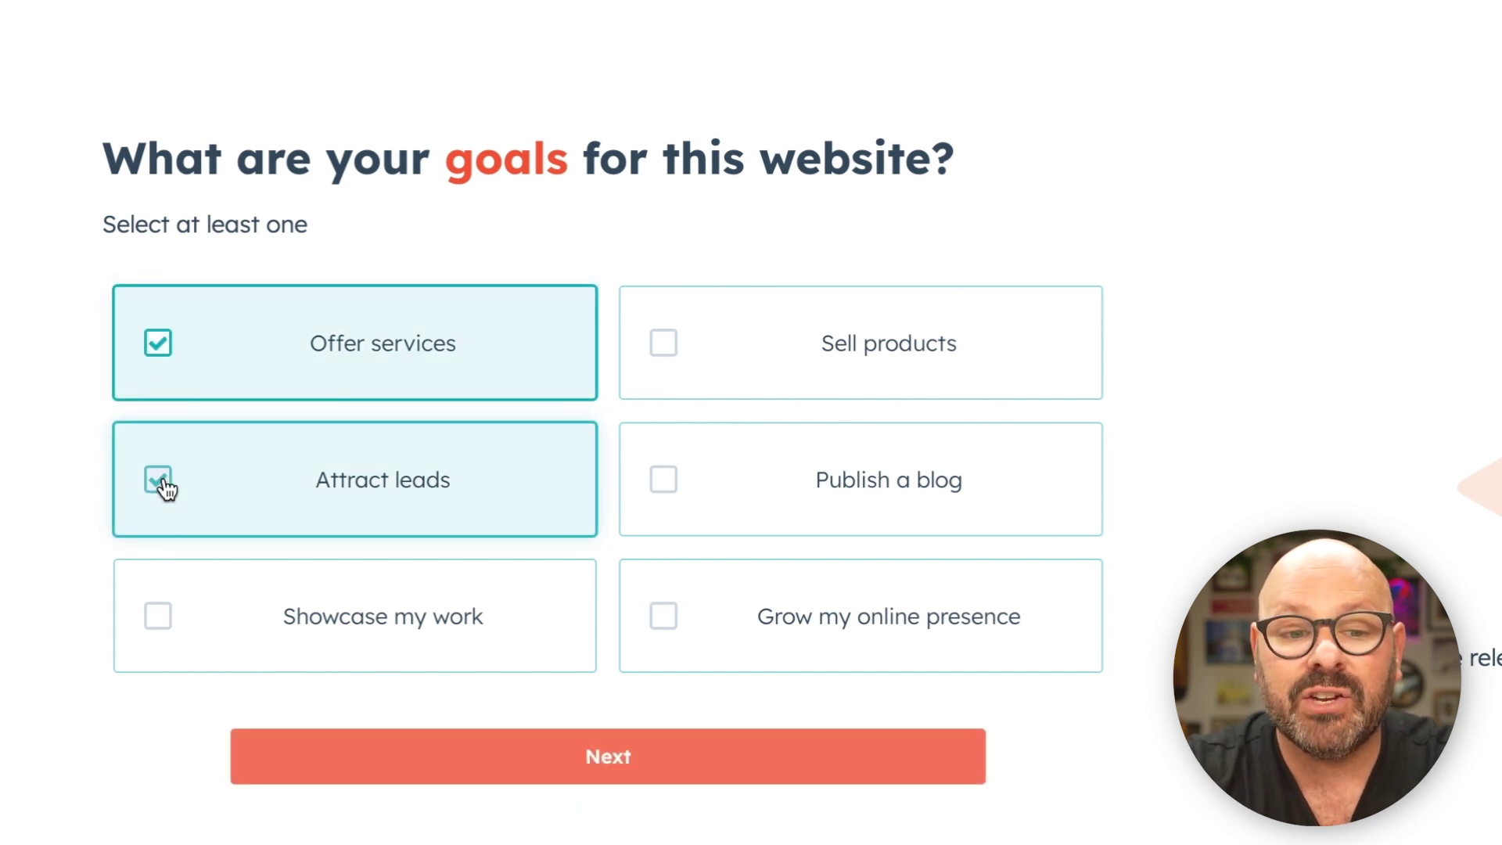
click(663, 757)
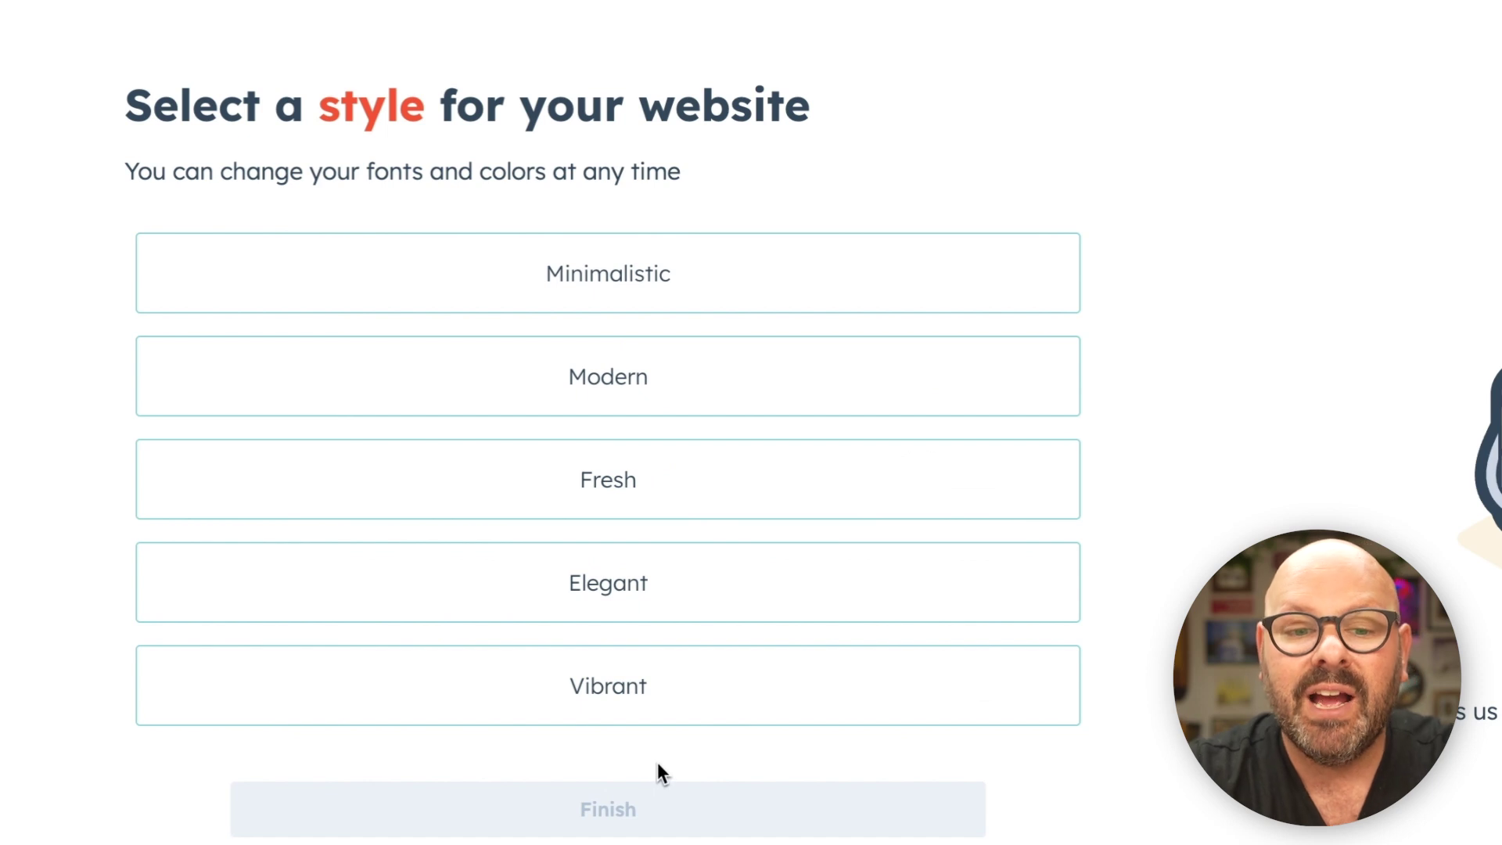
click(665, 274)
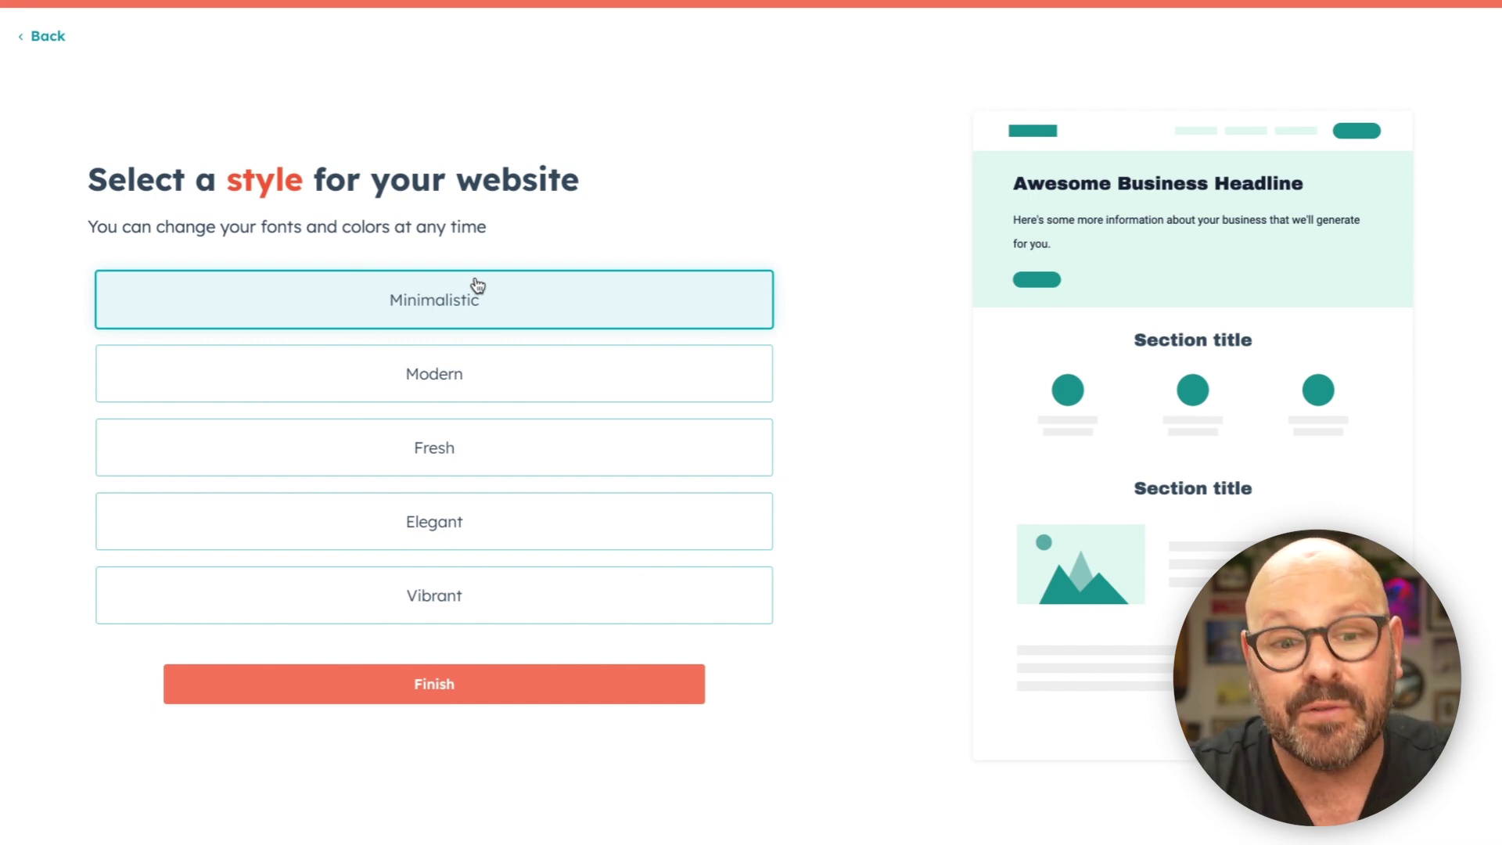
click(457, 689)
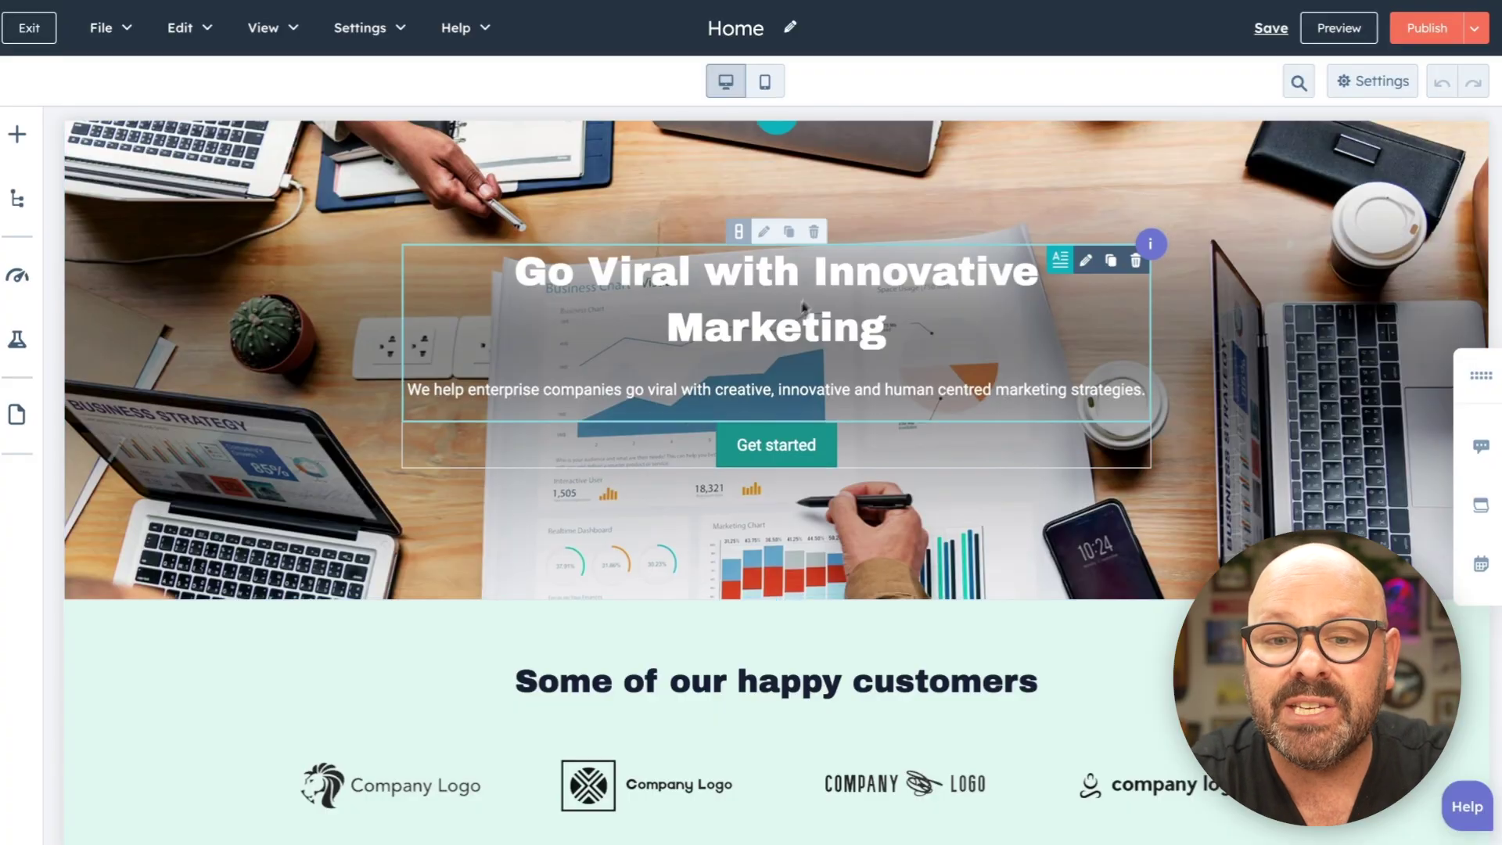
Review the generated Home page sections from the hero banner through services, pricing and testimonials to the About text.
scroll(740, 398, down, 4)
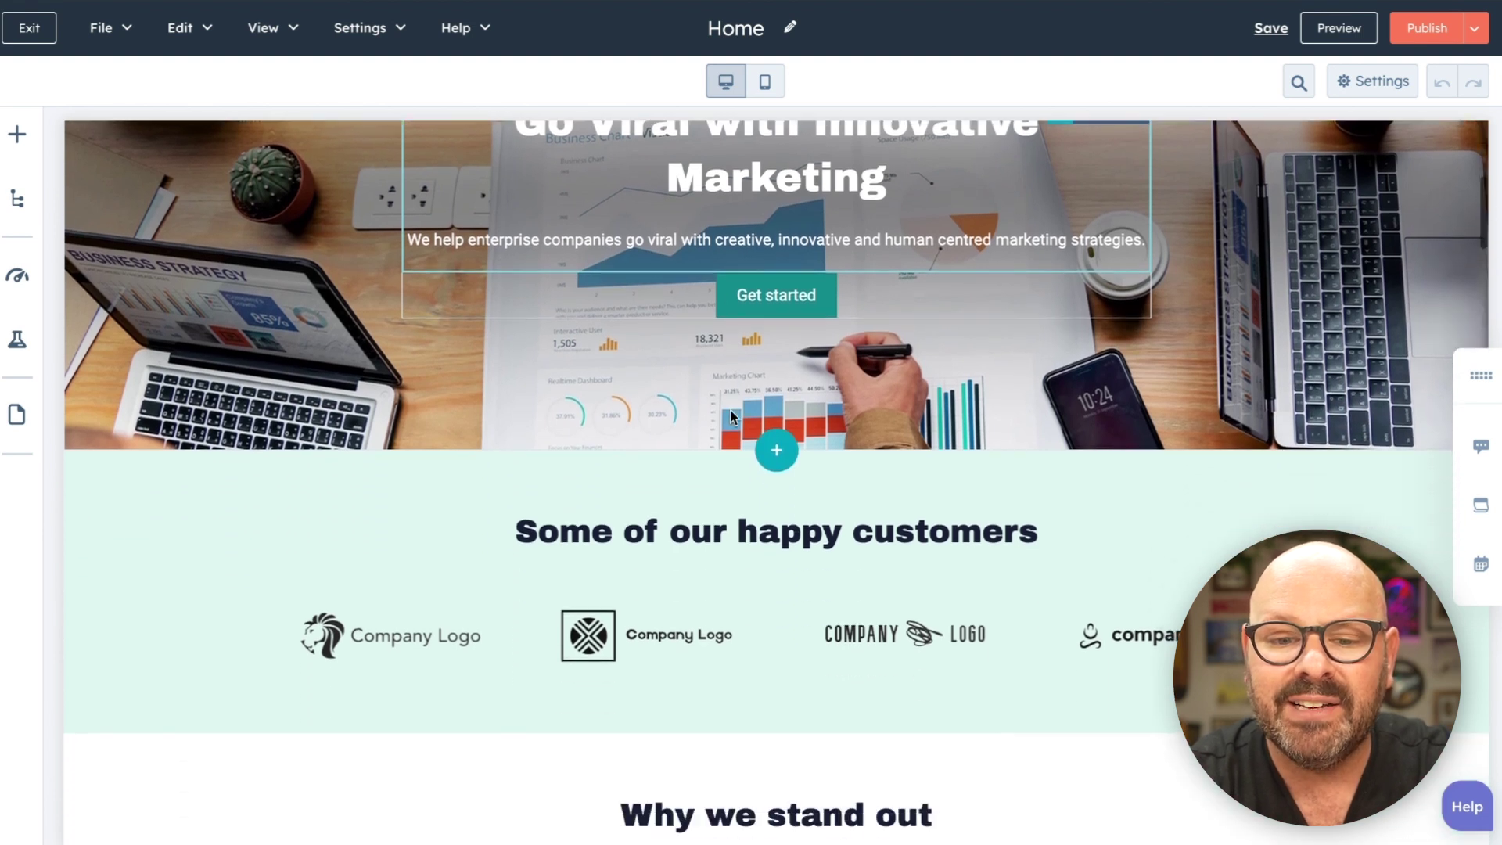
scroll(712, 486, down, 5)
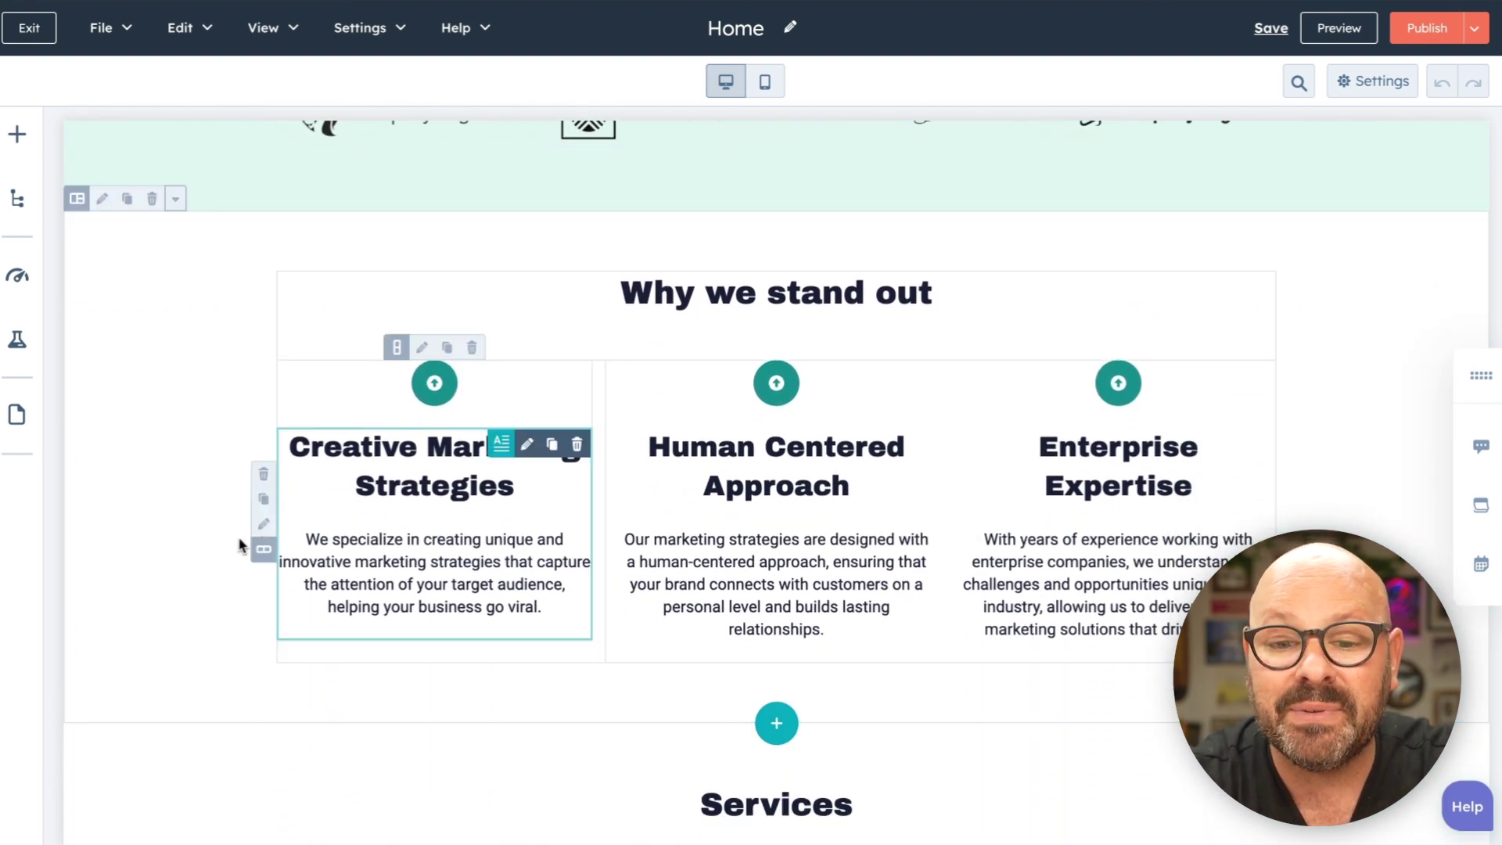
scroll(415, 545, down, 8)
scroll(414, 545, down, 12)
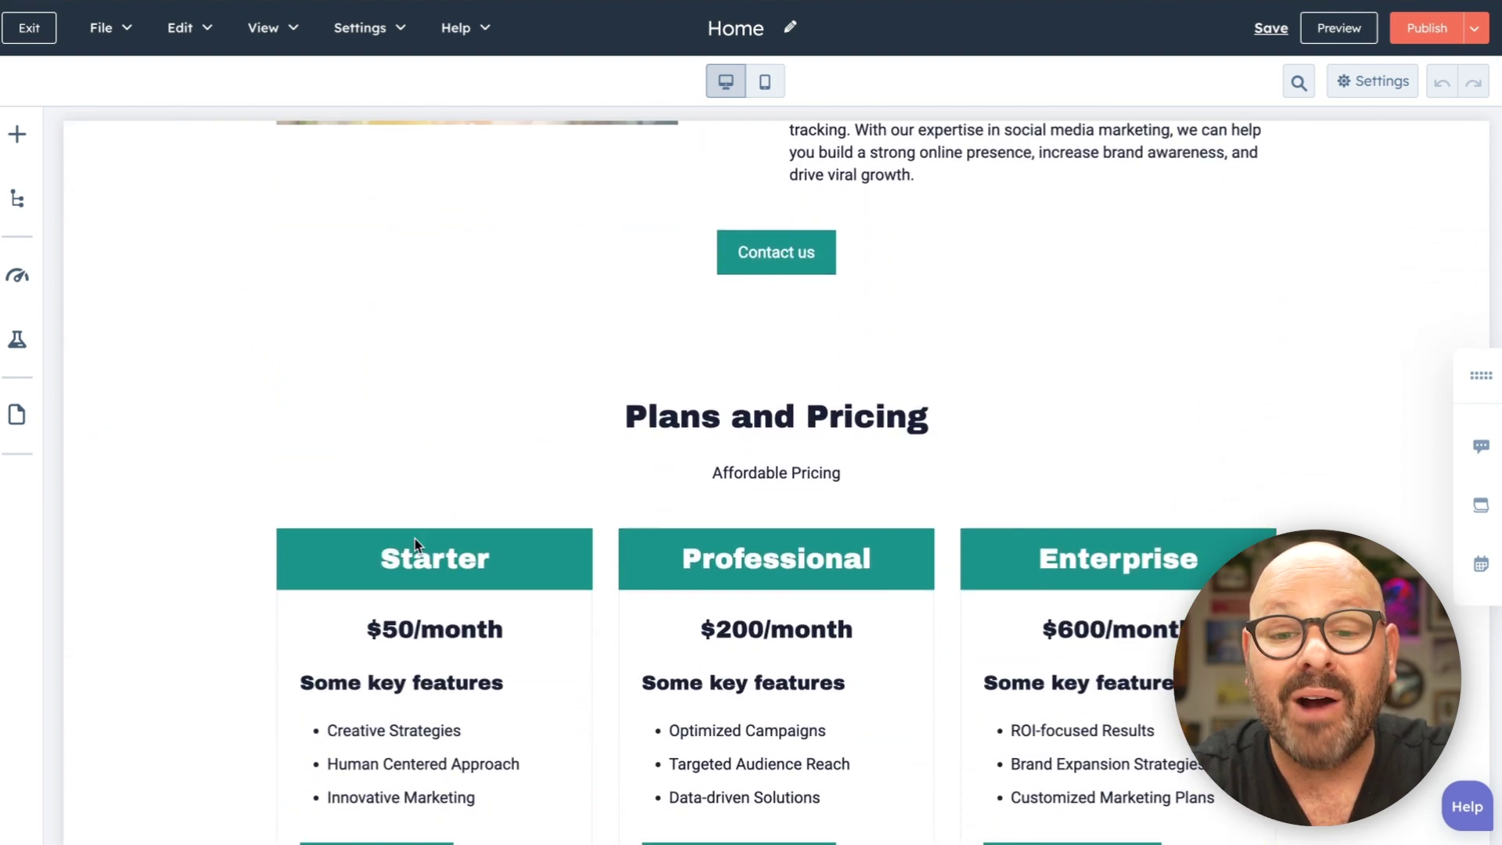
scroll(414, 539, down, 9)
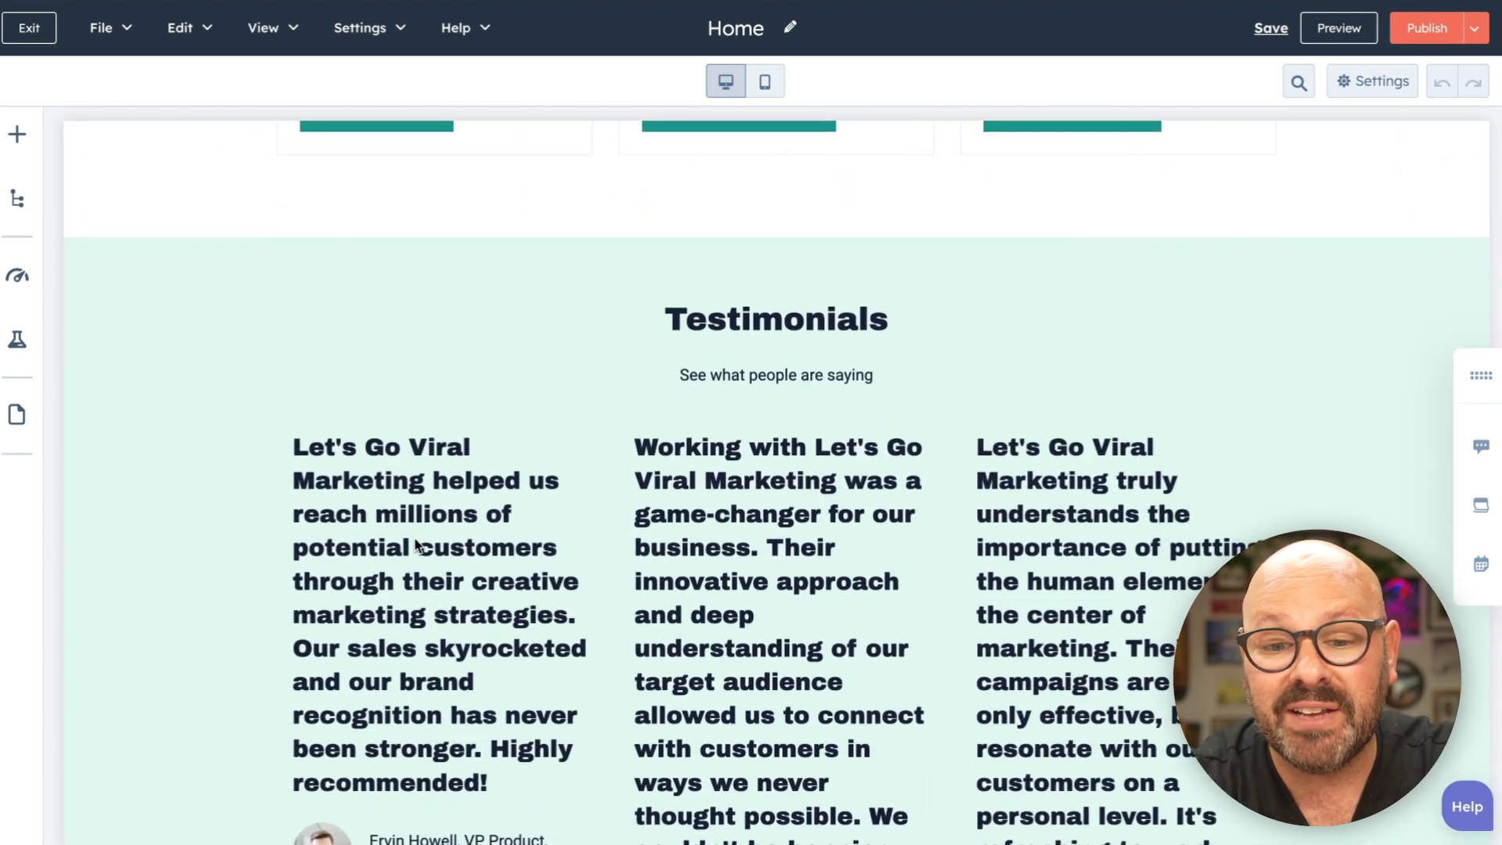
scroll(415, 544, down, 10)
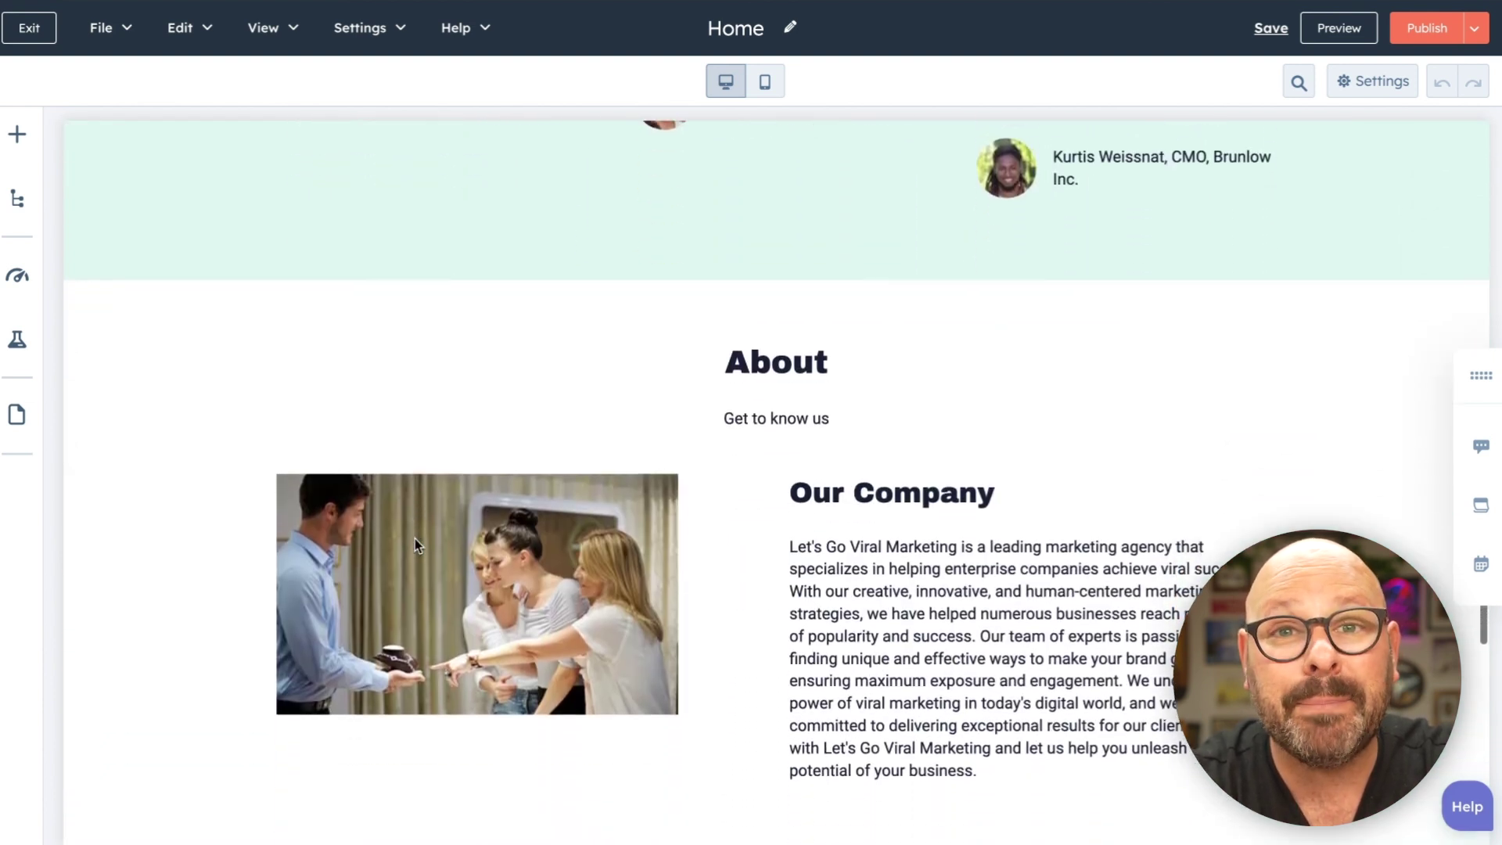
scroll(415, 538, down, 2)
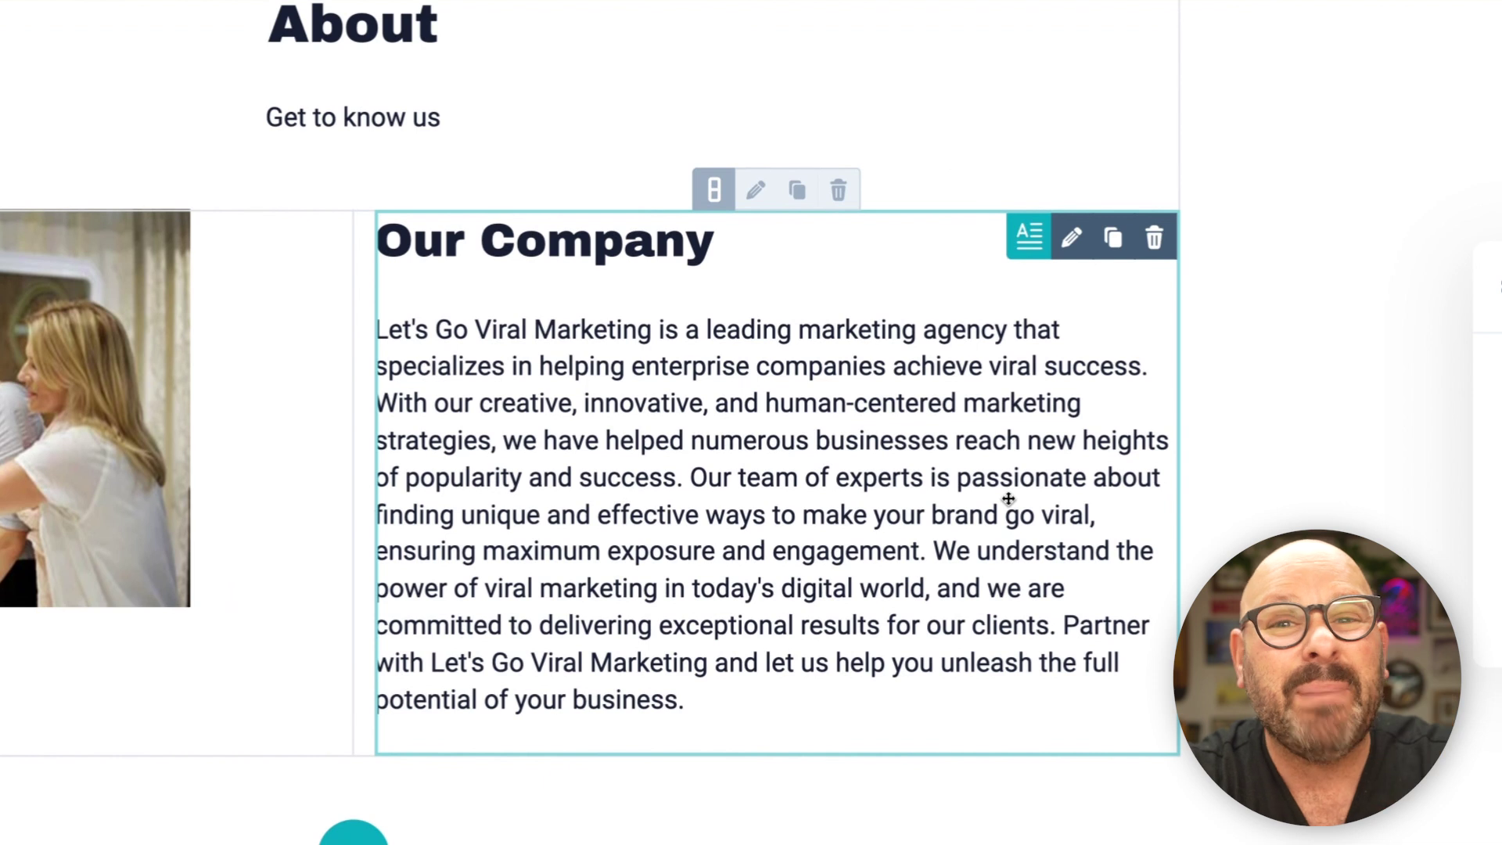
scroll(1009, 498, down, 1)
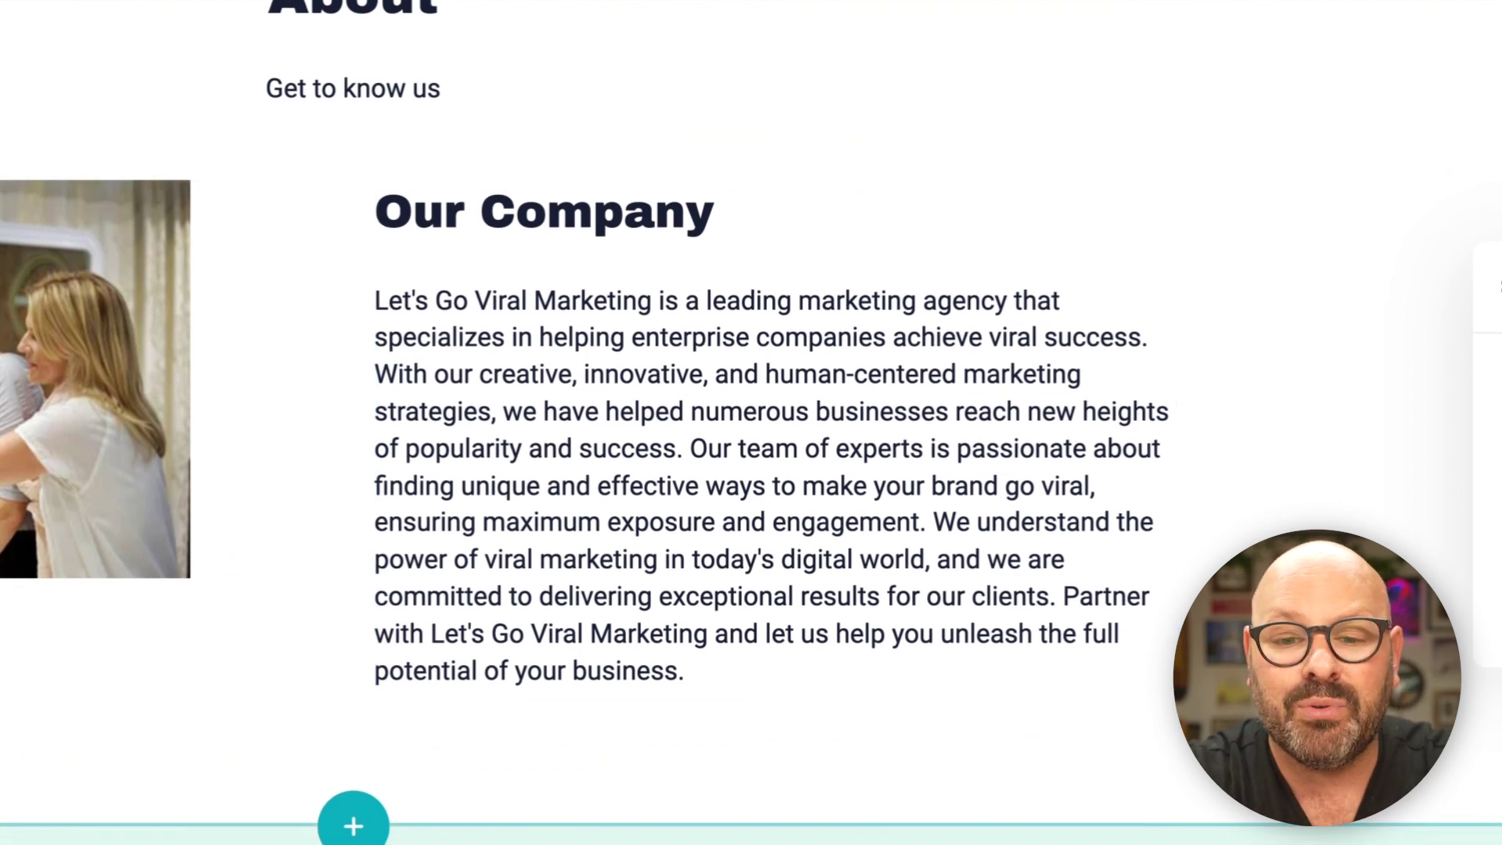
Change the tone of the Our Company paragraph in the About section to Friendly and insert the generated text.
click(714, 529)
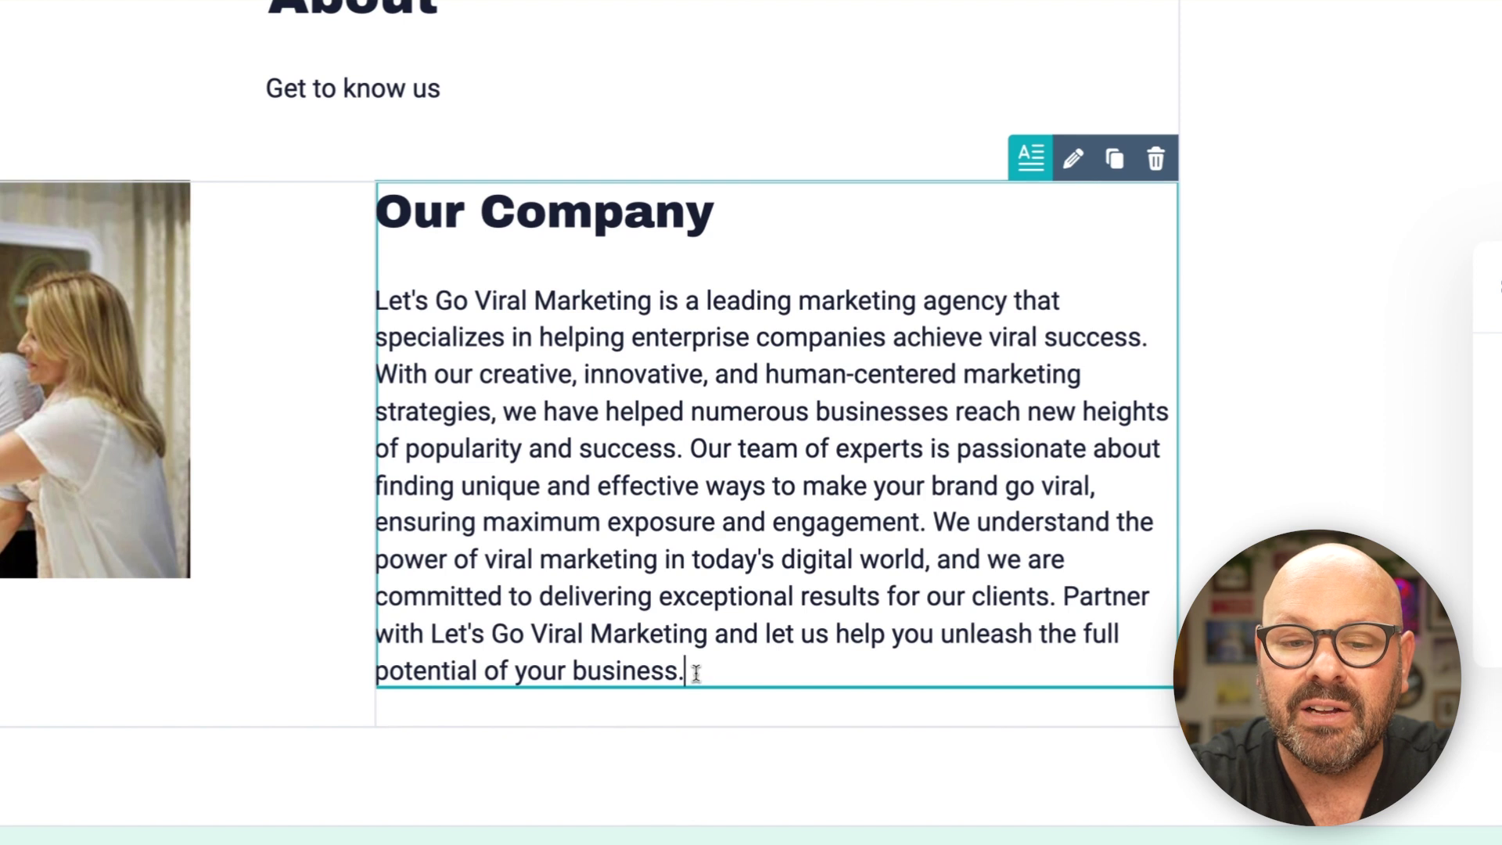
drag(695, 673, 383, 313)
click(727, 685)
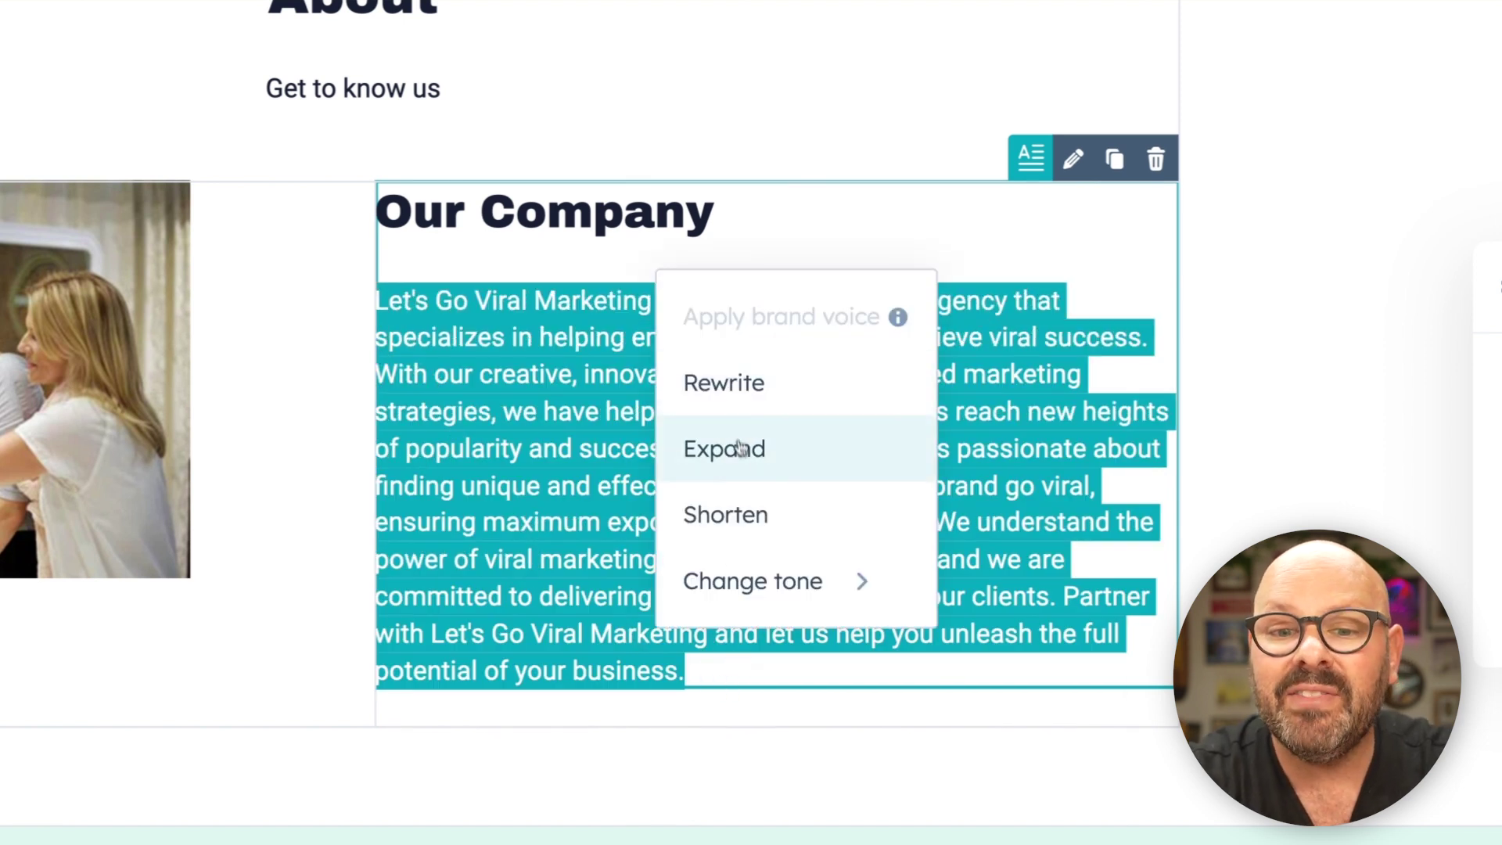
mouse_move(749, 543)
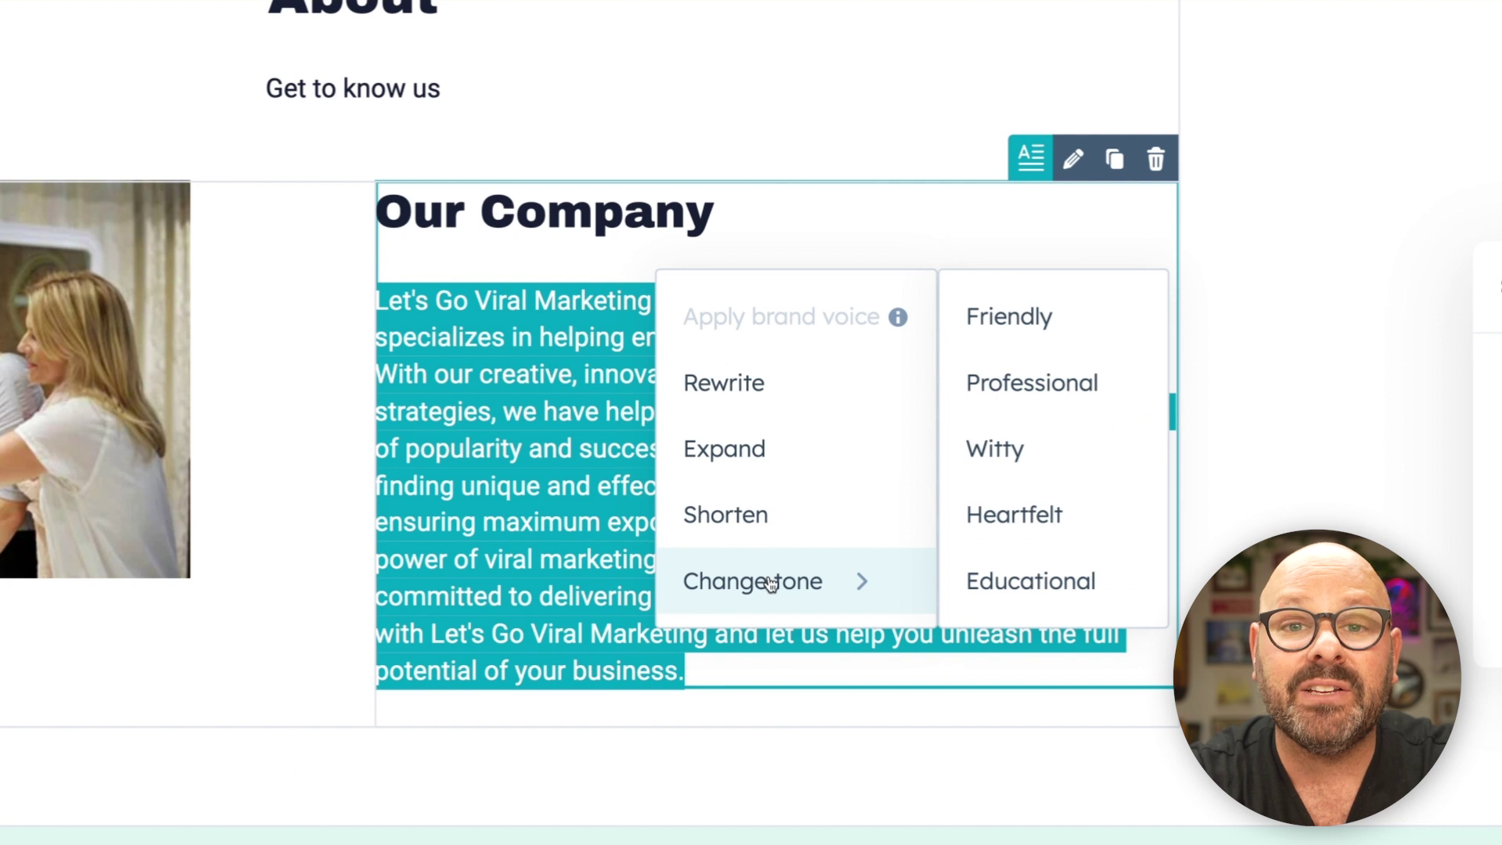
click(1004, 336)
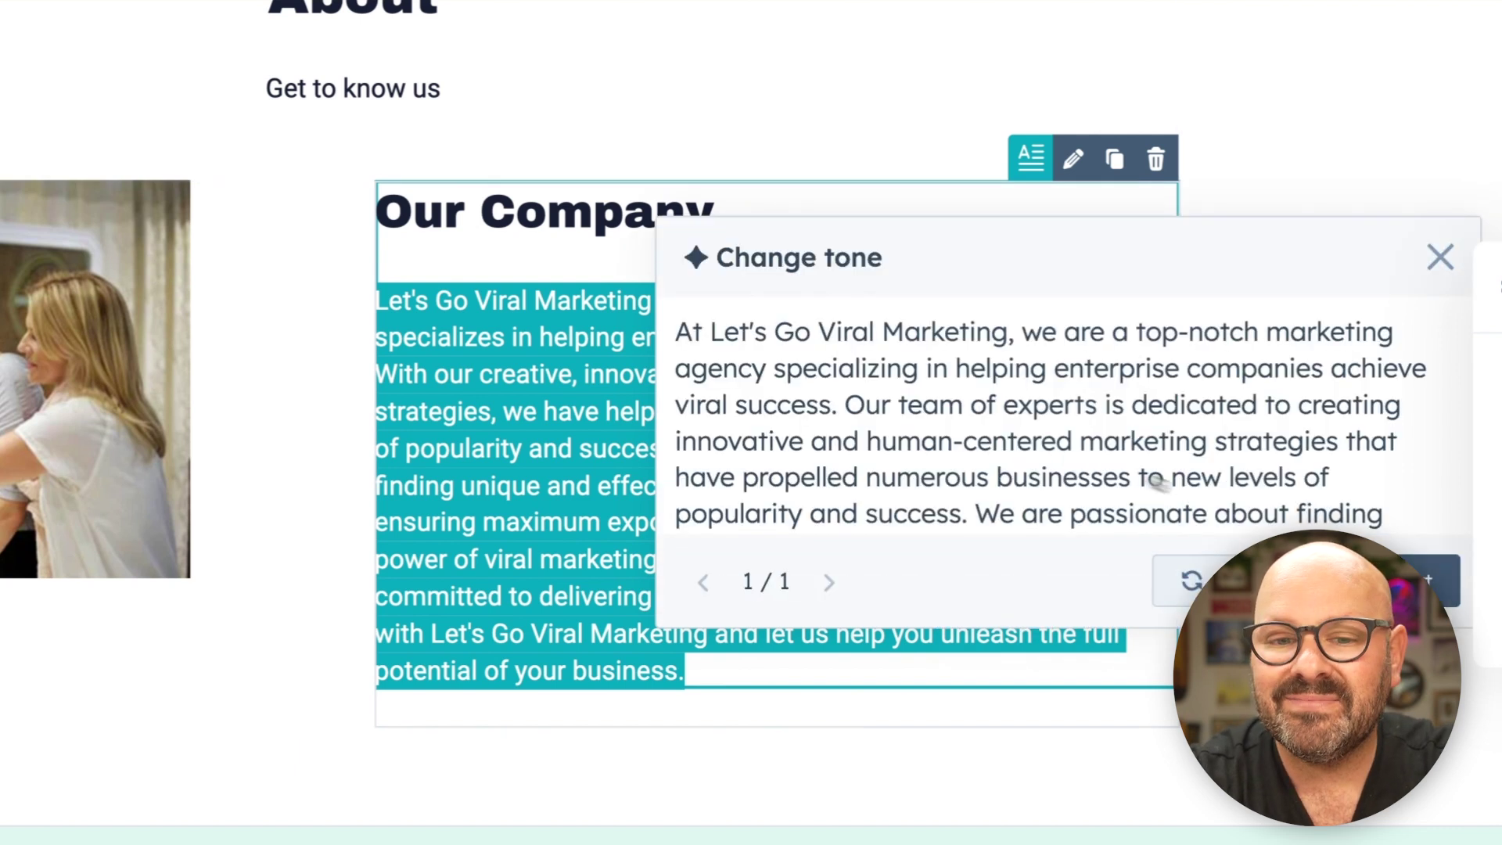
click(1430, 576)
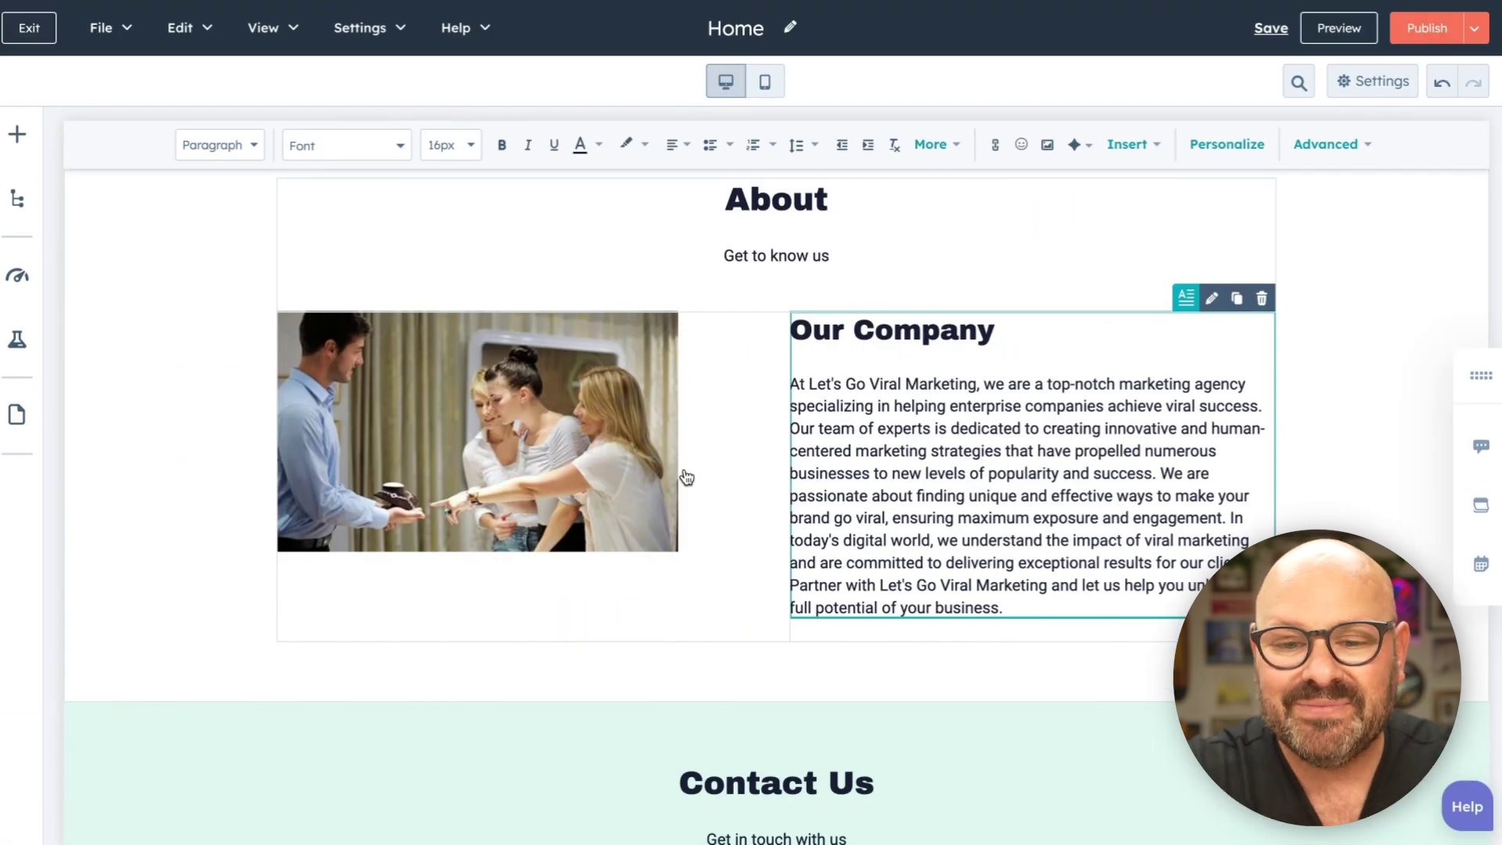
Place a Service card theme module in the Home page's hero section.
scroll(686, 477, up, 20)
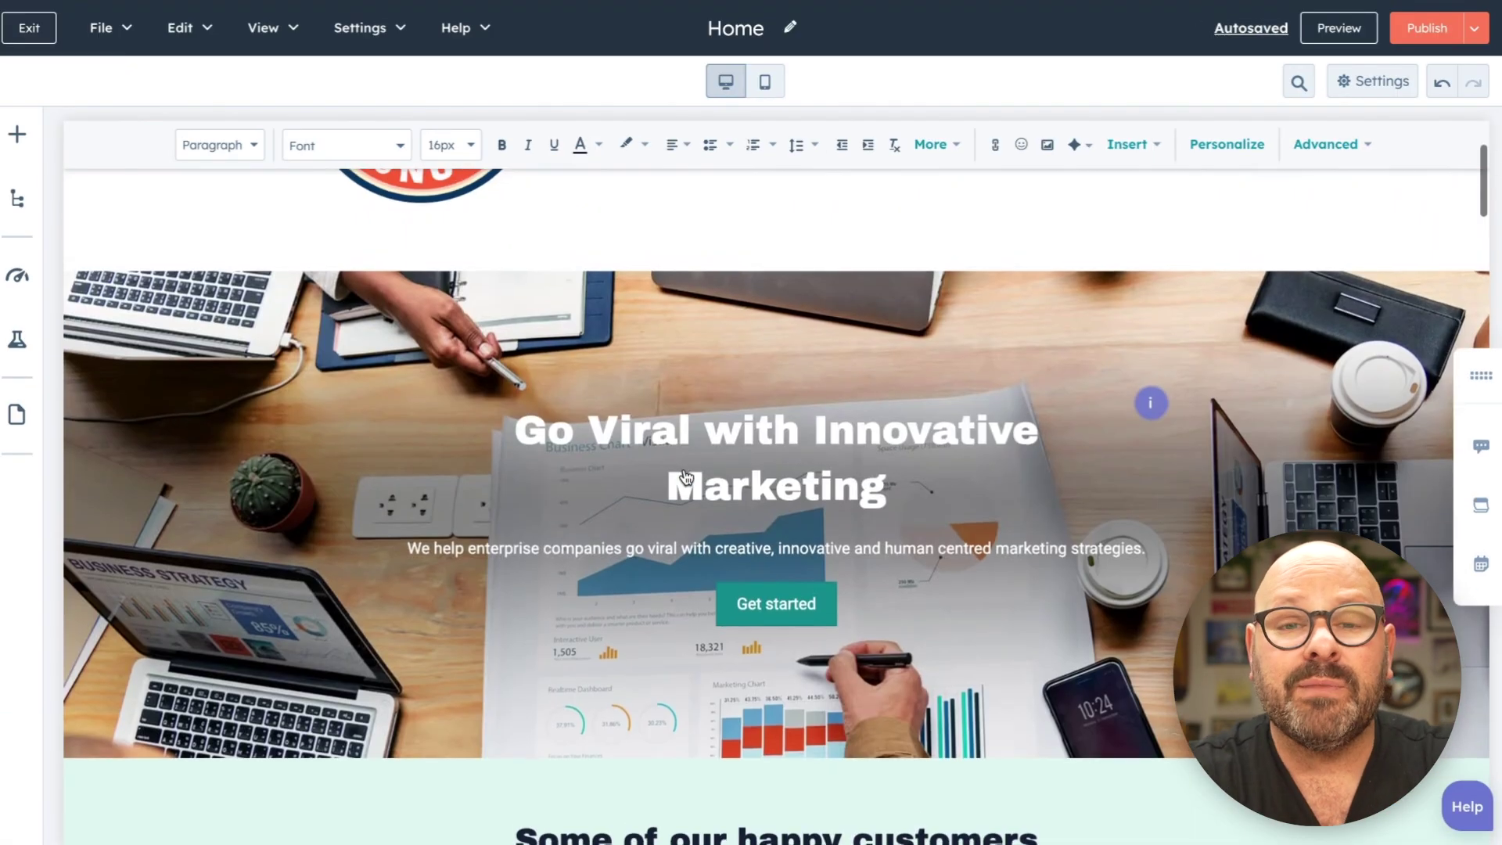
scroll(686, 478, down, 2)
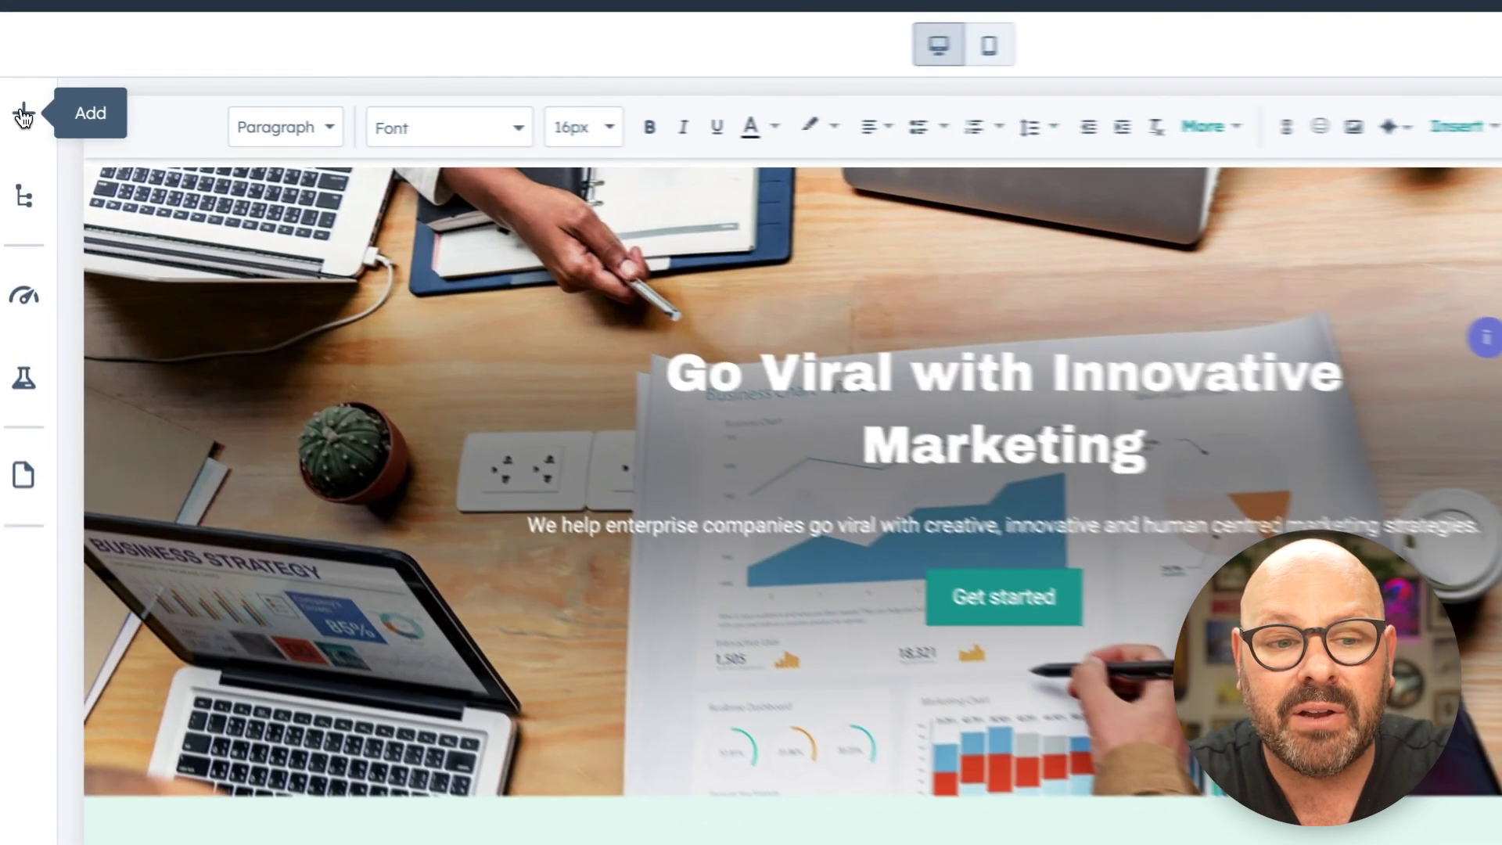
click(18, 134)
scroll(349, 500, down, 2)
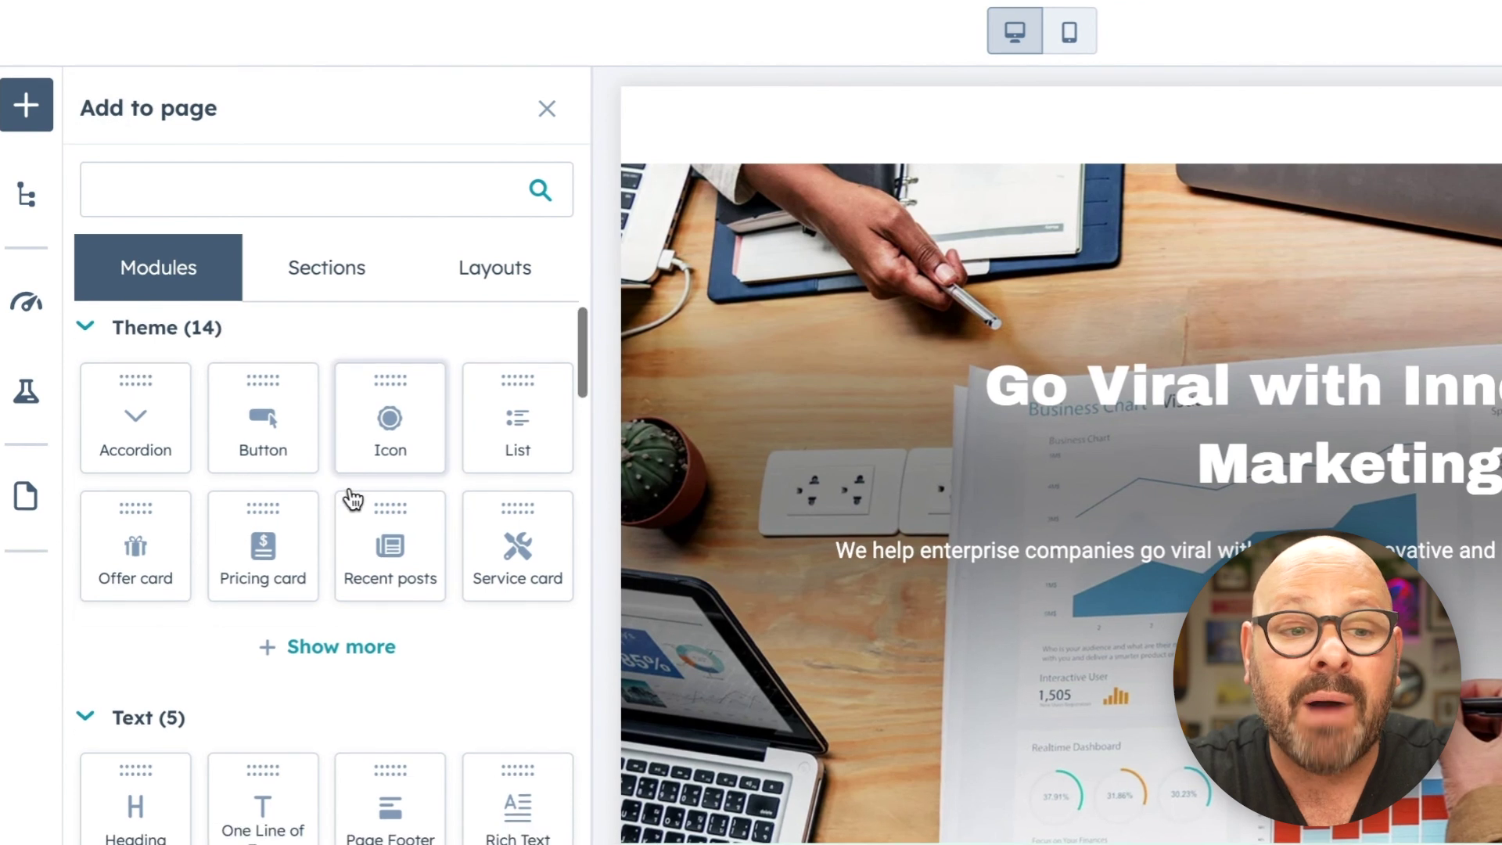
scroll(349, 501, up, 1)
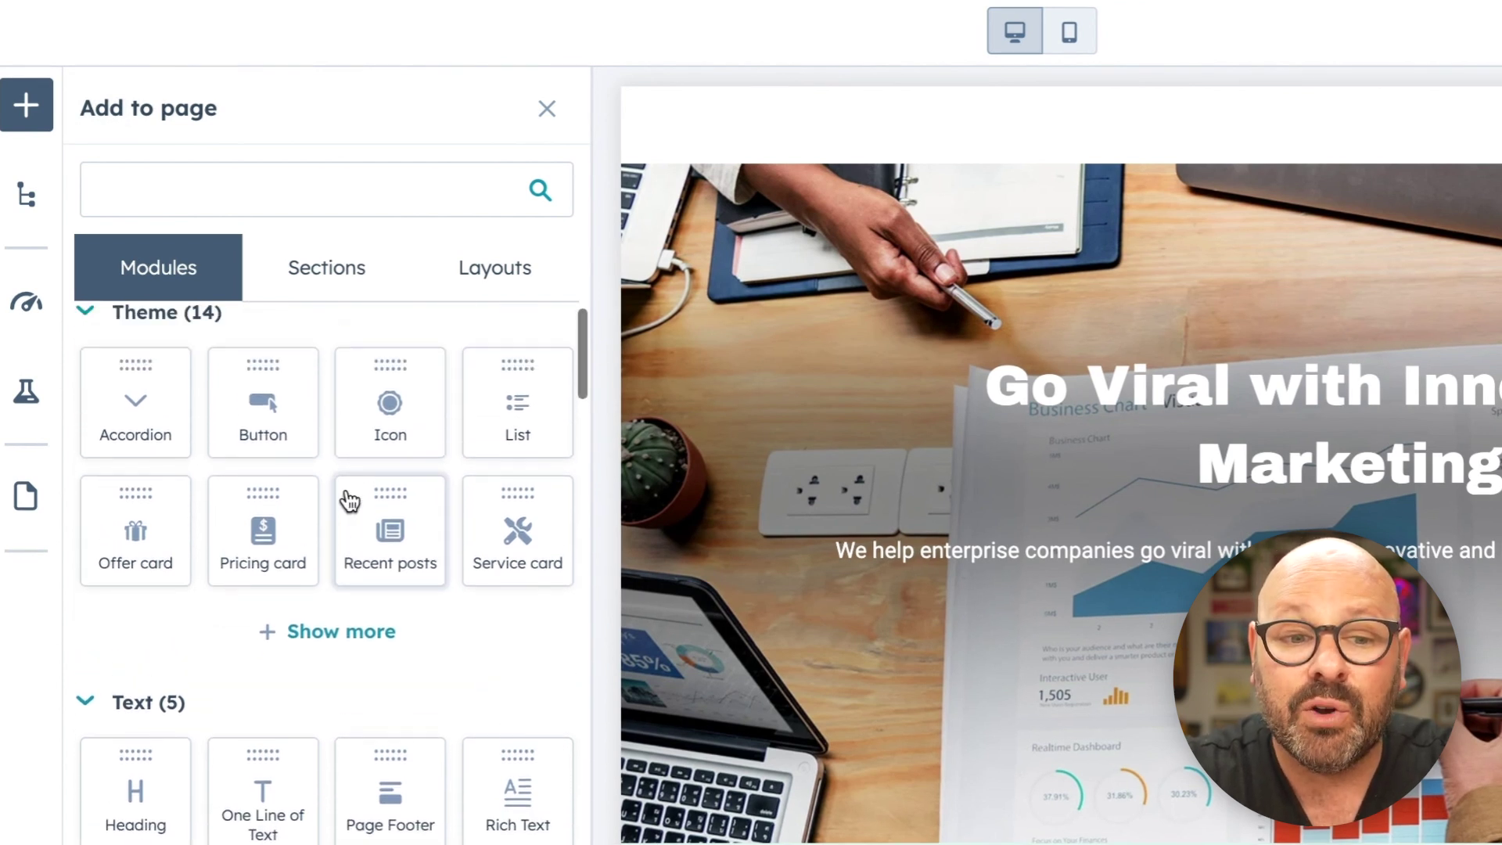
scroll(406, 577, up, 1)
drag(527, 555, 952, 670)
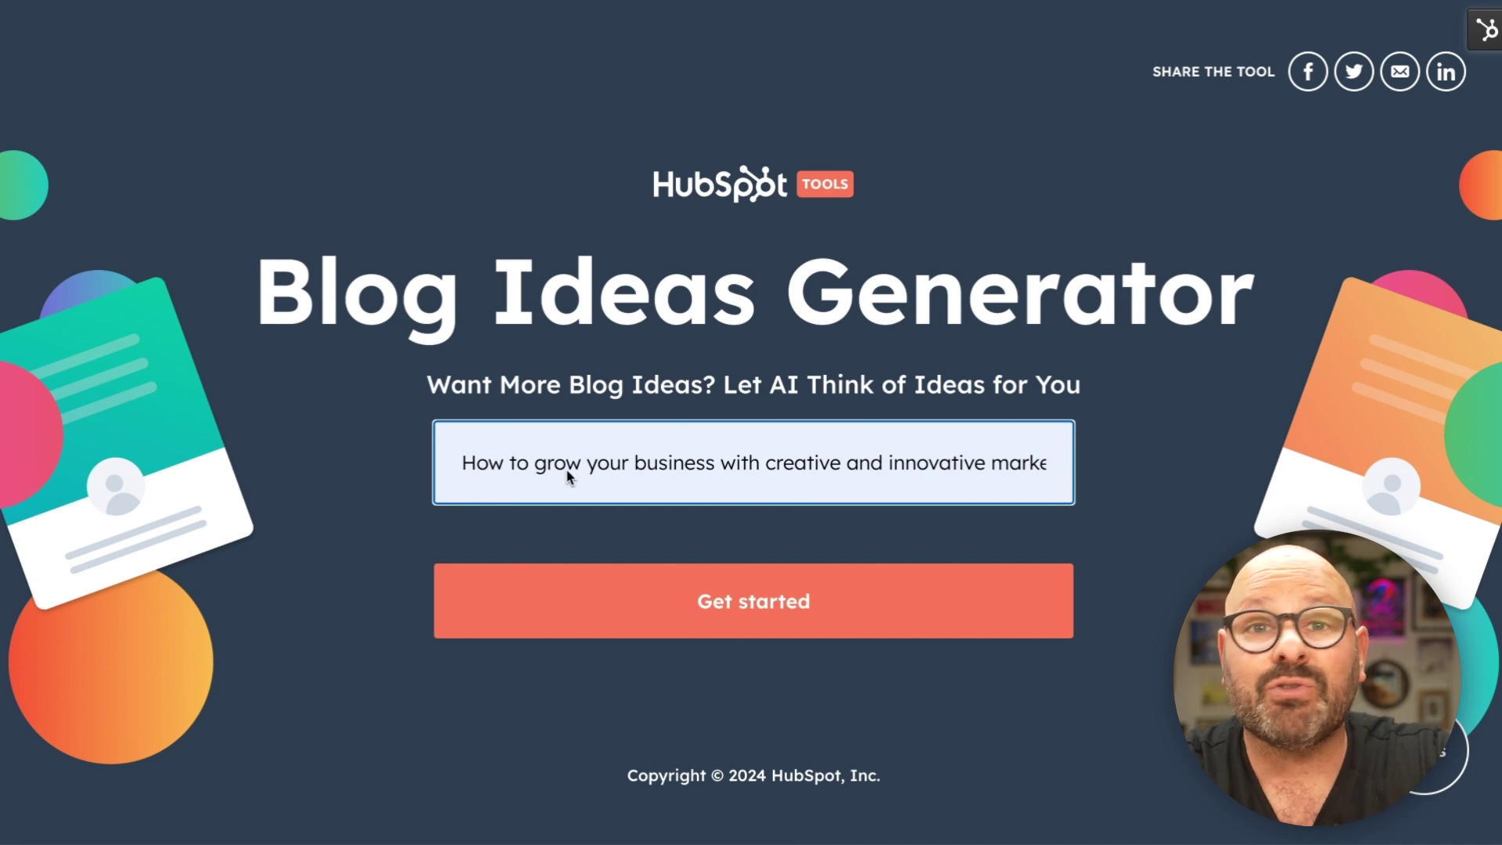
Replace the blog topic with an AI-generated idea, set the keyword to "creative marketing, human centered design" and continue to title selection.
click(715, 626)
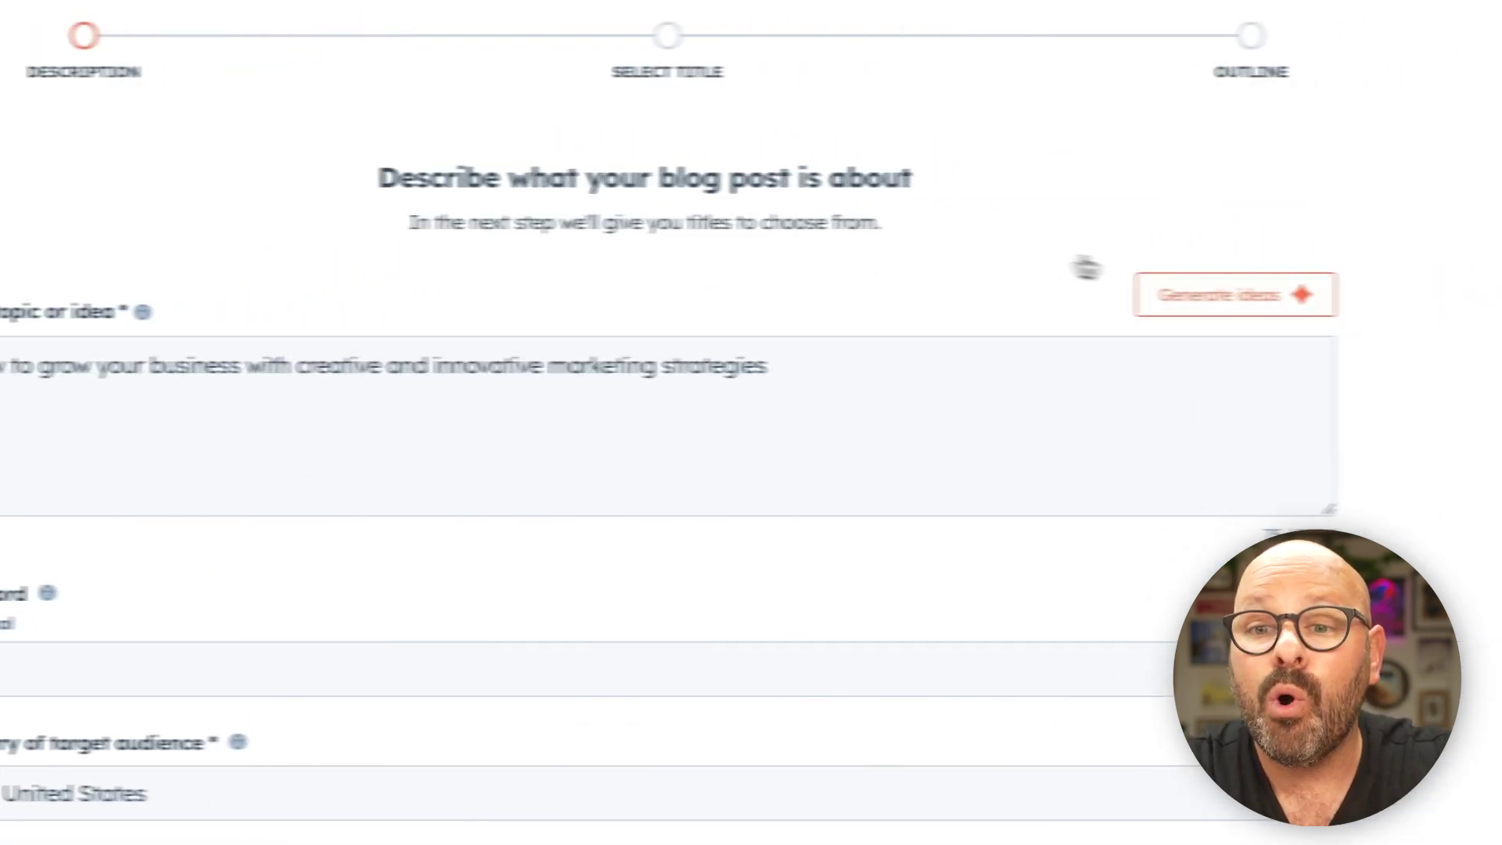
click(1117, 304)
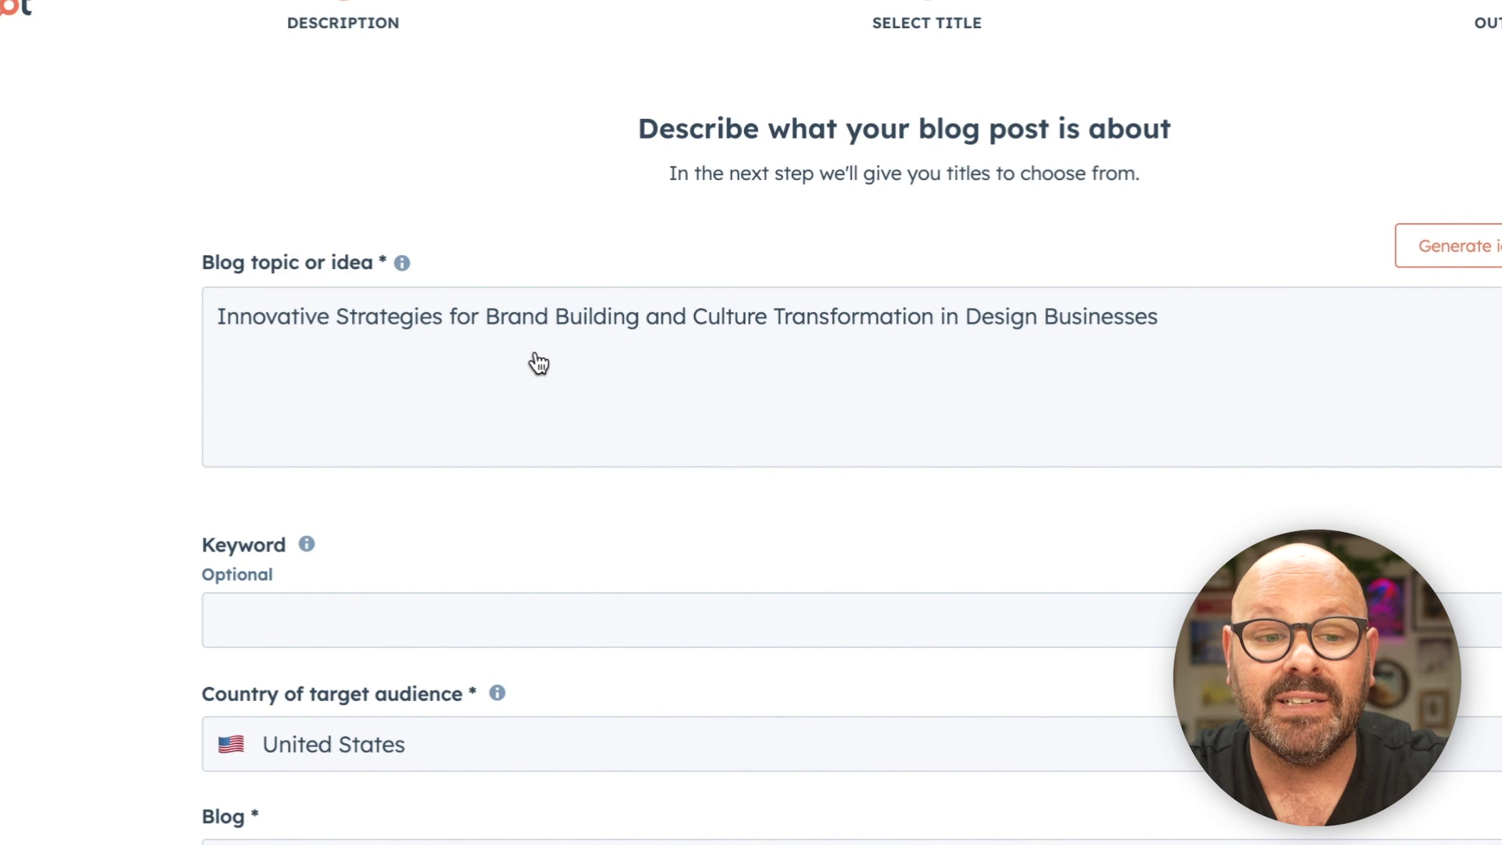
click(308, 623)
text(creative marketing, human centered design)
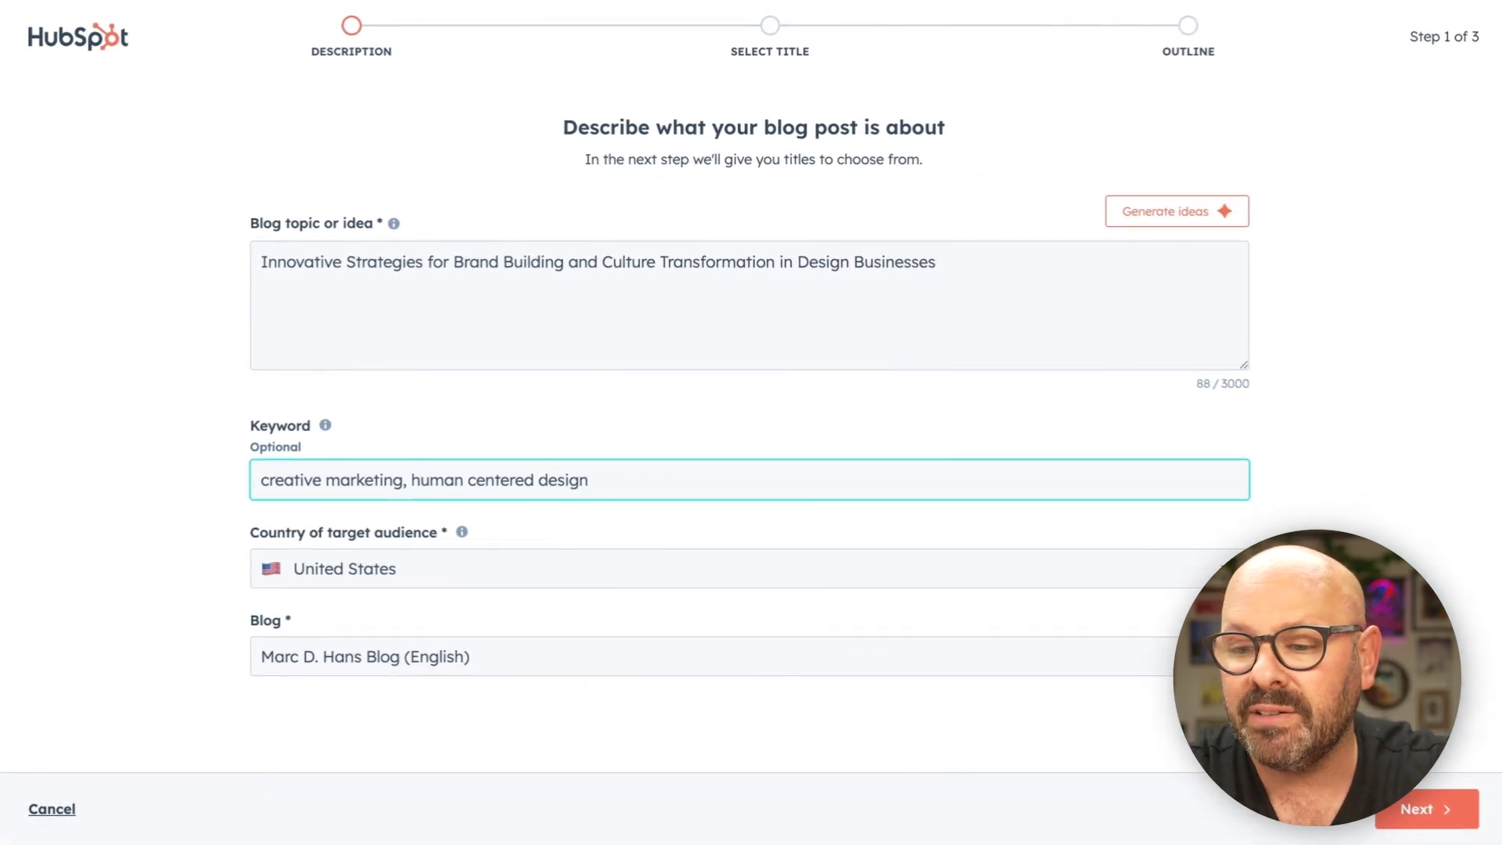
click(1410, 807)
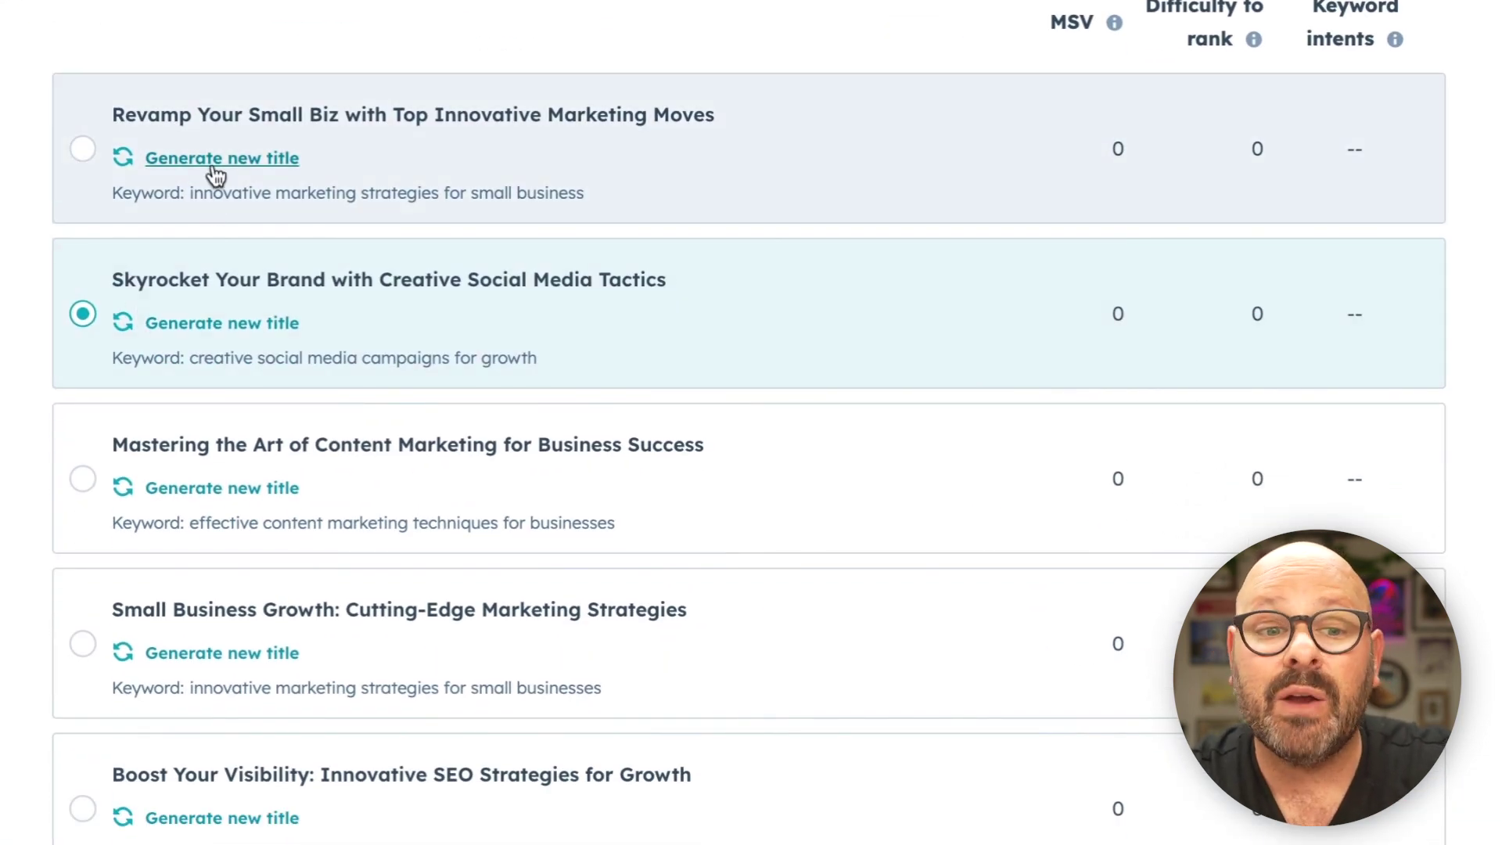
Regenerate the first suggested title, choose "Elevate Your Brand with Fresh Marketing Tactics" and review its blog post outline.
click(213, 170)
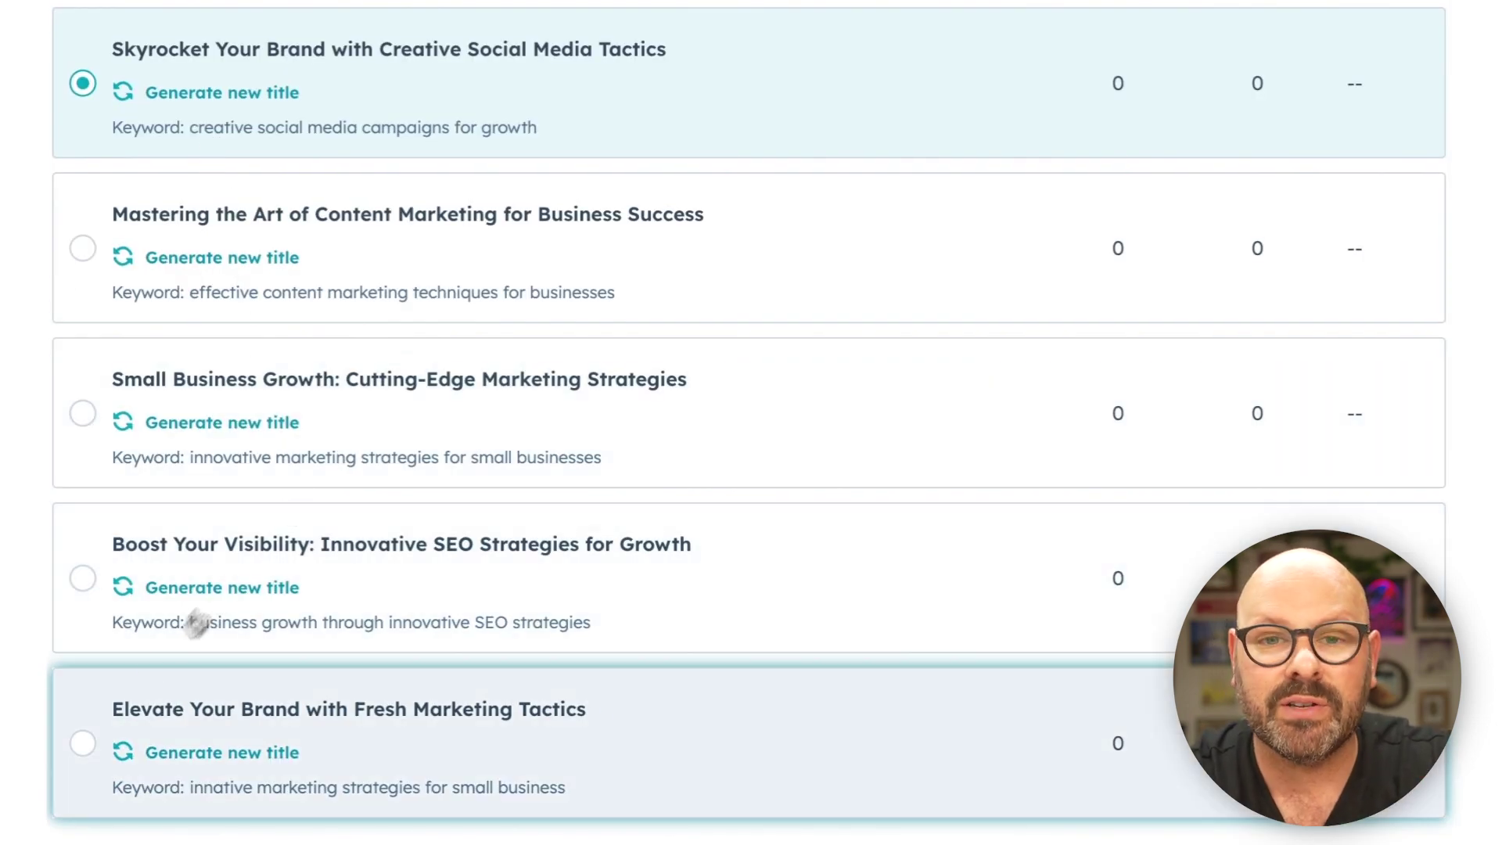
click(84, 743)
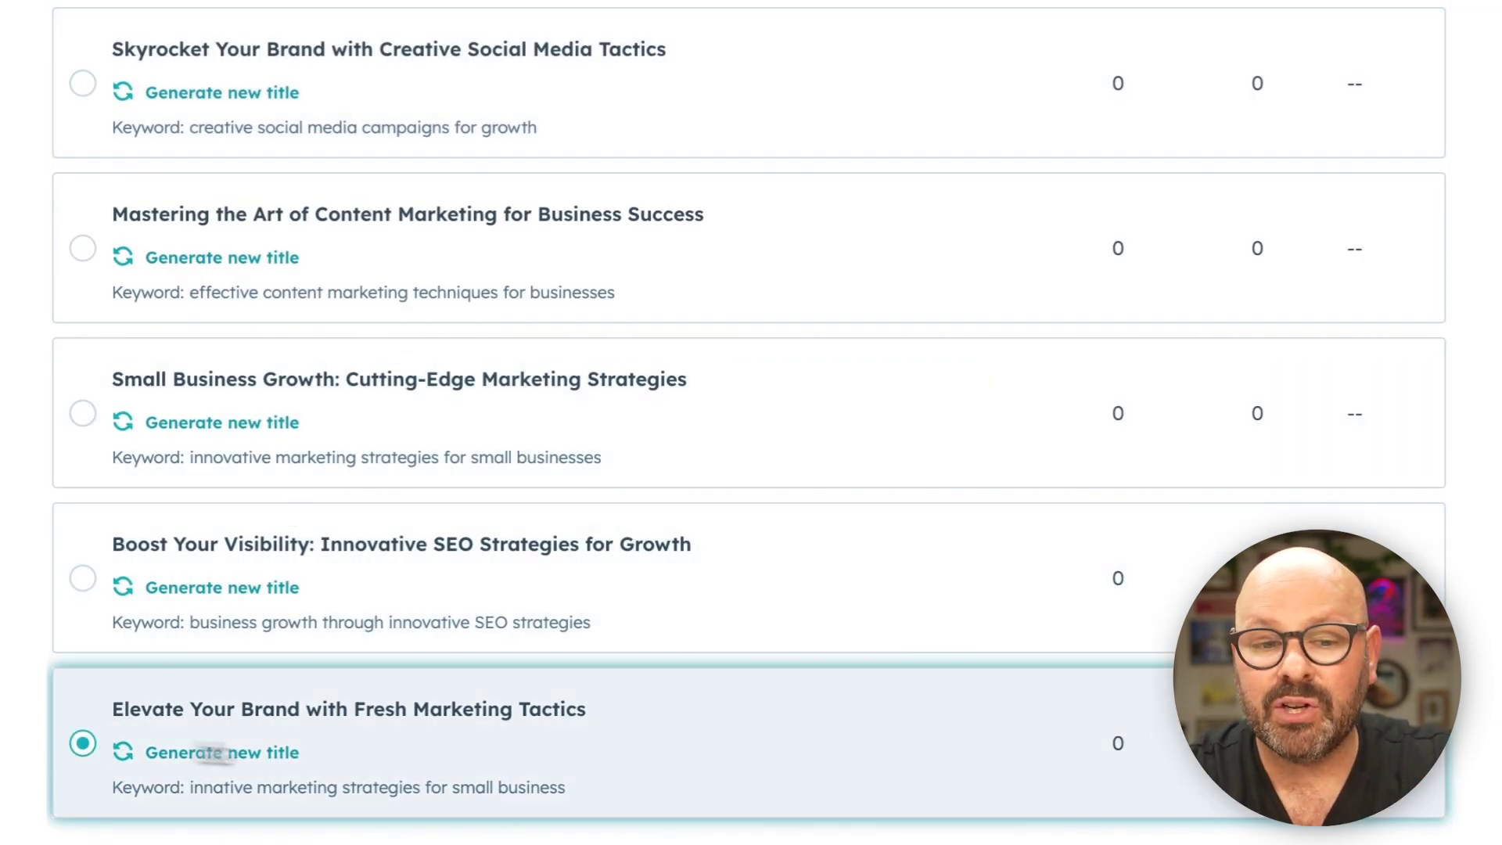
click(1400, 809)
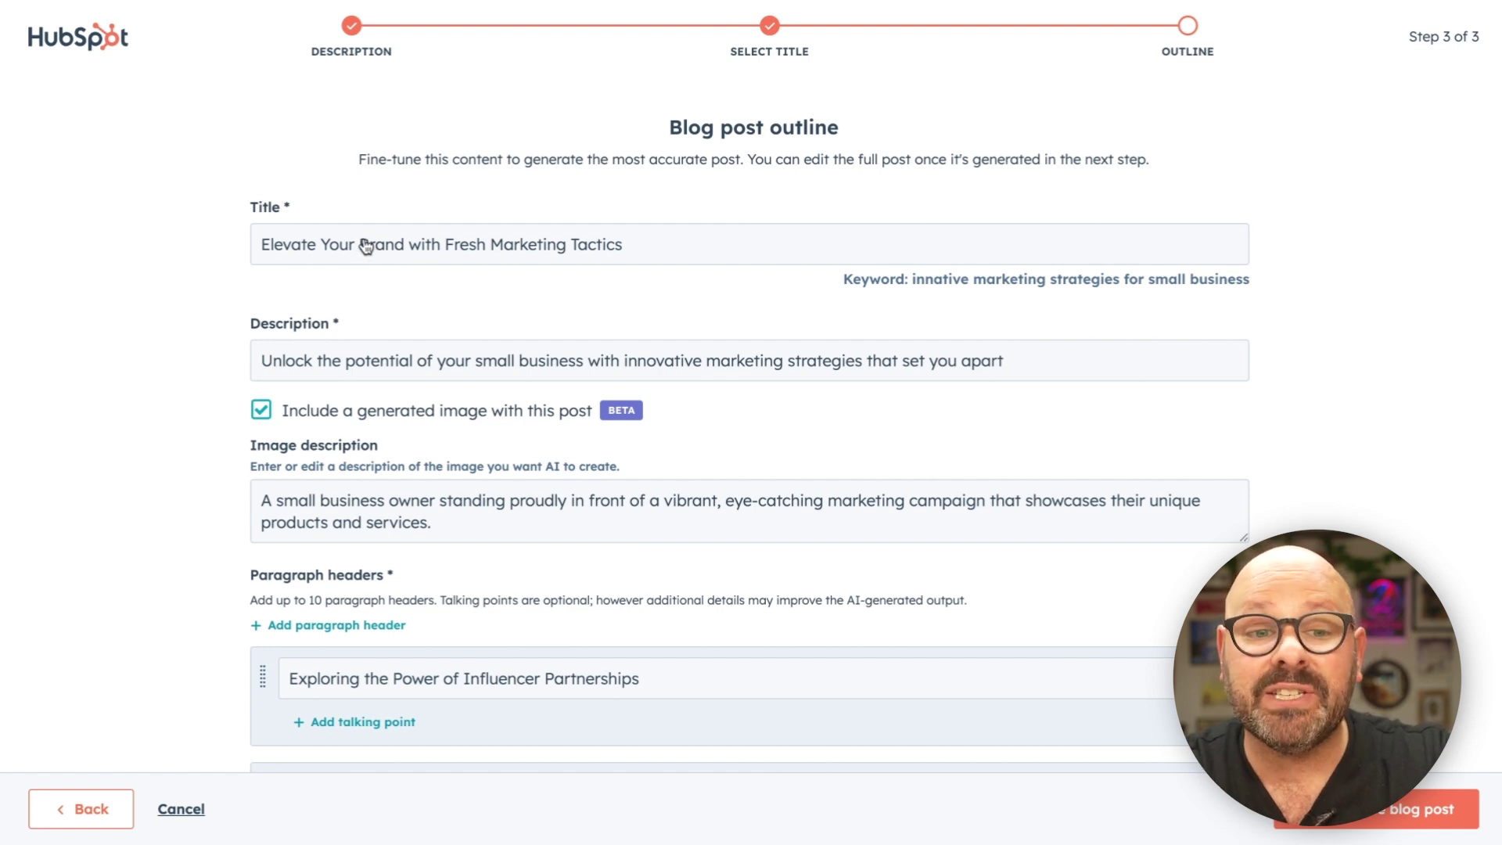
scroll(357, 361, down, 2)
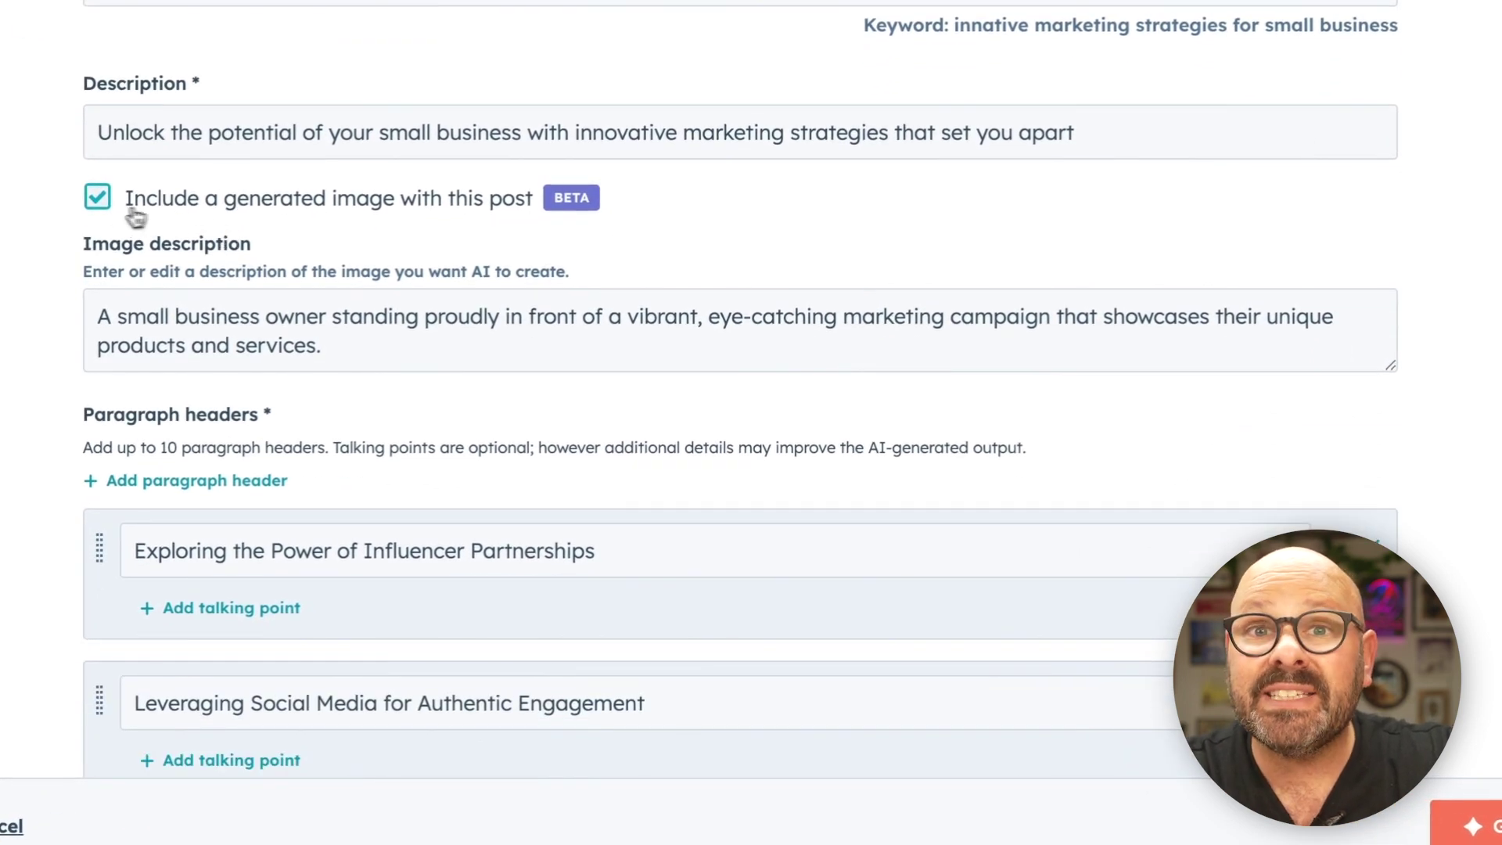
scroll(290, 241, down, 1)
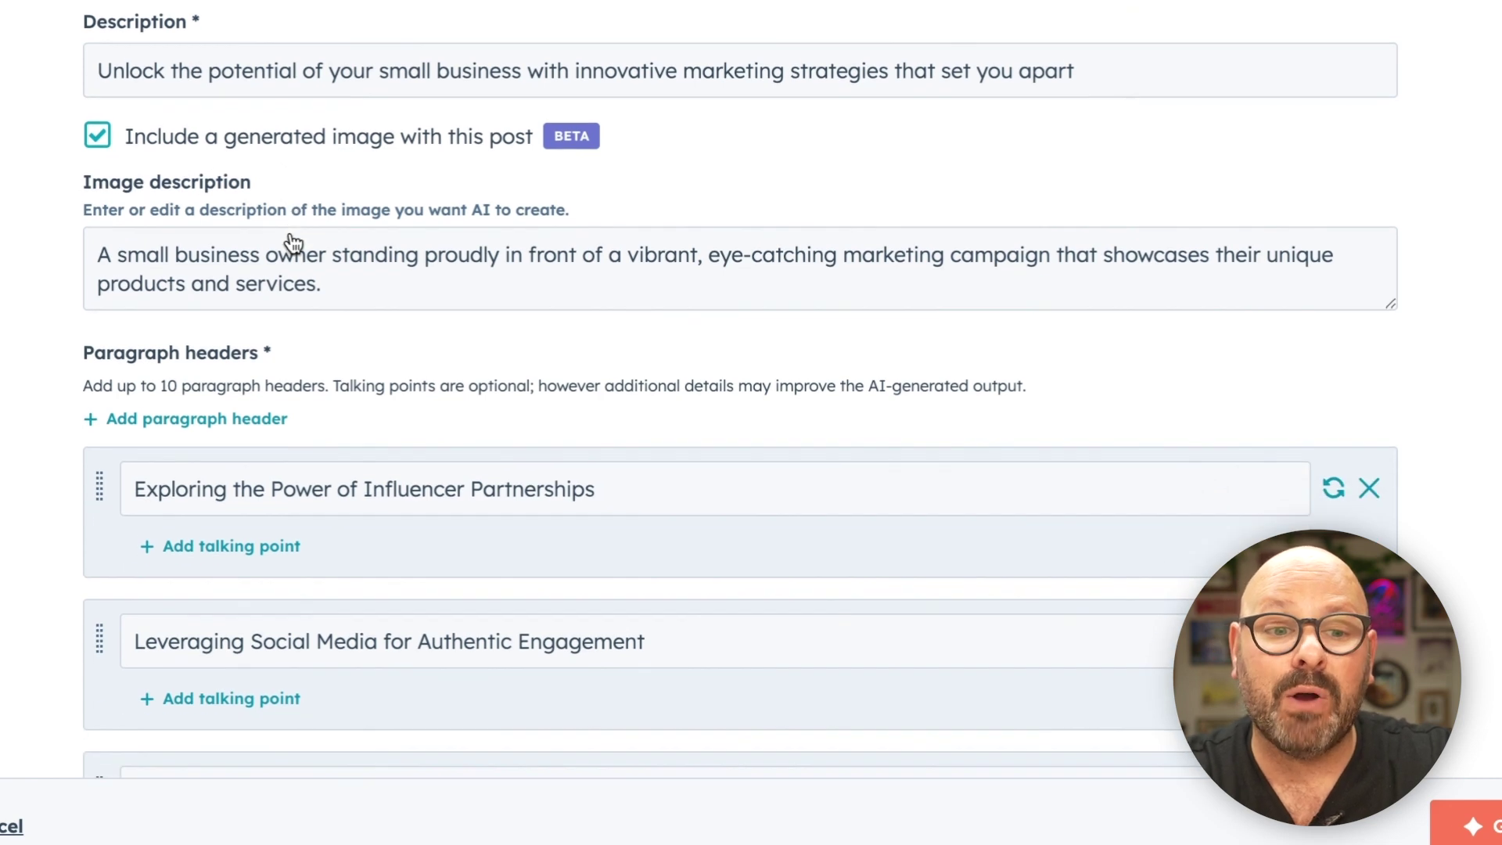
Add a paragraph header named "Conclusion" to the blog post outline and move it to the end of the headers.
scroll(241, 283, down, 1)
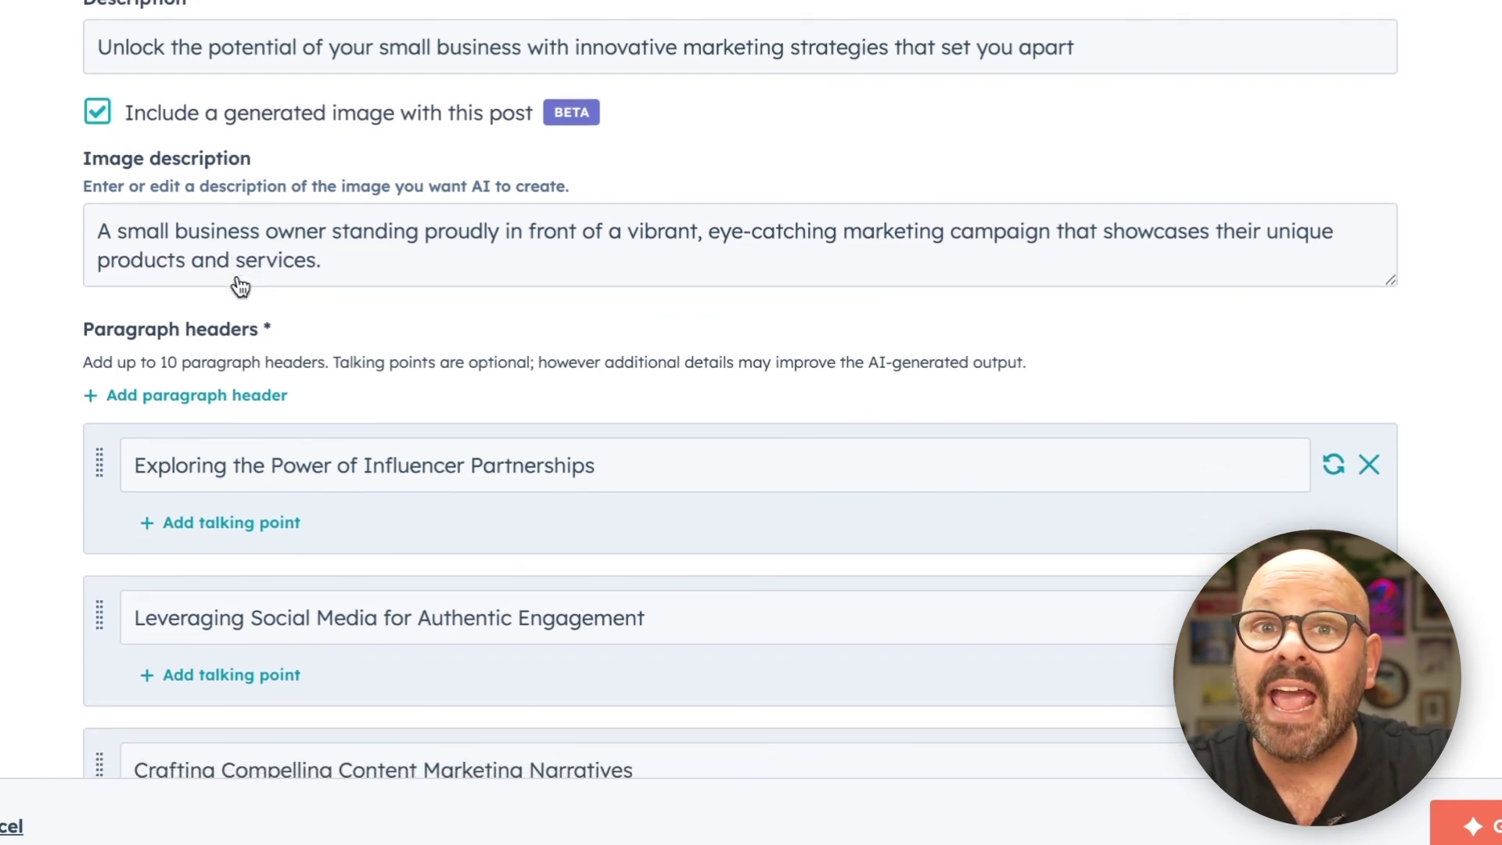
scroll(239, 286, down, 5)
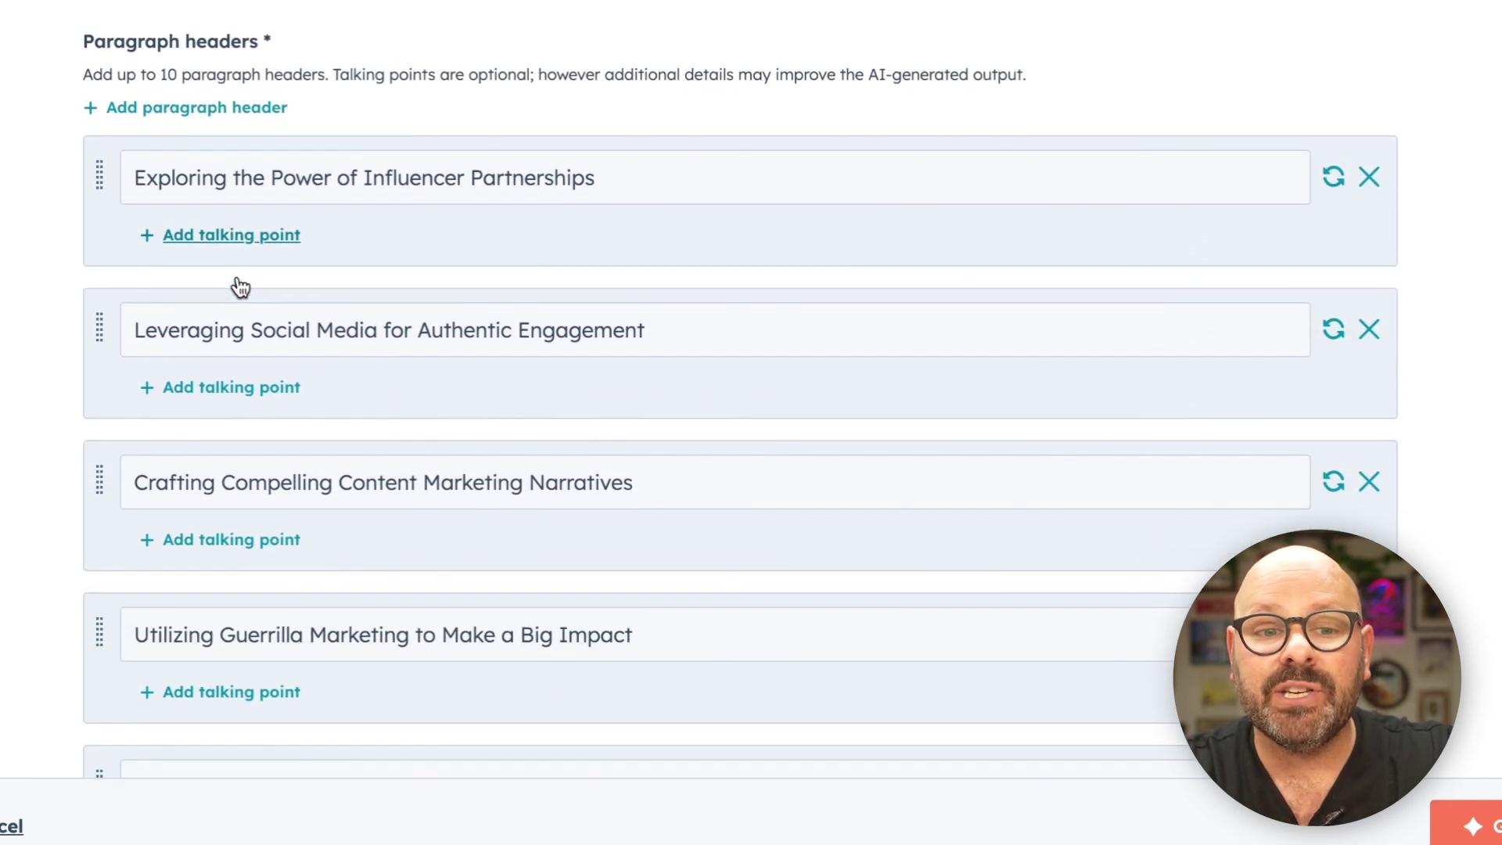
scroll(237, 286, down, 2)
scroll(234, 285, up, 3)
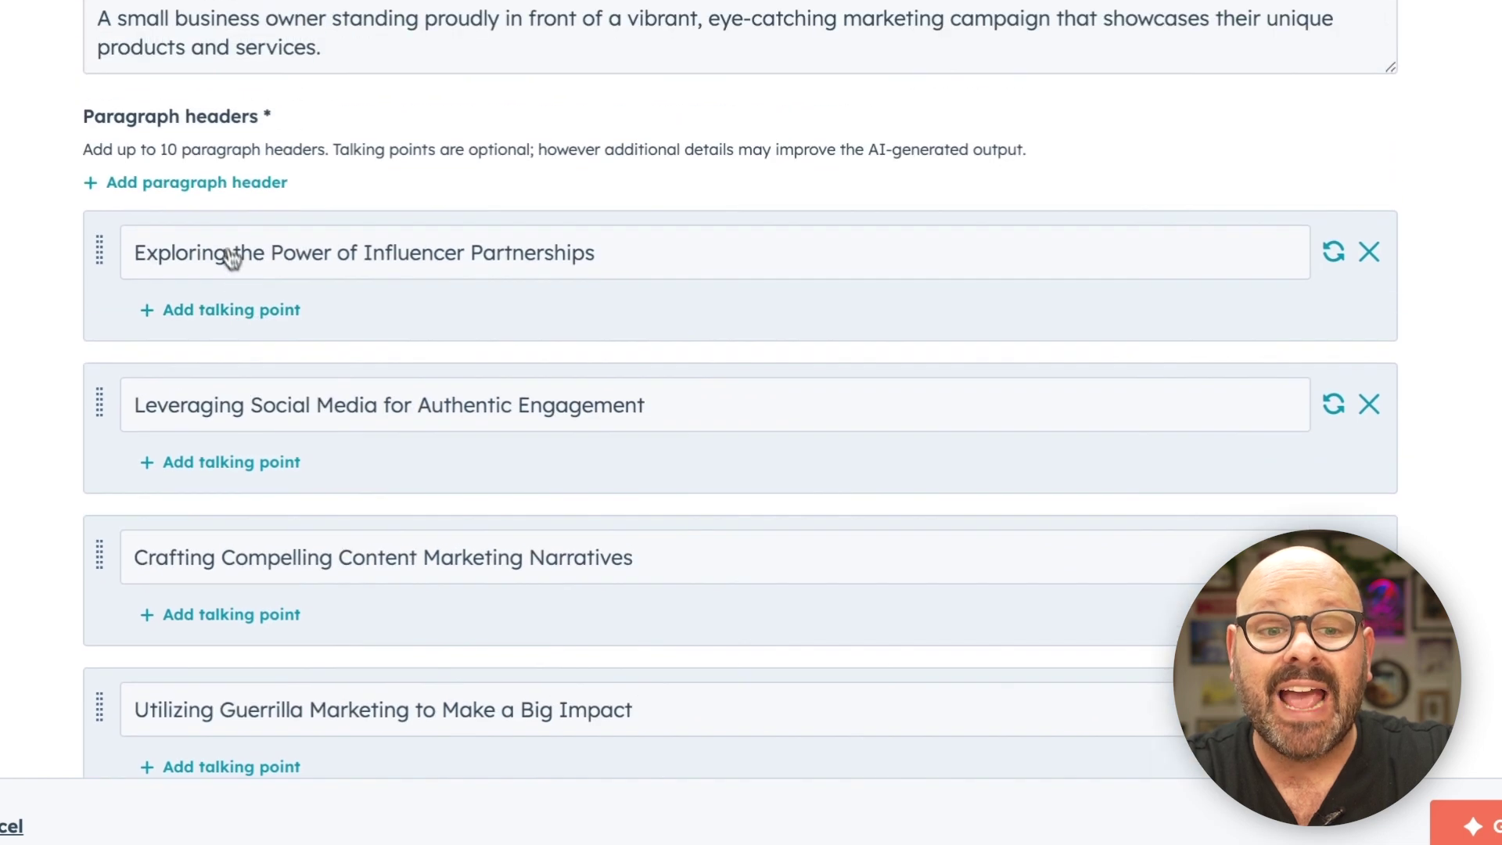
click(217, 181)
click(202, 237)
text(Cond)
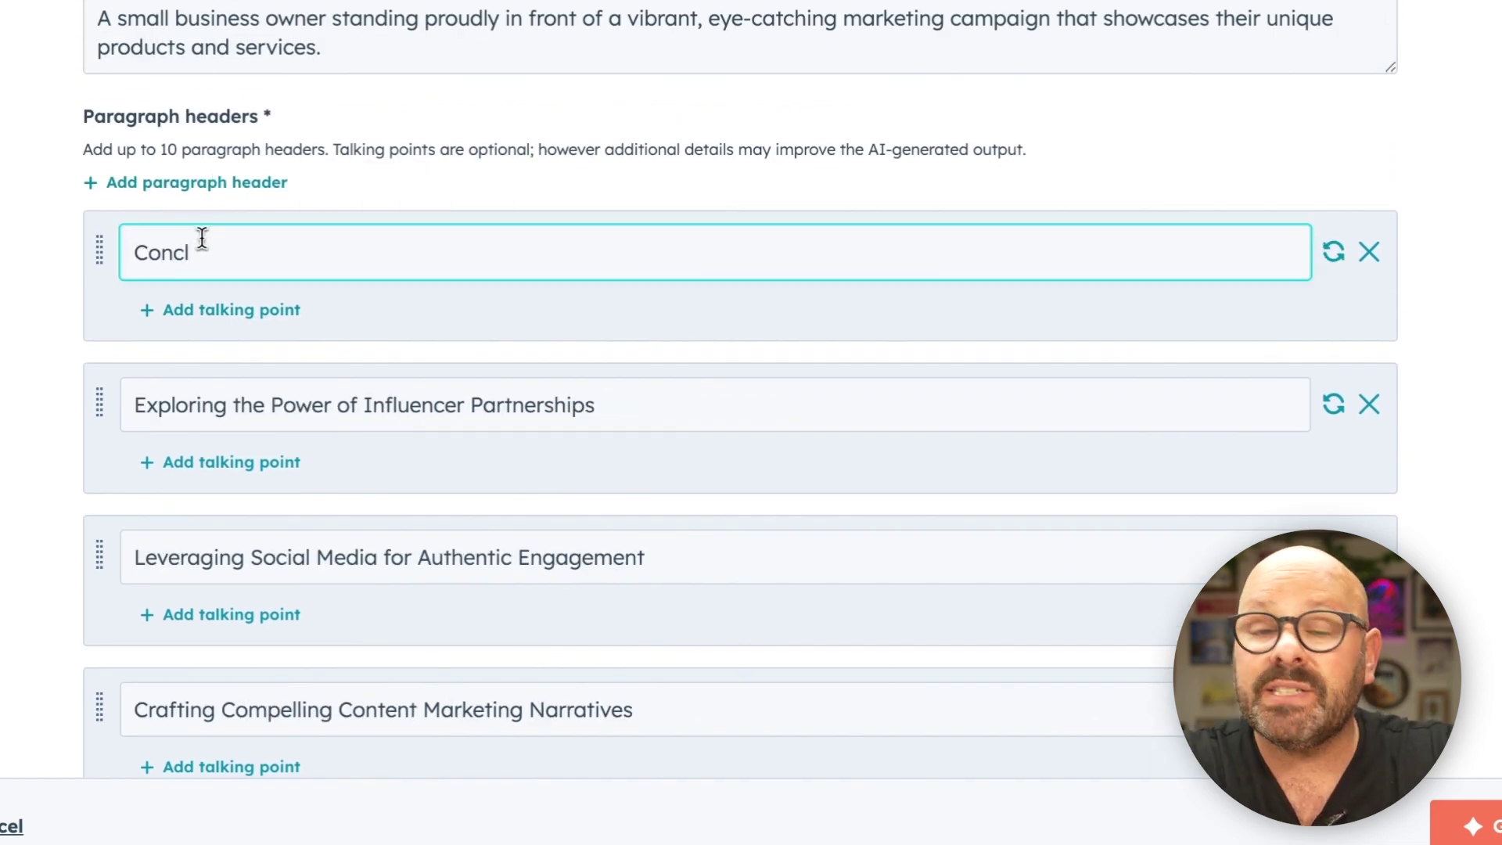
drag(136, 250, 77, 600)
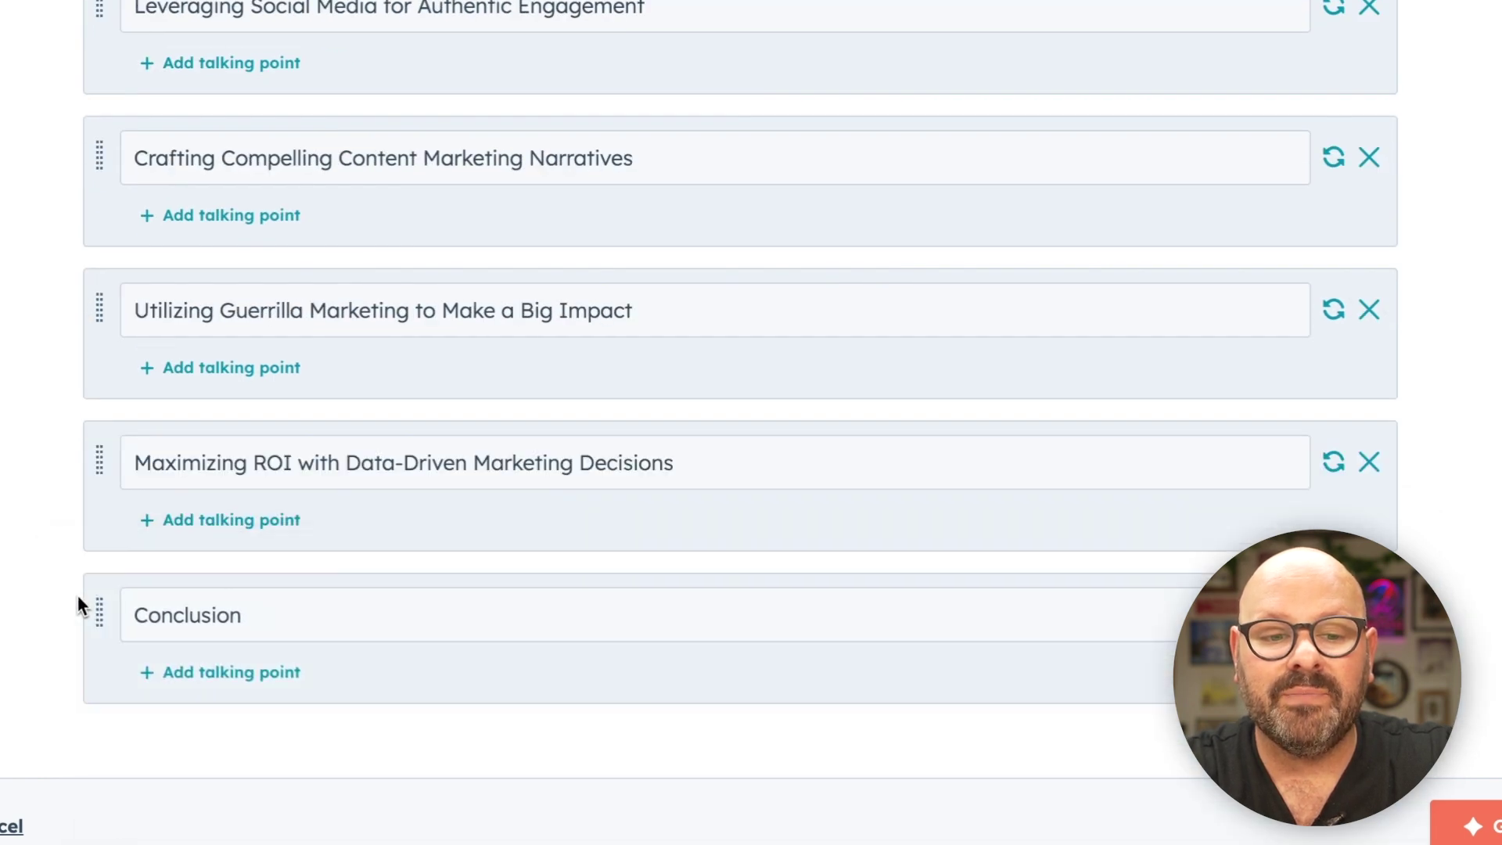
Generate the blog post from the outline and review the resulting article in the editor.
click(1470, 825)
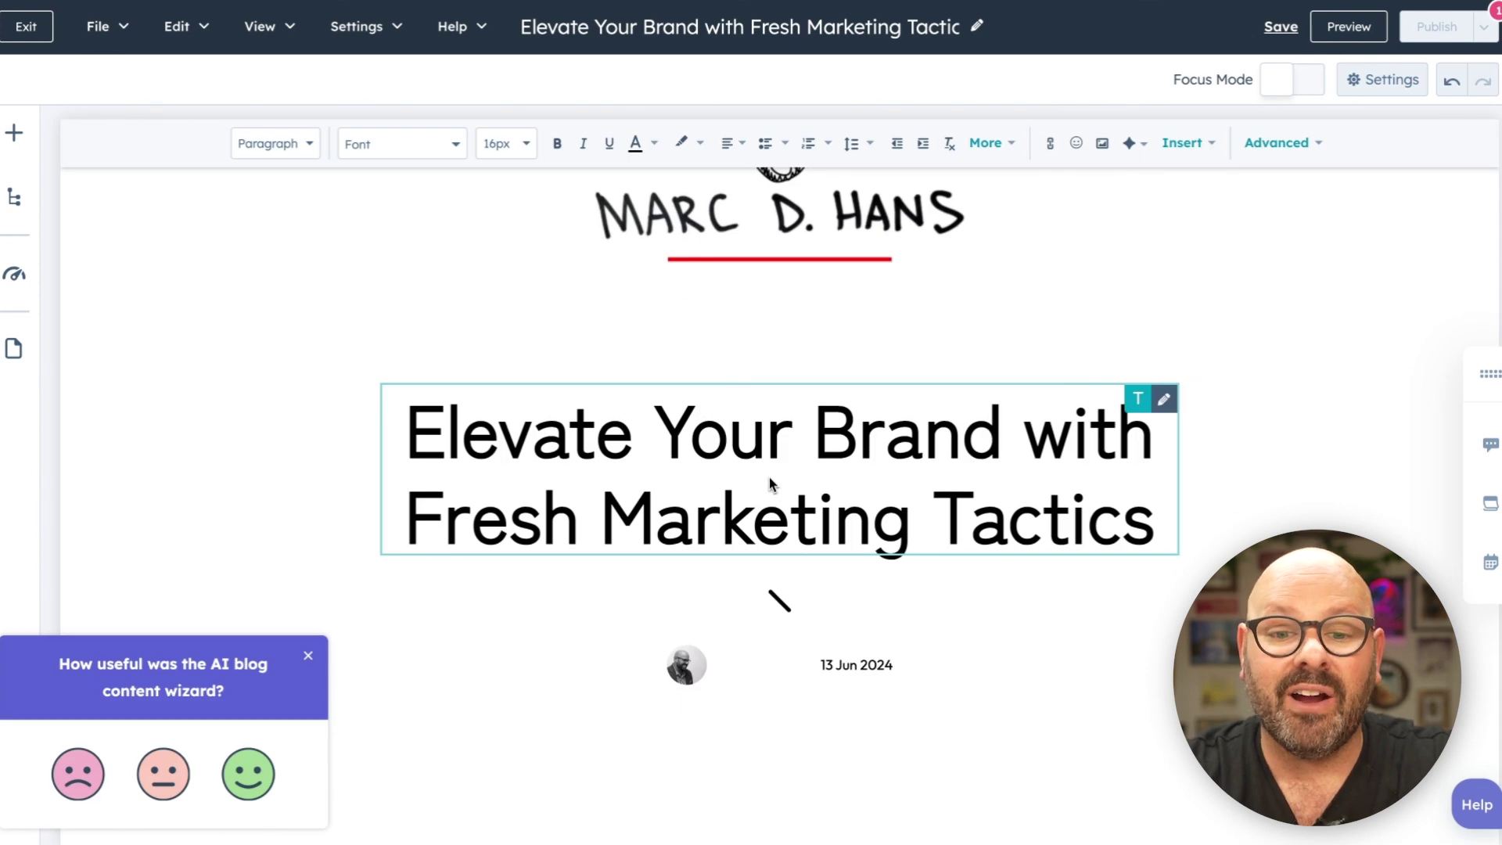
scroll(769, 483, down, 15)
scroll(769, 482, down, 10)
scroll(769, 482, down, 10)
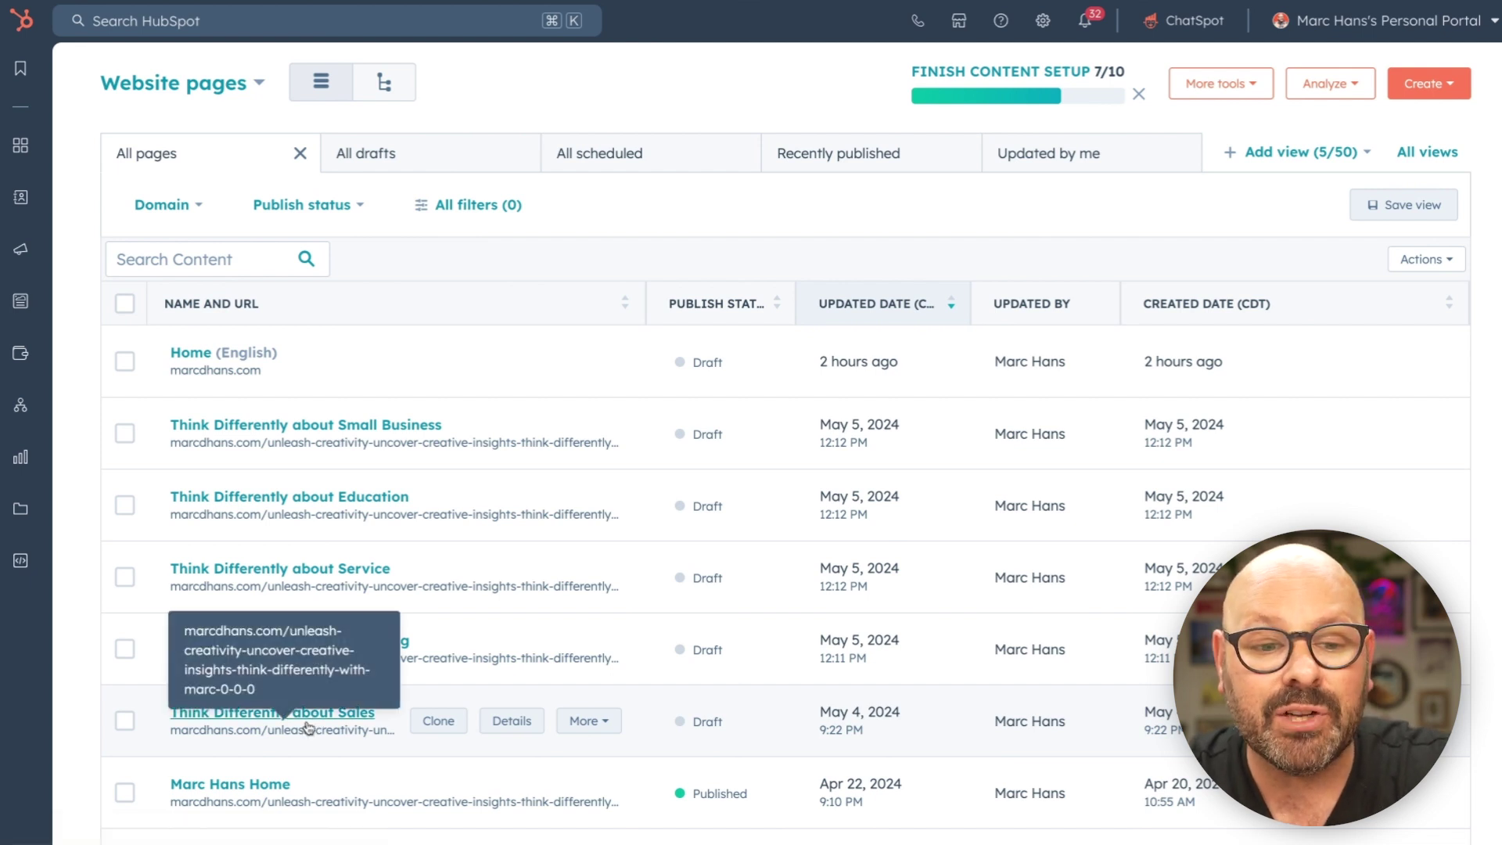
On the "Think Differently about Sales" website page, change the tone of the body paragraphs to Friendly and insert the generated text.
click(314, 721)
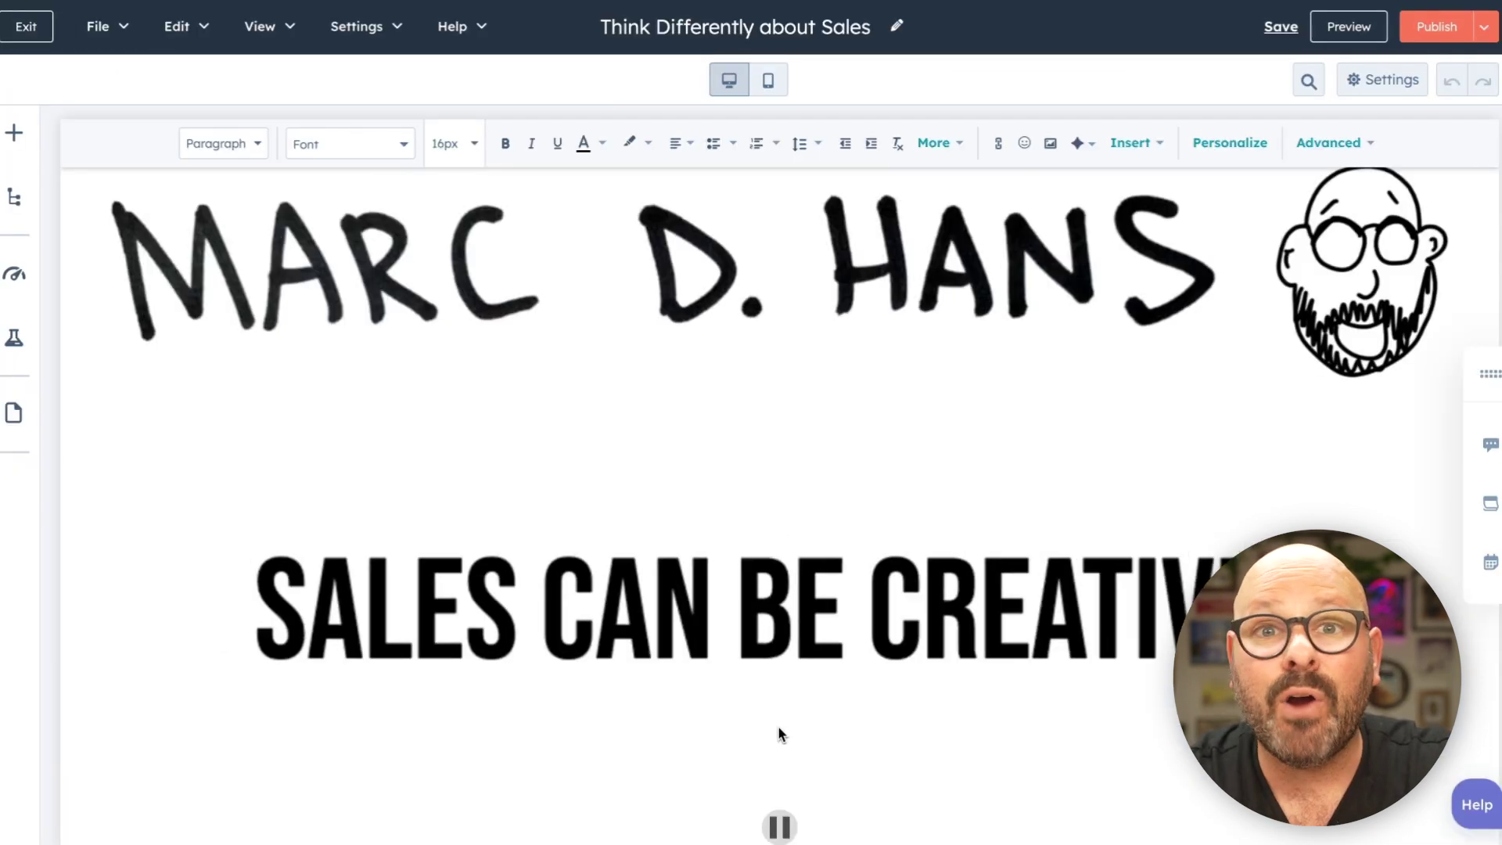
scroll(777, 730, down, 5)
scroll(778, 733, down, 8)
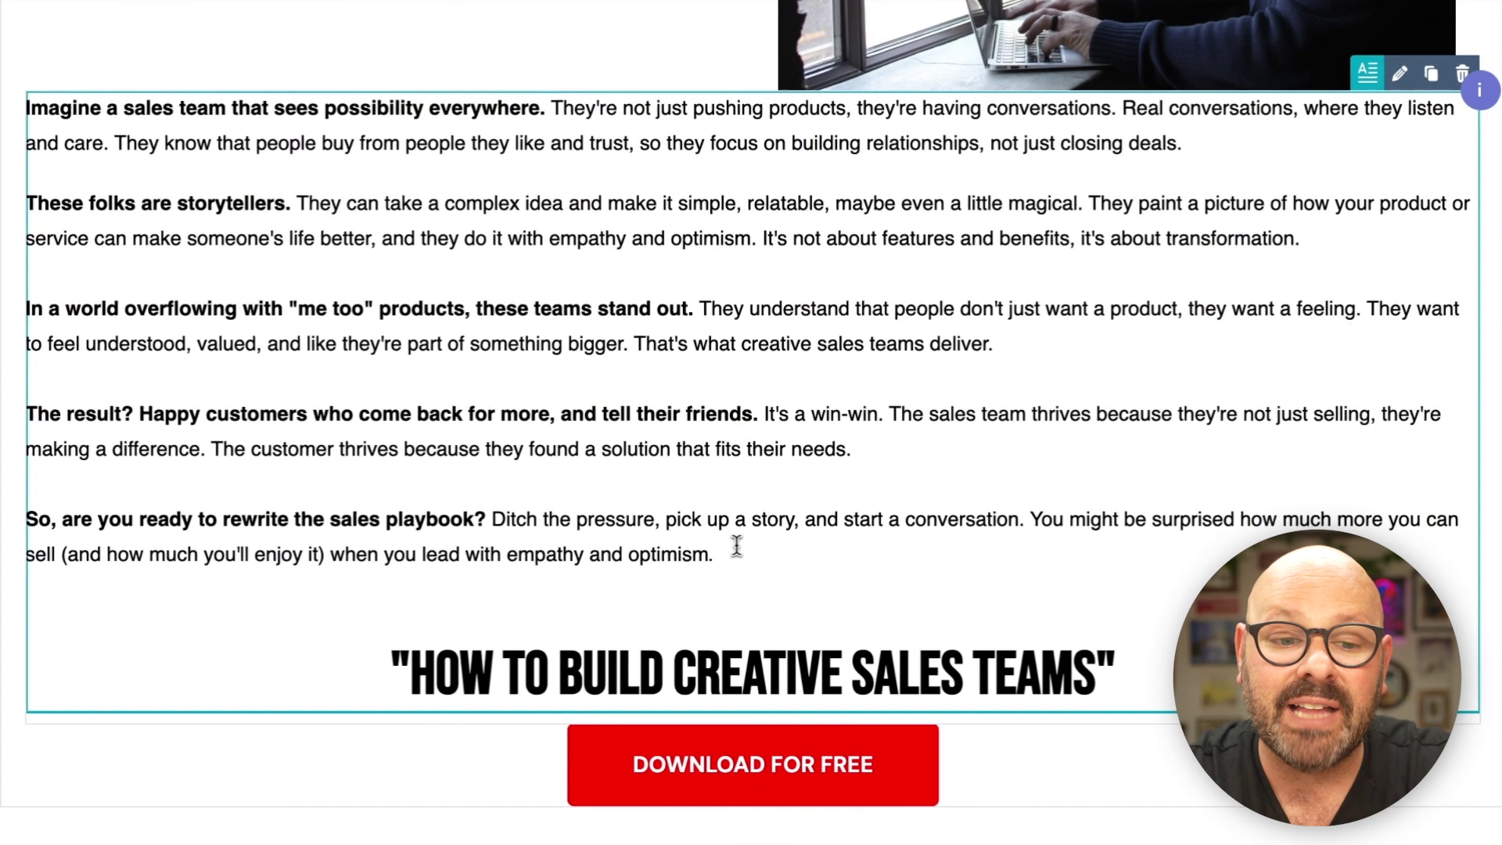
drag(736, 546, 19, 108)
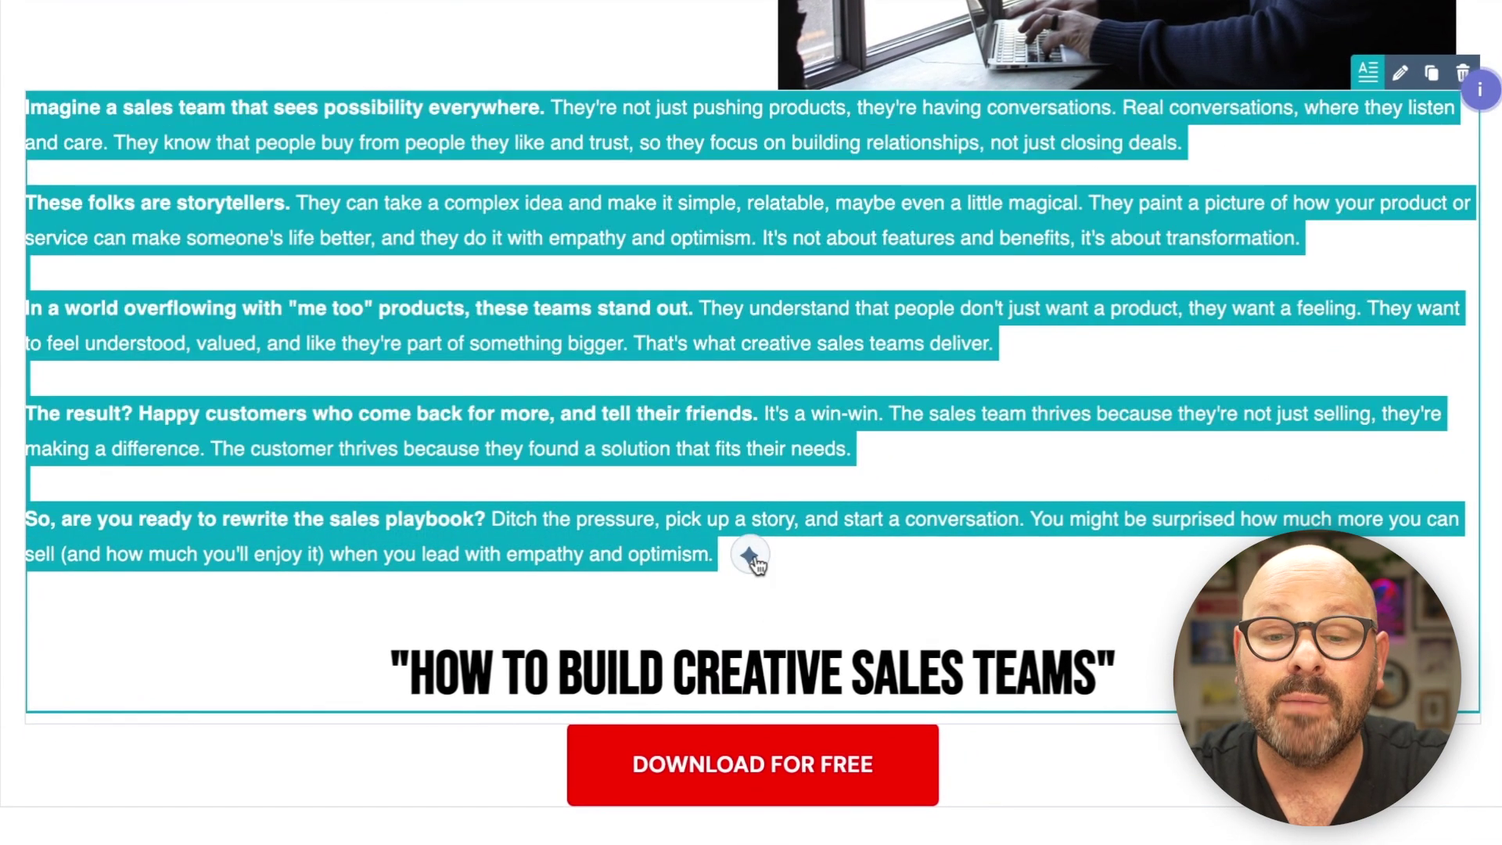
click(749, 556)
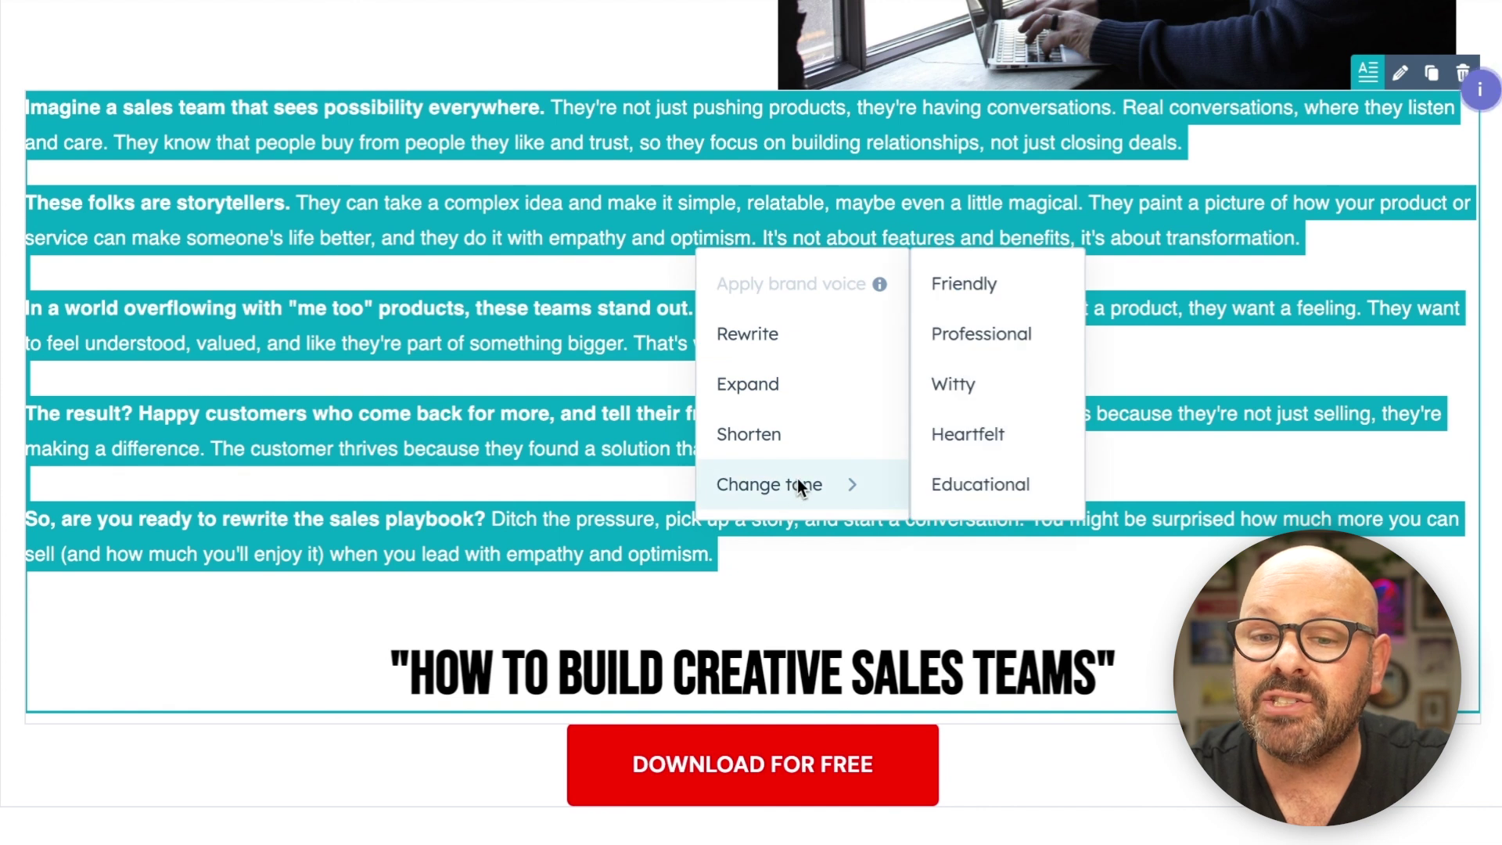
mouse_move(896, 491)
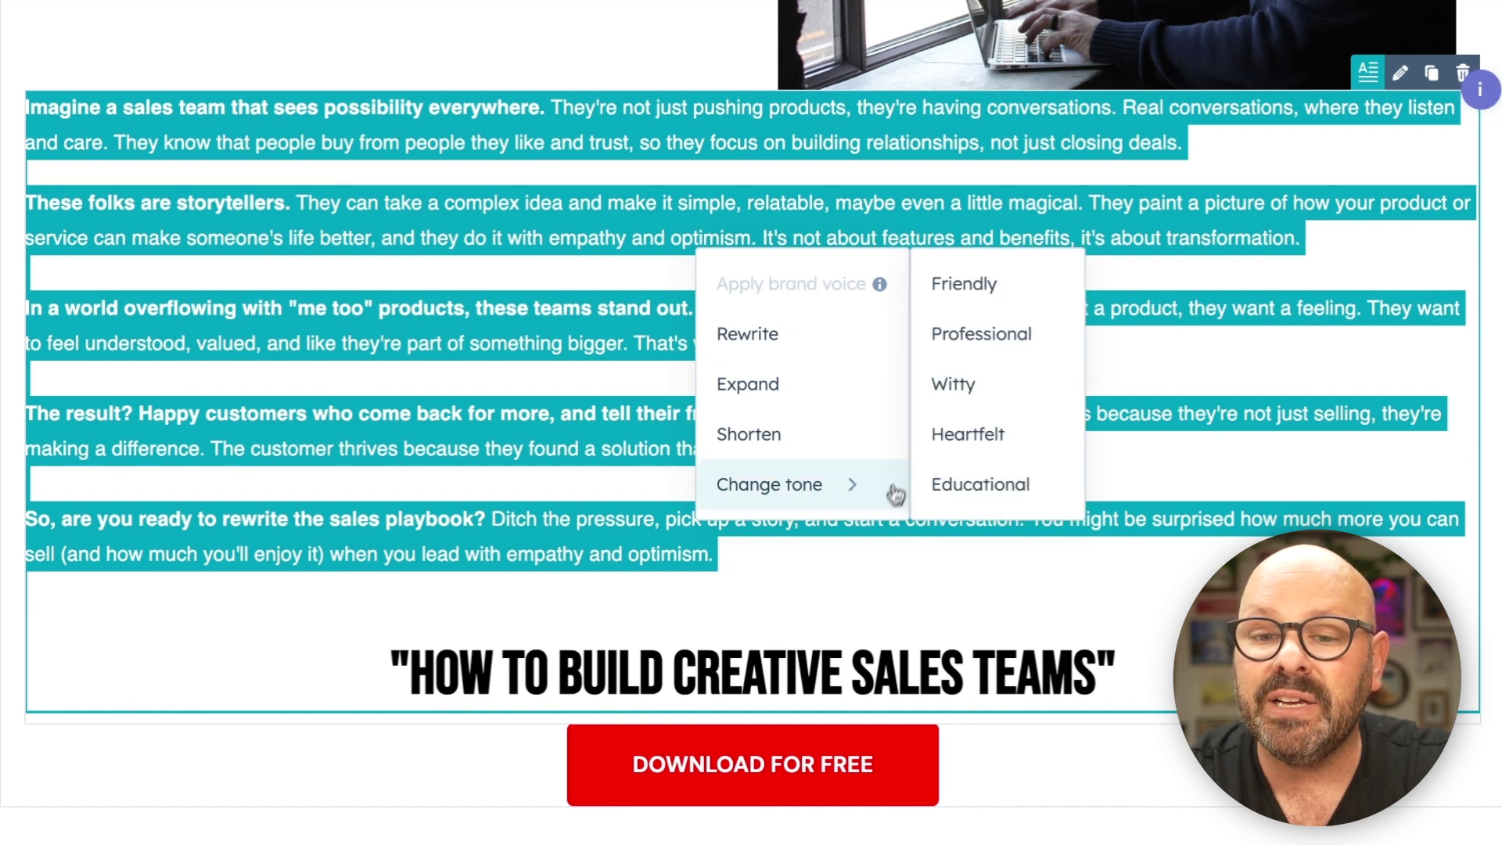
click(964, 304)
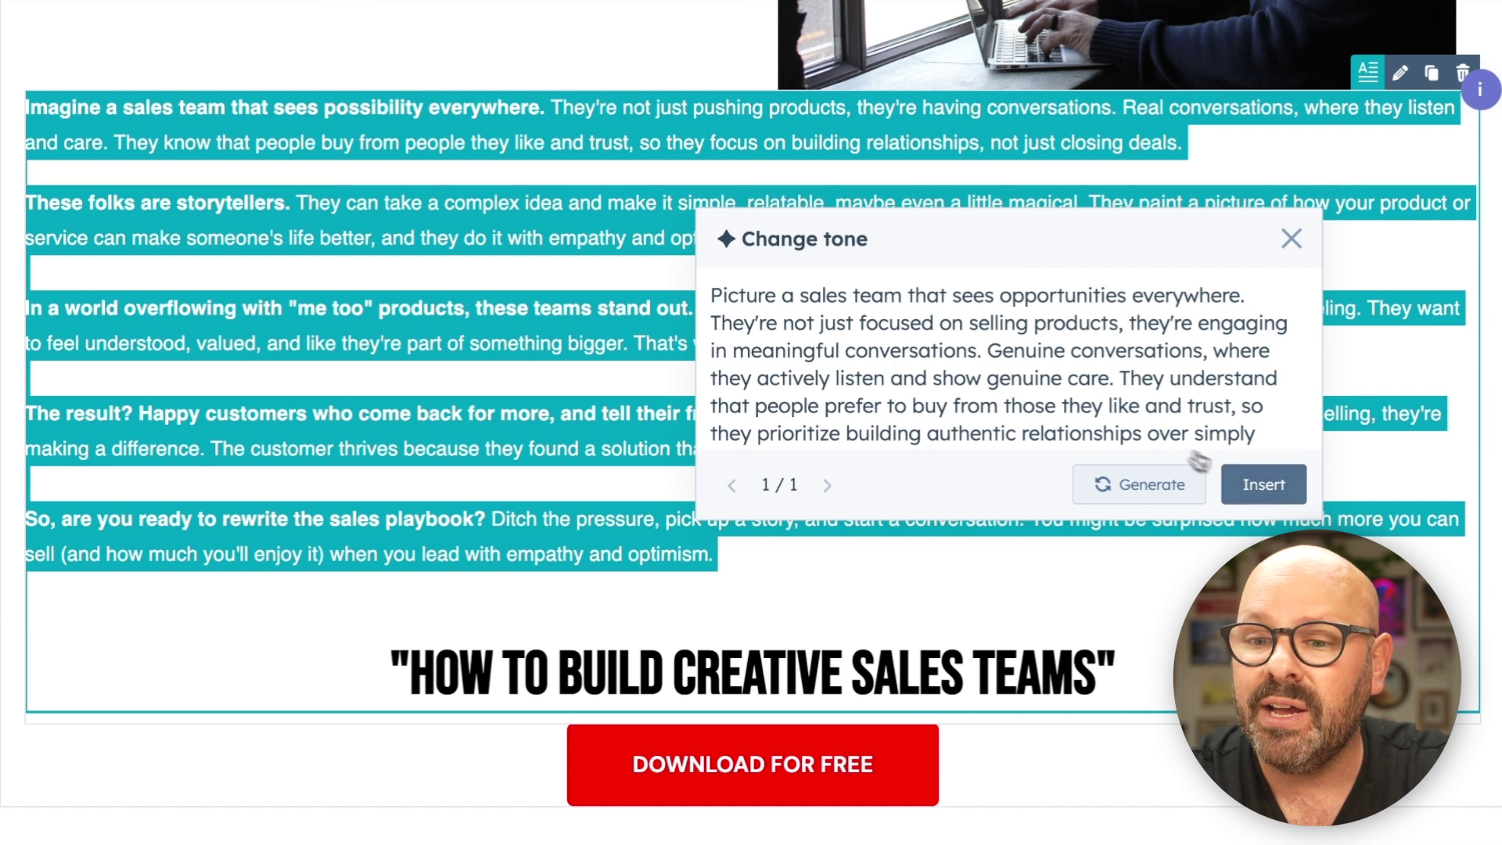
click(1261, 485)
scroll(938, 485, up, 6)
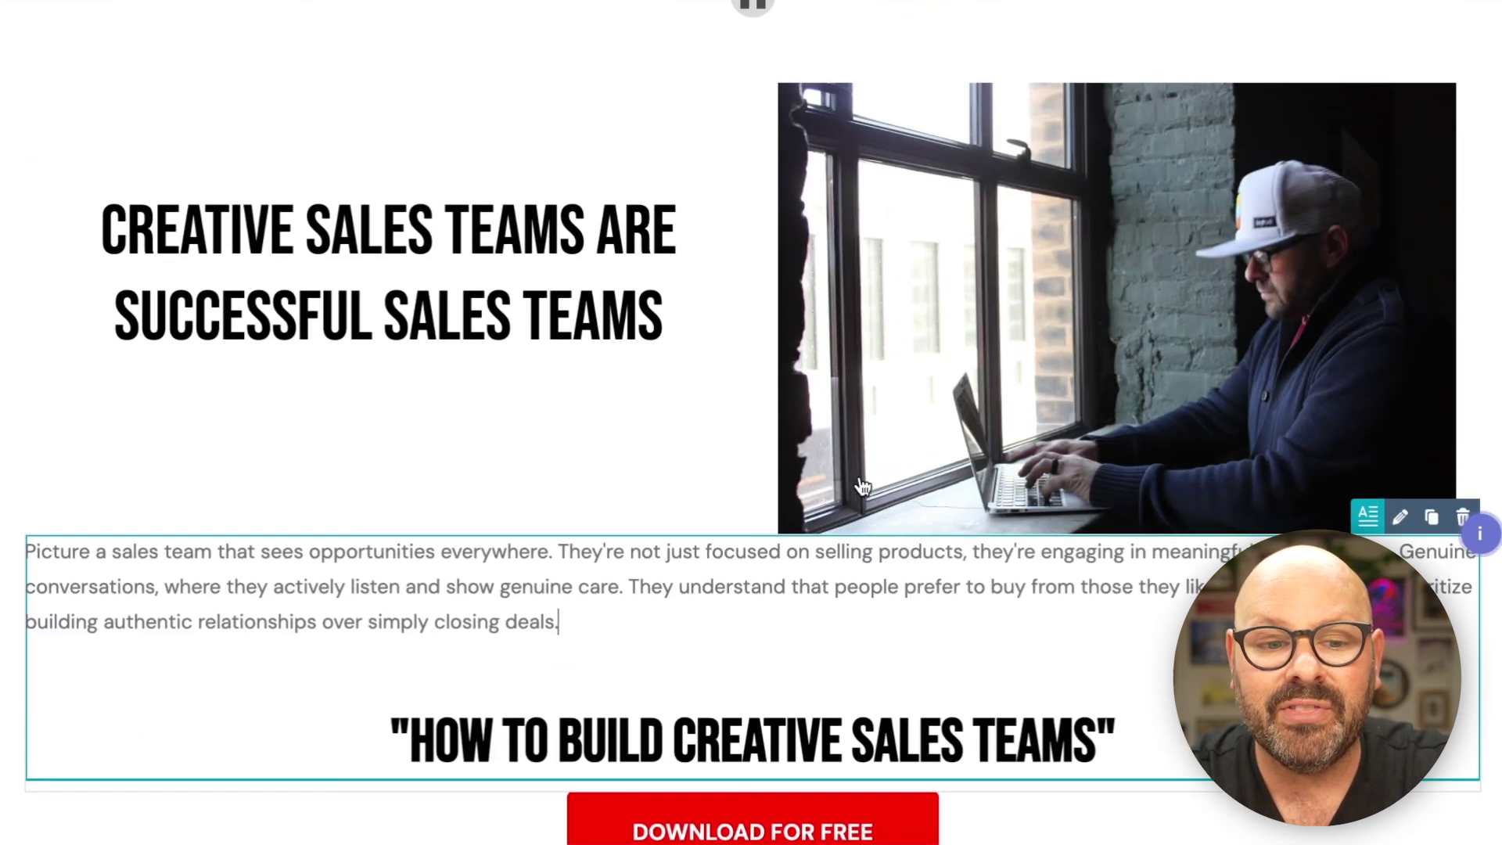
scroll(545, 634, down, 1)
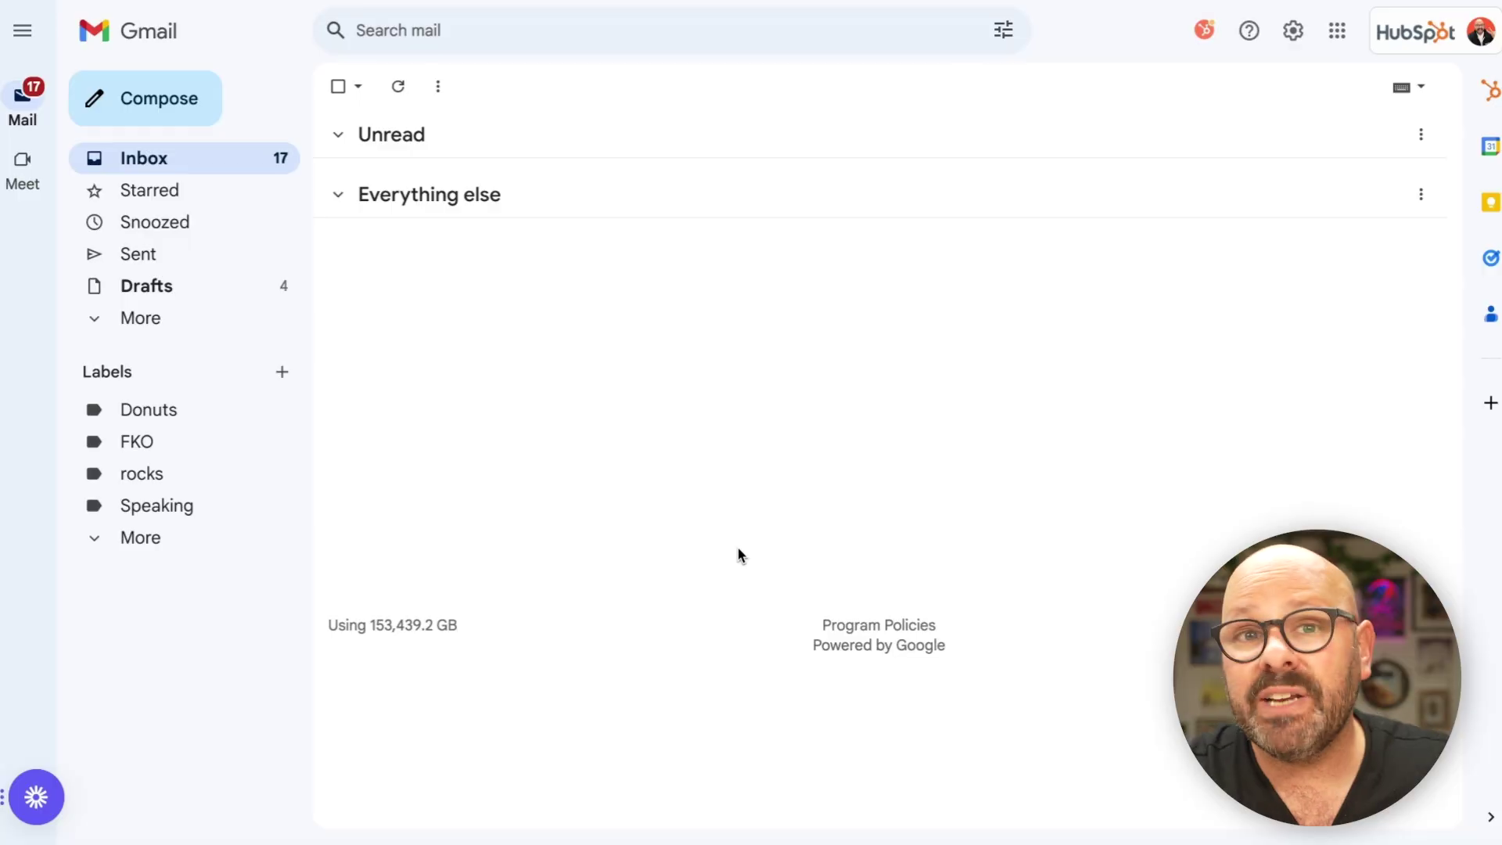
Switch to Gmail, compose a new message and start an AI-written email of the type Introduction email.
click(167, 107)
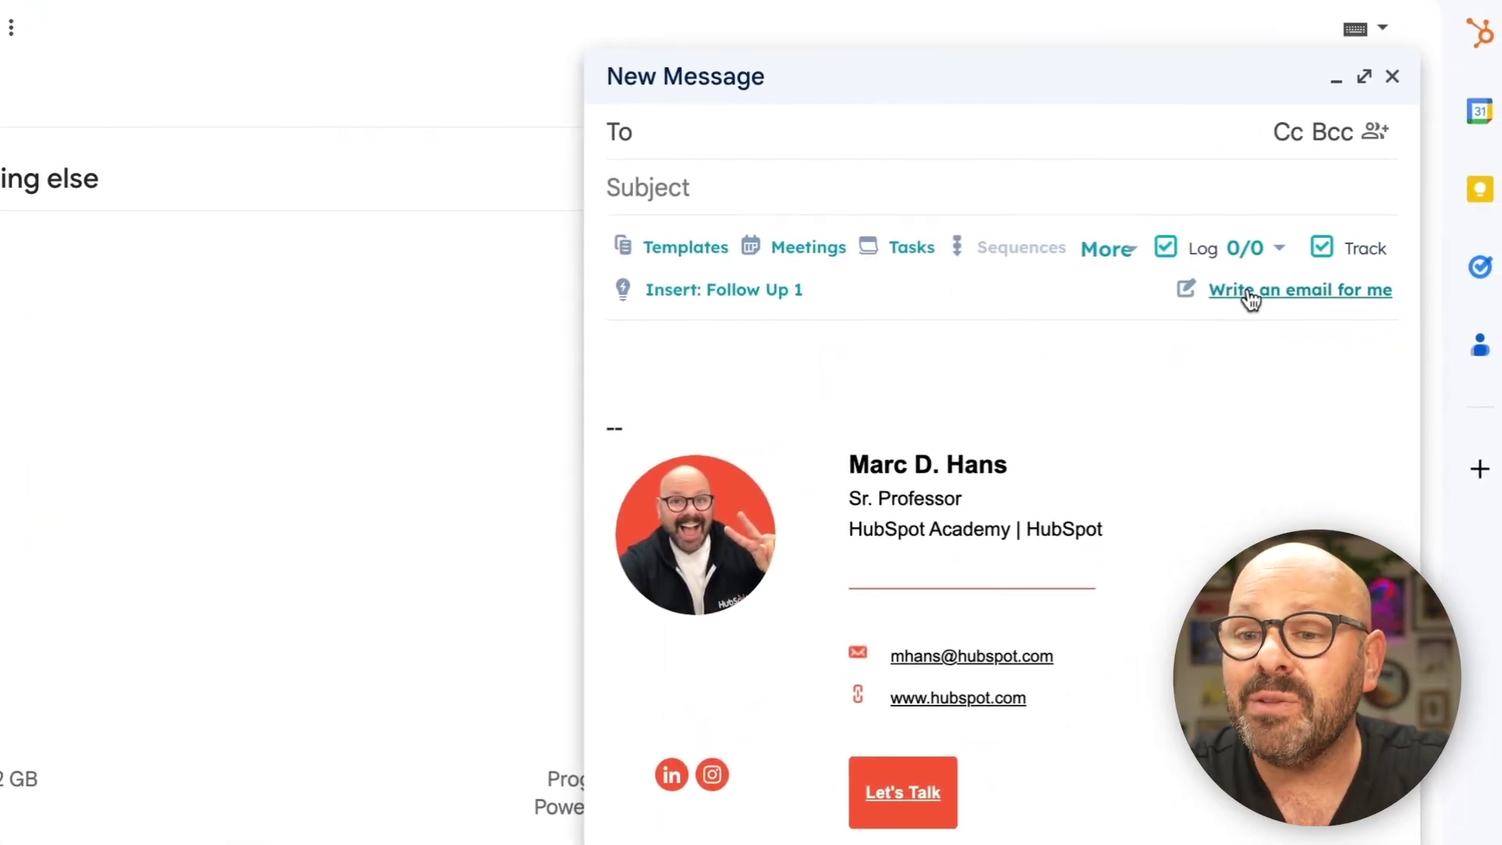
click(1252, 297)
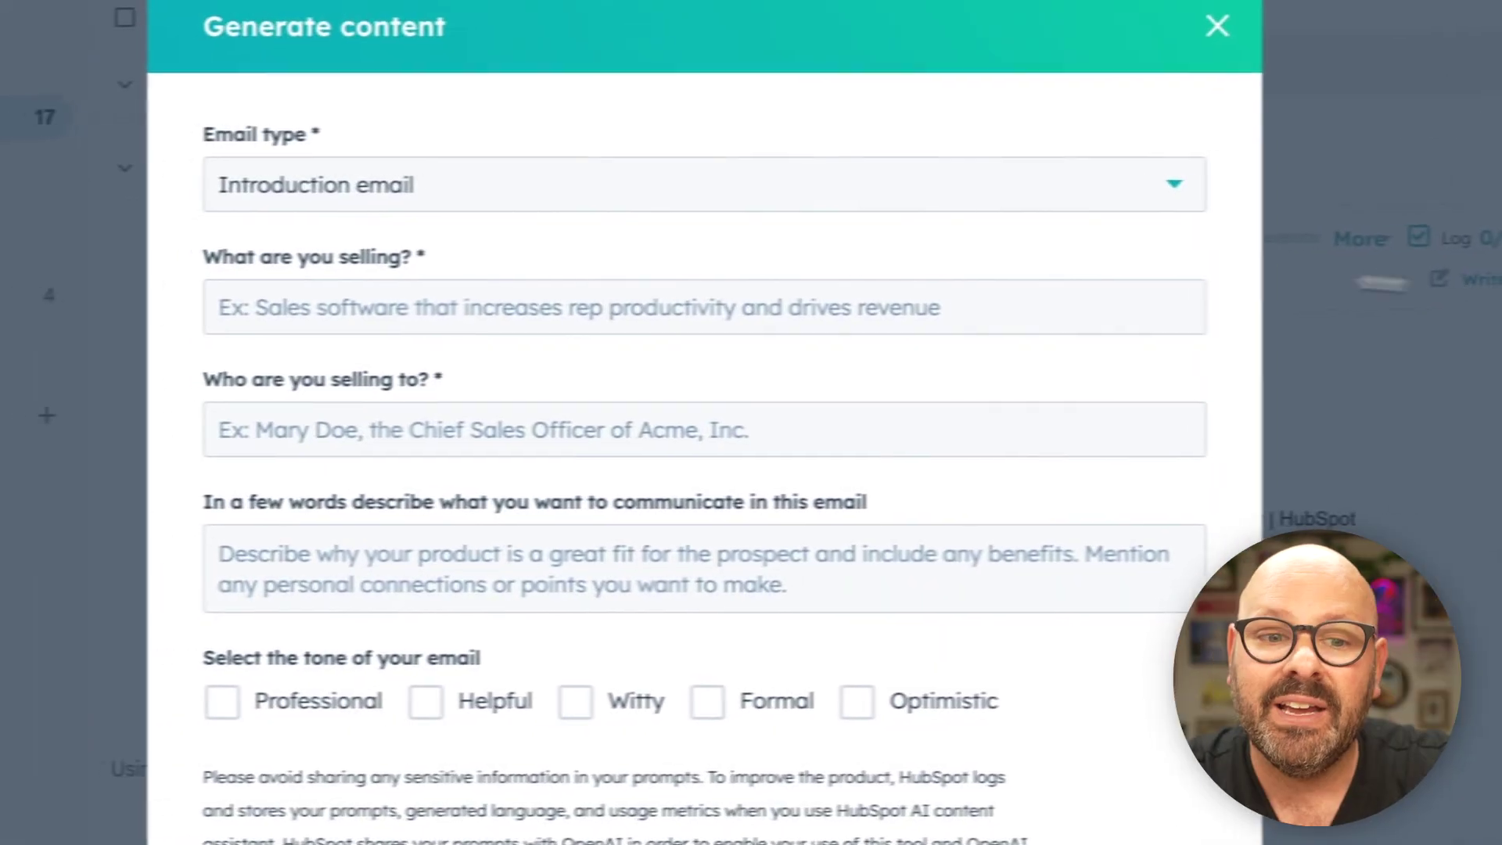
click(479, 203)
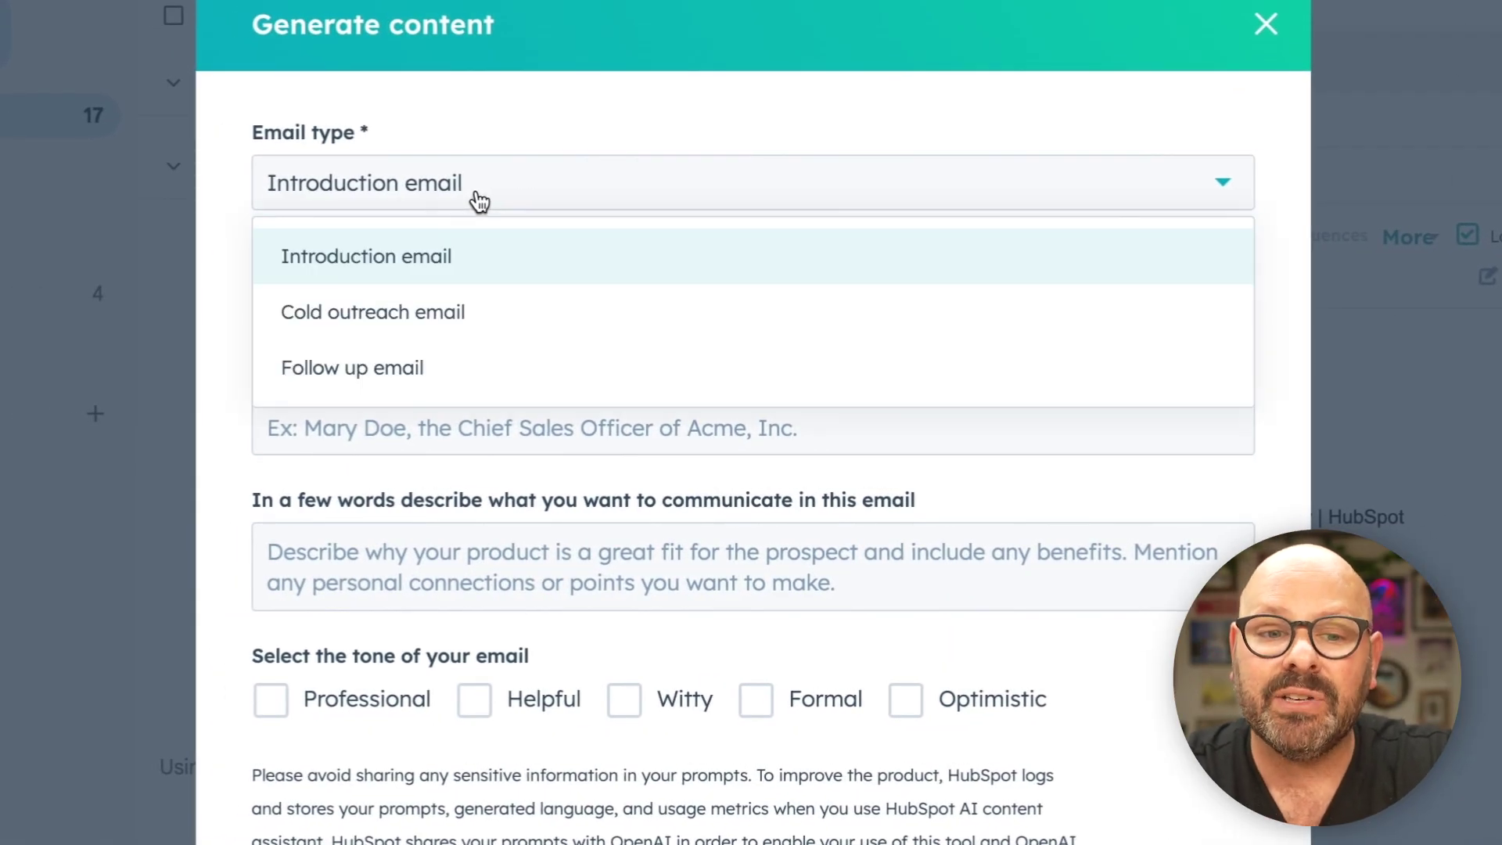
click(451, 244)
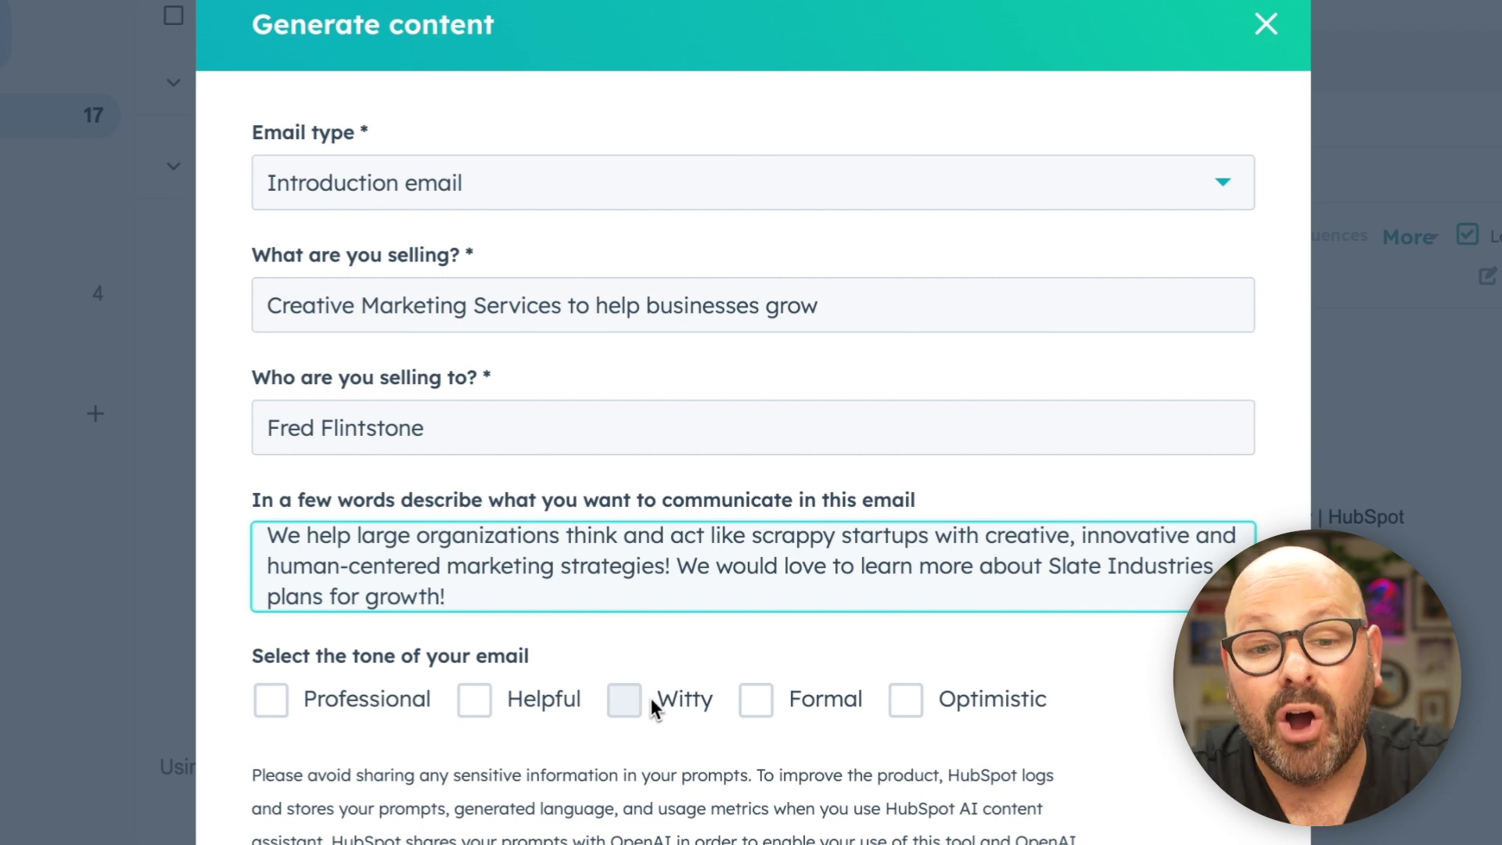
Set the email's tone to Helpful and Optimistic and generate the content.
click(480, 702)
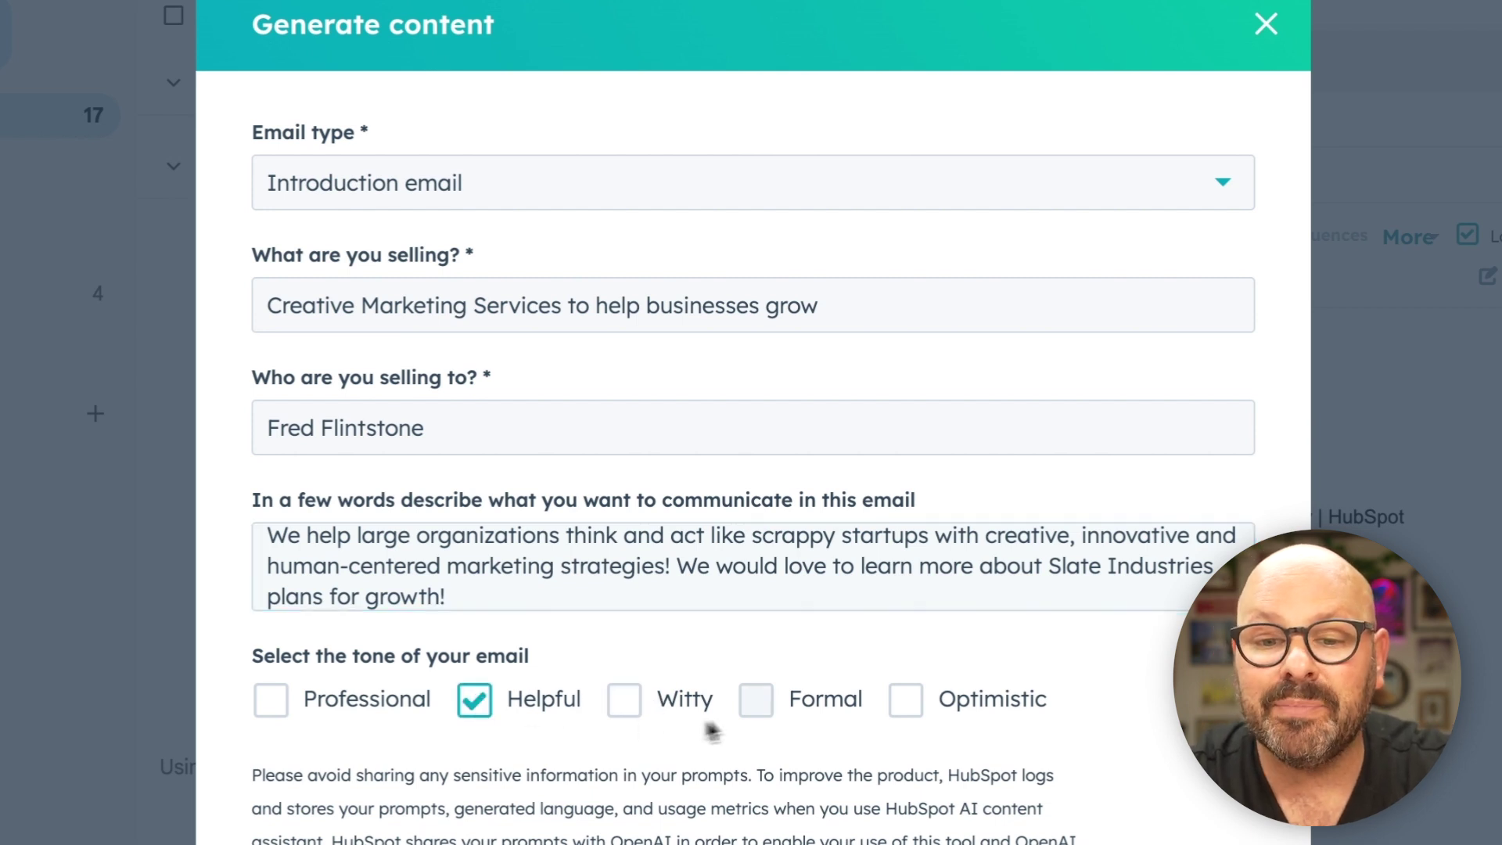
click(905, 700)
click(443, 805)
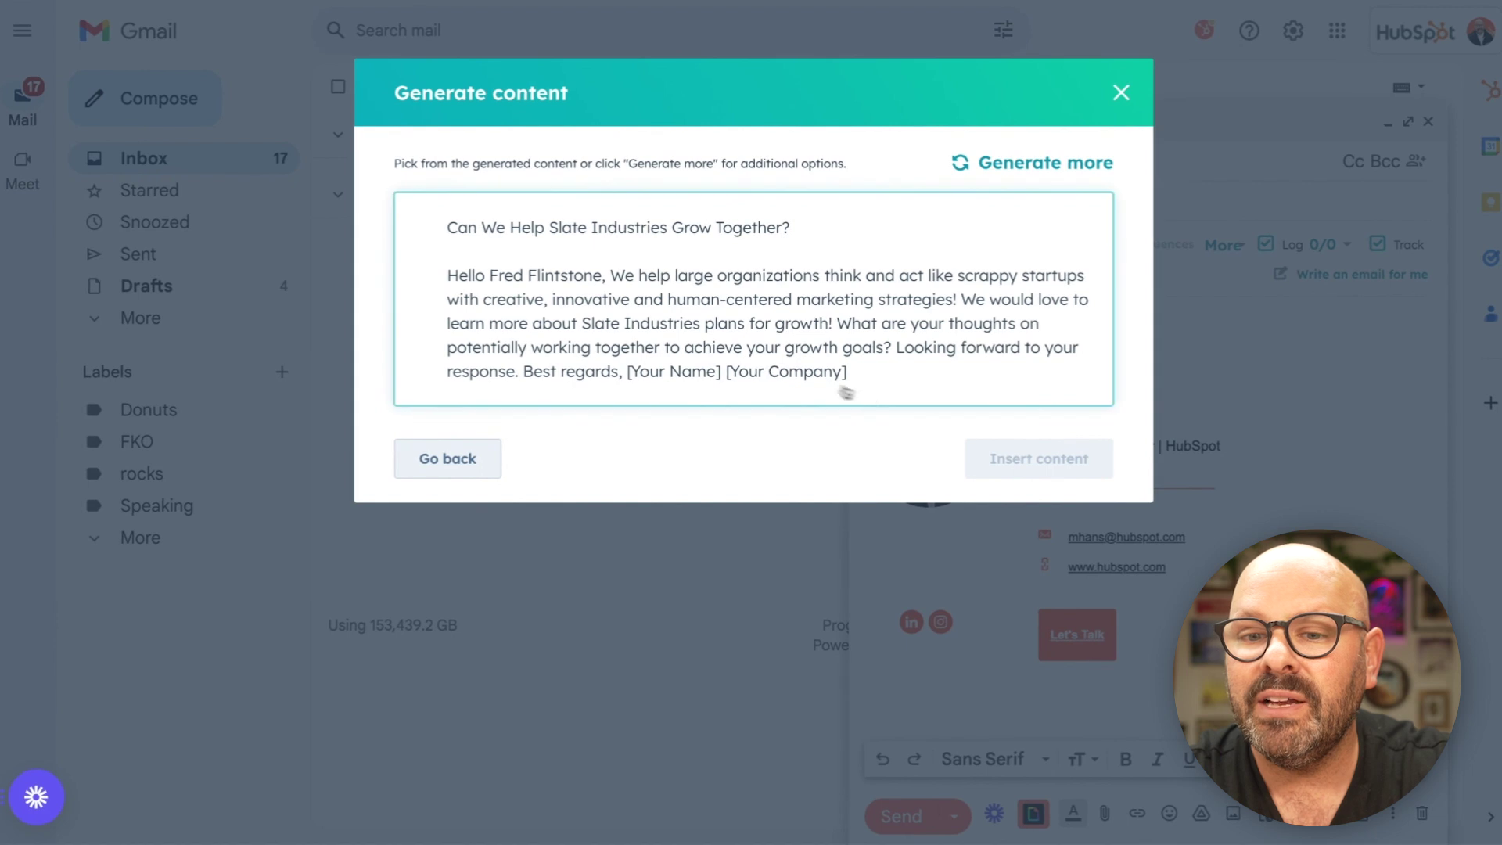
Insert the generated email "Can We Help Slate Industries Grow Together?" into the new message.
click(823, 534)
click(1009, 459)
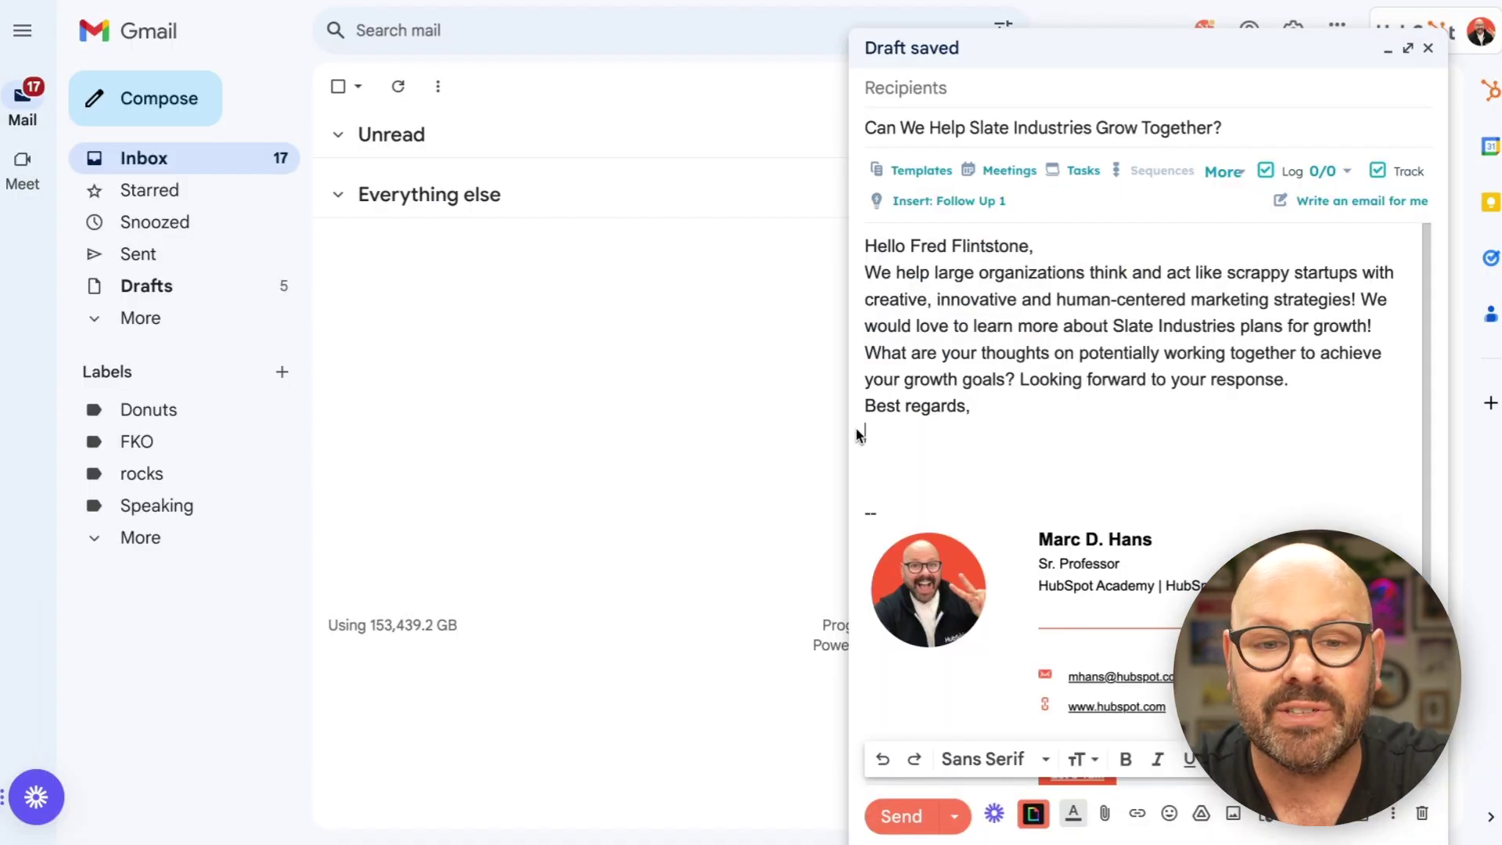
click(1031, 422)
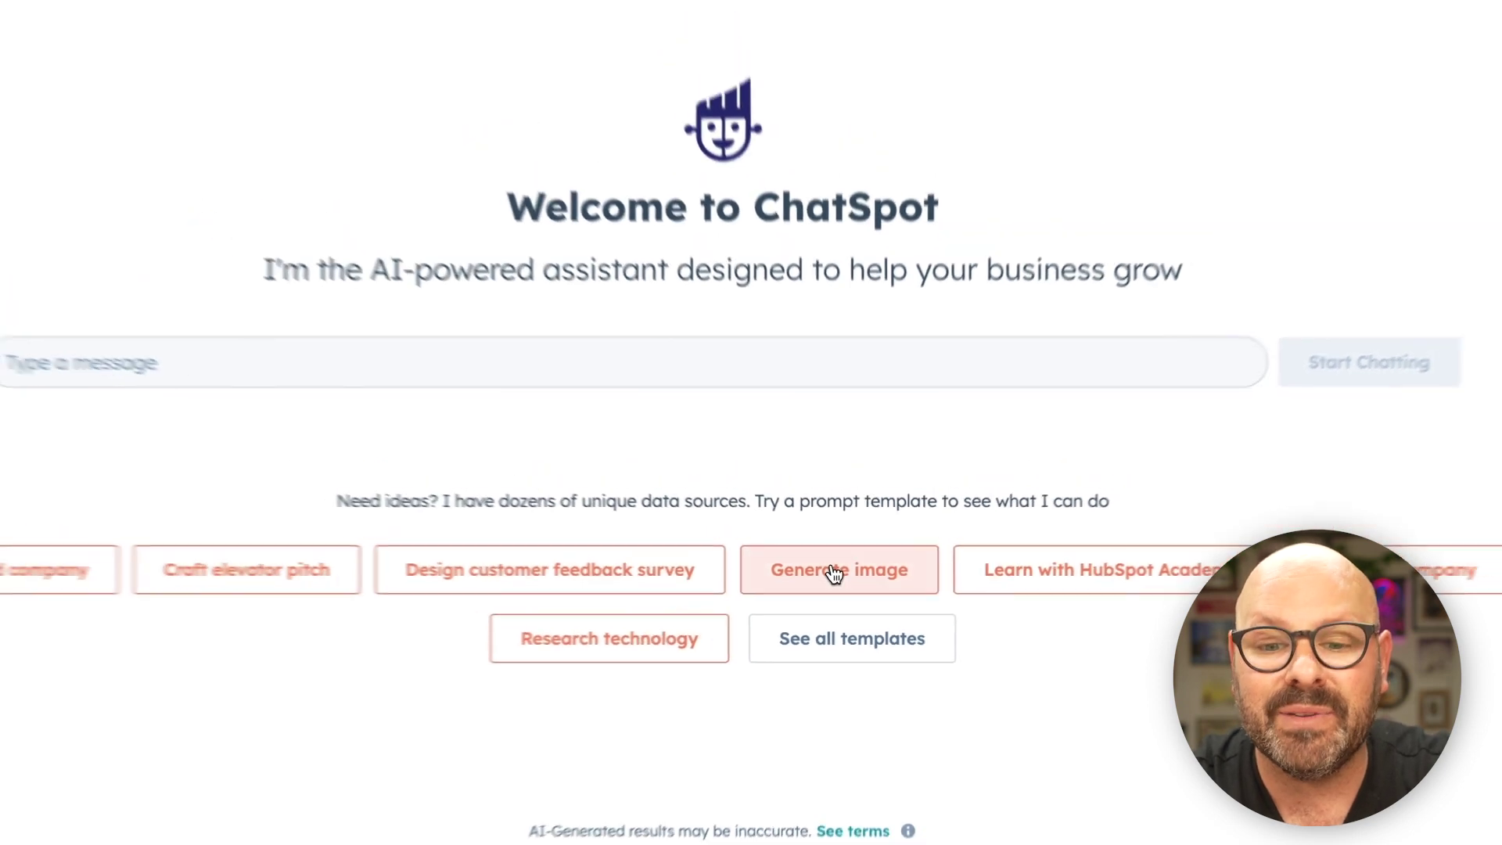
In ChatSpot, generate a cartoon image of a smiling middle aged dad looking at his laptop in his home office and review the images.
click(834, 573)
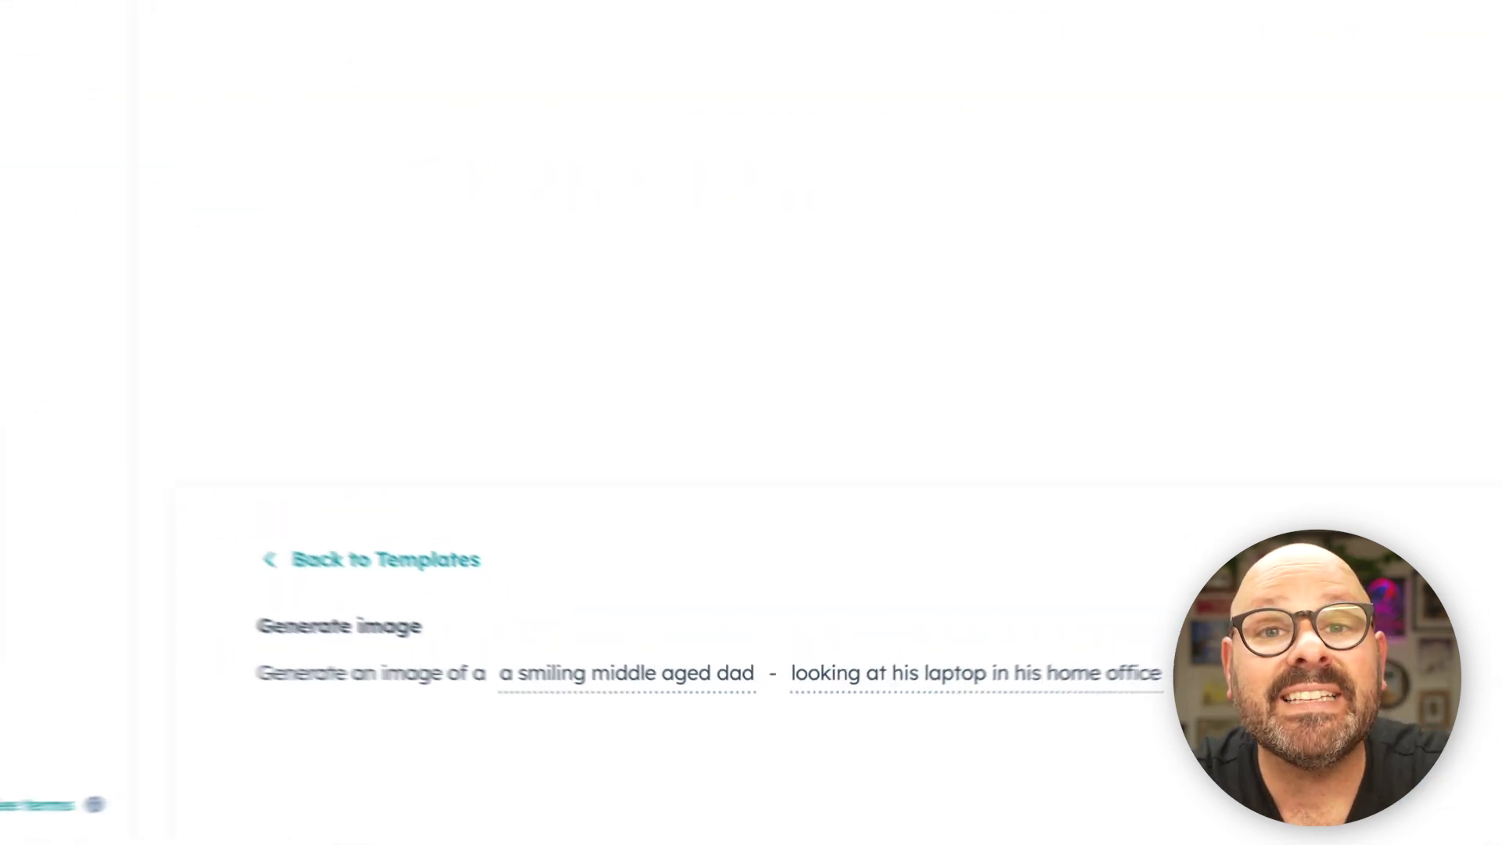
key(Return)
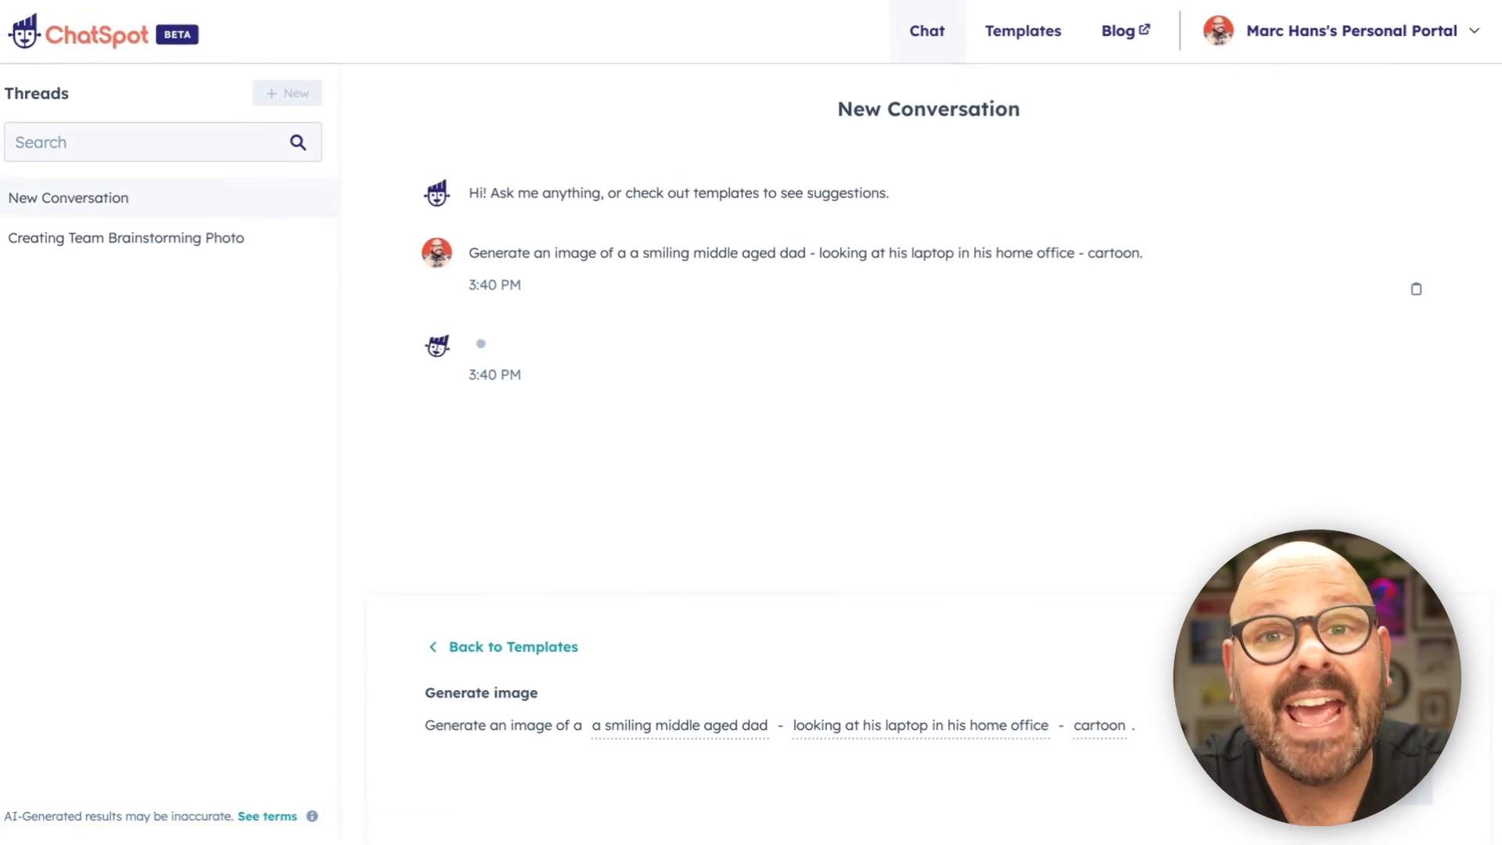
scroll(688, 464, down, 5)
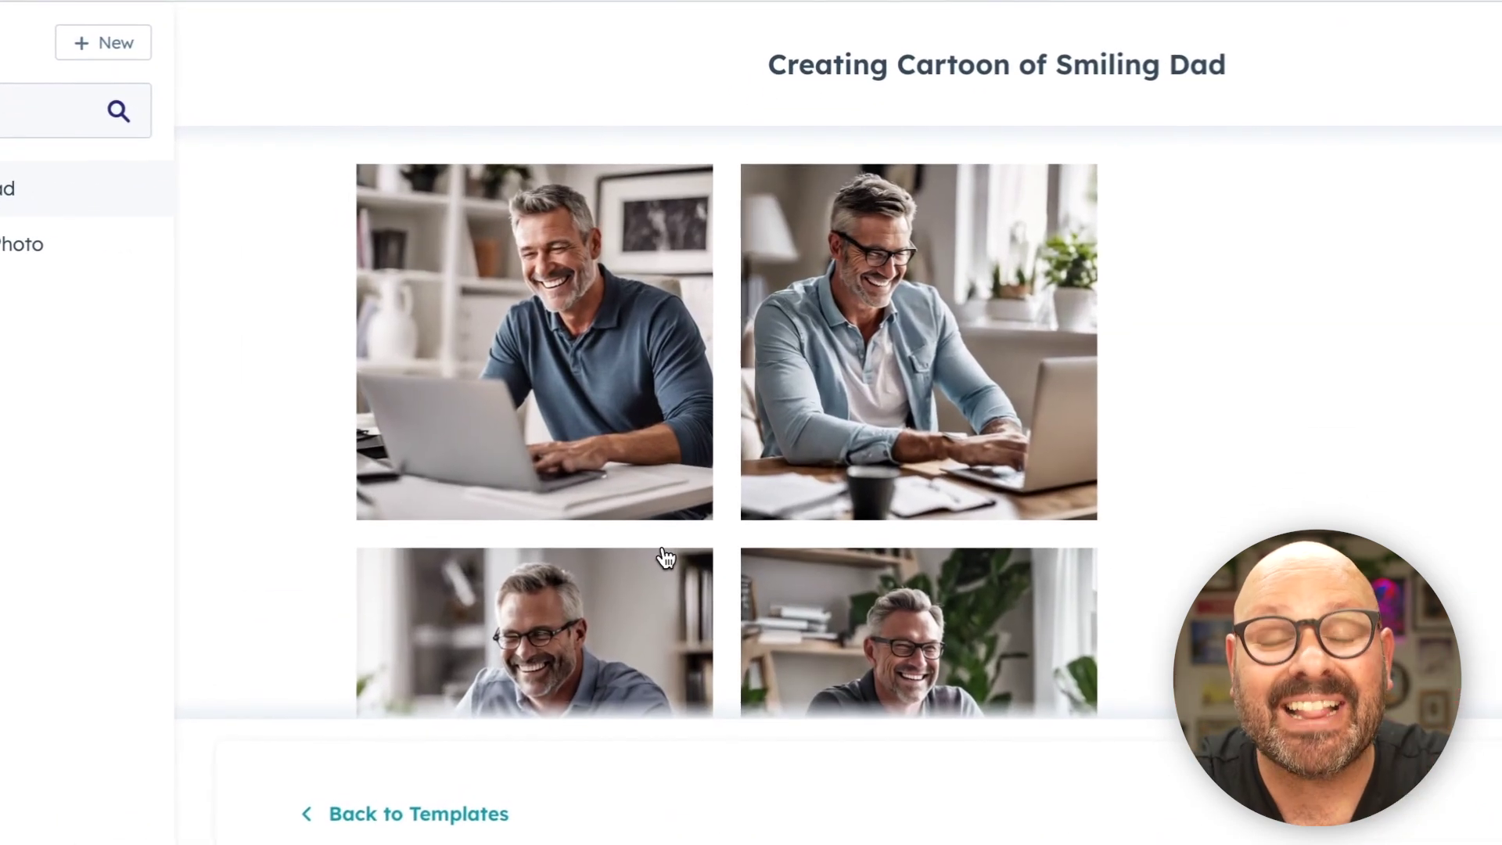
scroll(666, 557, down, 1)
mouse_move(629, 485)
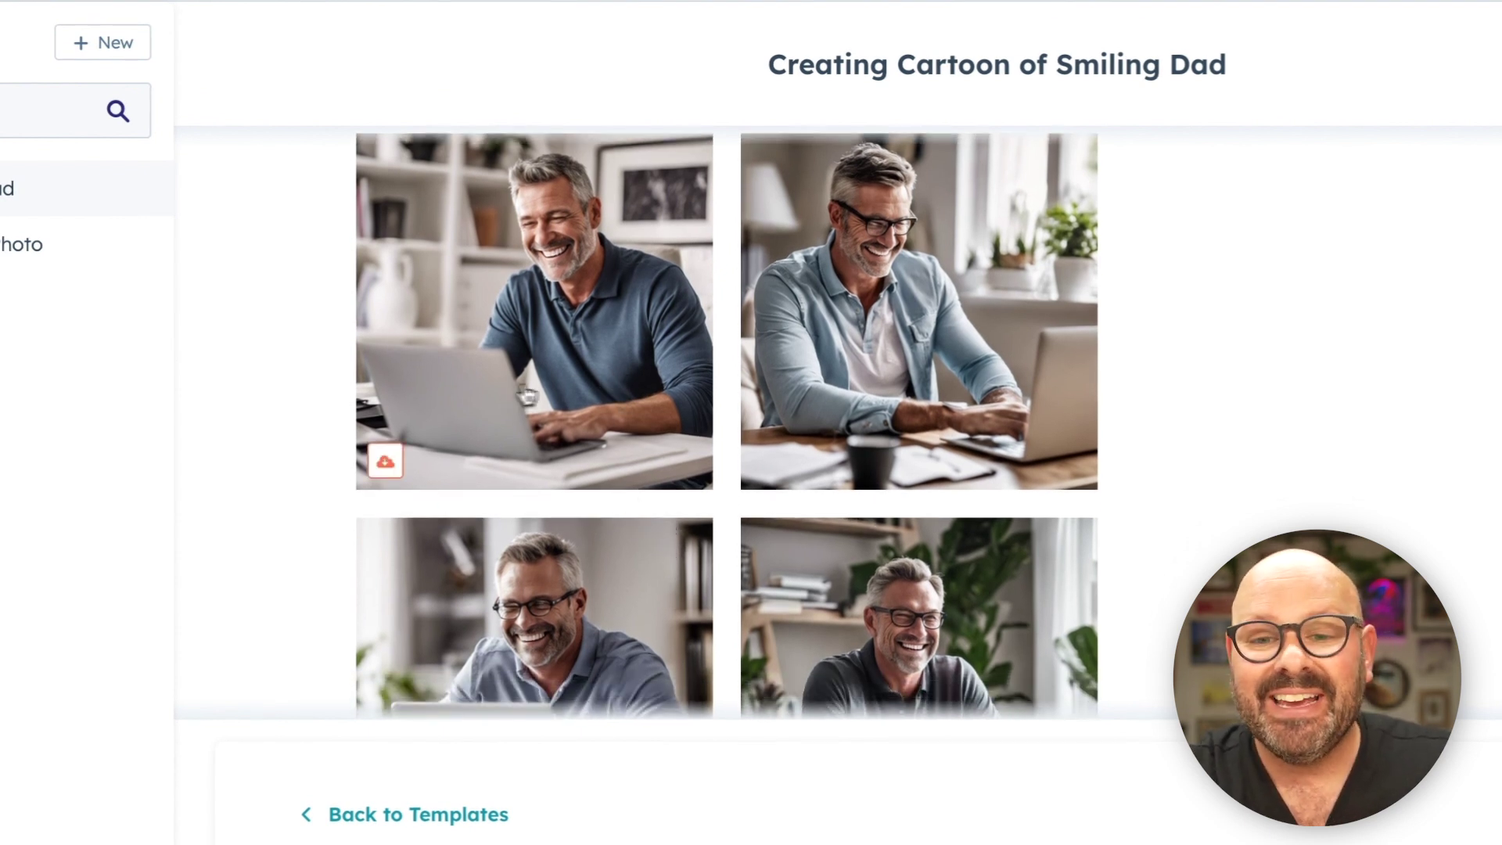
scroll(647, 395, down, 3)
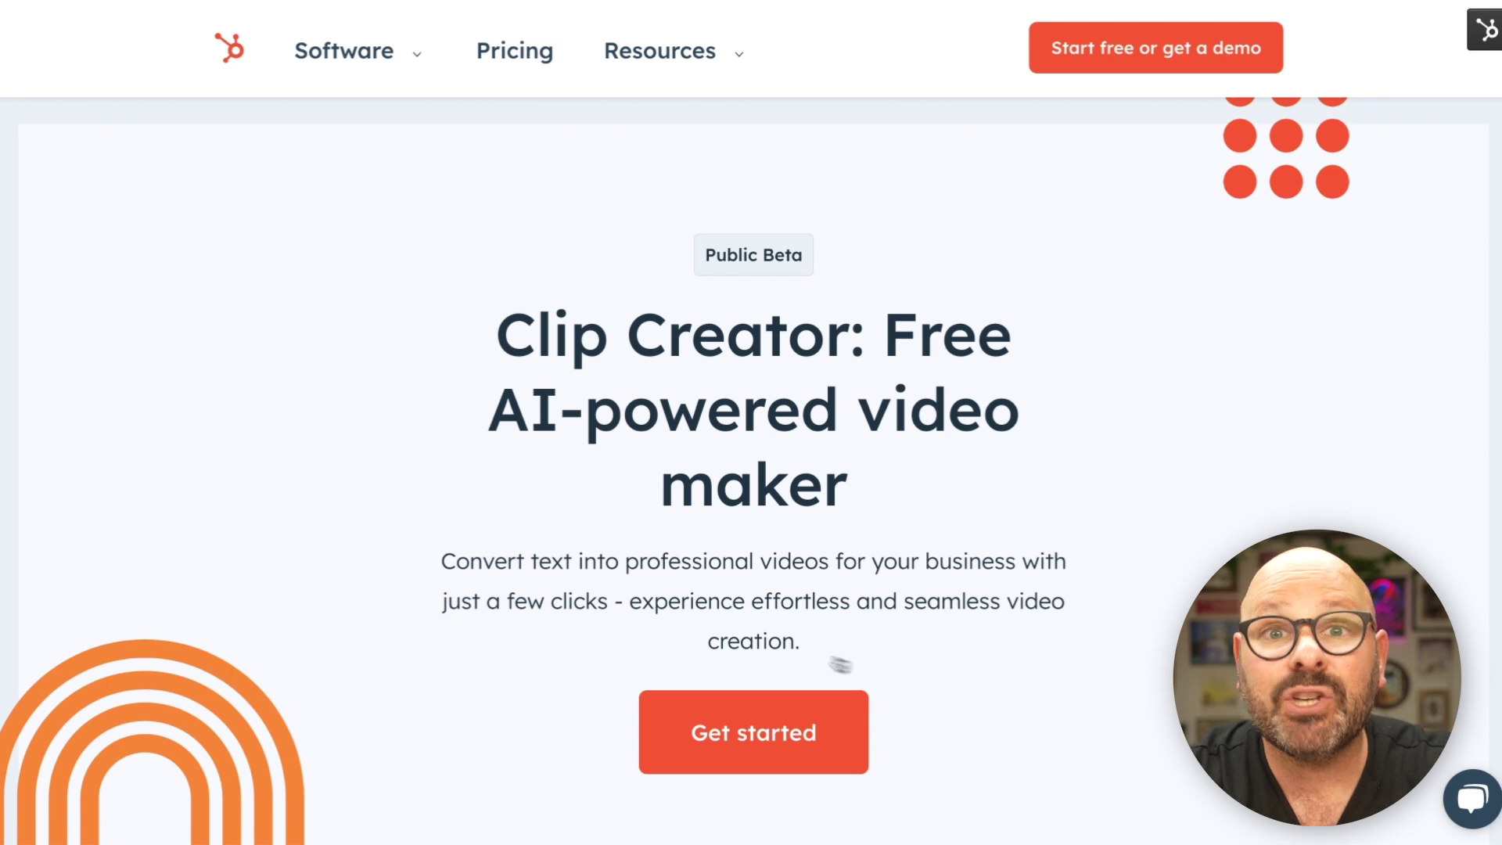
Start a Clip Creator video introducing the business "Let's Go Viral Marketing", described as "We help companies grow with creative, innovative and human-centered marketing strategies!".
click(731, 739)
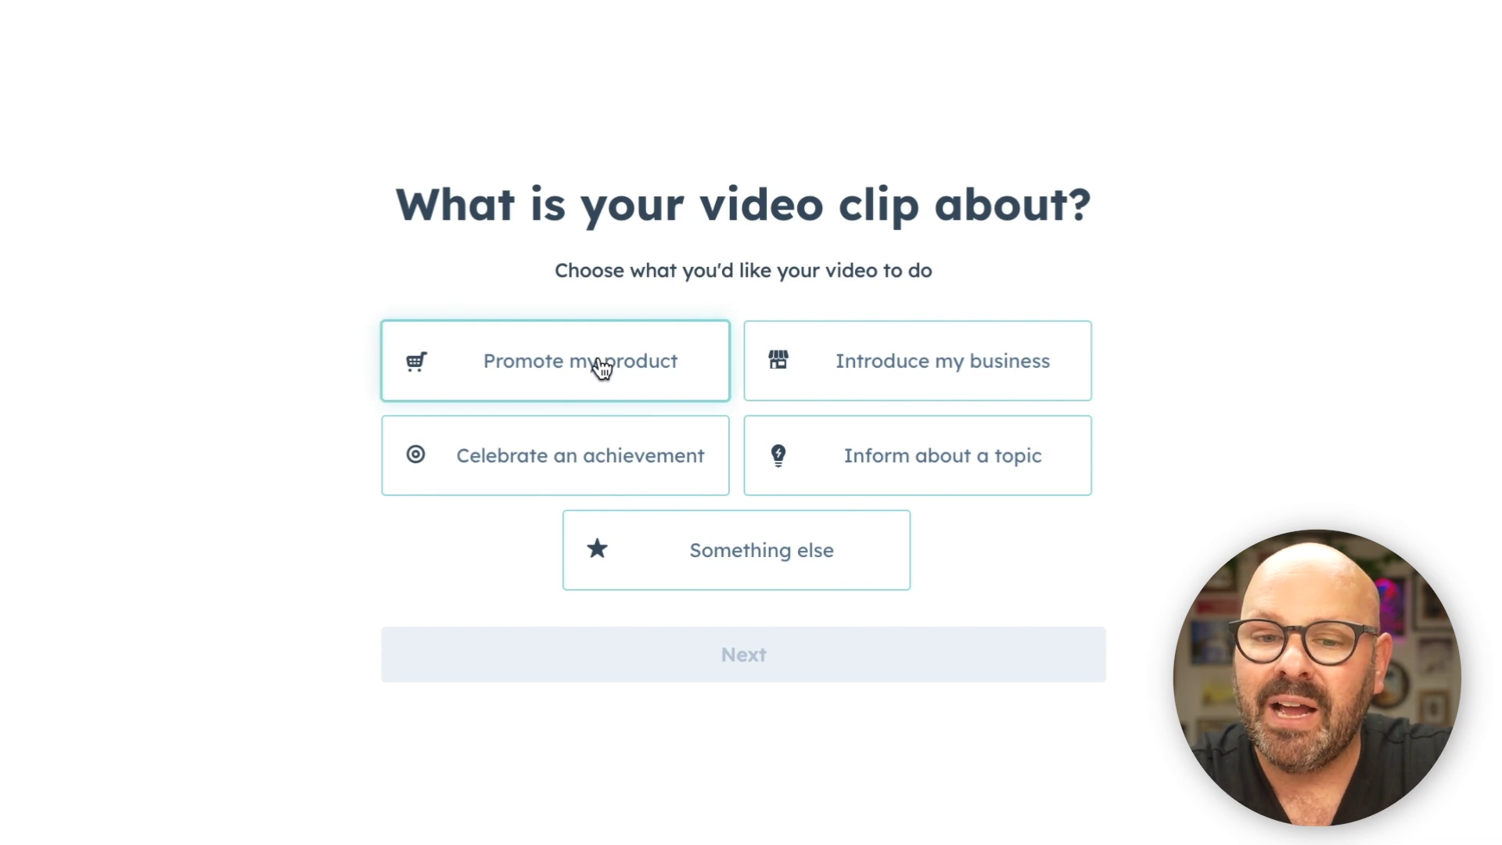
click(836, 361)
click(524, 567)
text(Let's Go V)
text(iral Marketing)
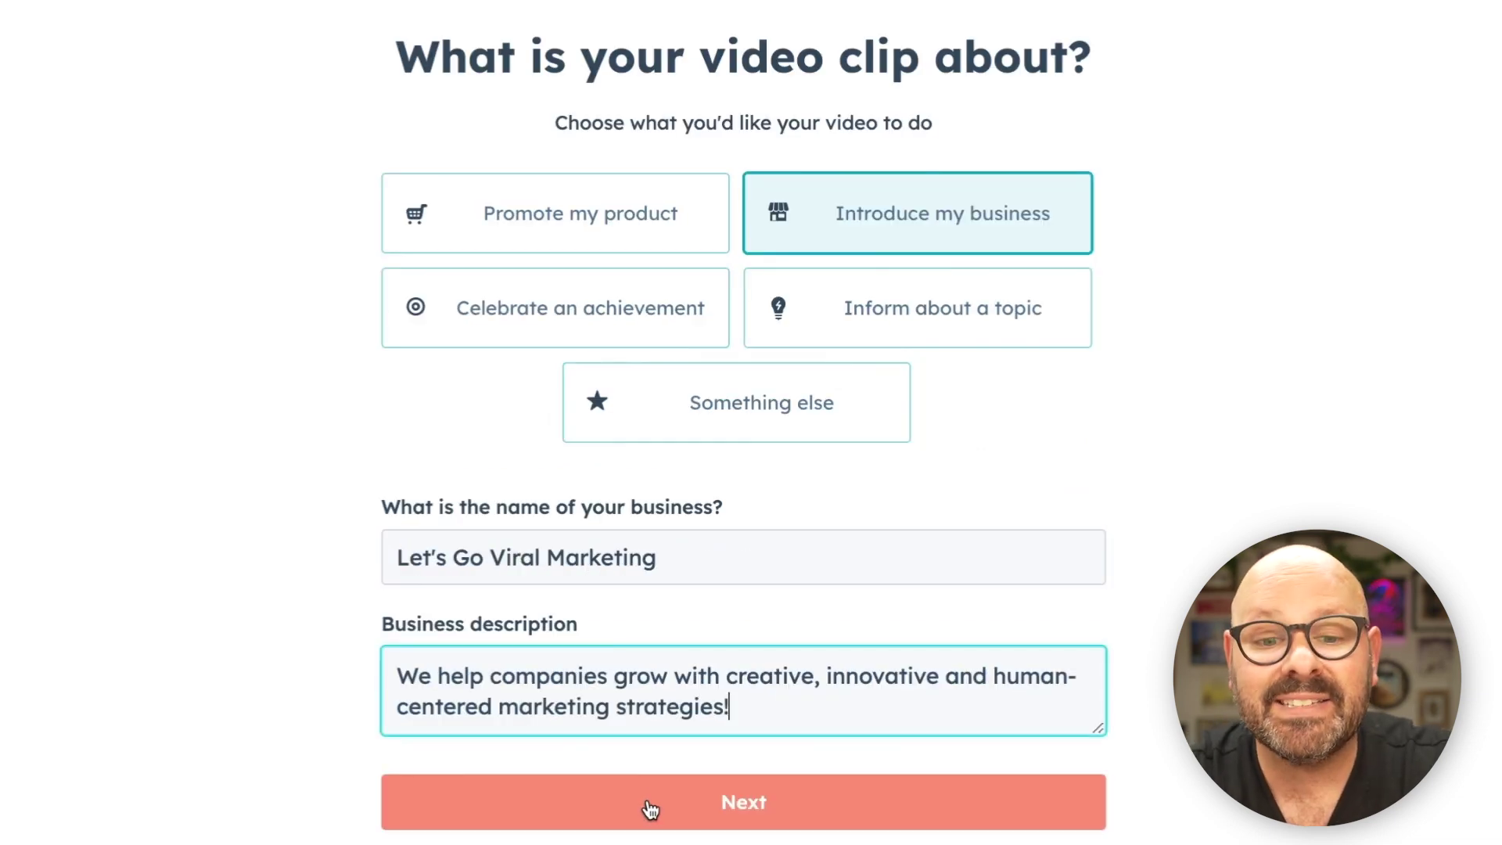
click(649, 810)
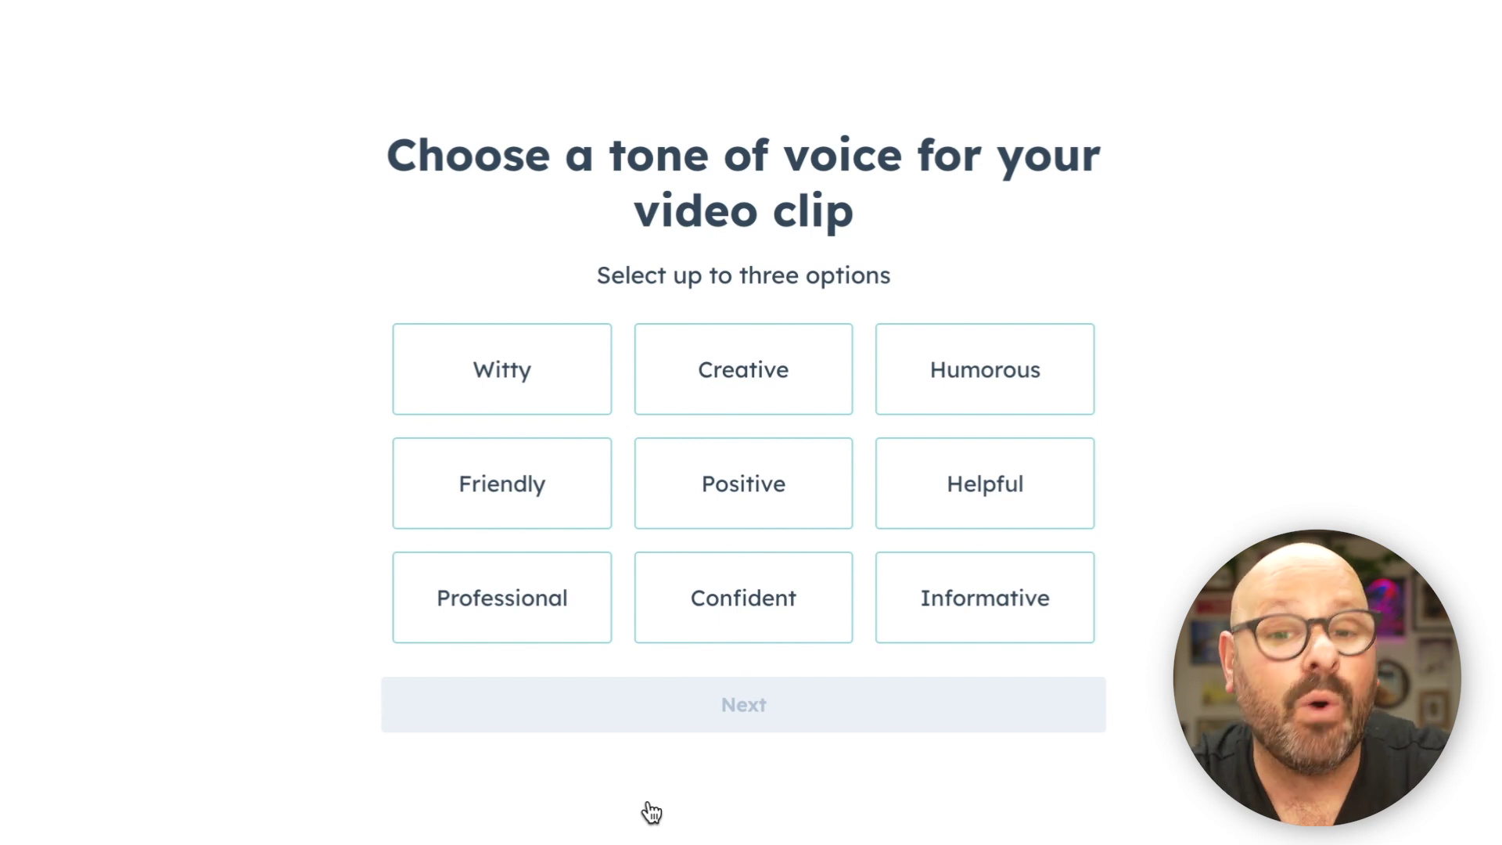
Choose Creative and Friendly as the video clip's tone of voice and continue to template selection.
click(760, 376)
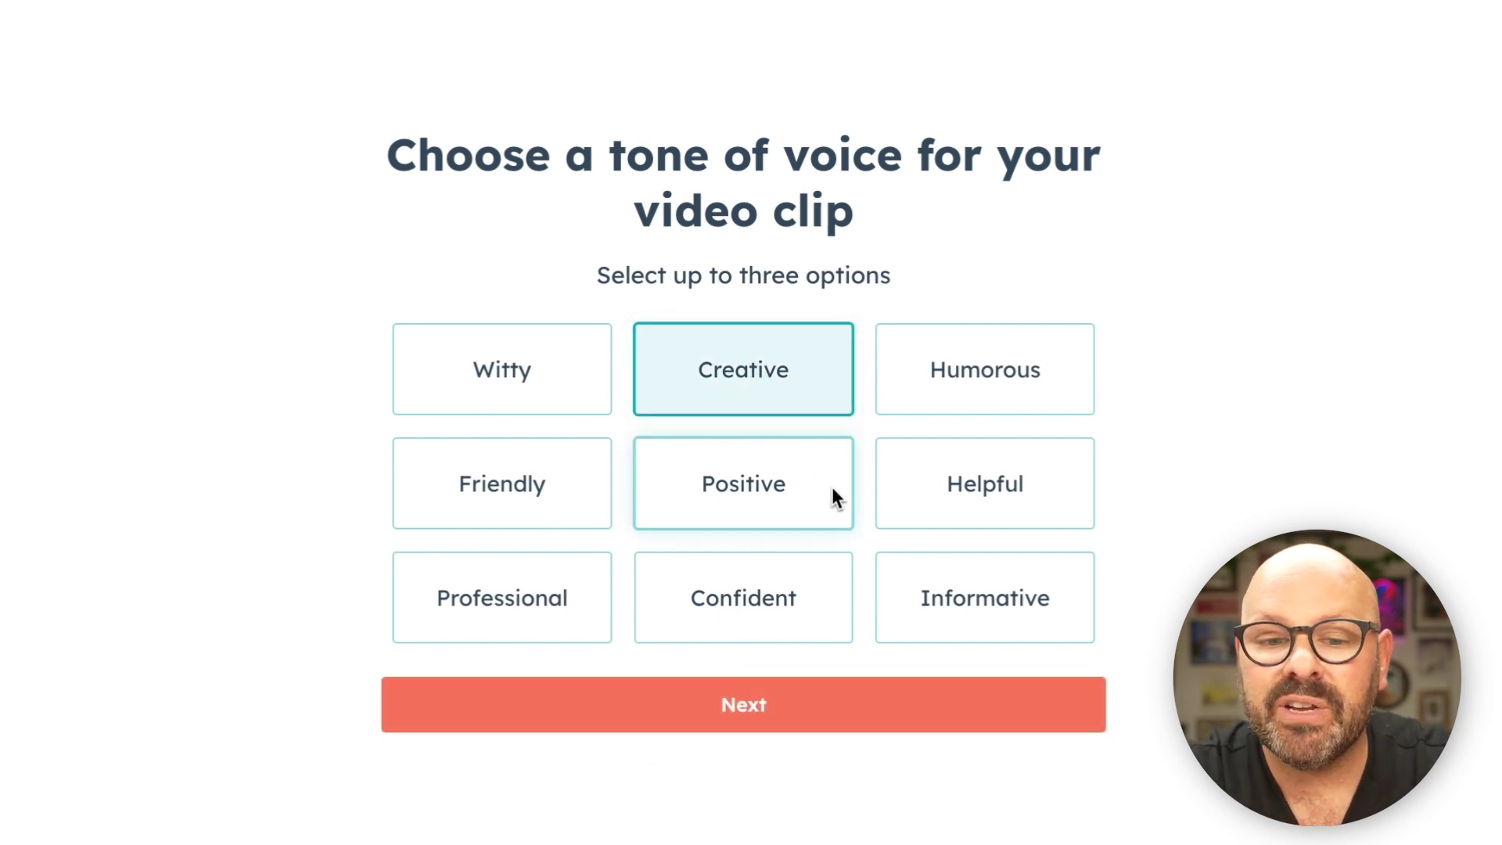
click(565, 493)
click(712, 728)
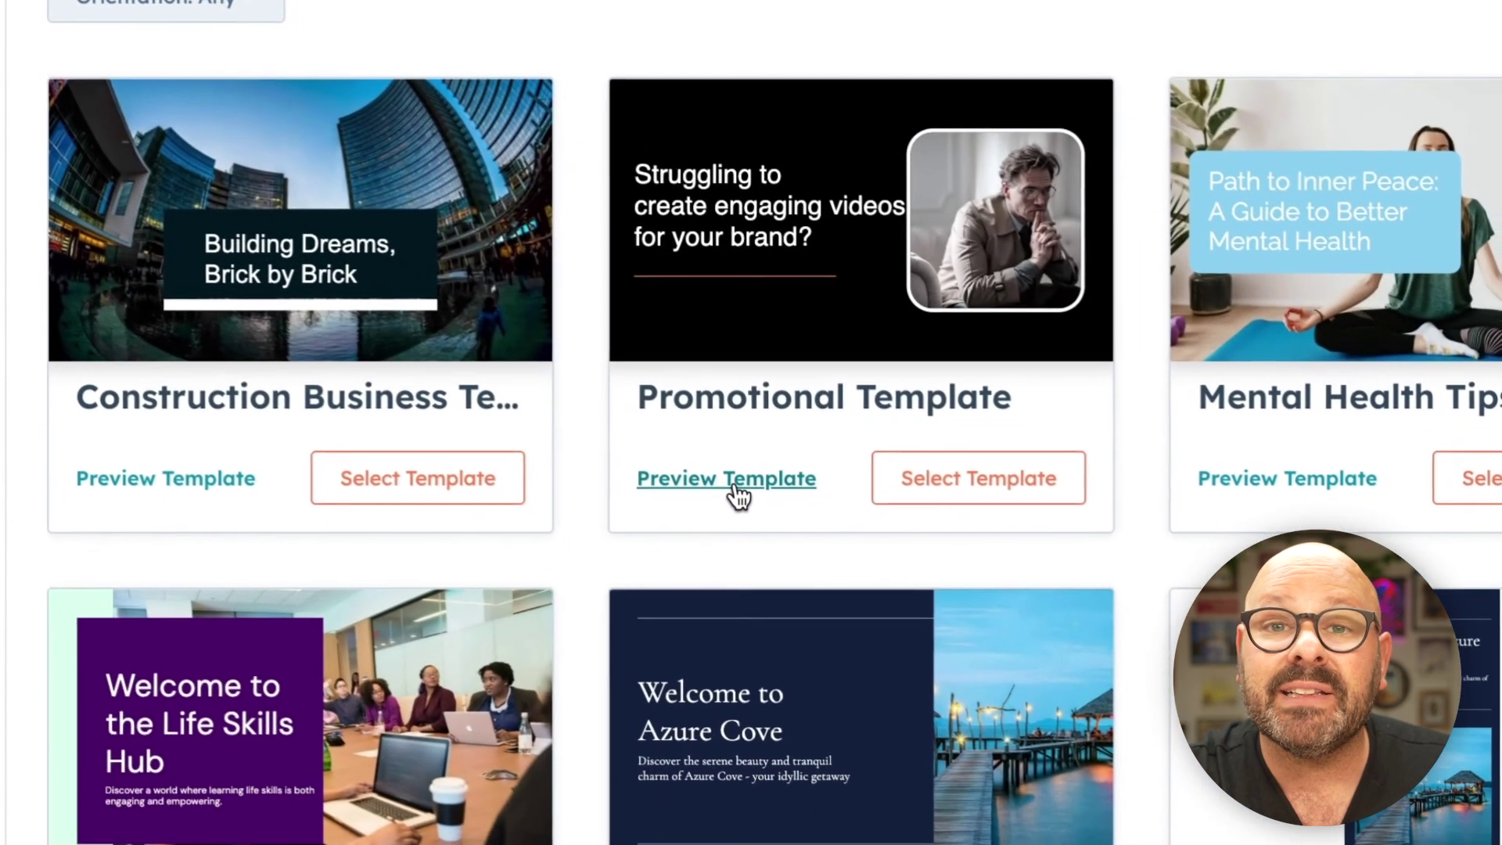
Preview the Promotional Template for the video clip and close the preview.
click(907, 717)
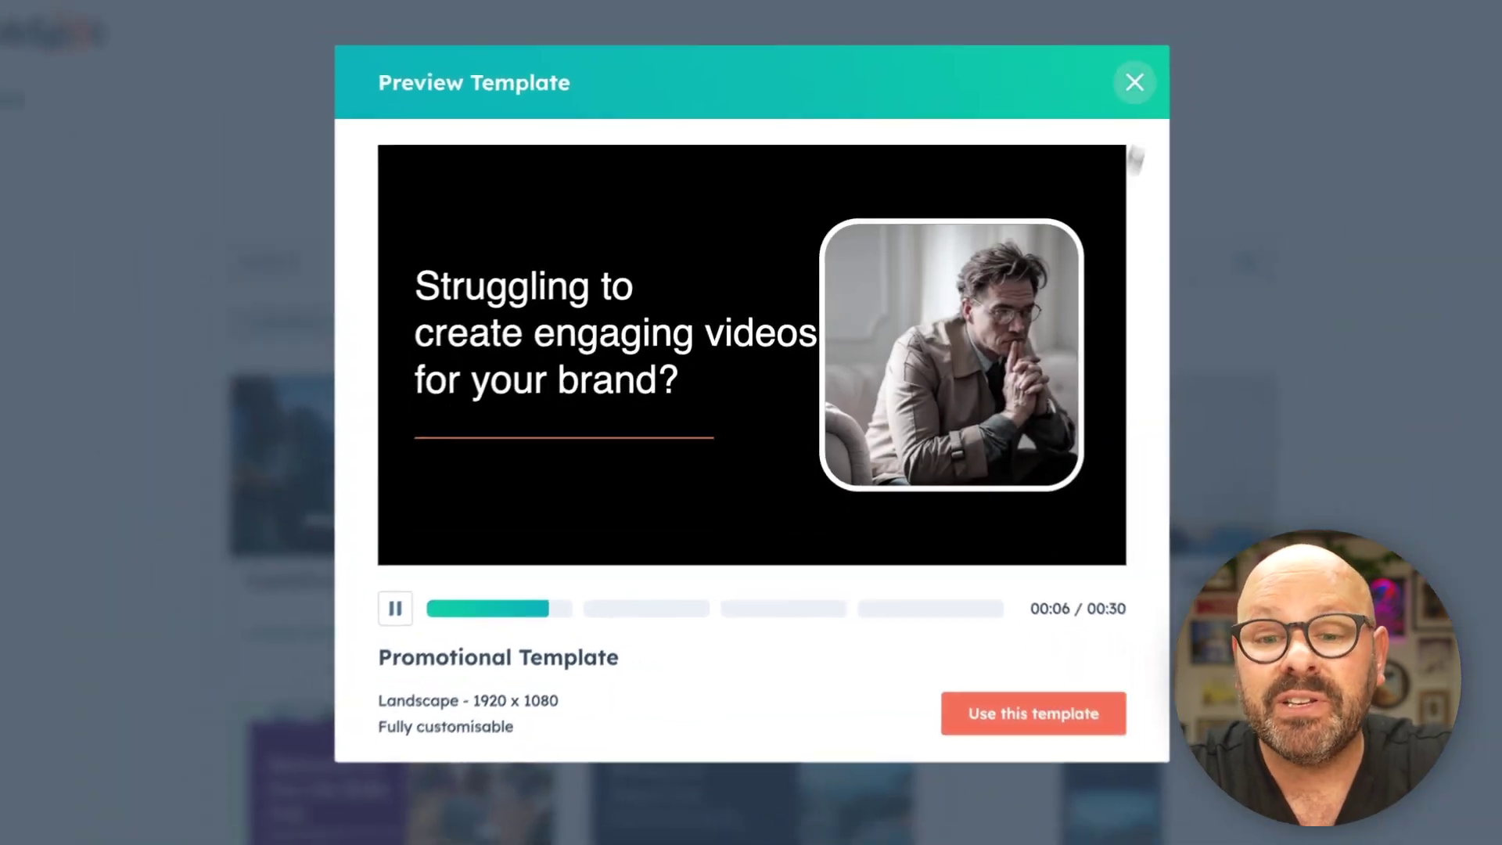
click(1154, 75)
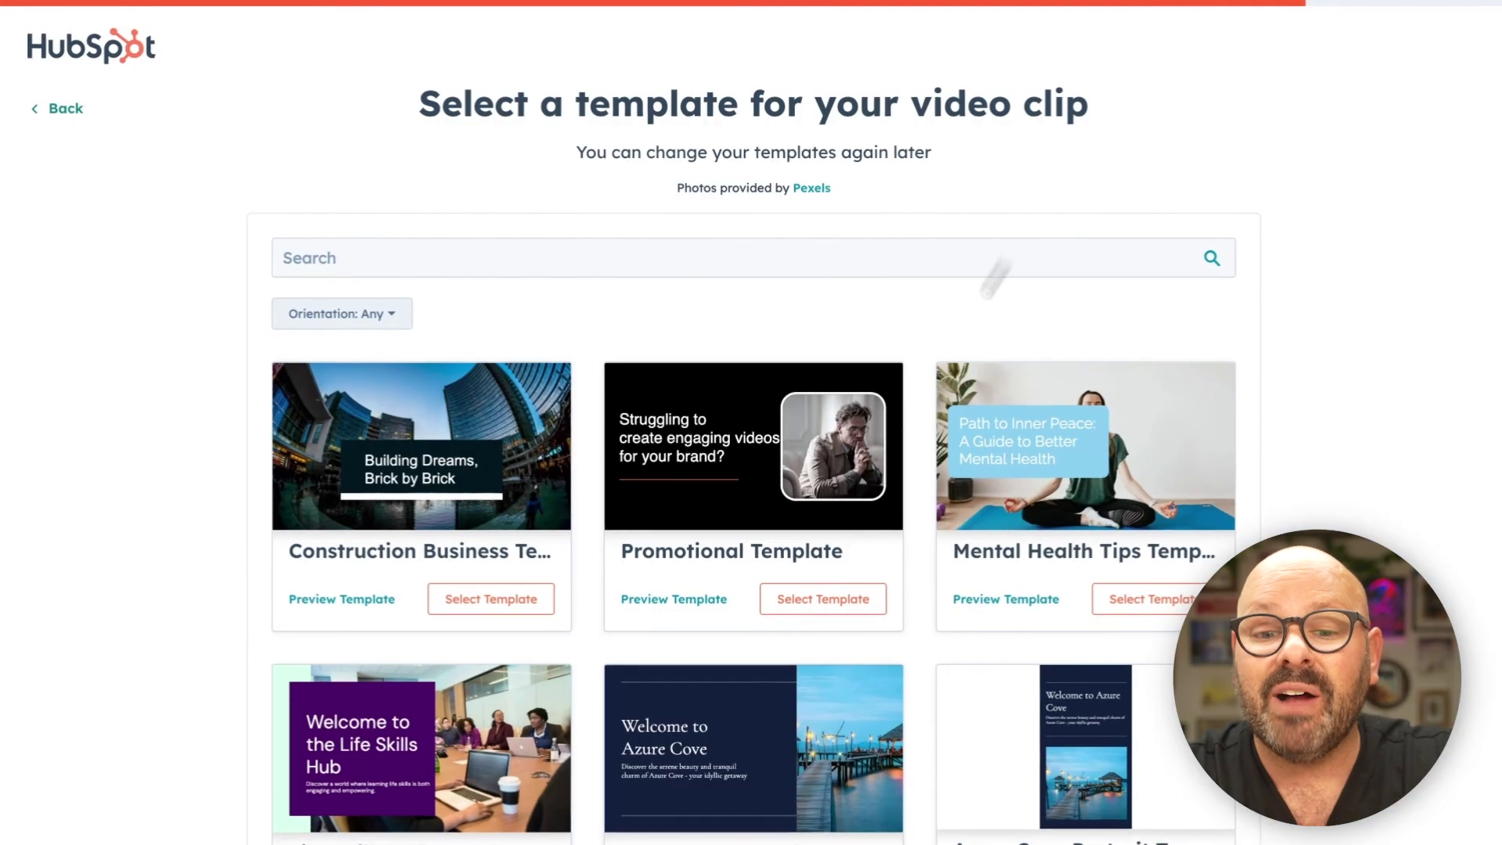
Select the Promotional Template for the video clip and browse the font choices for the first slide's text.
click(823, 599)
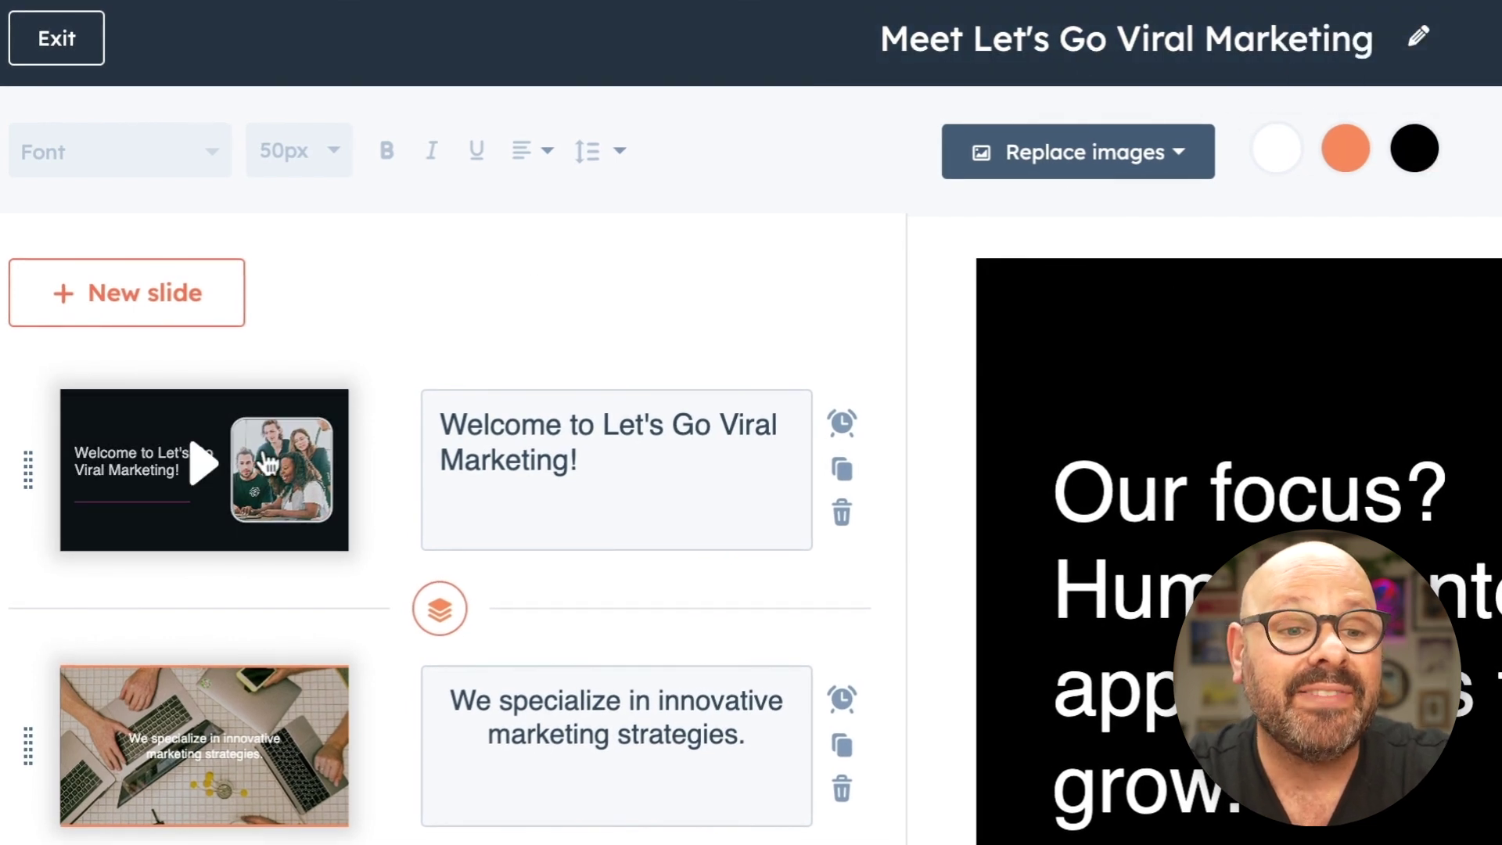
scroll(229, 492, down, 1)
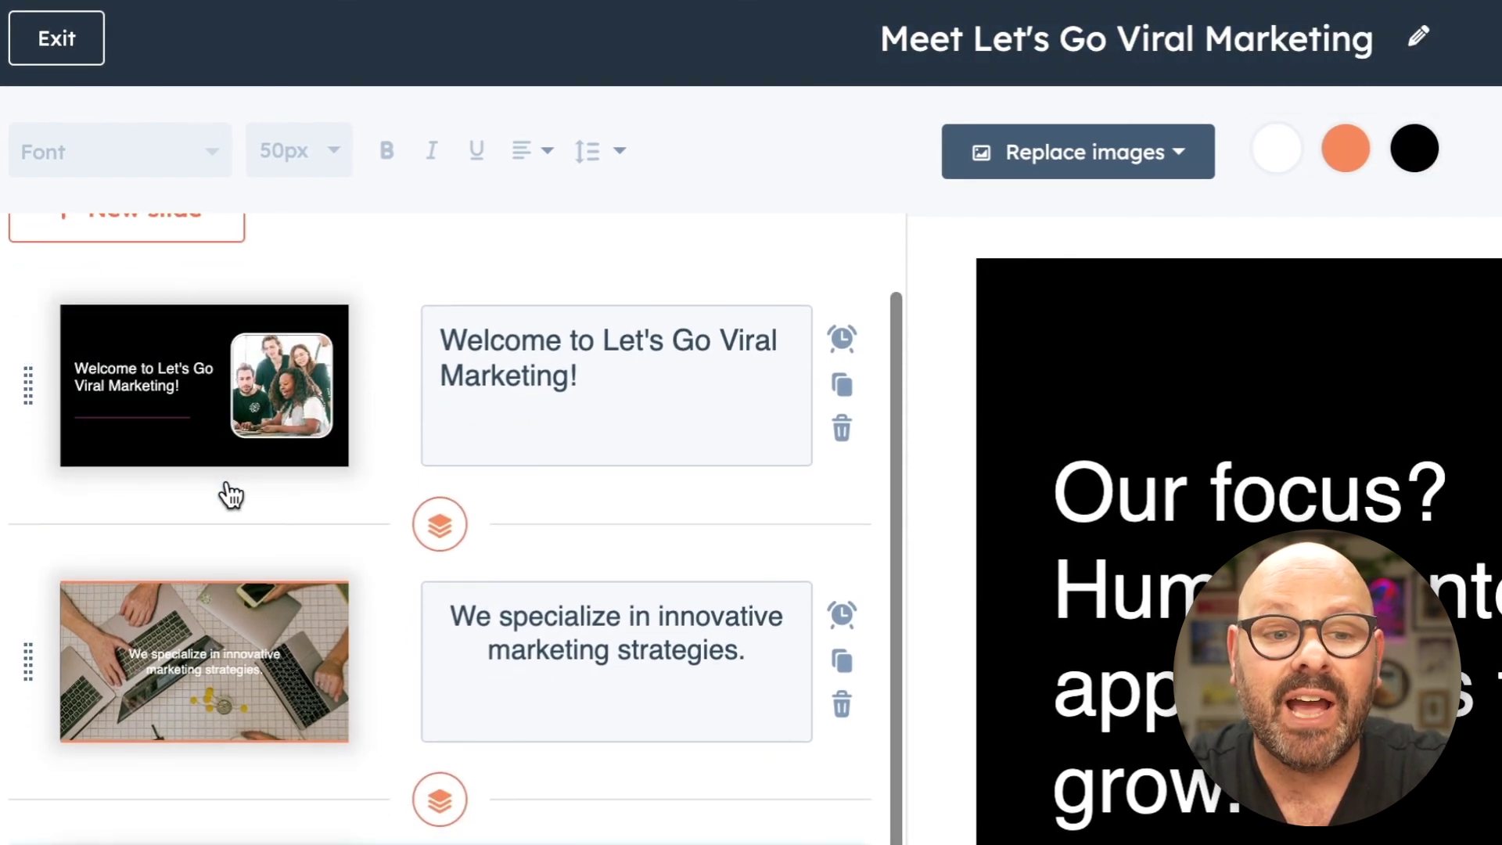
click(590, 391)
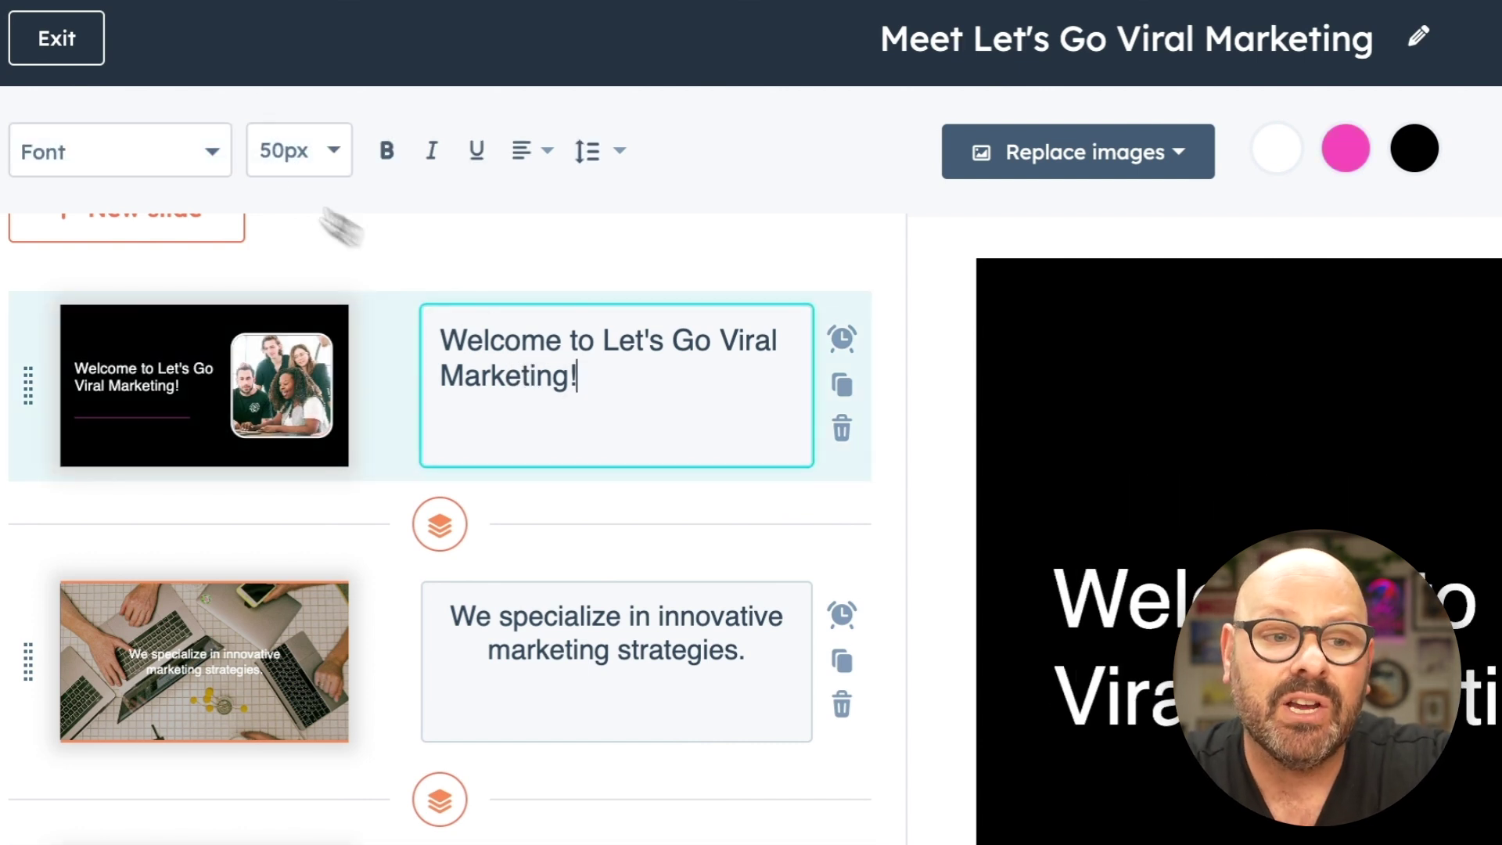
click(208, 148)
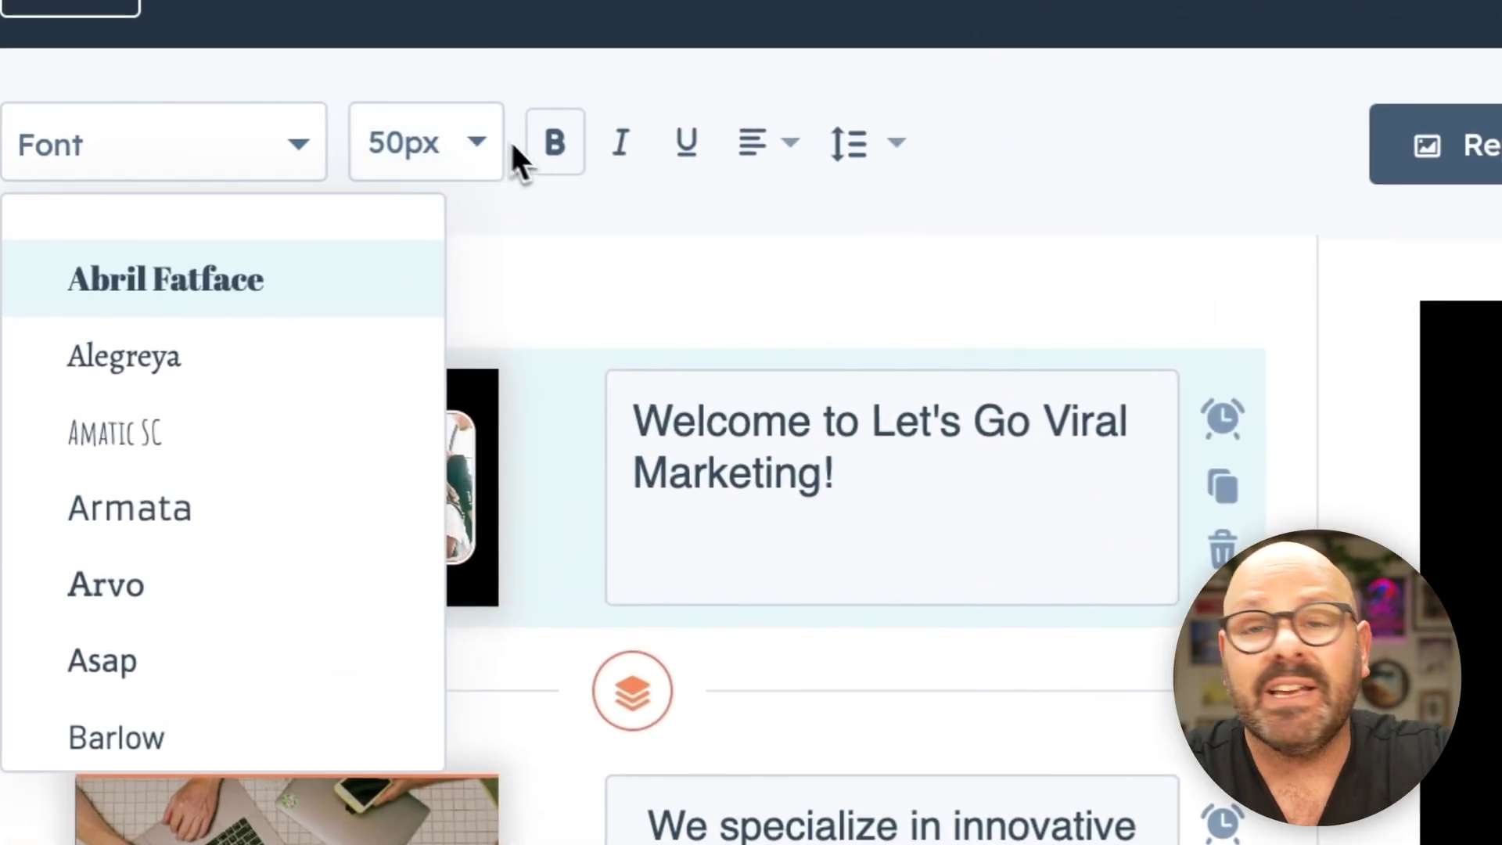
click(782, 454)
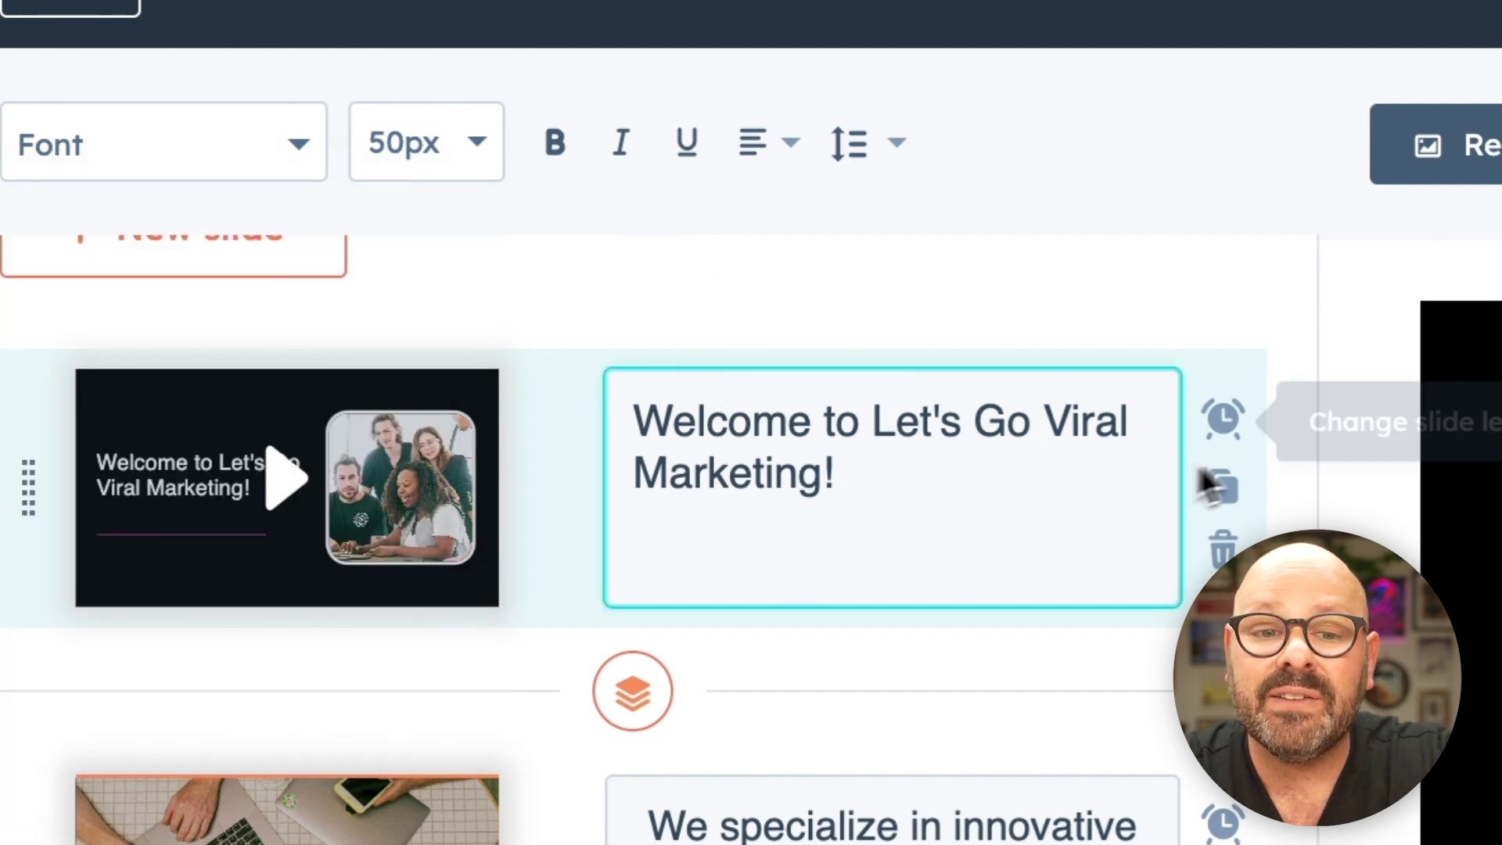
Adjust the first slide's duration and change the transition between the first and second slides to Horizontal Open.
click(1223, 420)
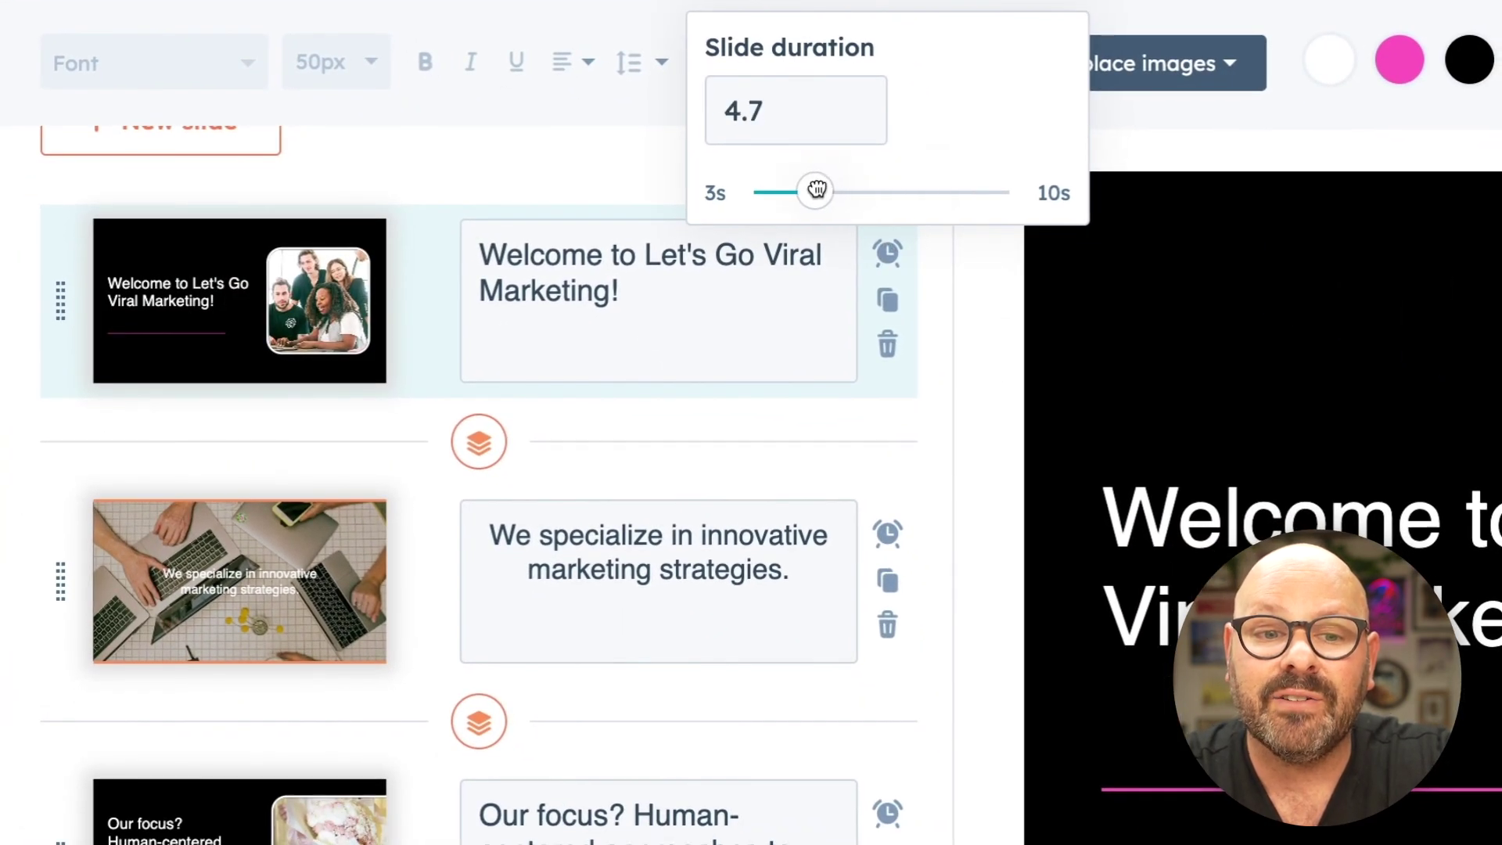
click(842, 469)
click(478, 441)
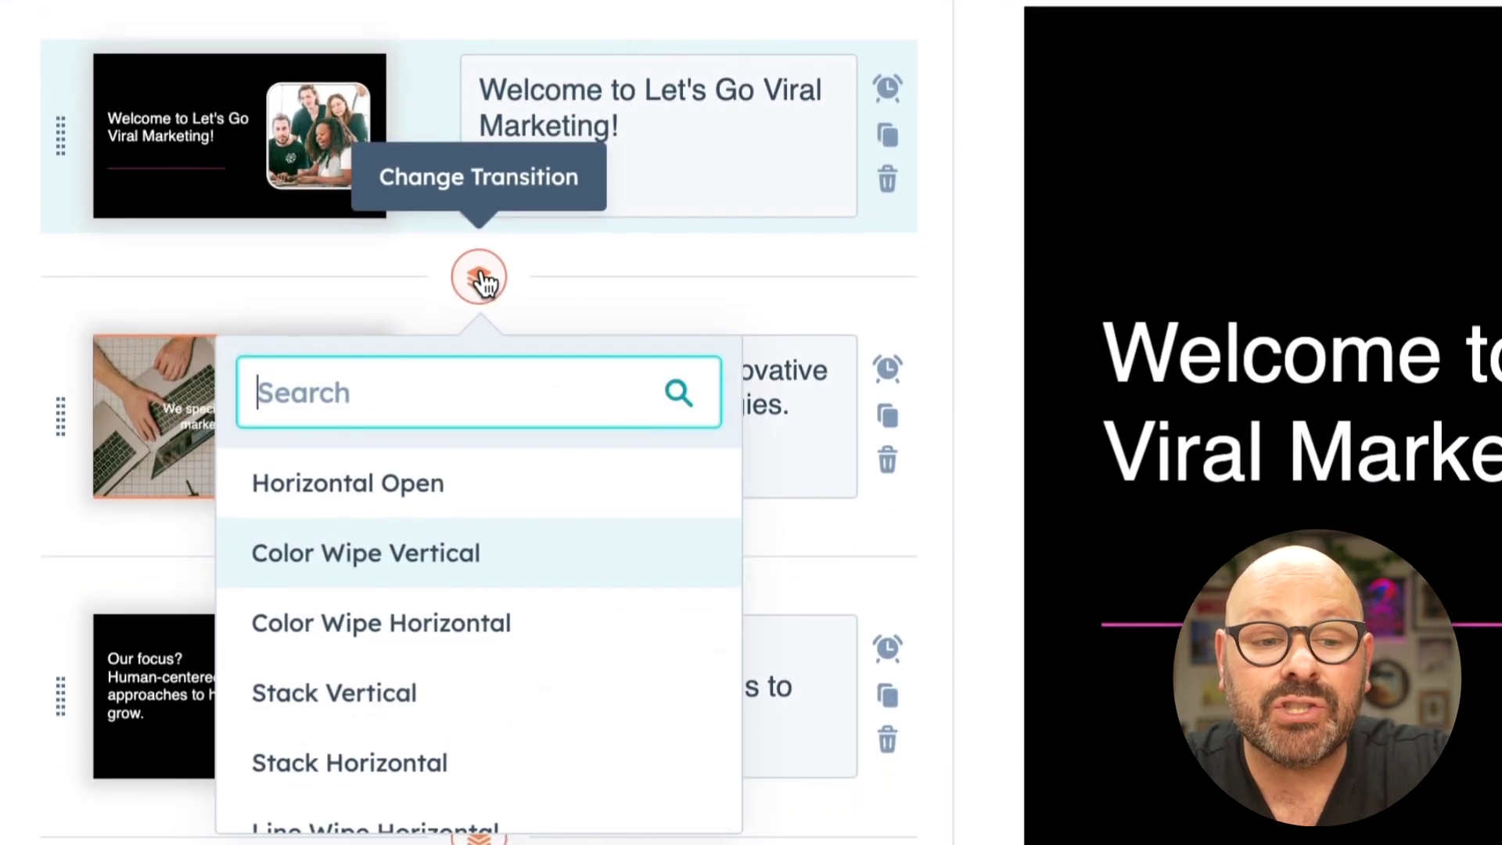
click(403, 492)
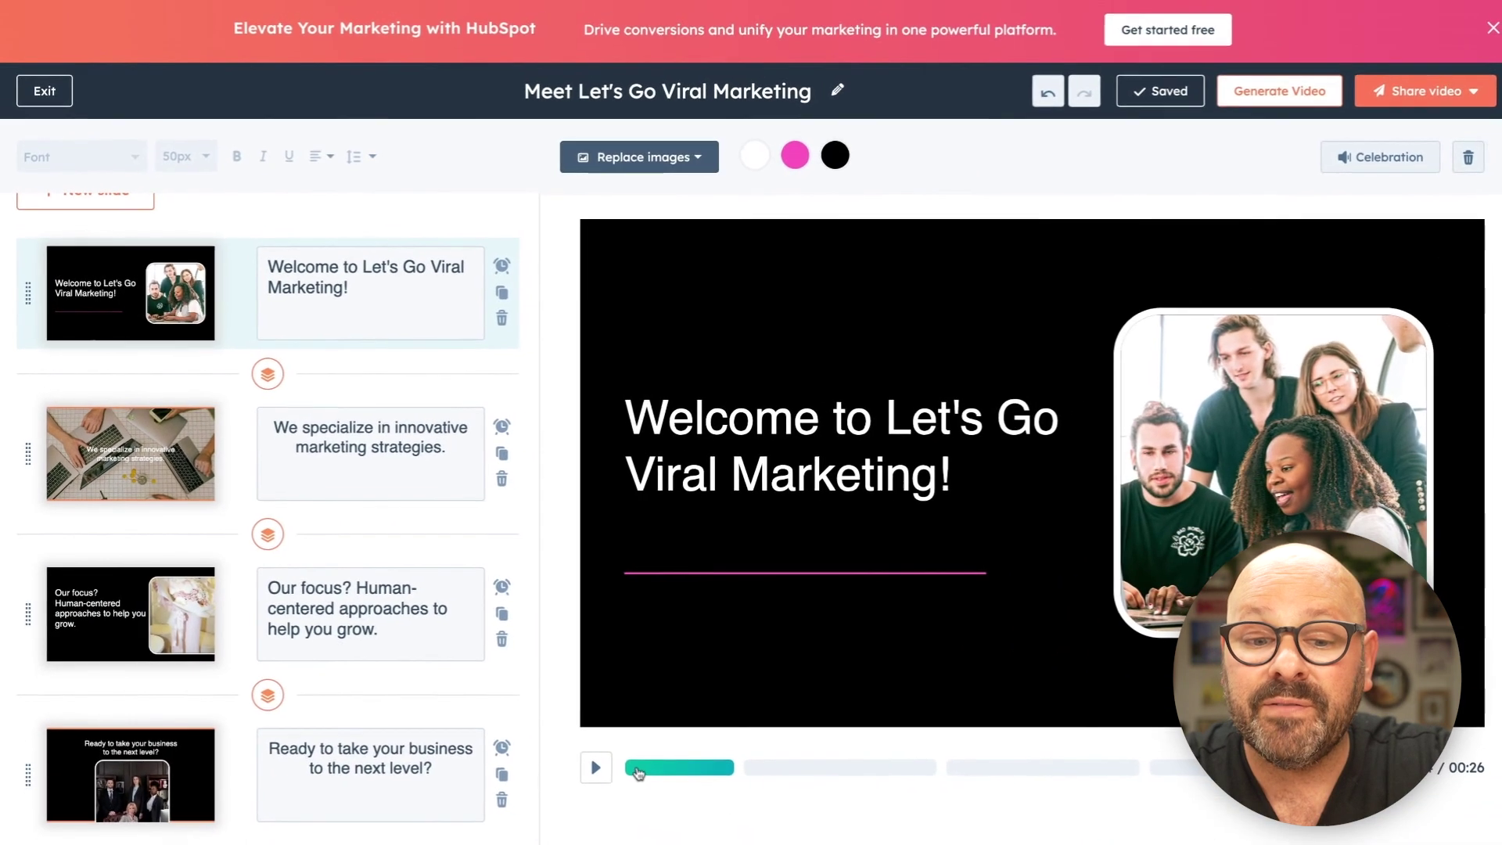
Play back the edited clip from the first slide and generate the final video.
click(631, 772)
click(632, 772)
click(596, 768)
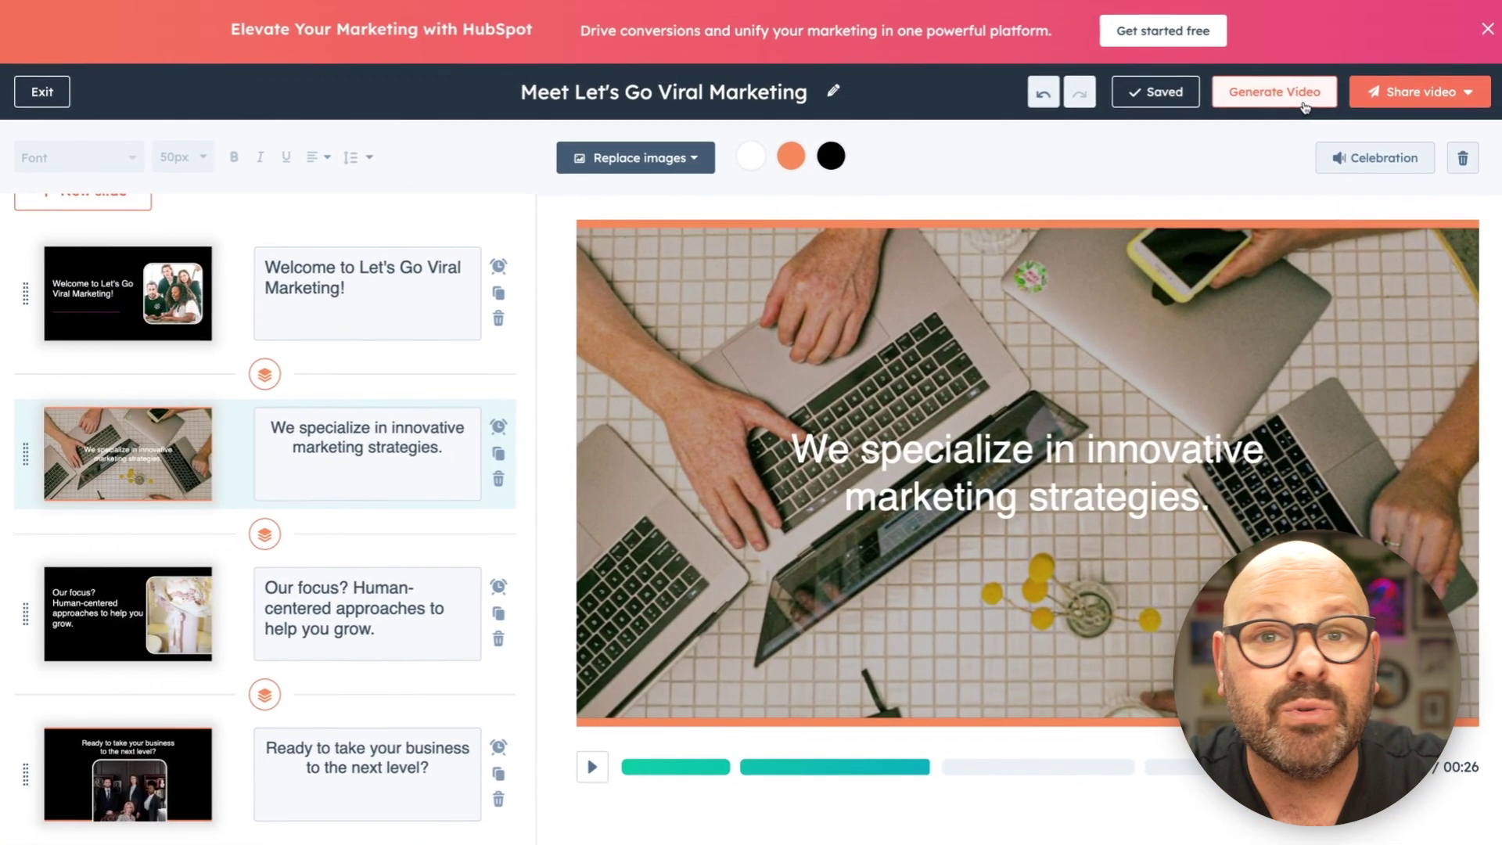
click(1302, 100)
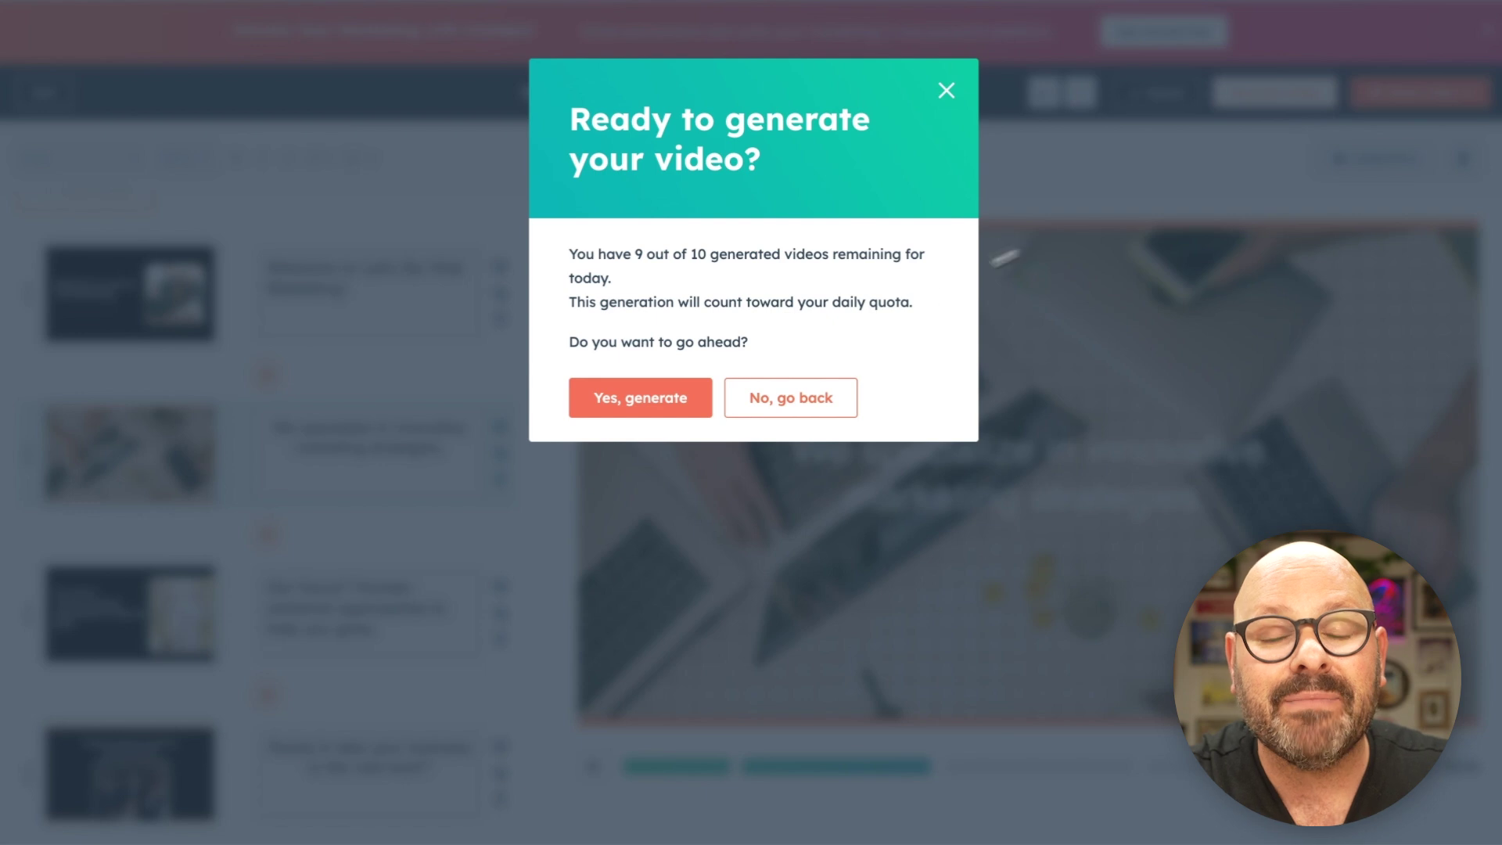
click(634, 399)
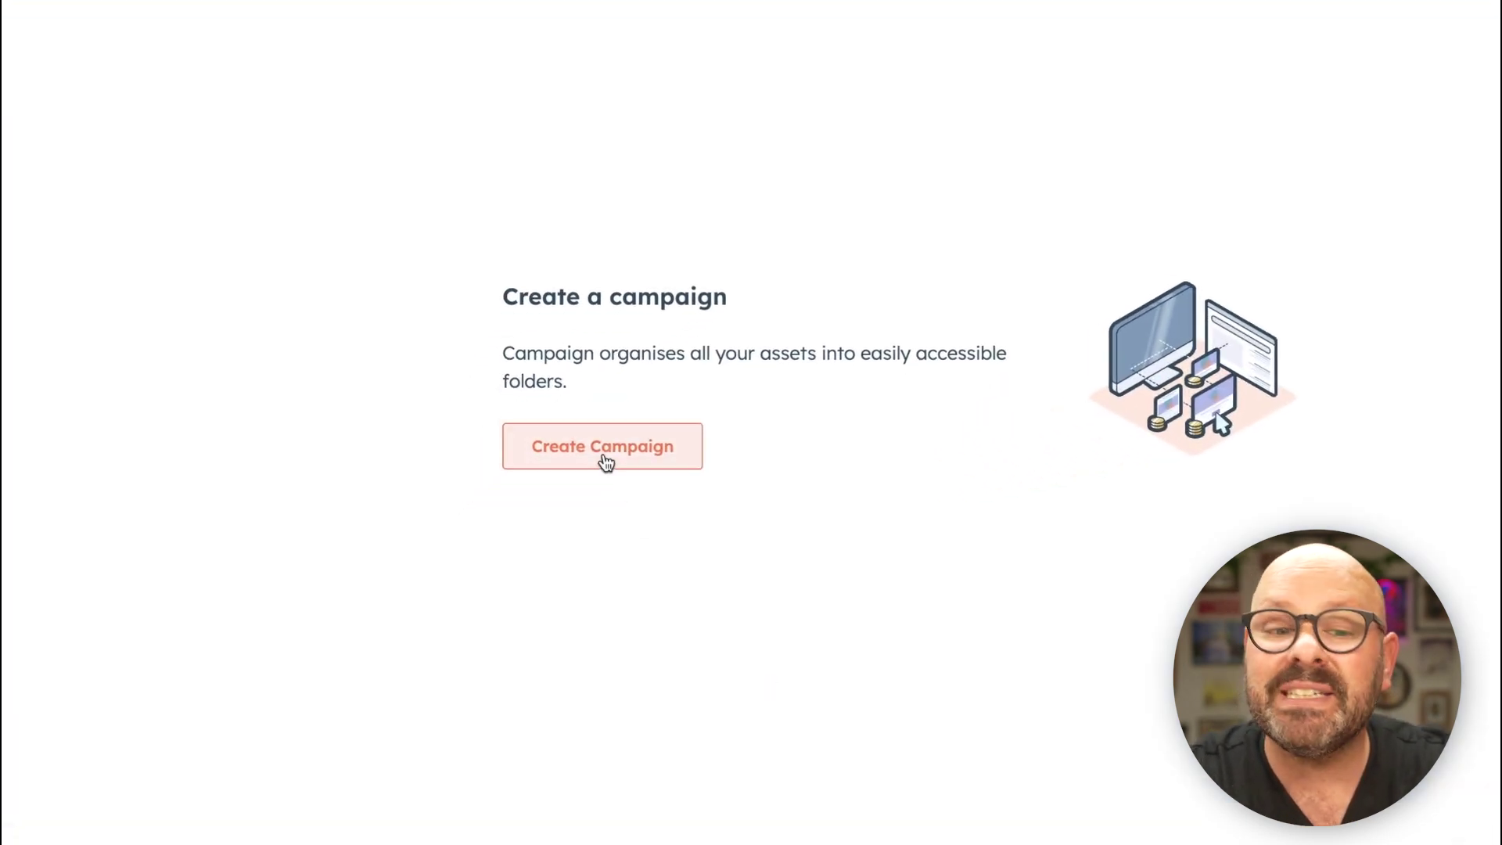
In Campaign Assistant, create a new campaign titled "Let's Go Viral This Summer".
click(608, 460)
click(652, 258)
text(Let's Go Vi)
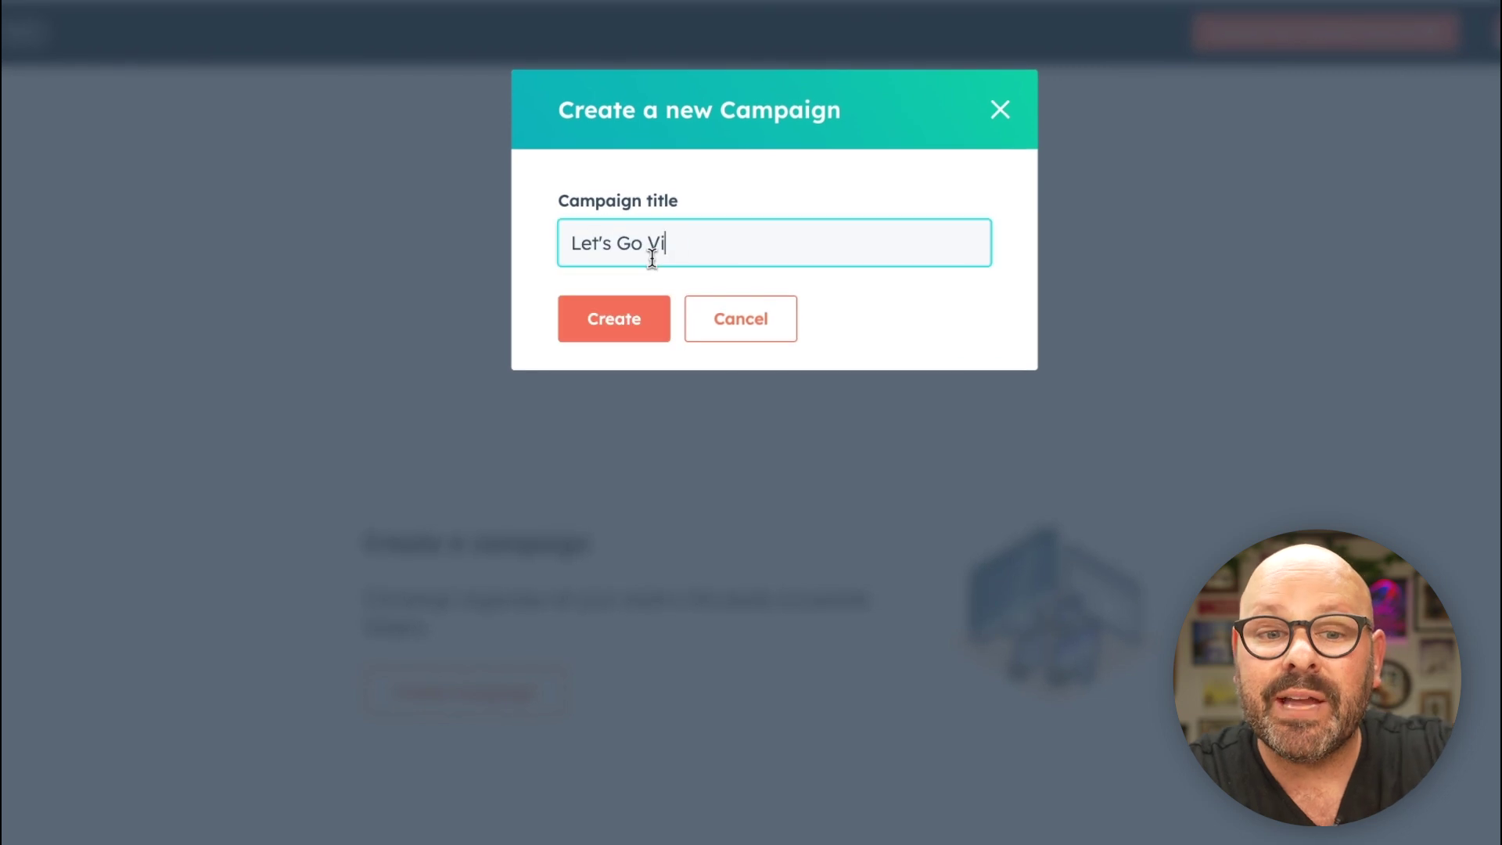
text(ral This Summer)
click(597, 329)
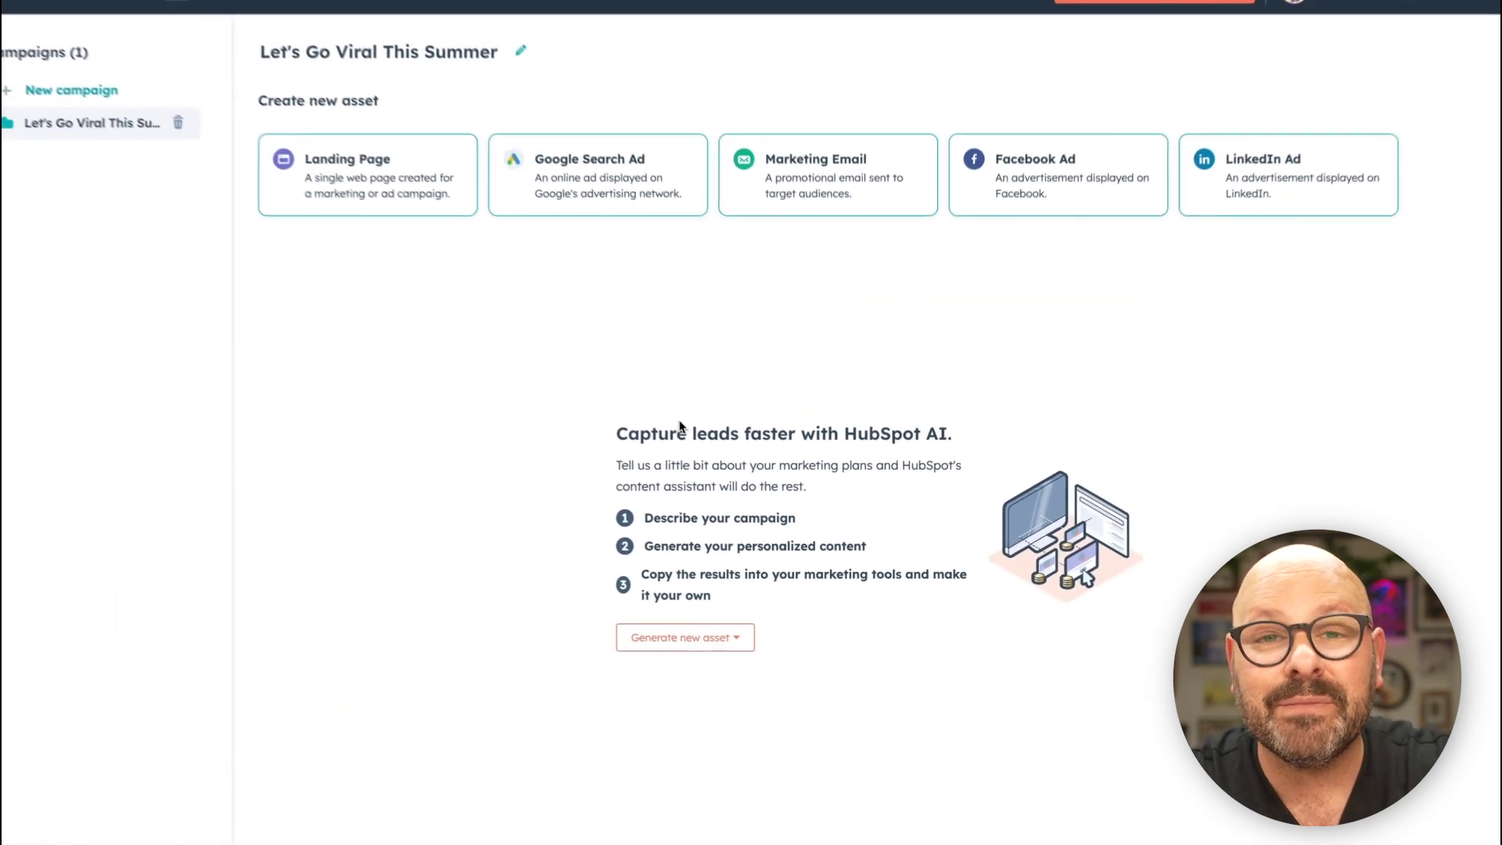
Start a landing page asset described as "Let's Go Viral This Summer with creative and innovative marketing strategies!".
click(395, 217)
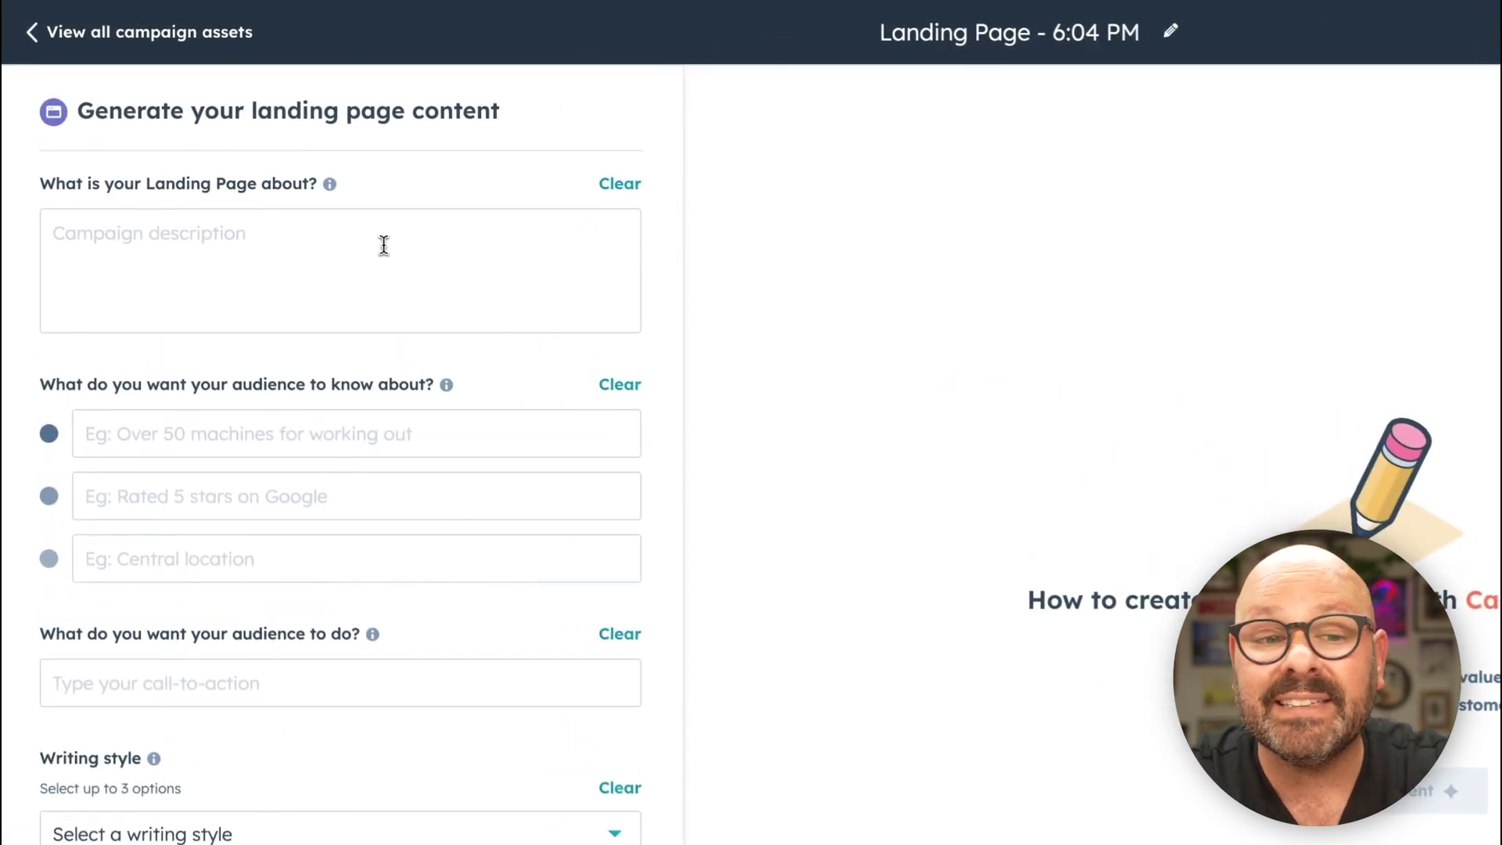
click(384, 245)
text(Let's Go Viral This Summer with creative and innovative)
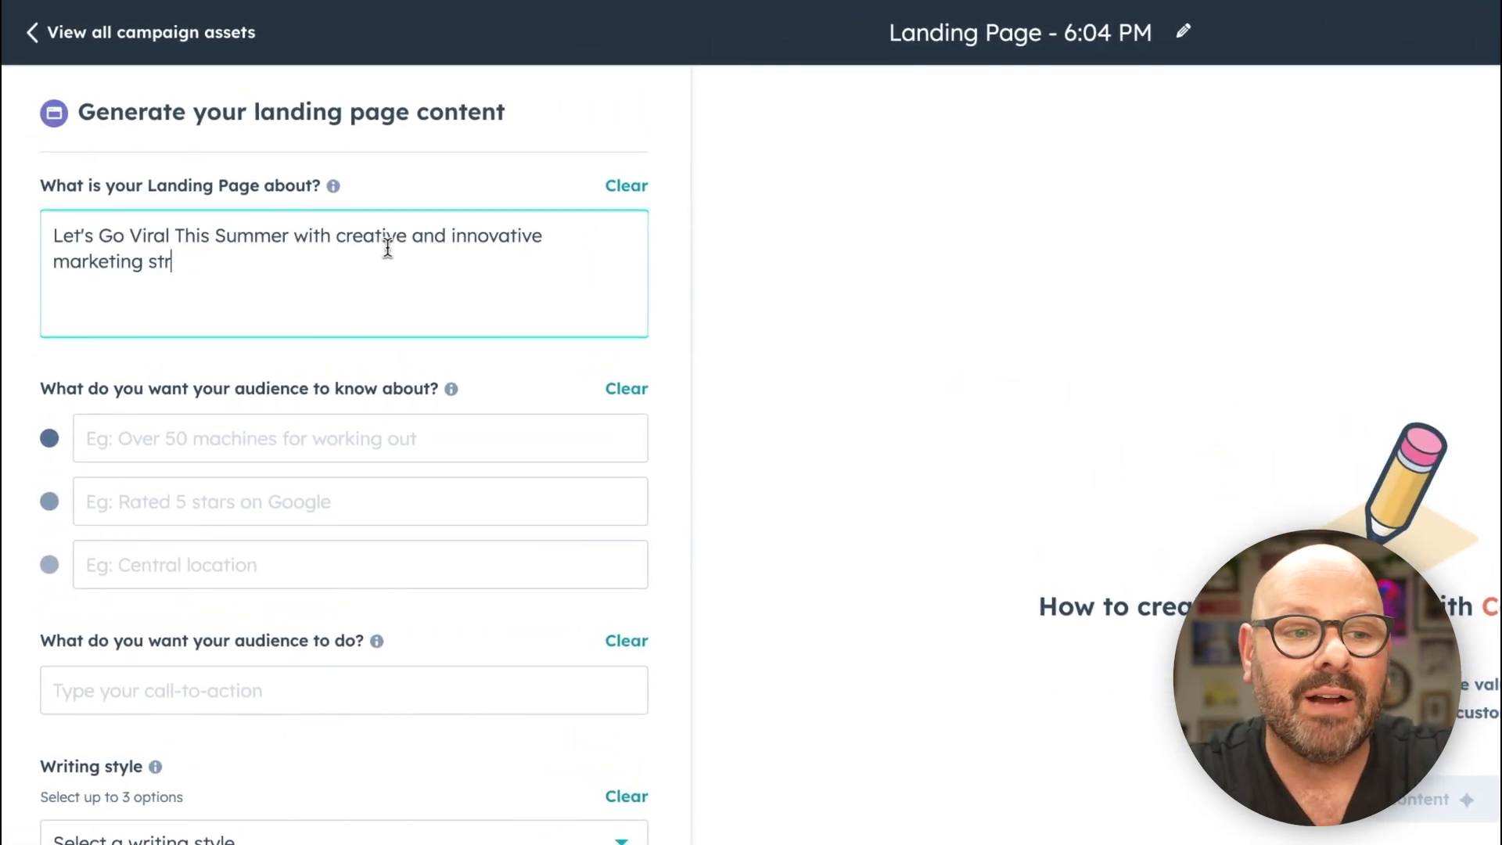
text(ategies!)
Enter the audience messages "Let us help you create human centered marketing campaigns", "We help companies reach their customers" and "You can go viral this summer!".
click(181, 438)
text(Let)
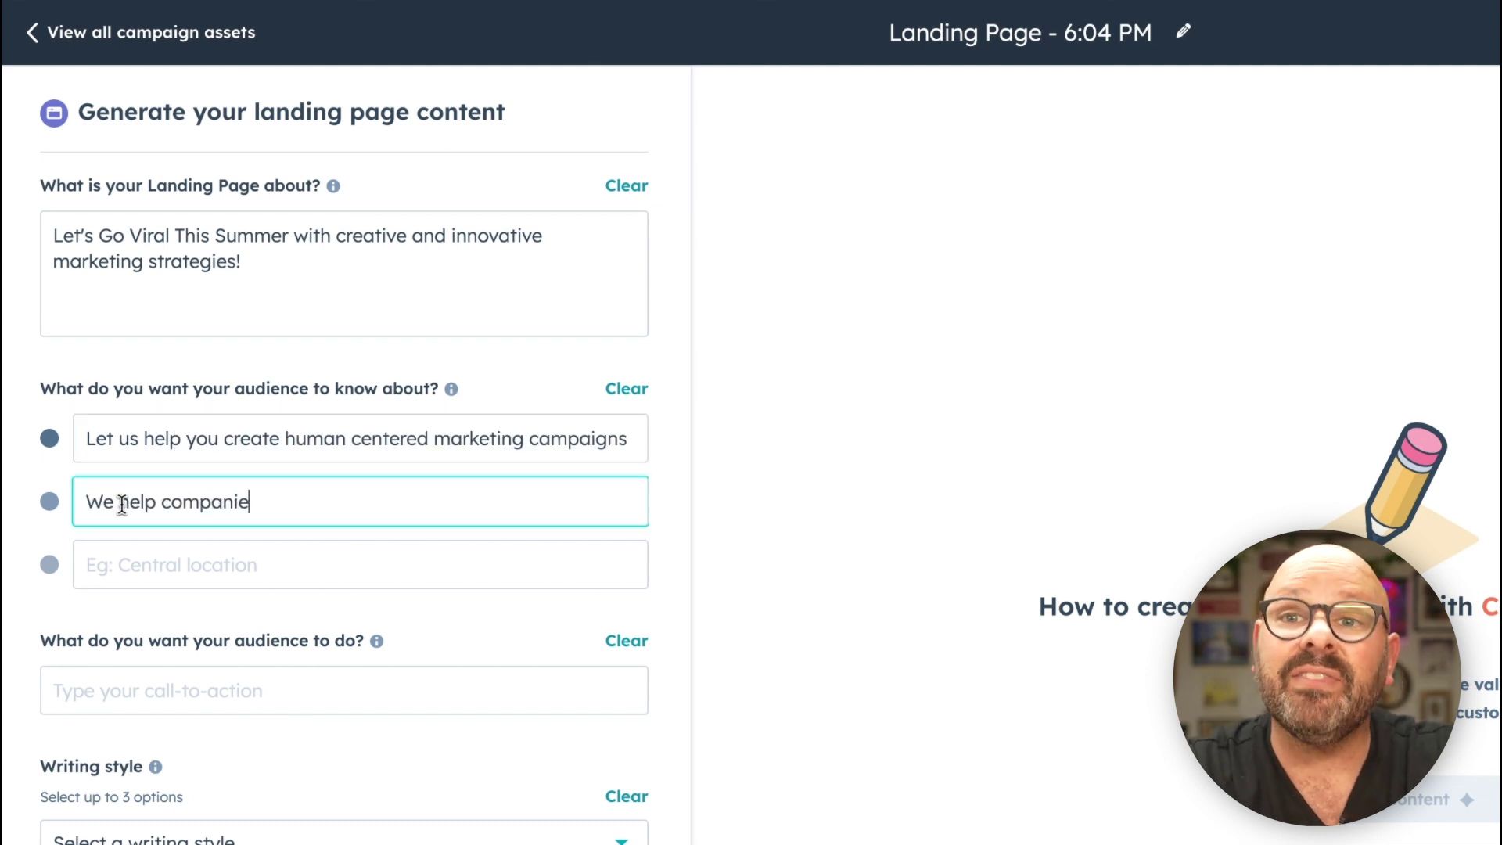
text(r!)
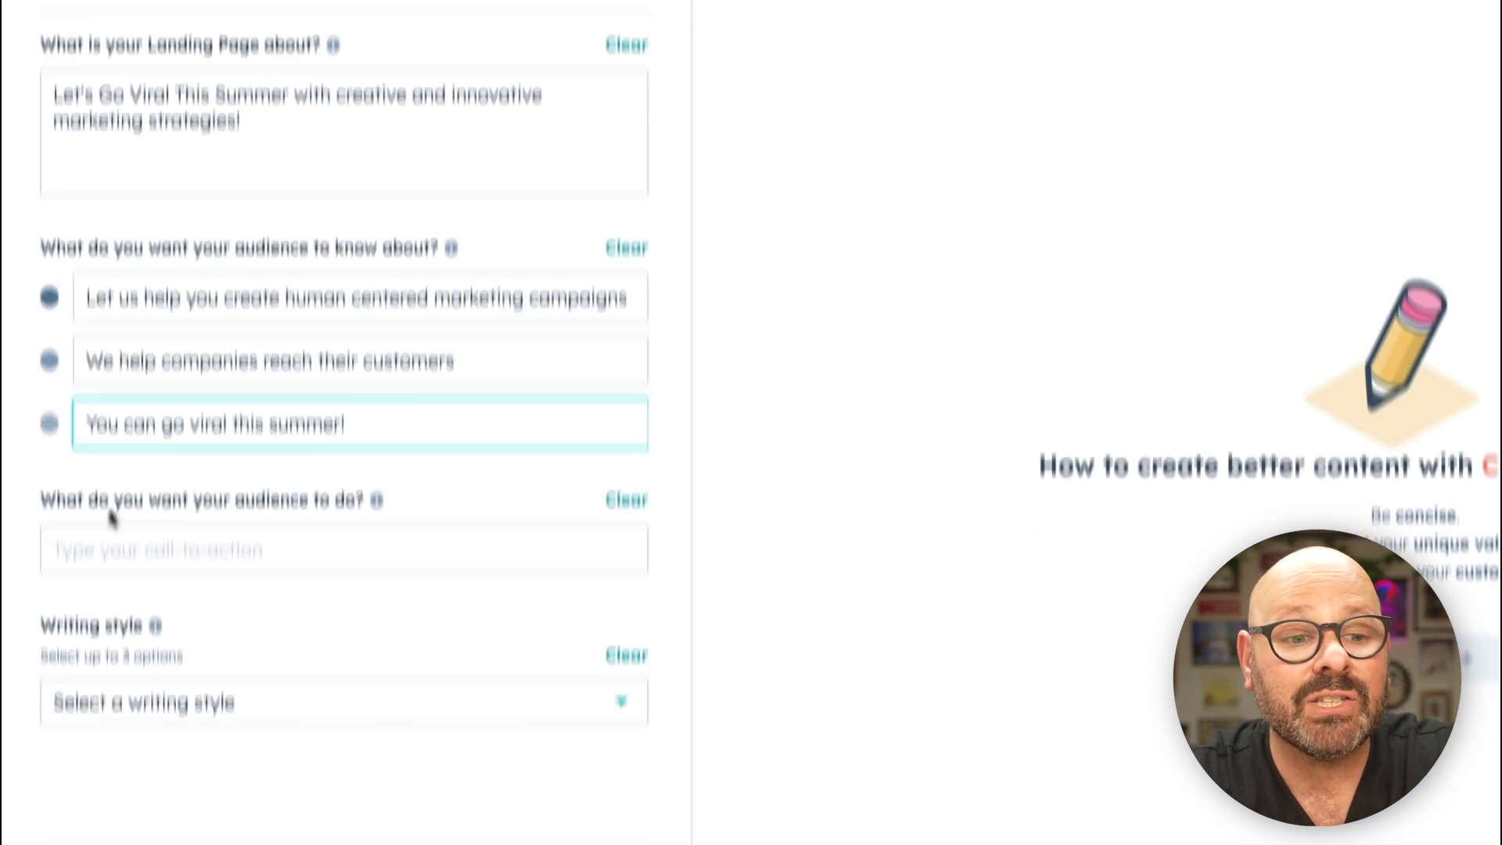
Set the call-to-action to "Subscribe to our podcast" and generate the landing page content in Creative, Friendly and Positive writing styles.
click(213, 700)
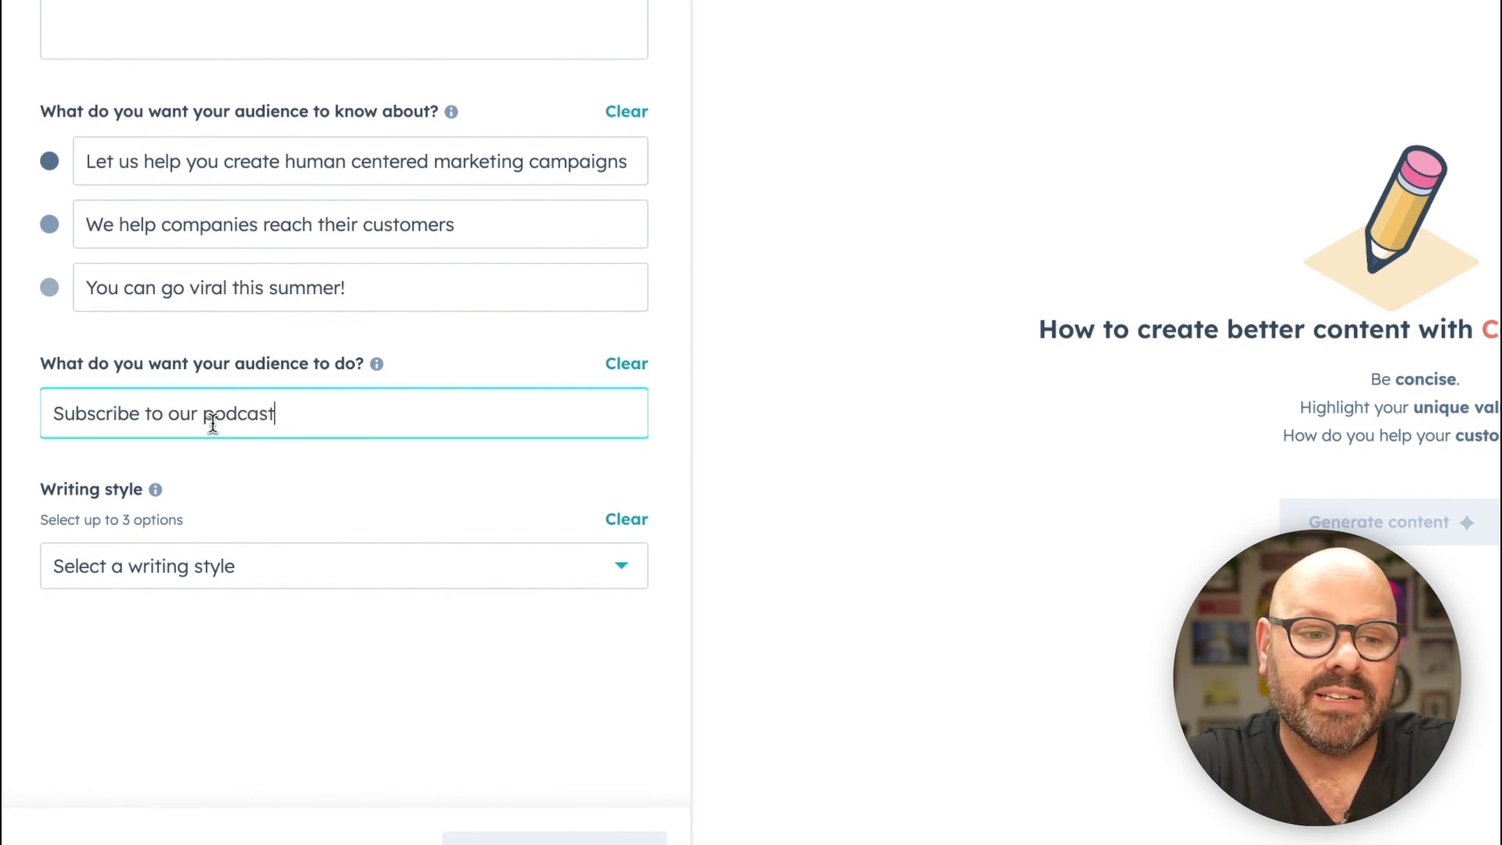
click(195, 568)
click(78, 350)
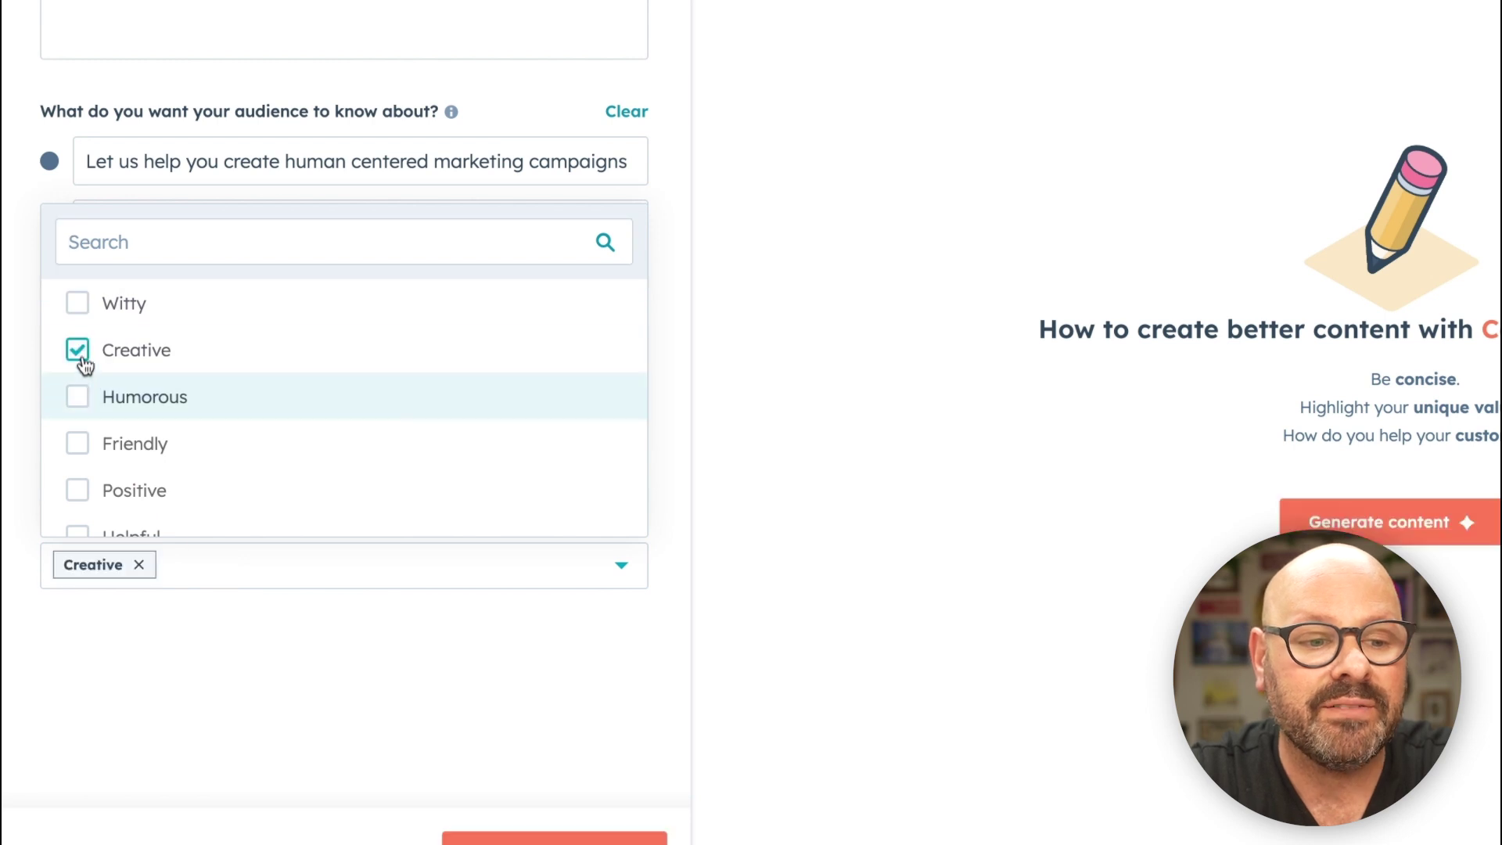
scroll(86, 385, down, 1)
click(77, 408)
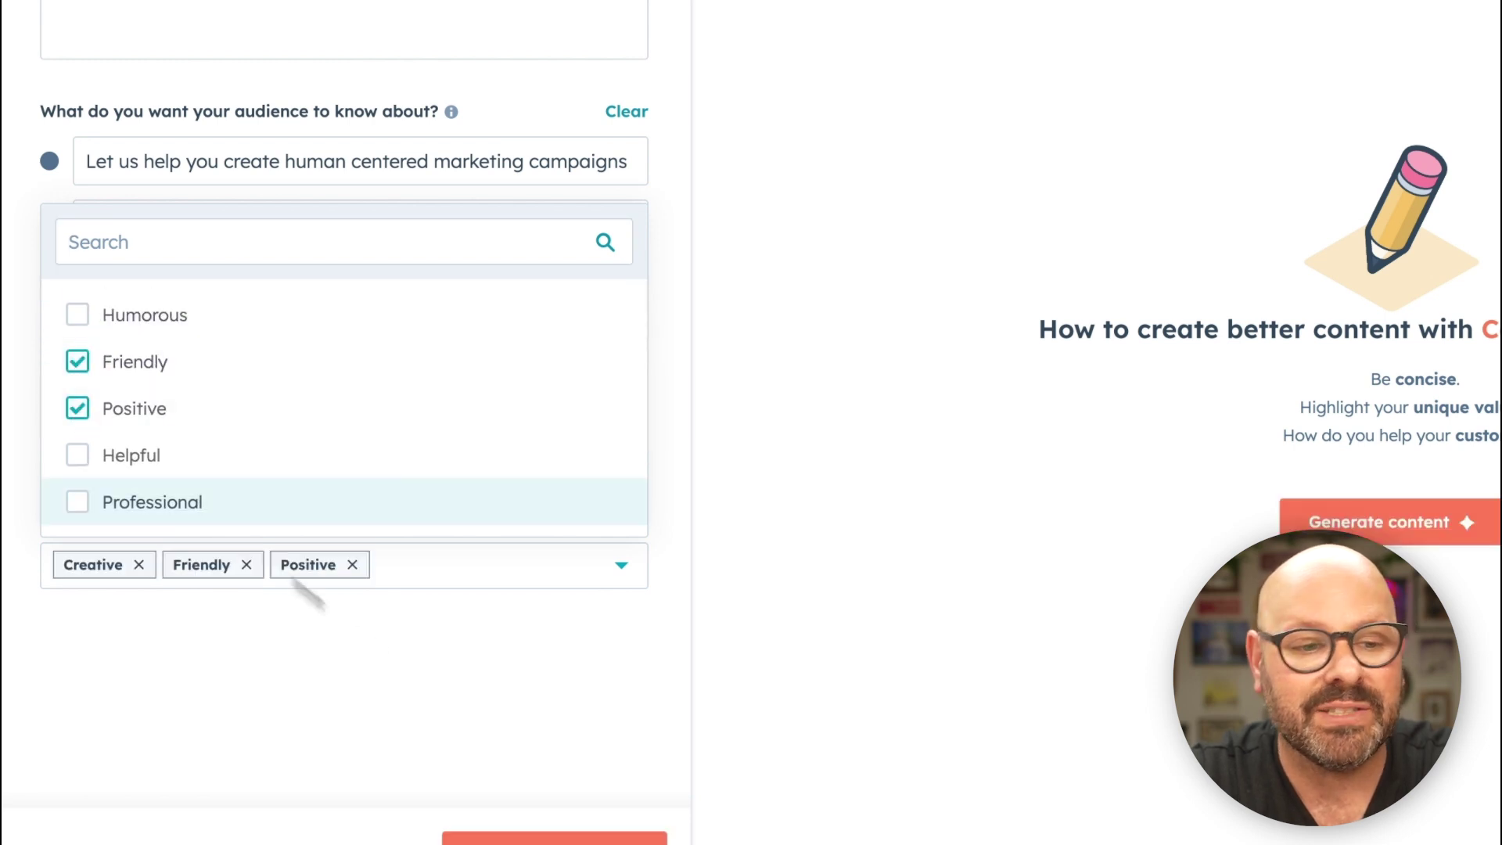
click(516, 835)
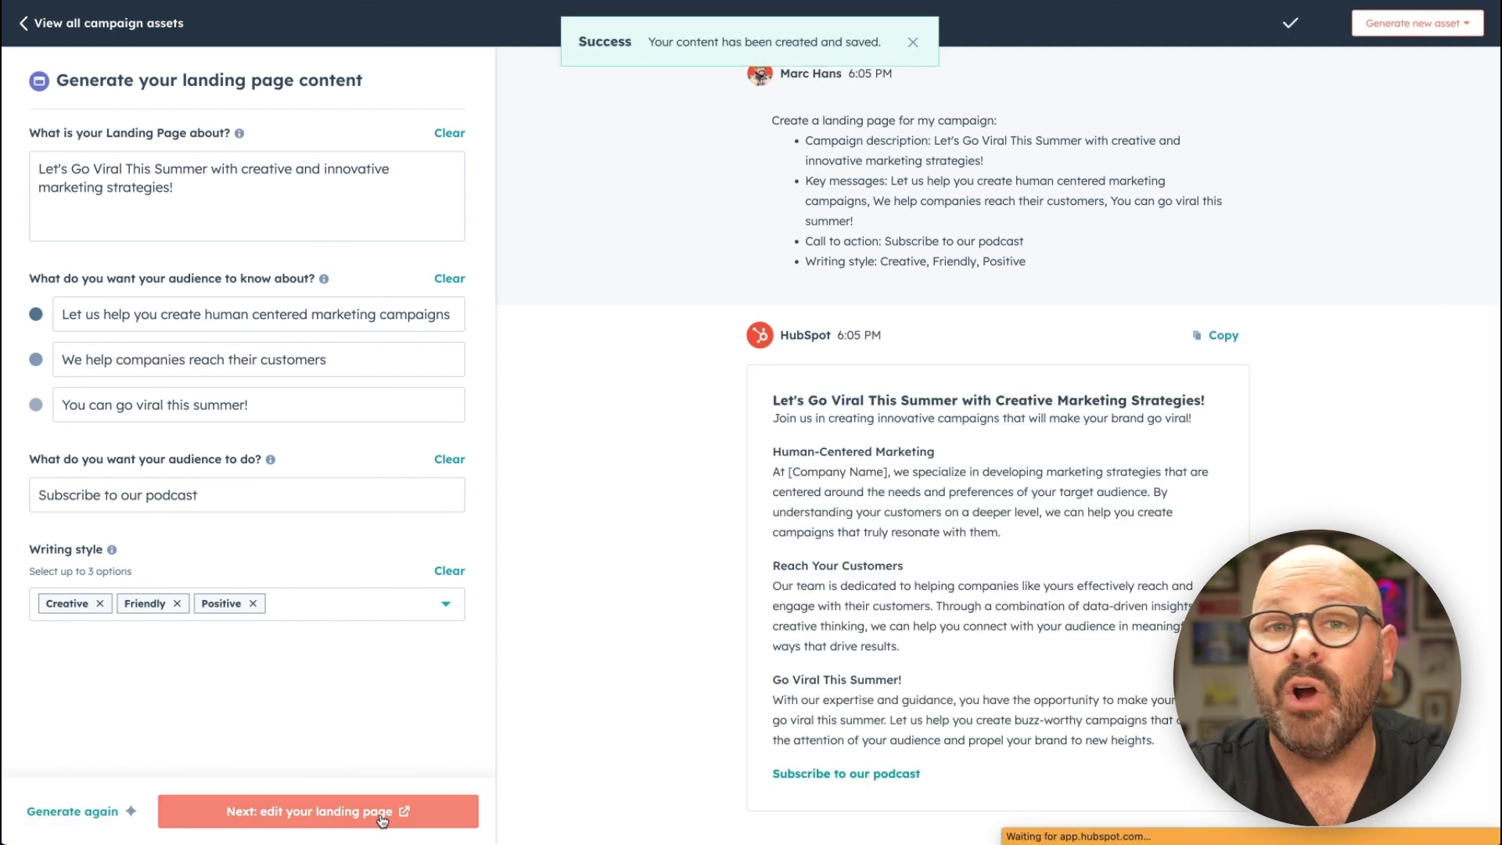
Rename the generated asset "Let's Go Viral This Summer Landing Page" and dismiss the notification.
click(698, 28)
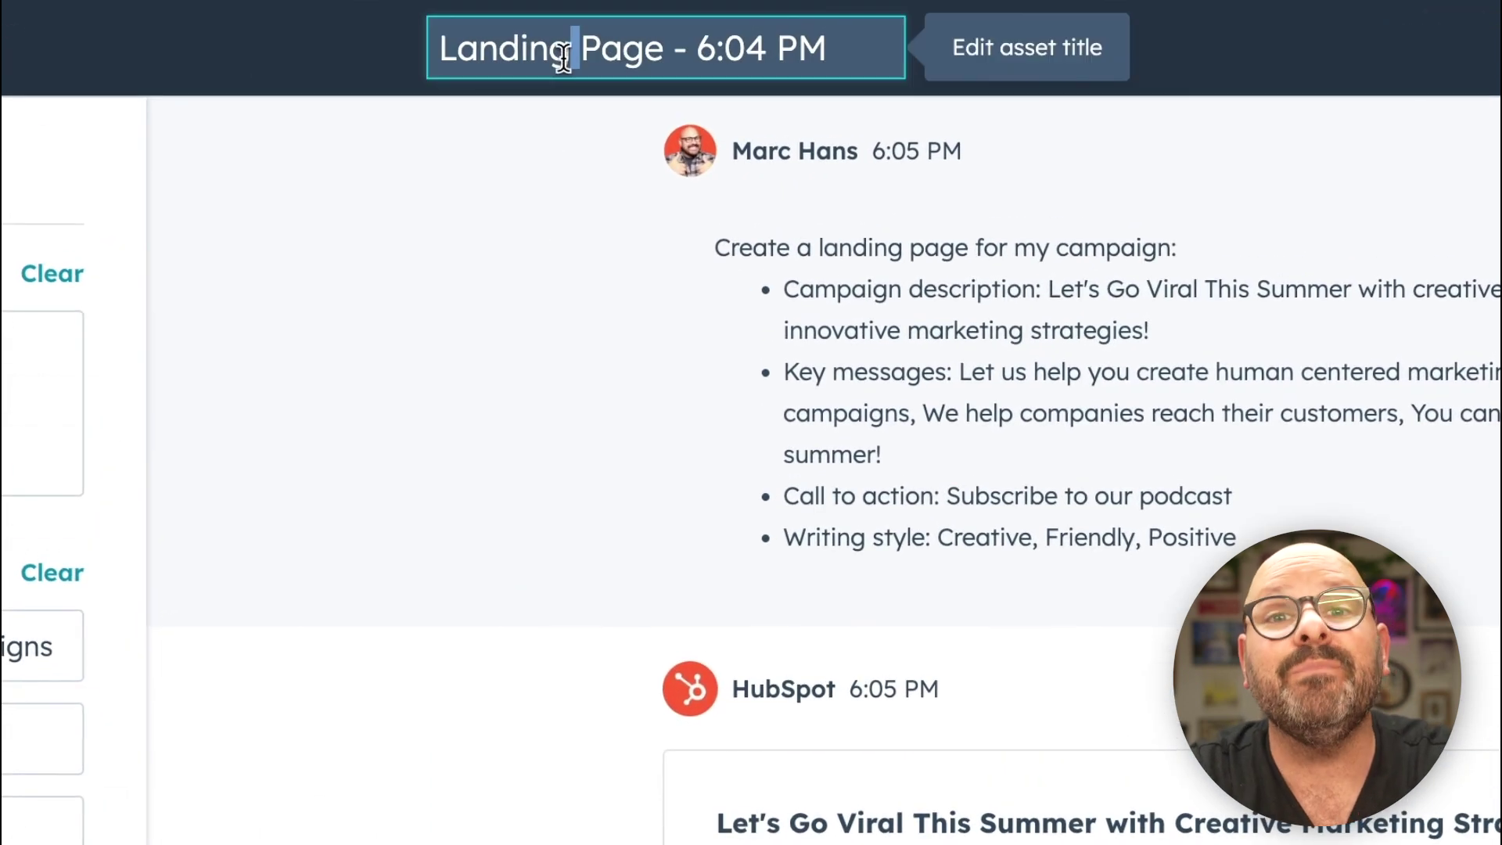
key(ctrl+a)
text(Let's Go Vira)
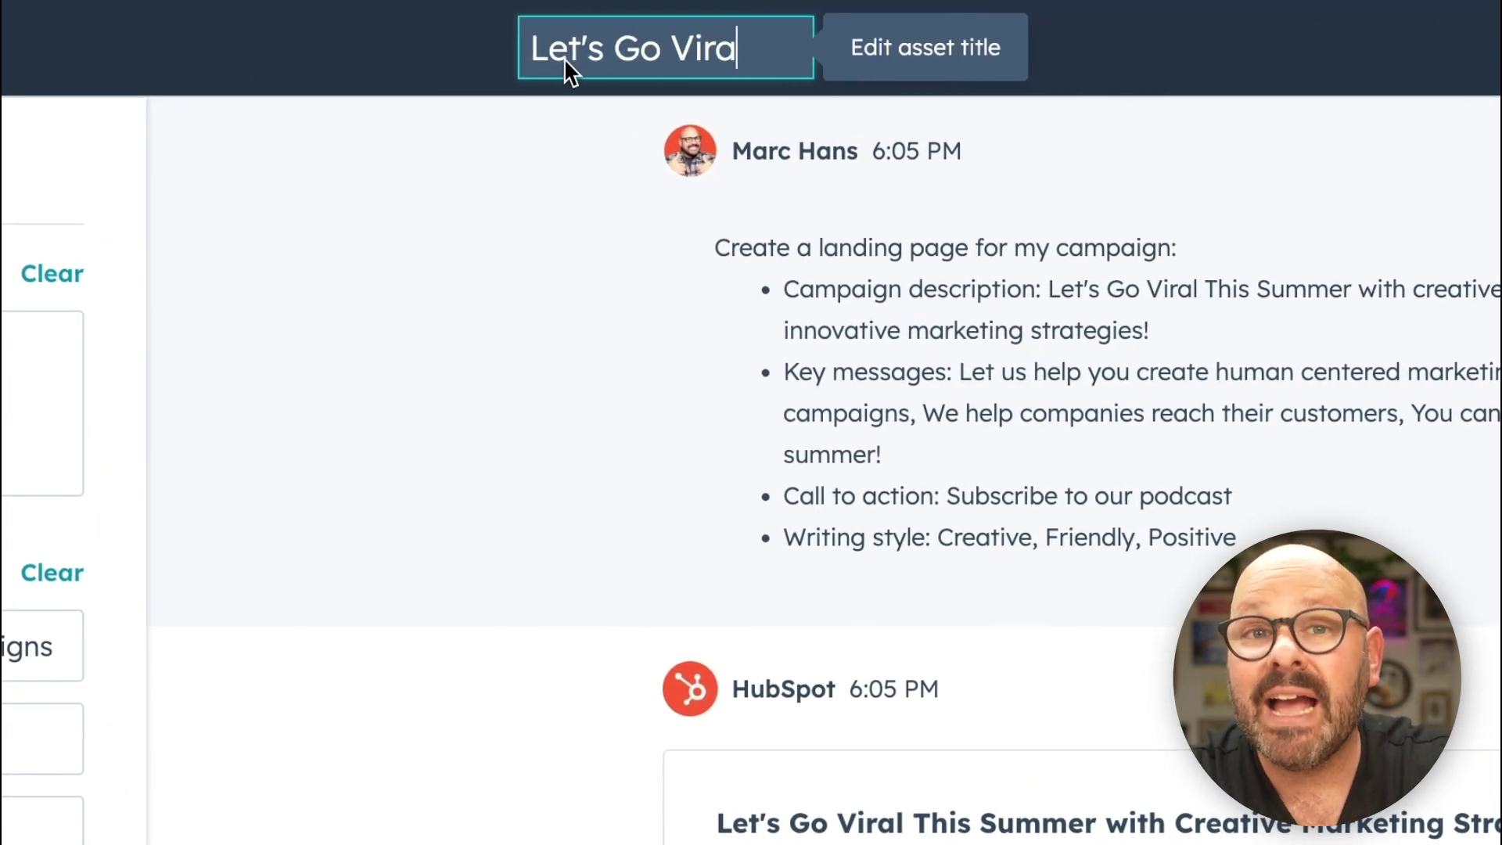
text(l This Summer Landing Page)
key(Return)
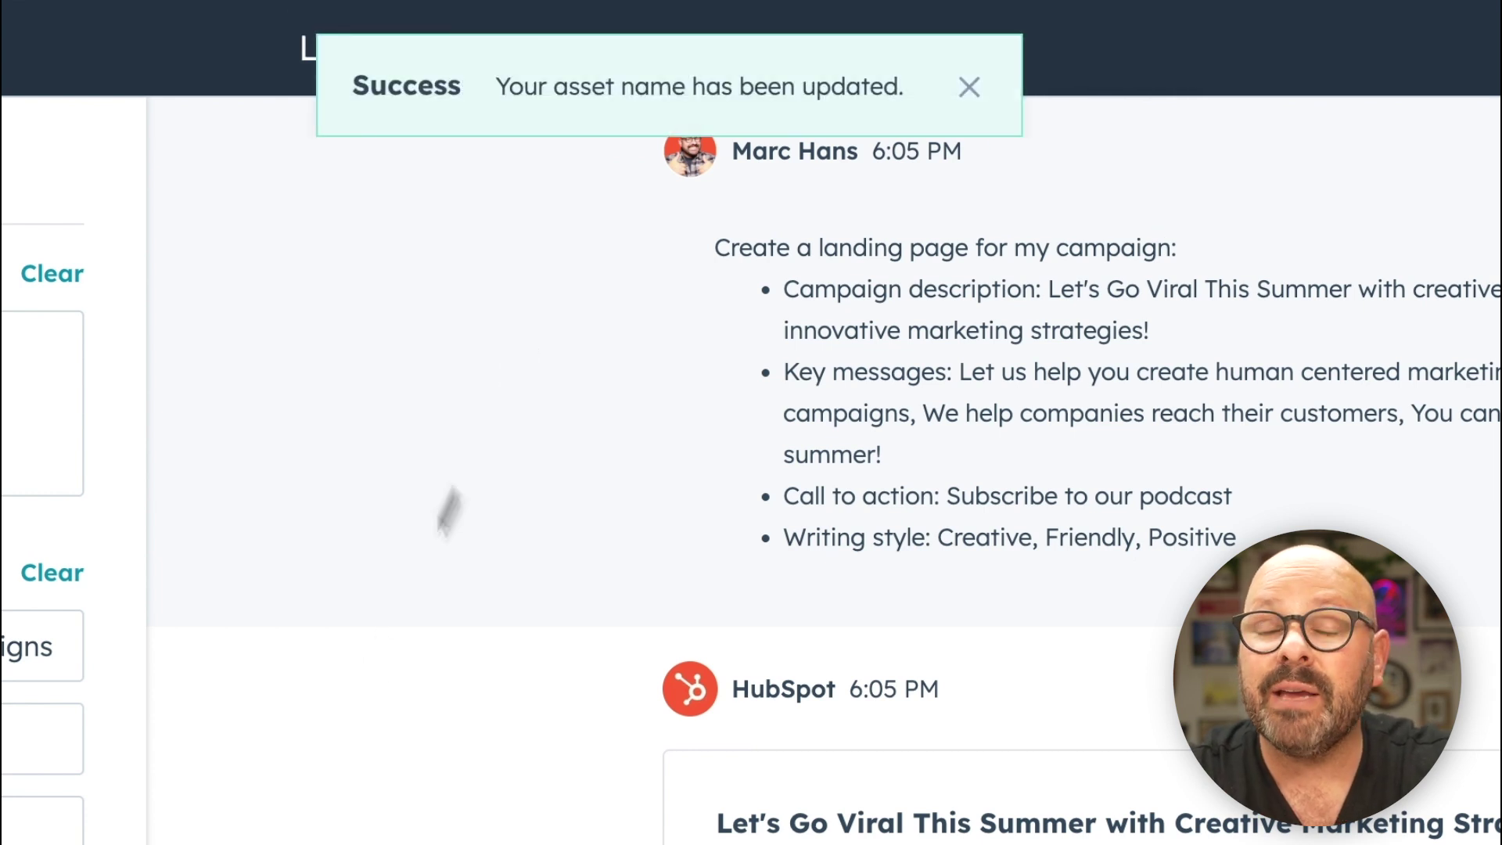
click(967, 90)
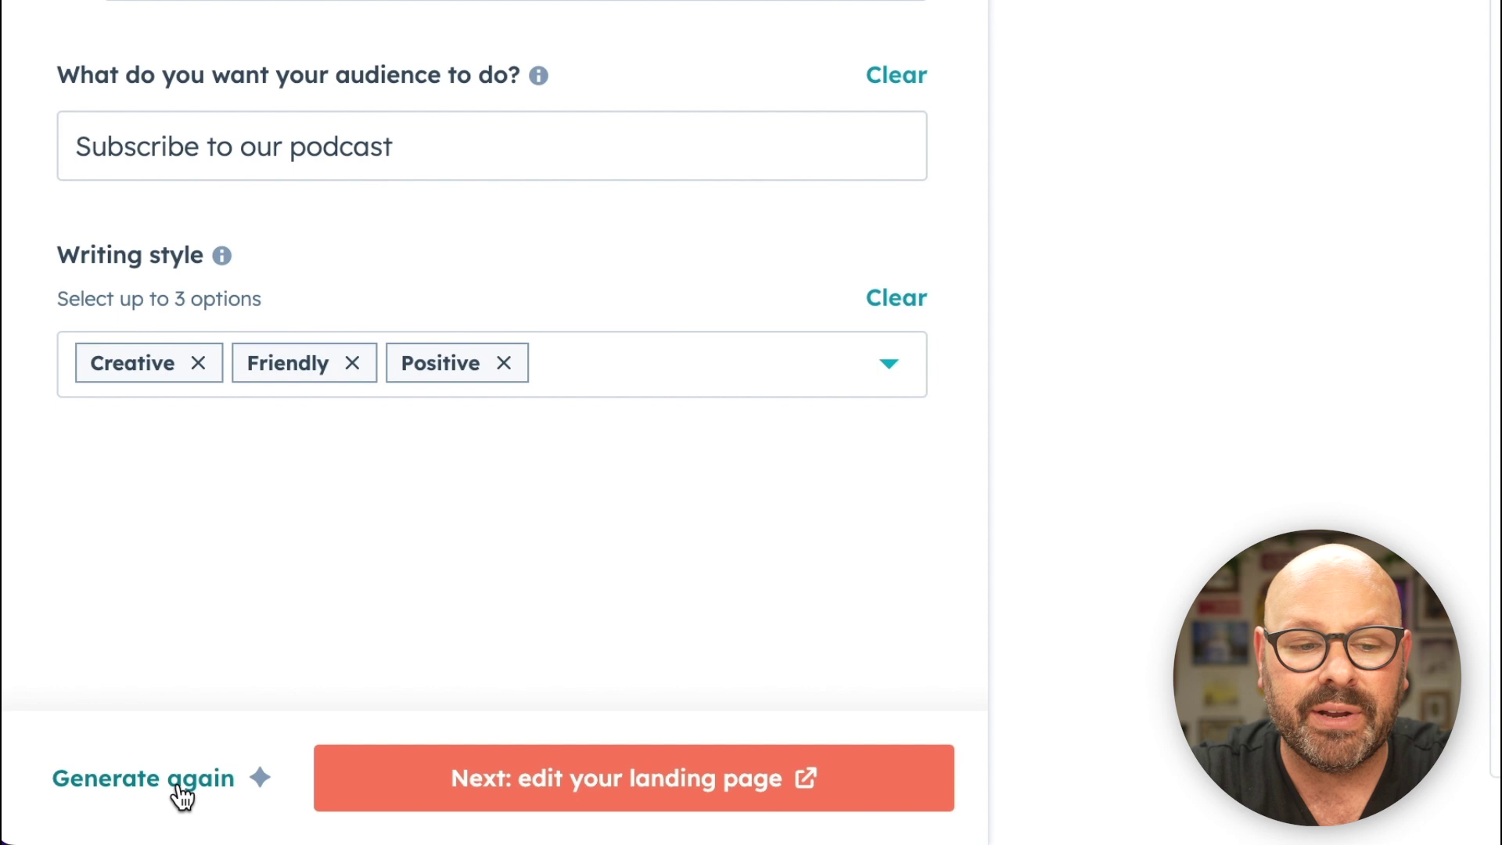
Open the generated landing page in the HubSpot page editor and review its sections down to the footer.
click(618, 794)
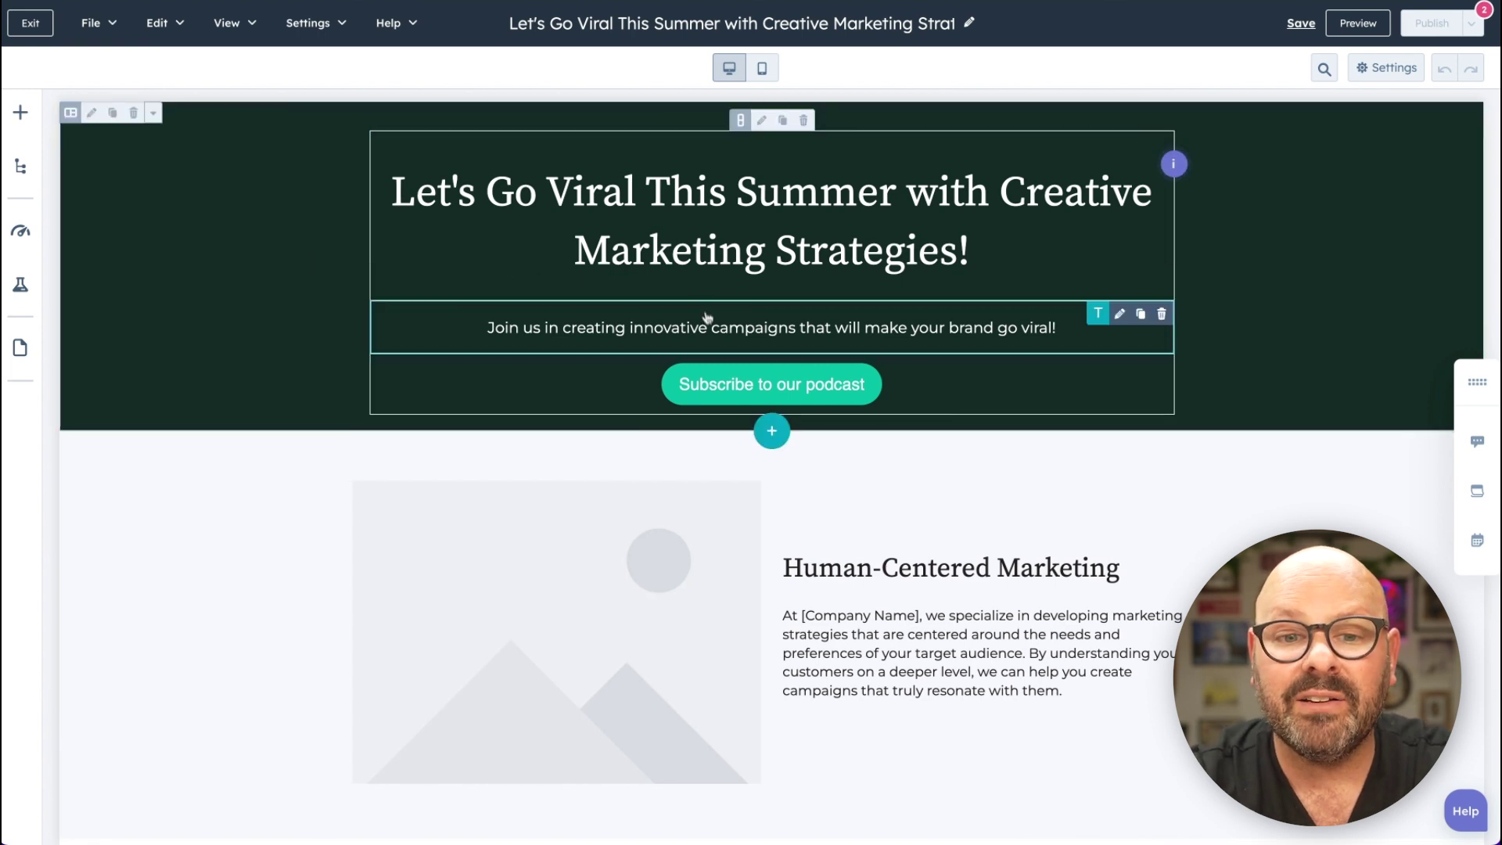
scroll(829, 516, down, 5)
scroll(835, 518, down, 9)
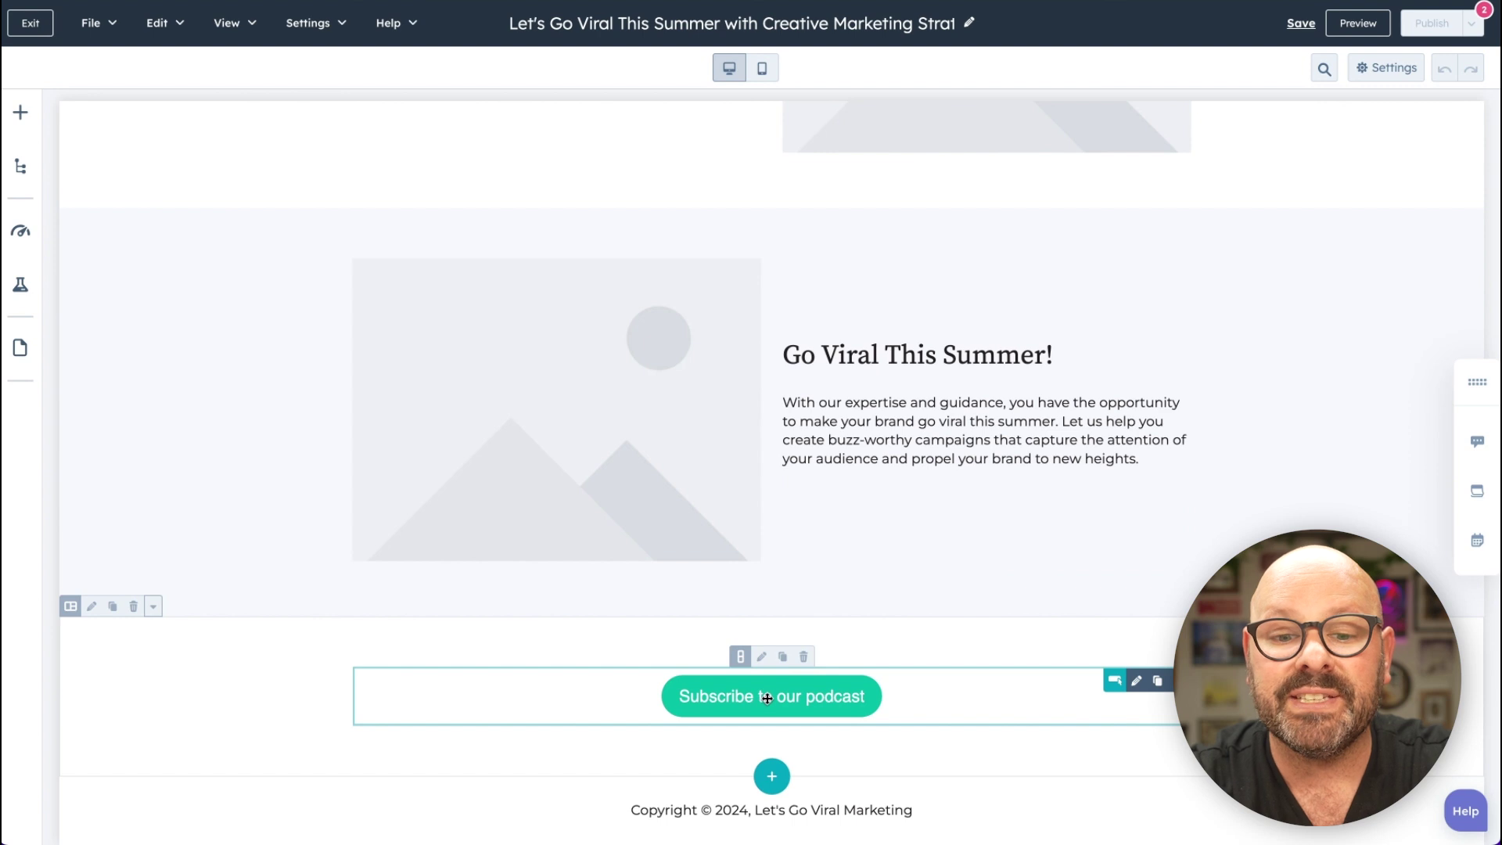
scroll(767, 698, up, 10)
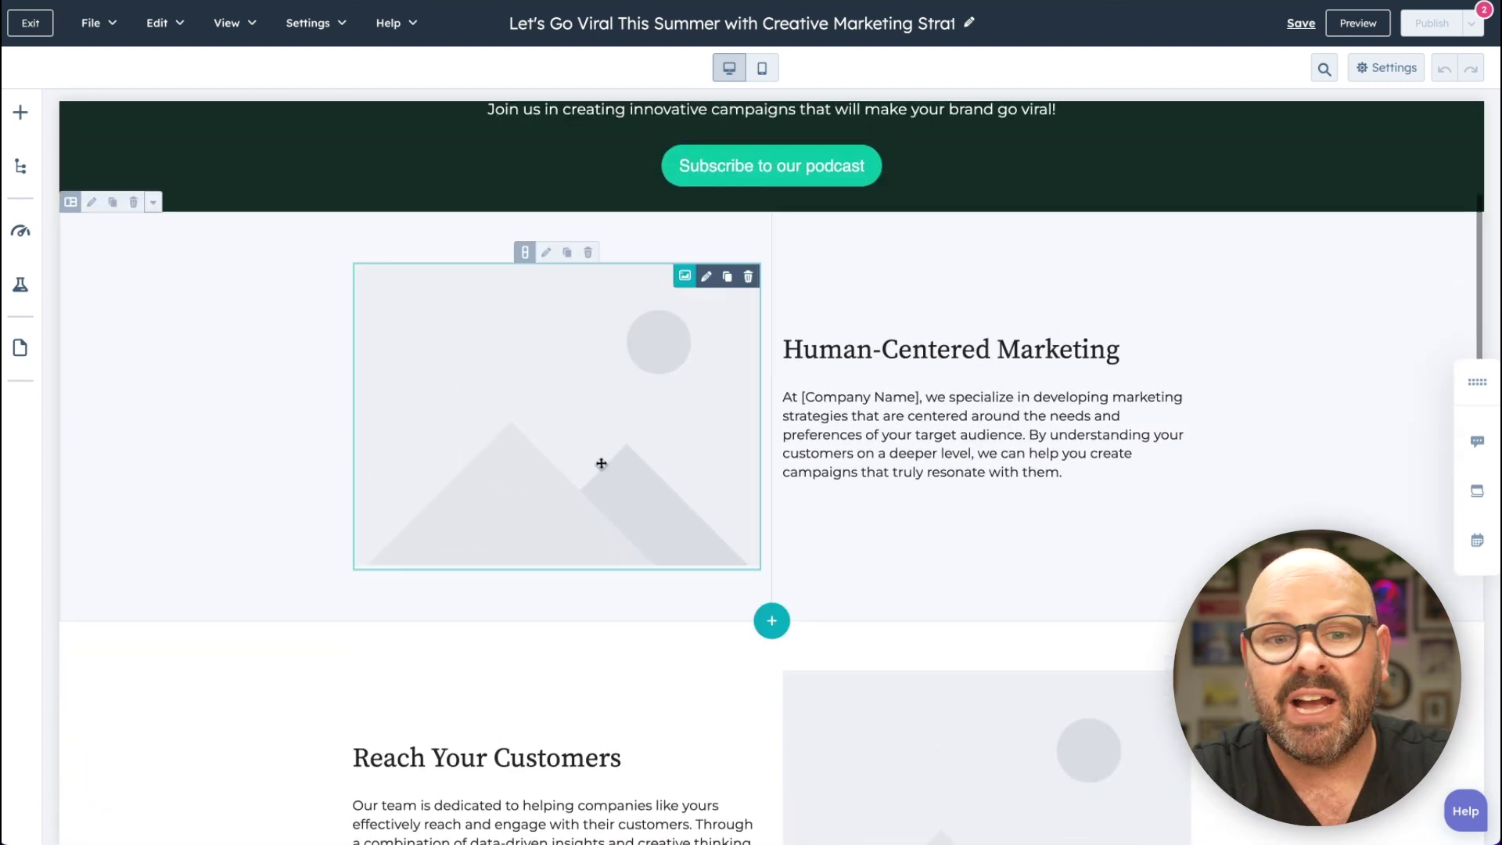
Replace the placeholder image beside the Human-Centered Marketing text with the recently uploaded photo of the team in green shirts.
click(601, 463)
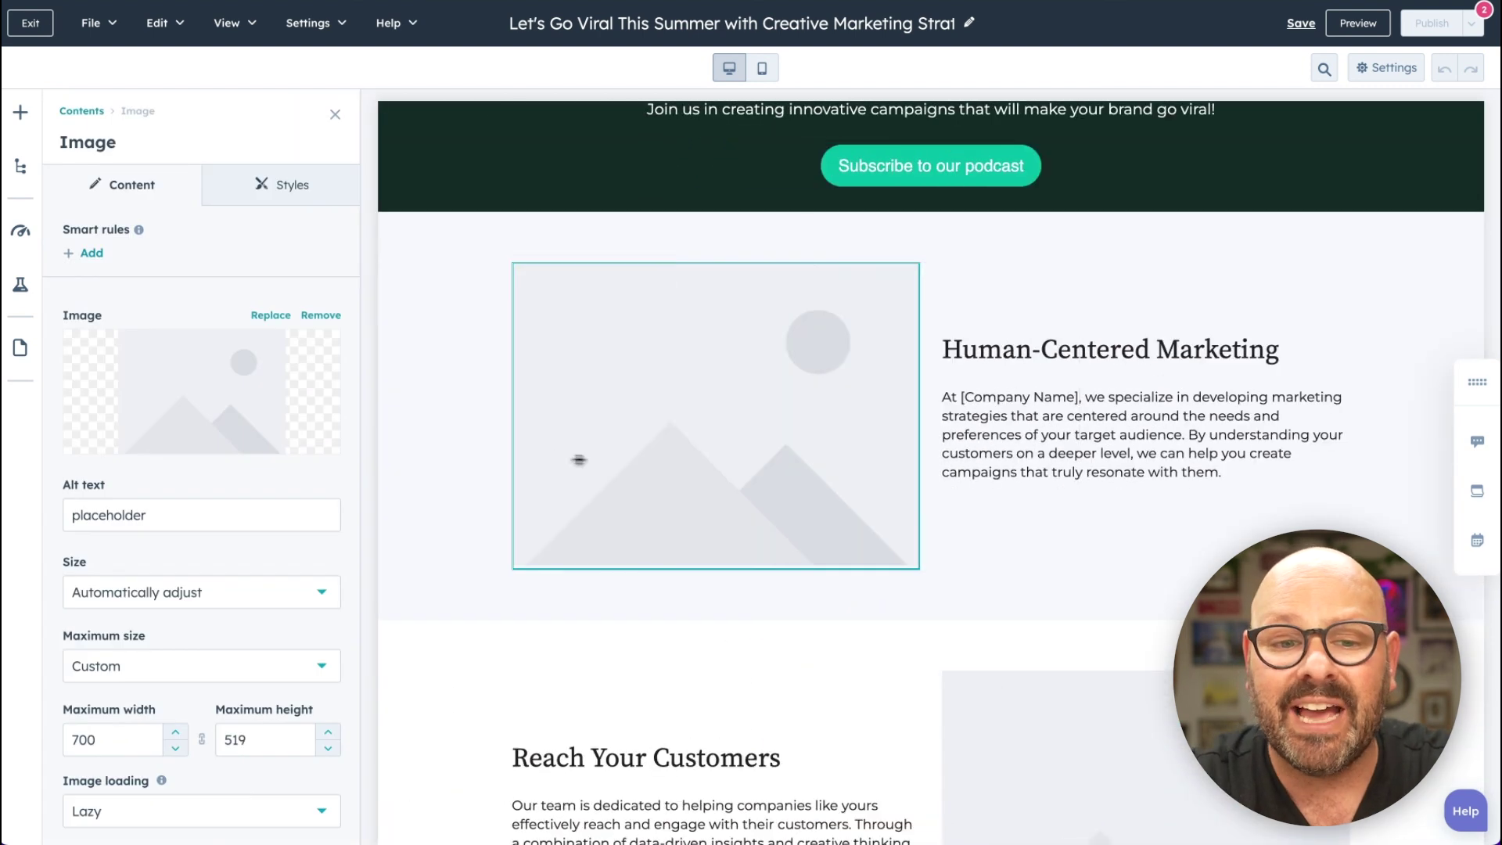
click(215, 391)
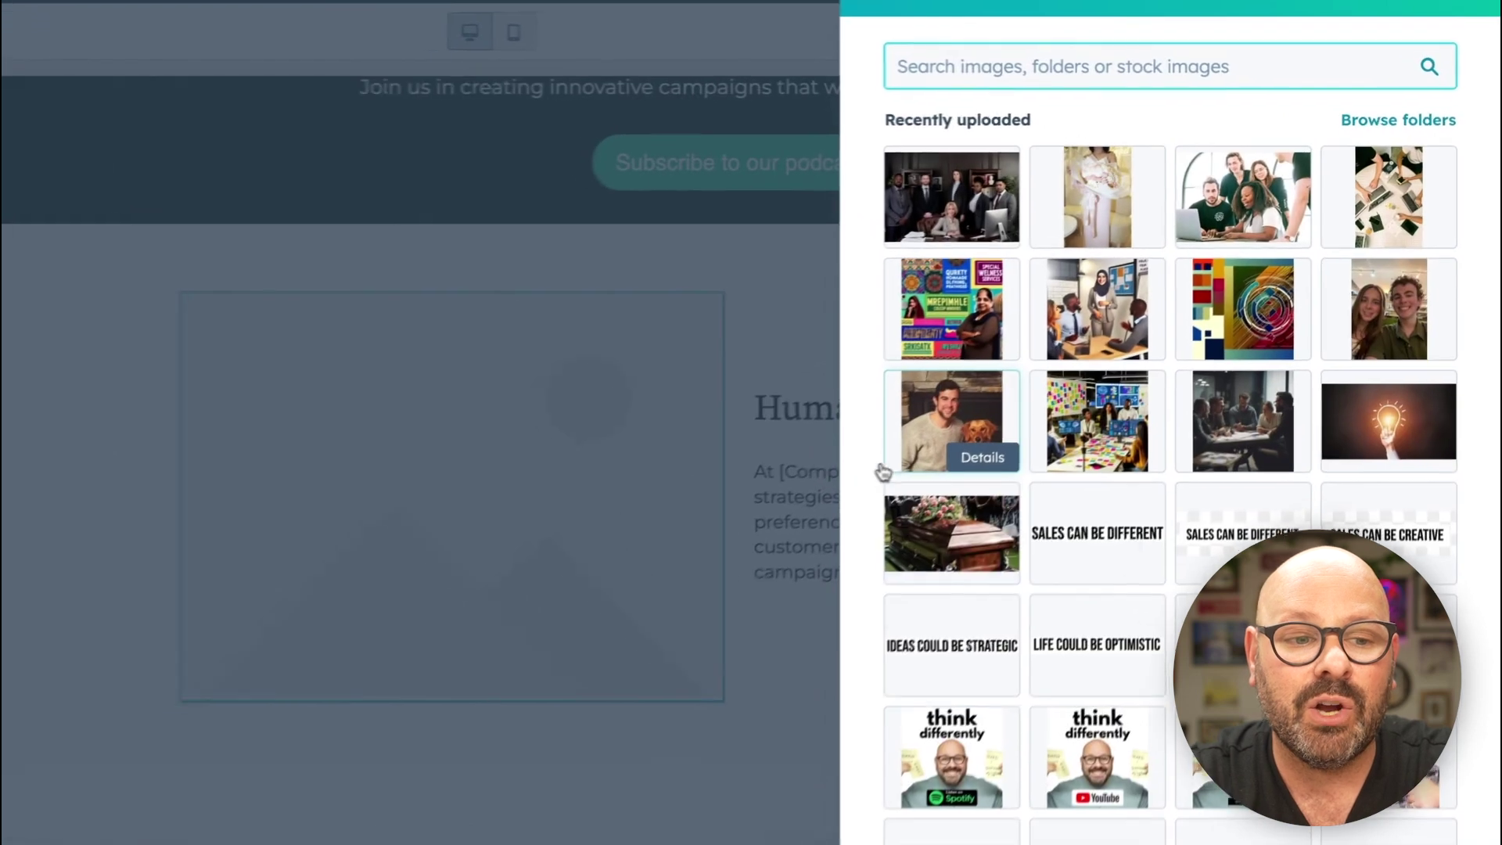
click(1186, 239)
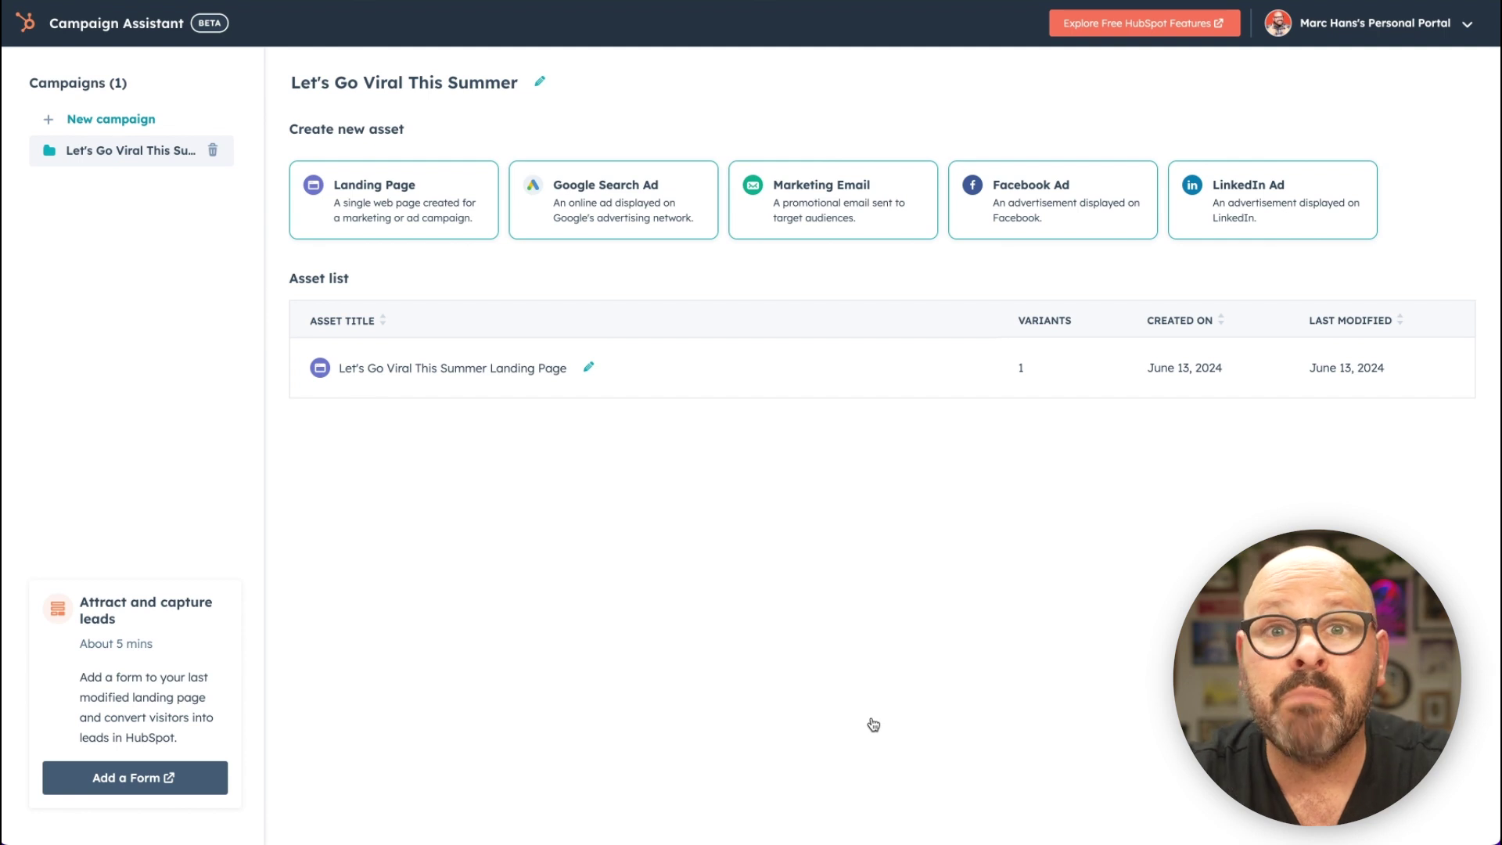
In Campaign Assistant, generate a marketing email from the prefilled campaign details and open it in the HubSpot email editor.
click(789, 208)
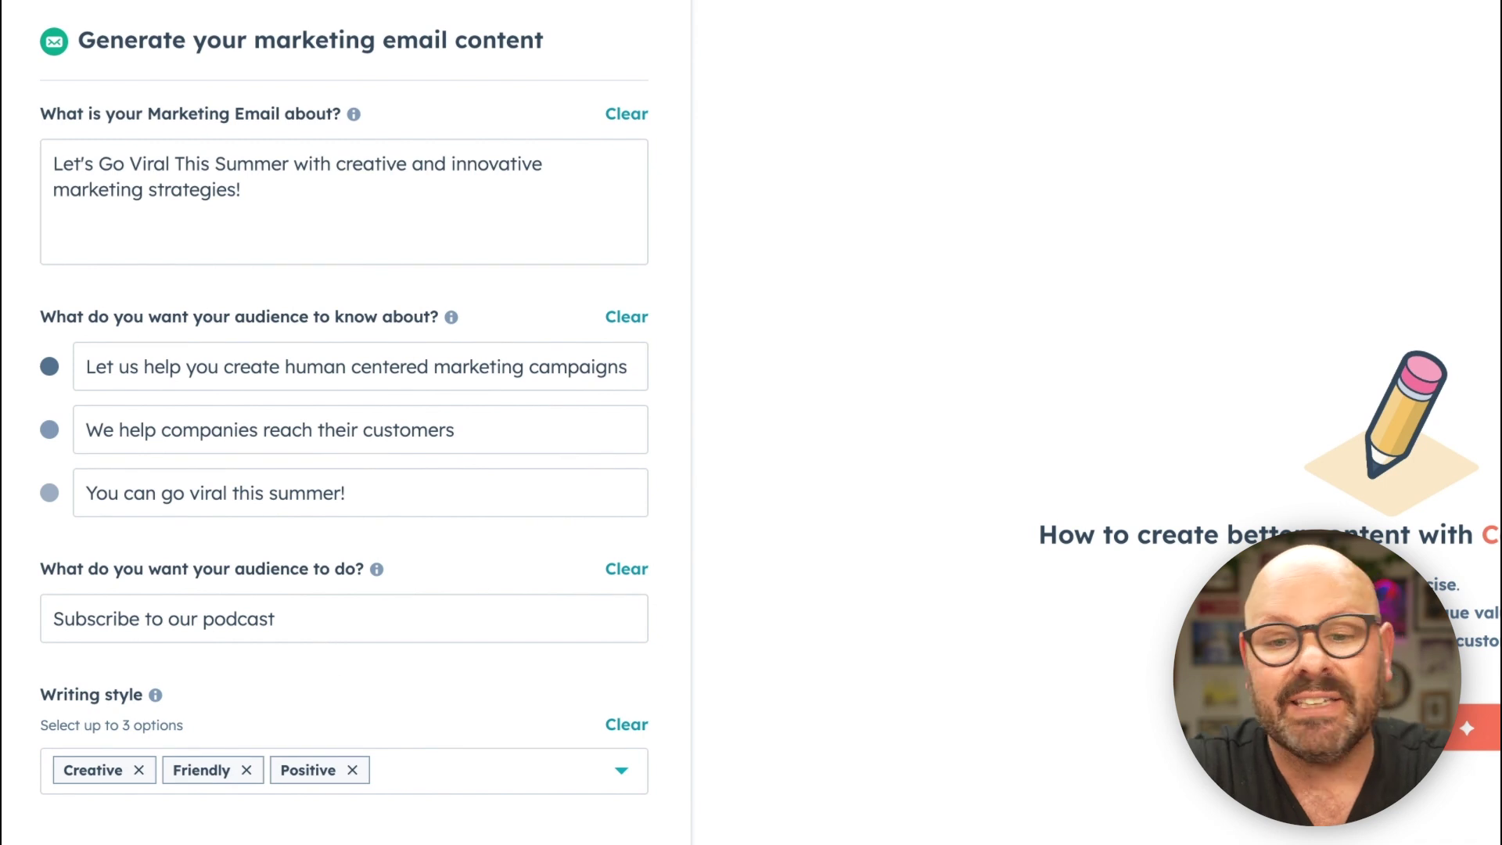
click(380, 812)
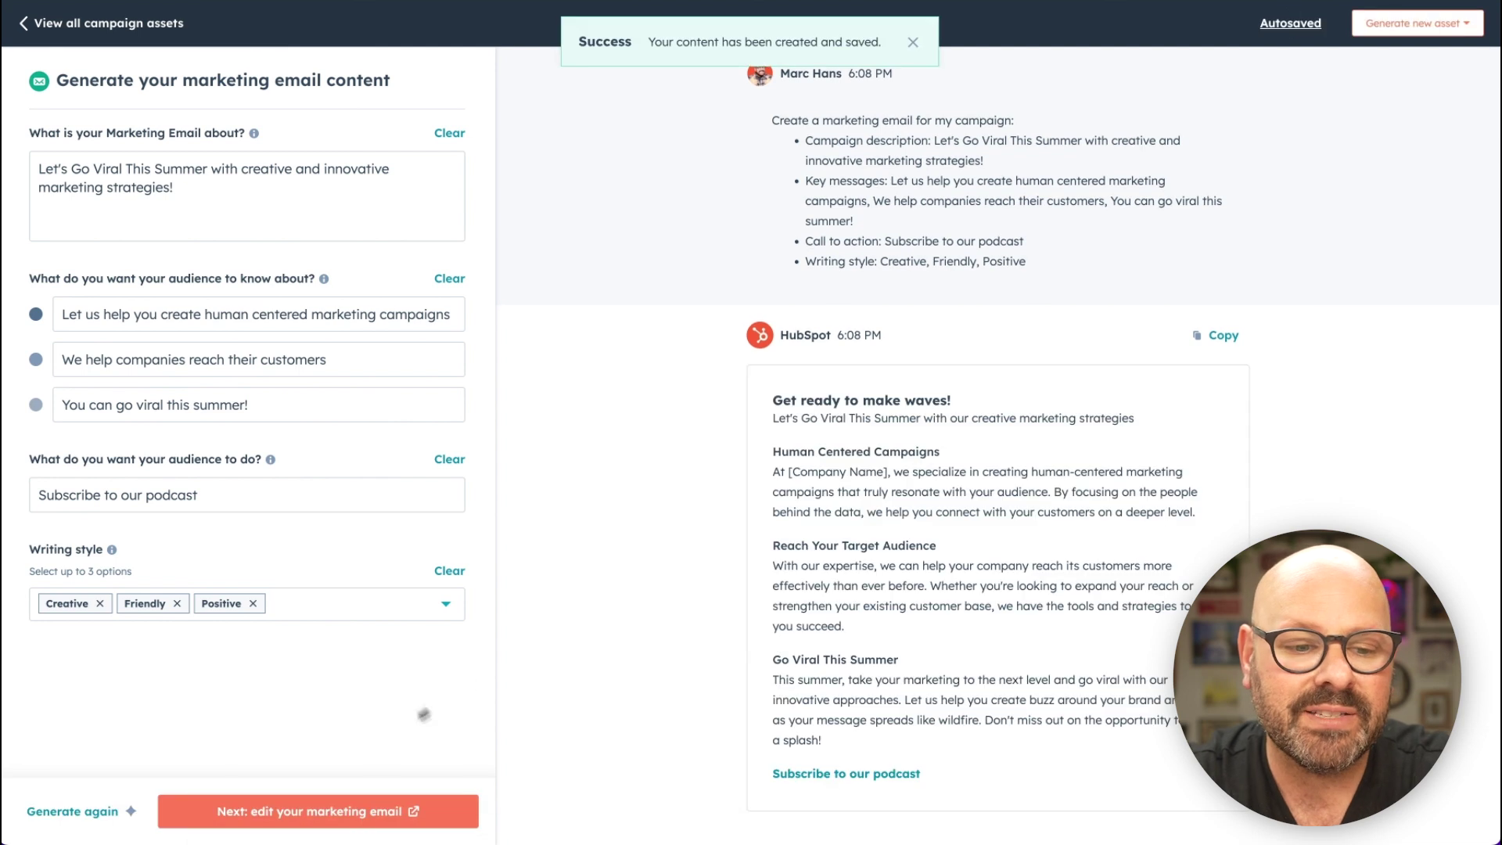
click(297, 818)
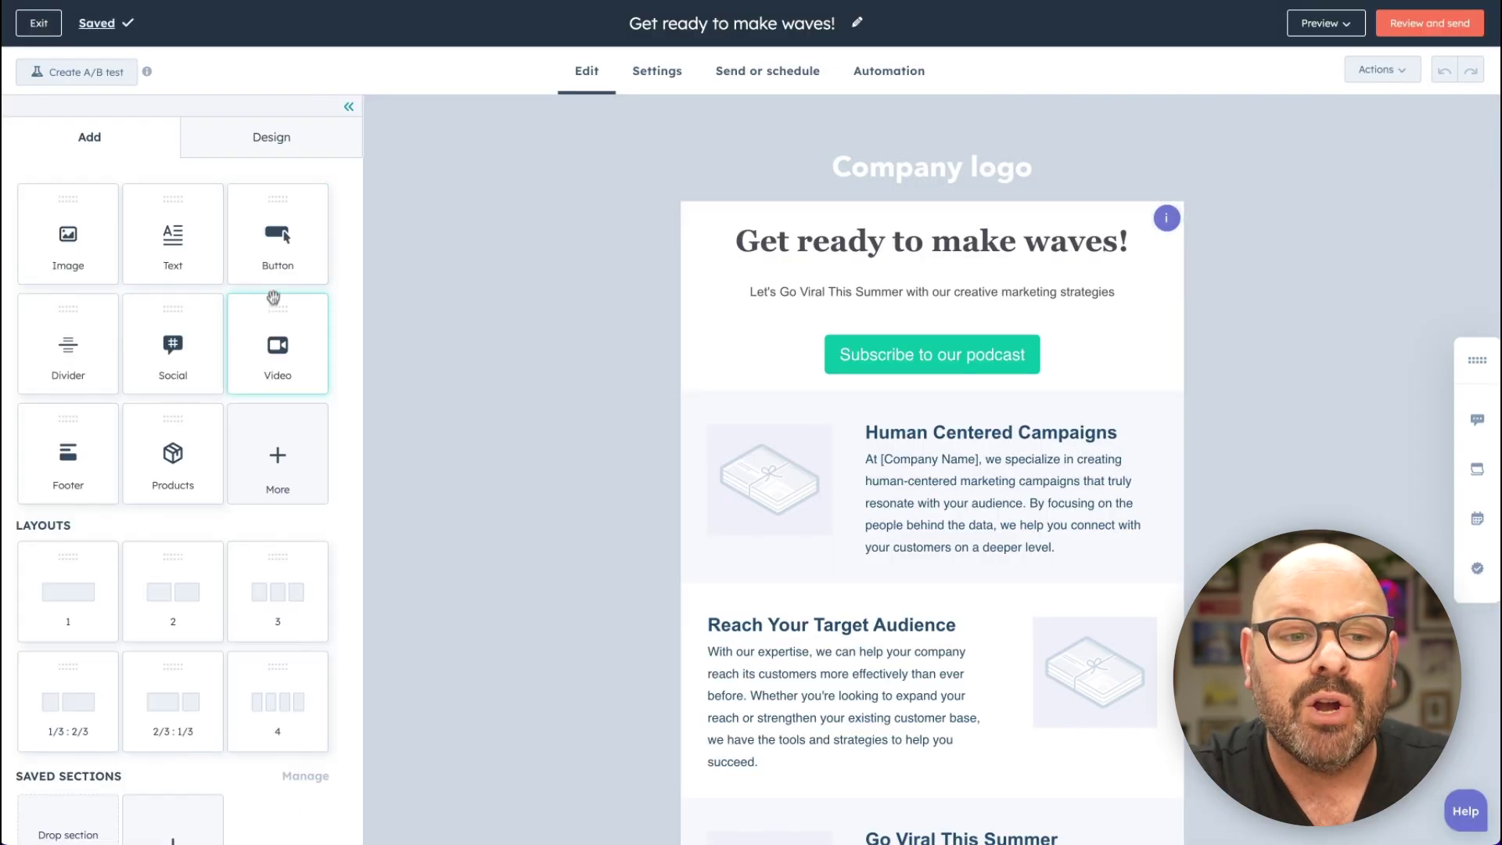
mouse_move(273, 335)
mouse_down()
mouse_move(740, 396)
mouse_move(786, 470)
mouse_move(296, 354)
mouse_up()
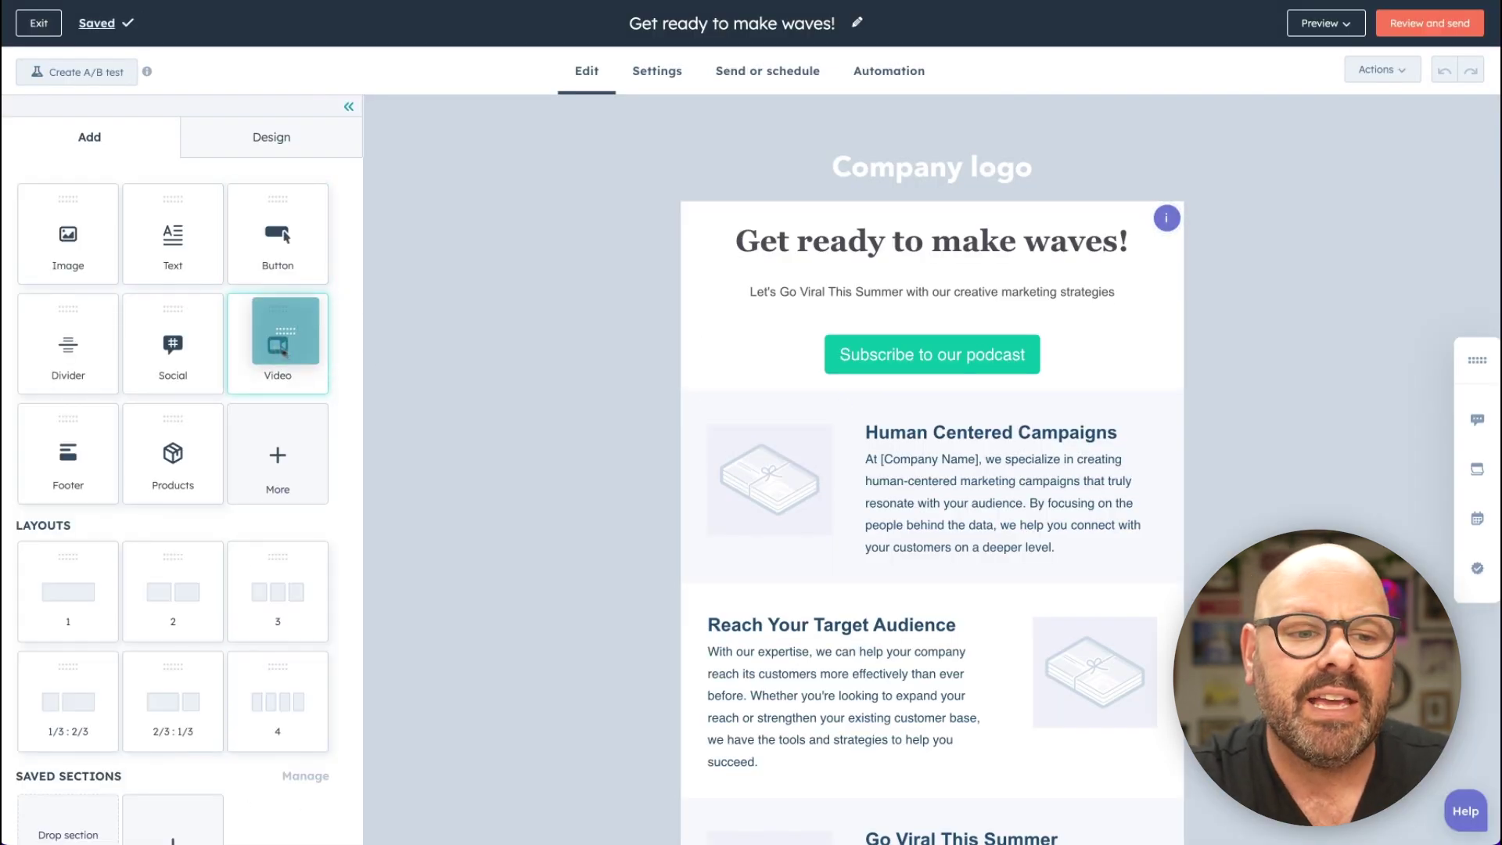
drag(273, 254, 289, 288)
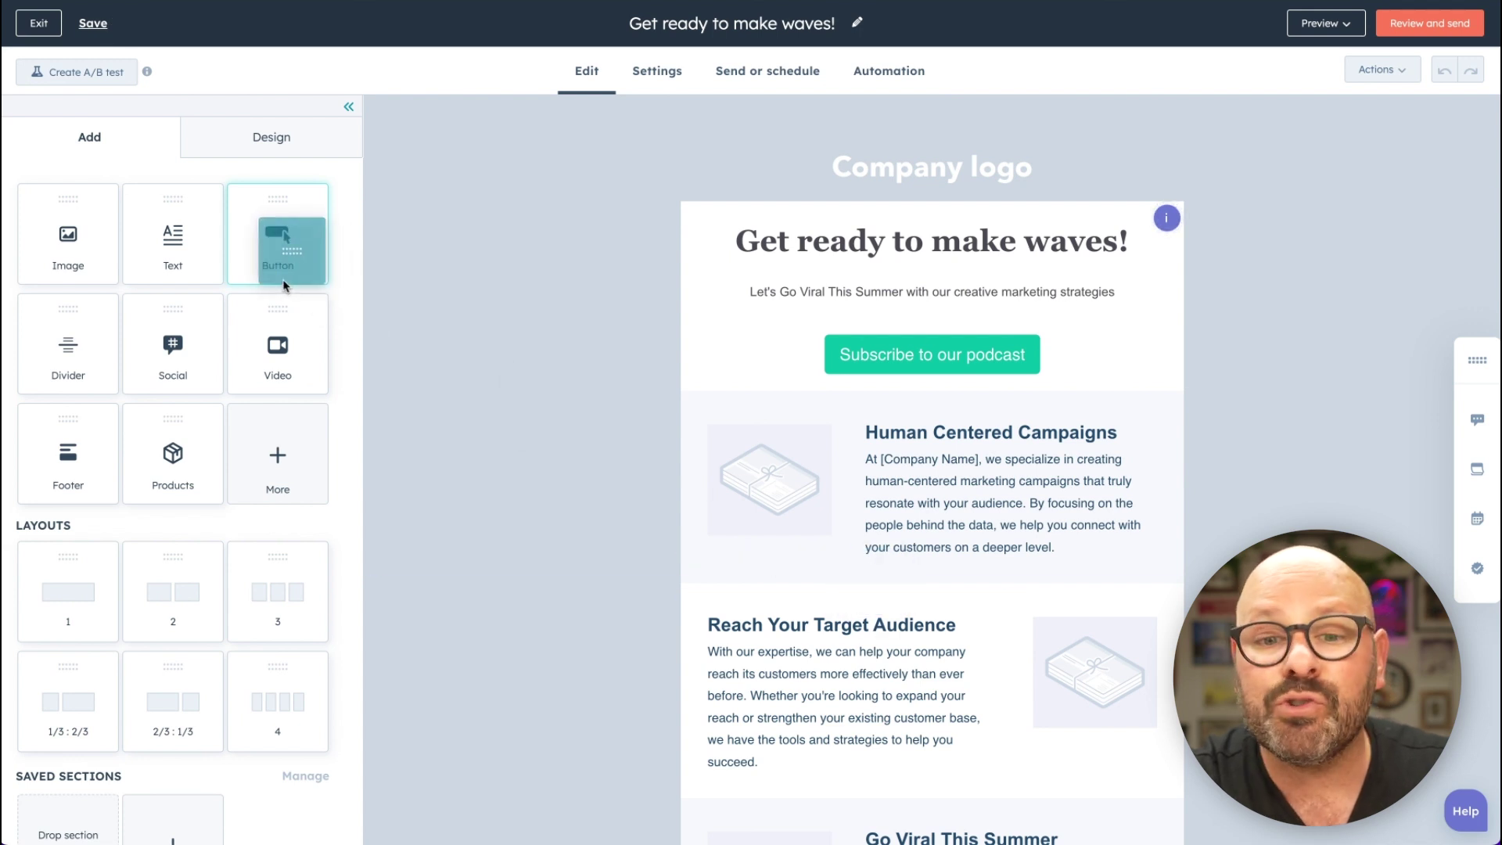
drag(464, 366, 500, 375)
Replace the placeholder image beside the Human Centered Campaigns text with the recently uploaded photo of the team in green shirts.
scroll(889, 540, down, 1)
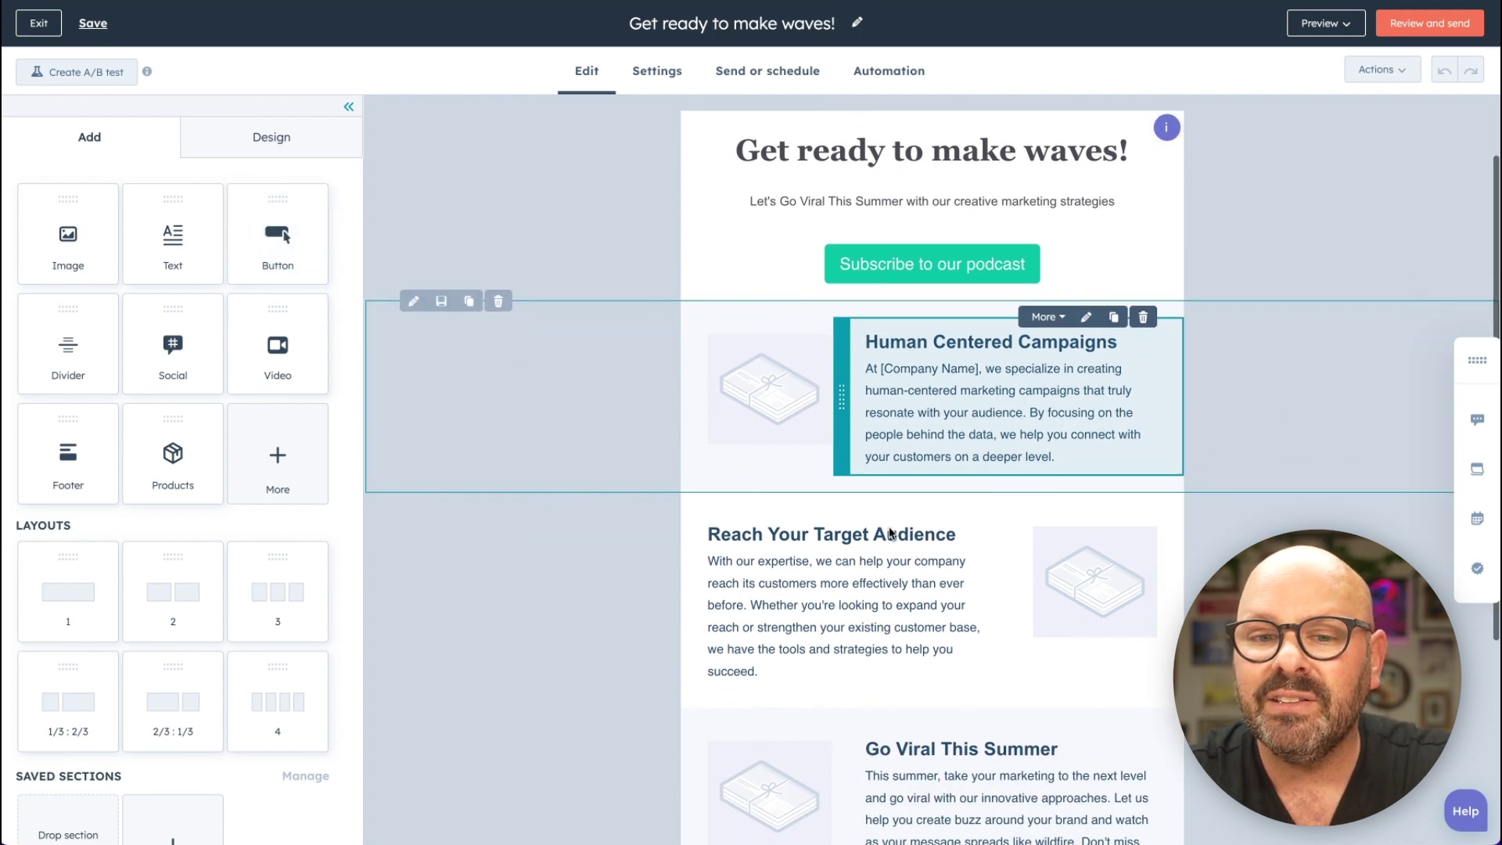
click(803, 387)
click(215, 344)
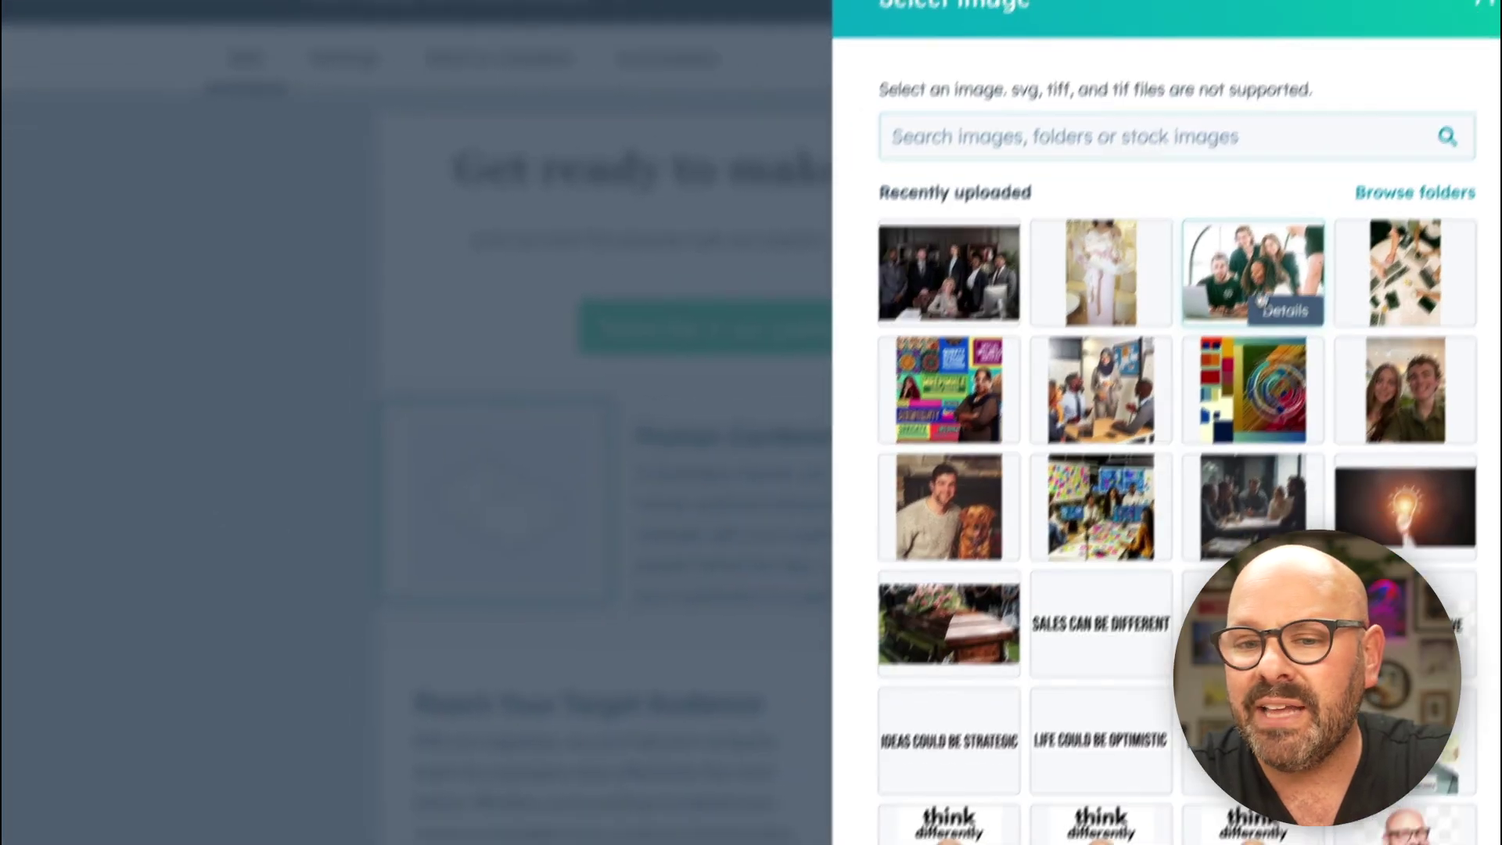
click(1233, 312)
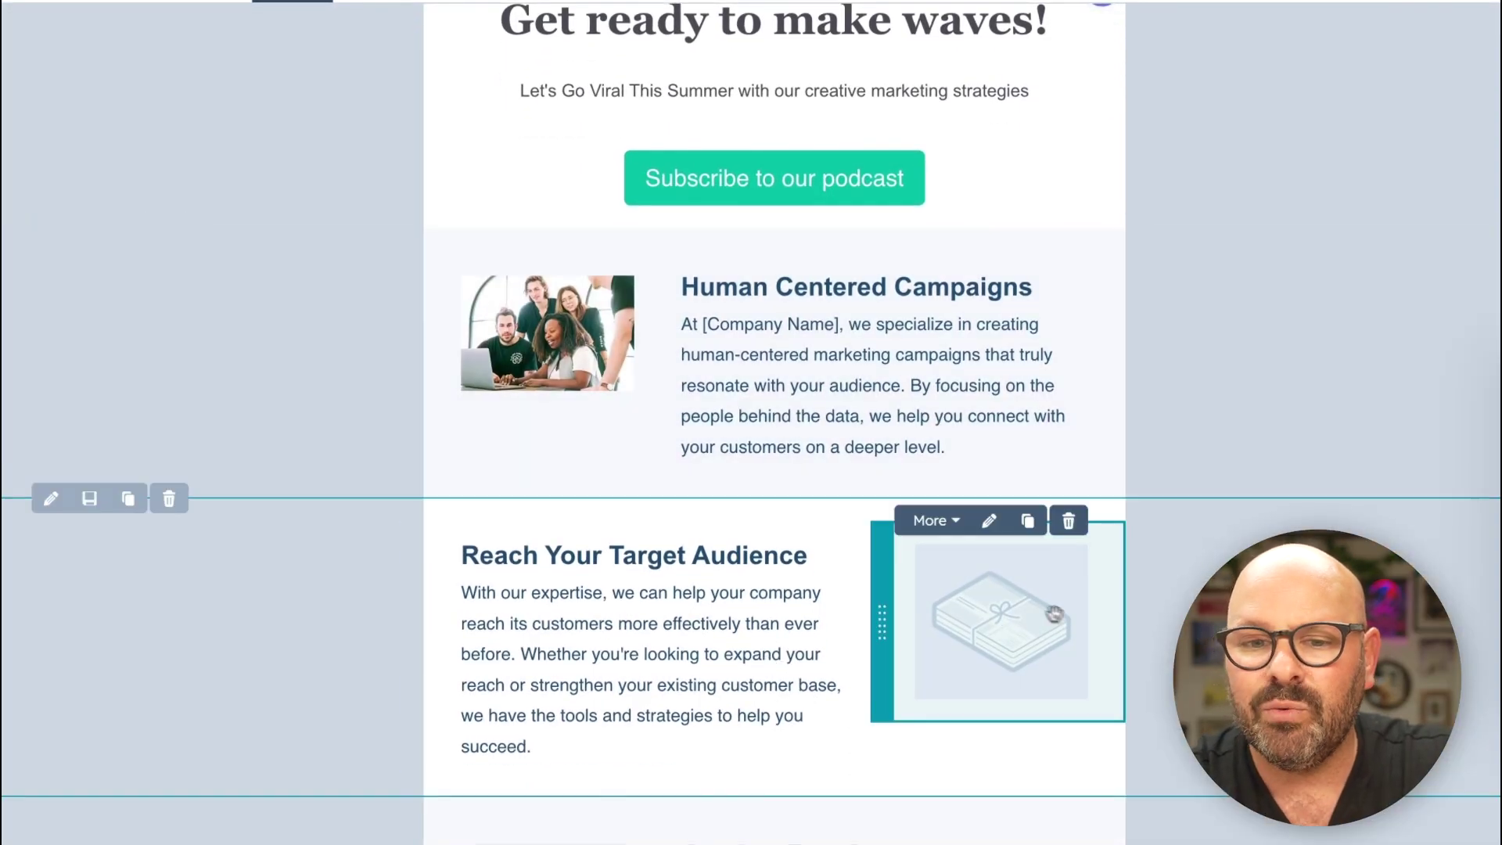
click(1049, 620)
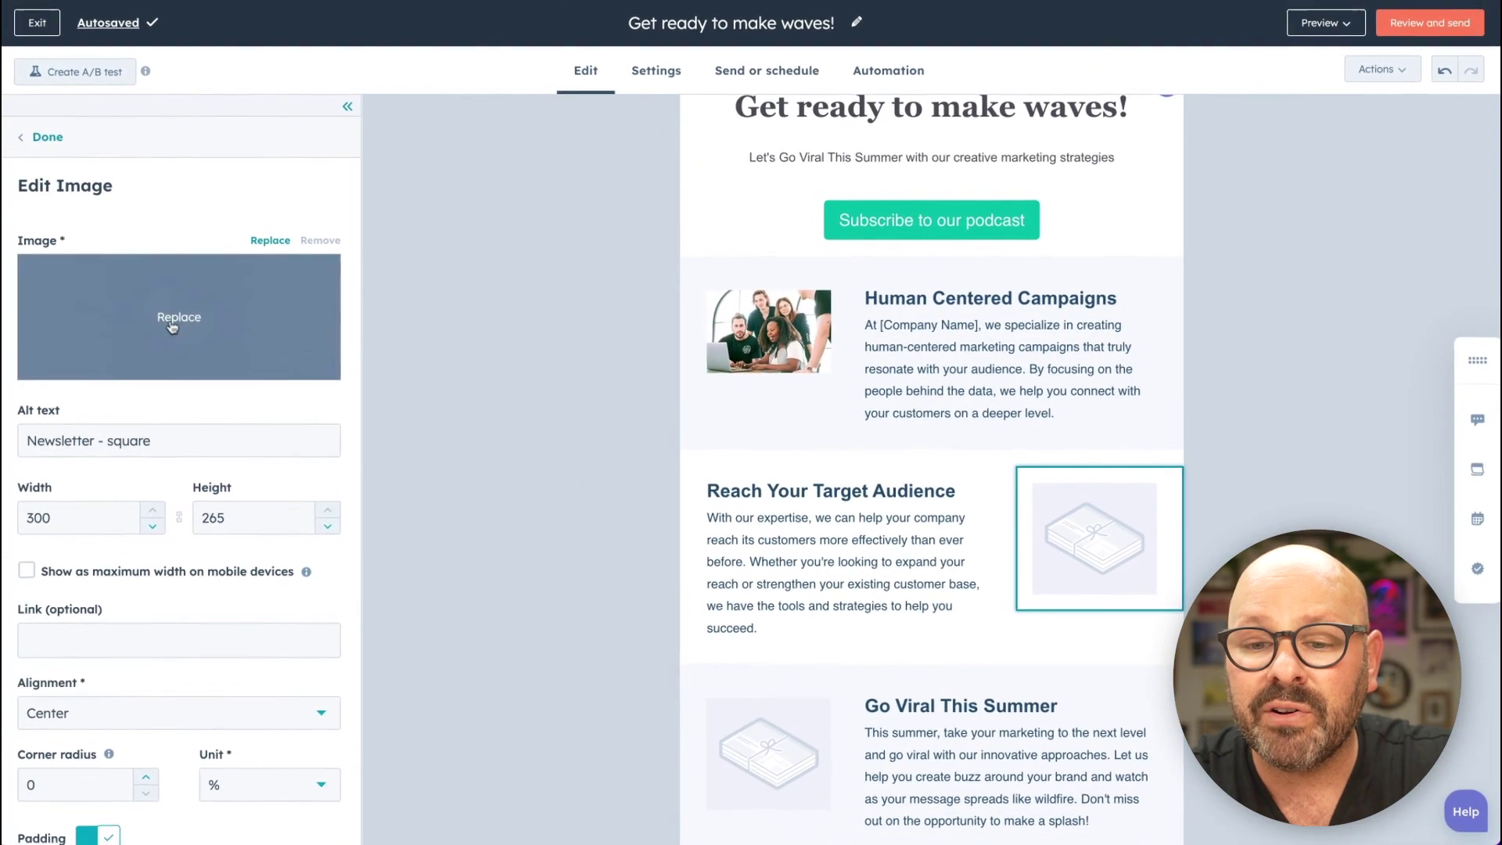
click(74, 313)
scroll(1091, 305, down, 3)
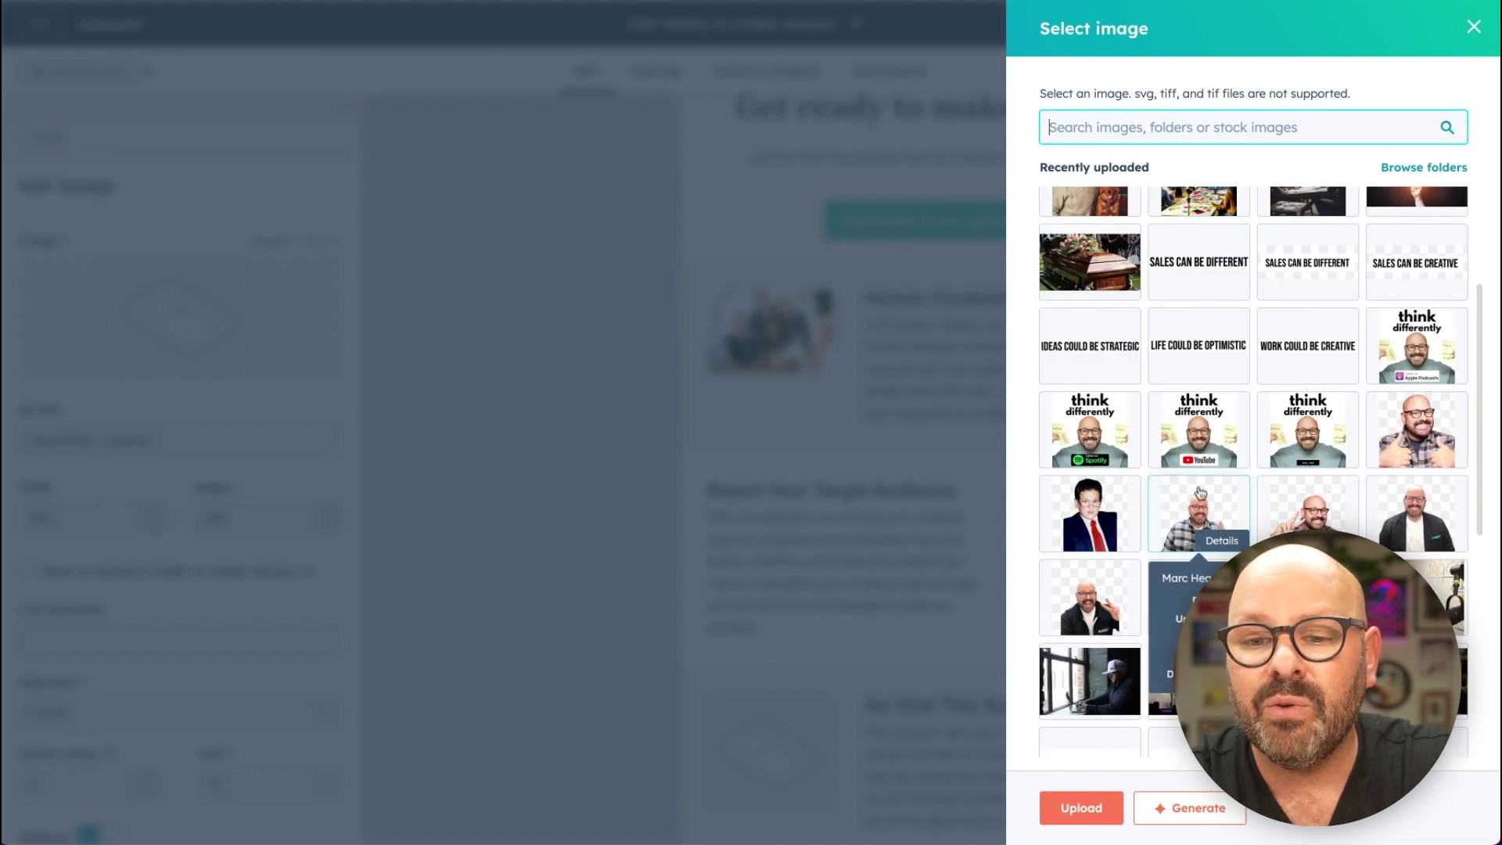
scroll(1095, 469, down, 2)
key(Escape)
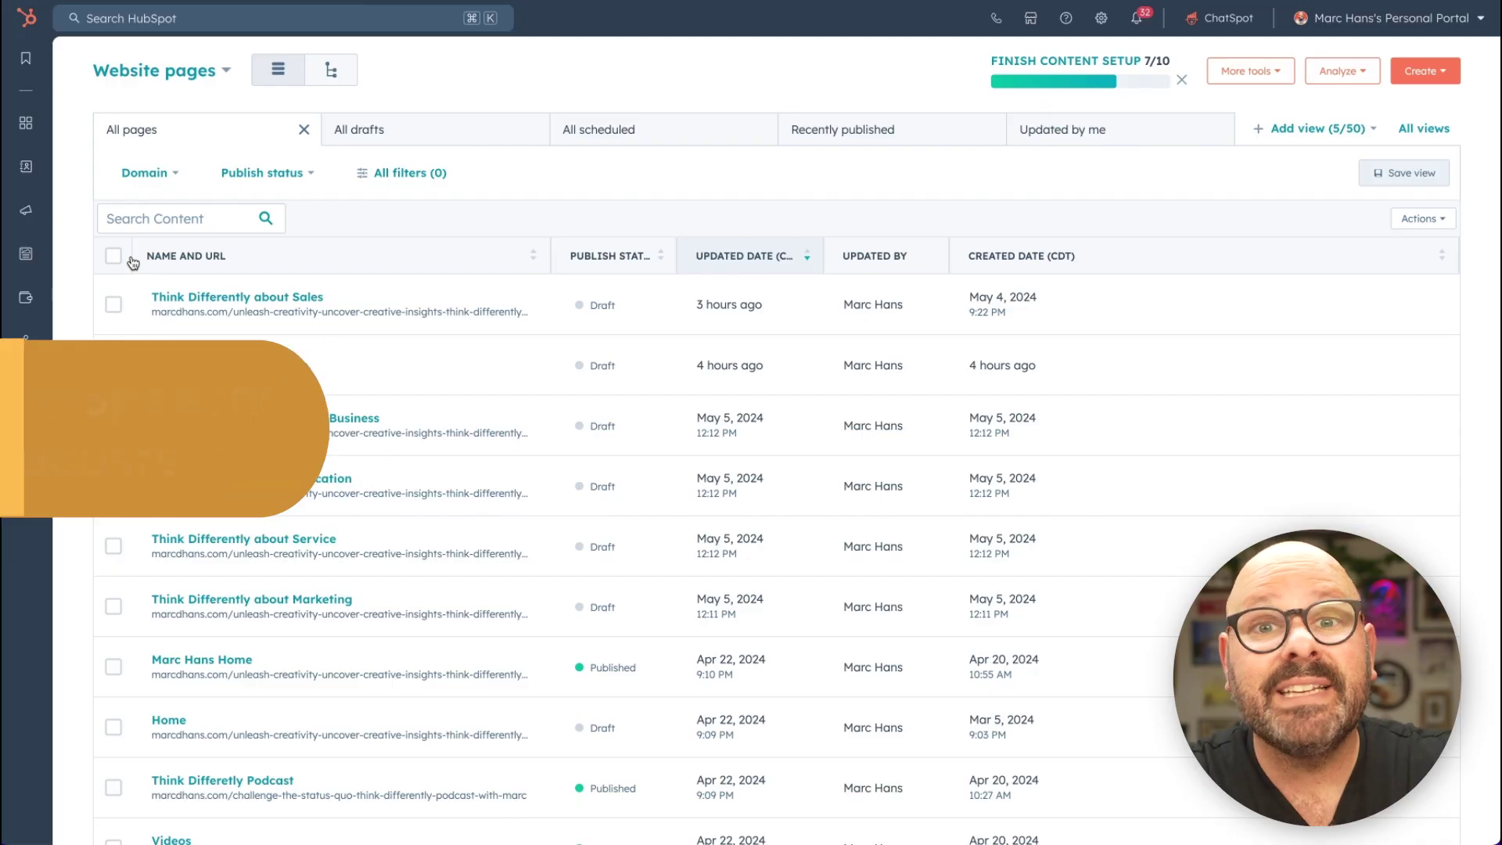
Go to the Podcasts section of HubSpot's content tools and create a new episode for the Think Differently show.
mouse_move(35, 221)
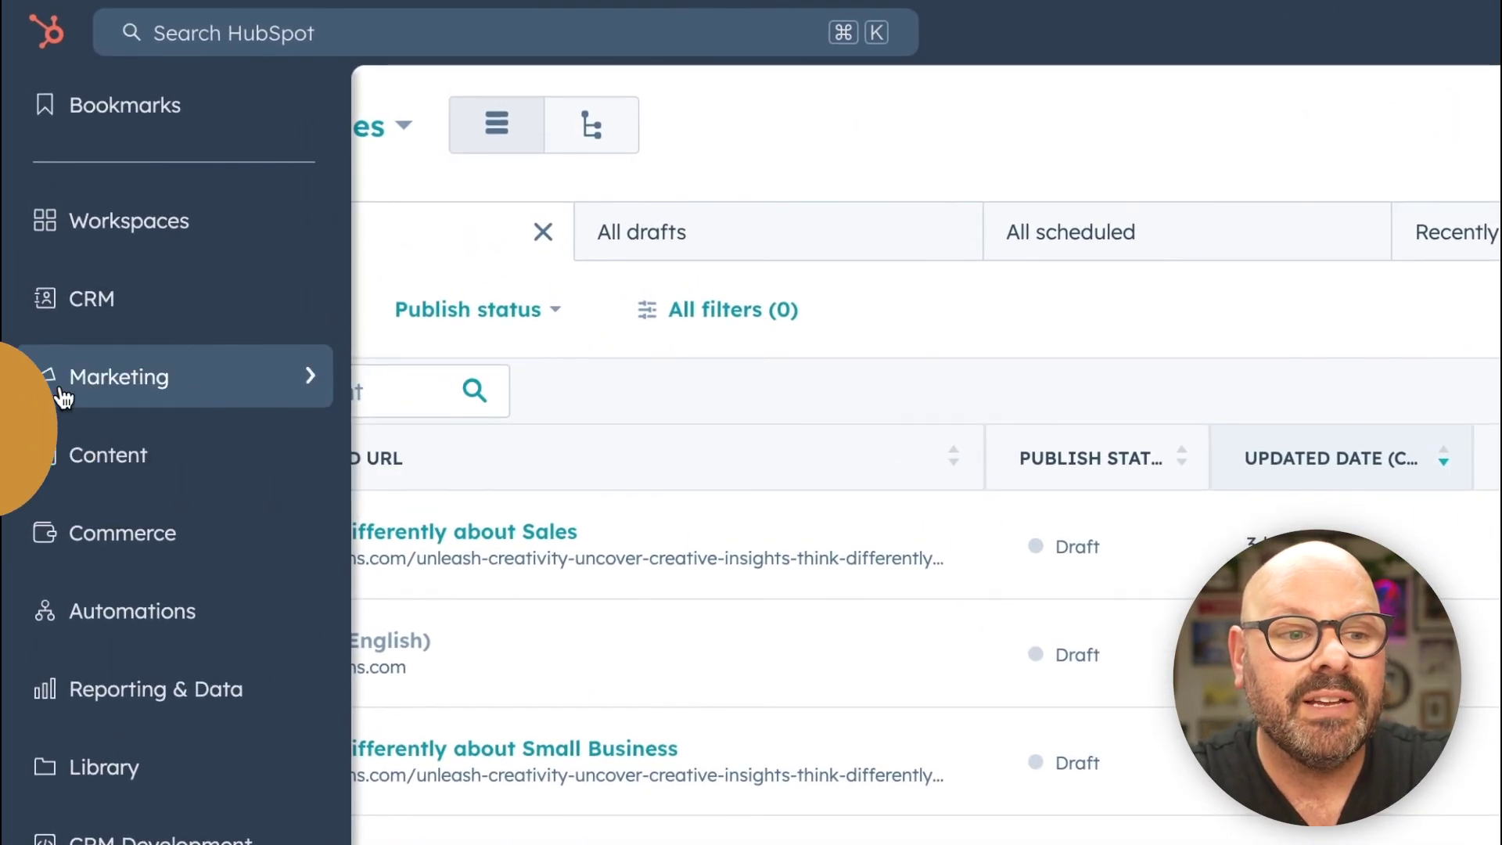
click(94, 449)
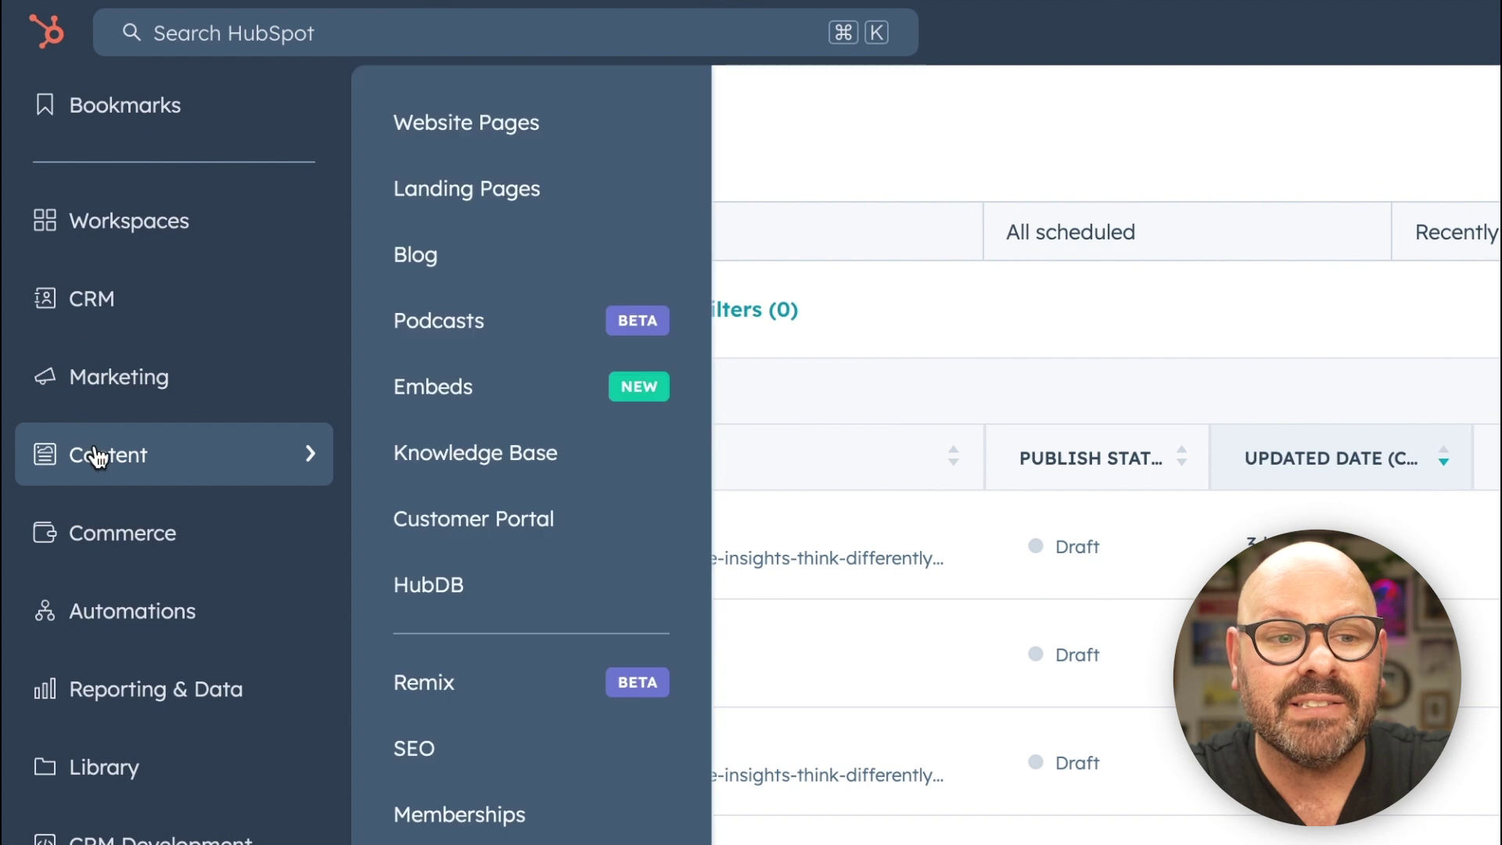
click(432, 322)
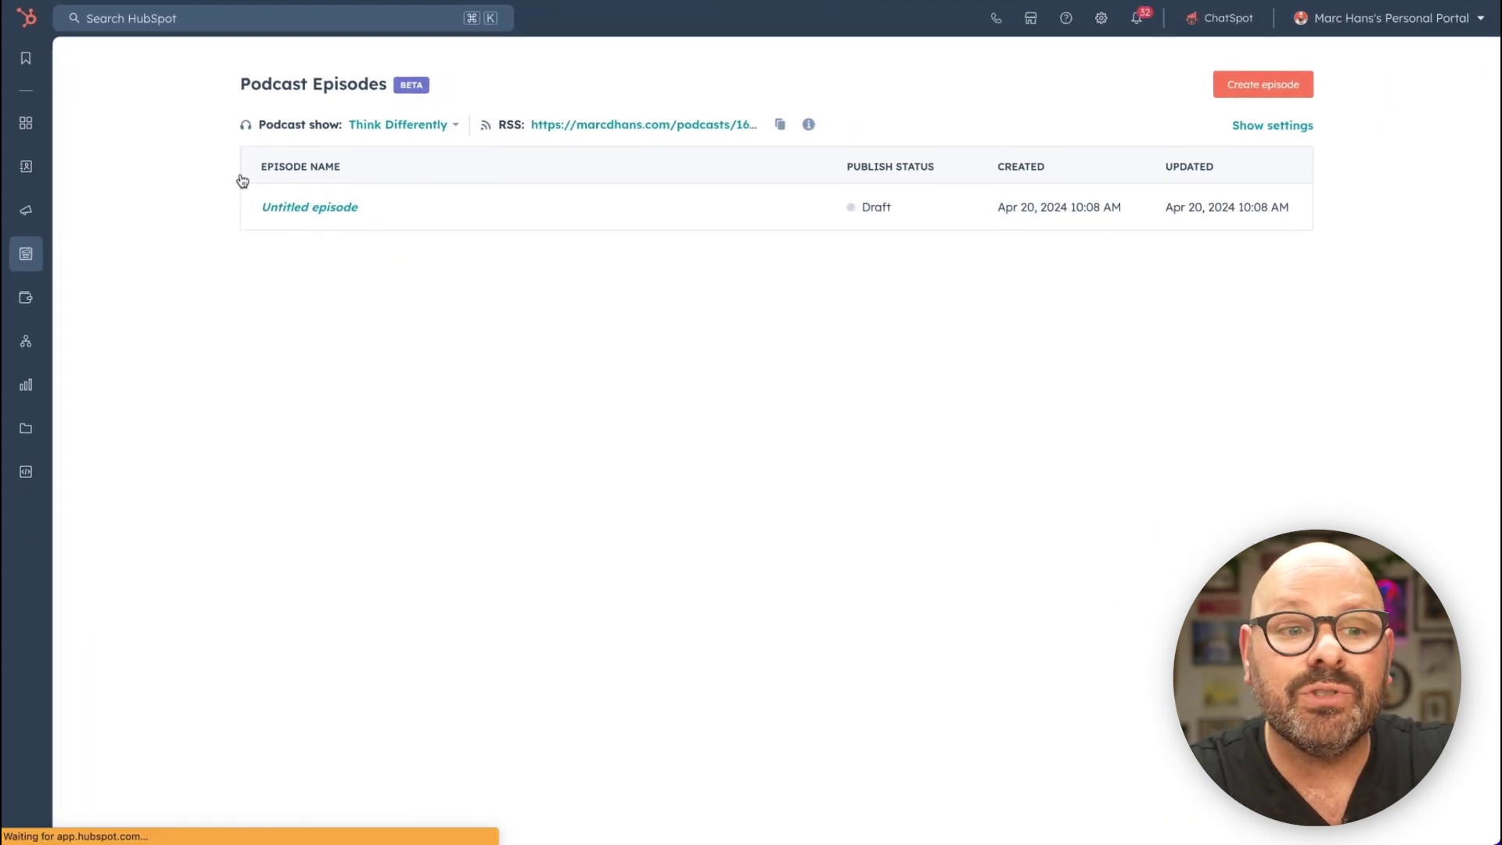
click(1274, 85)
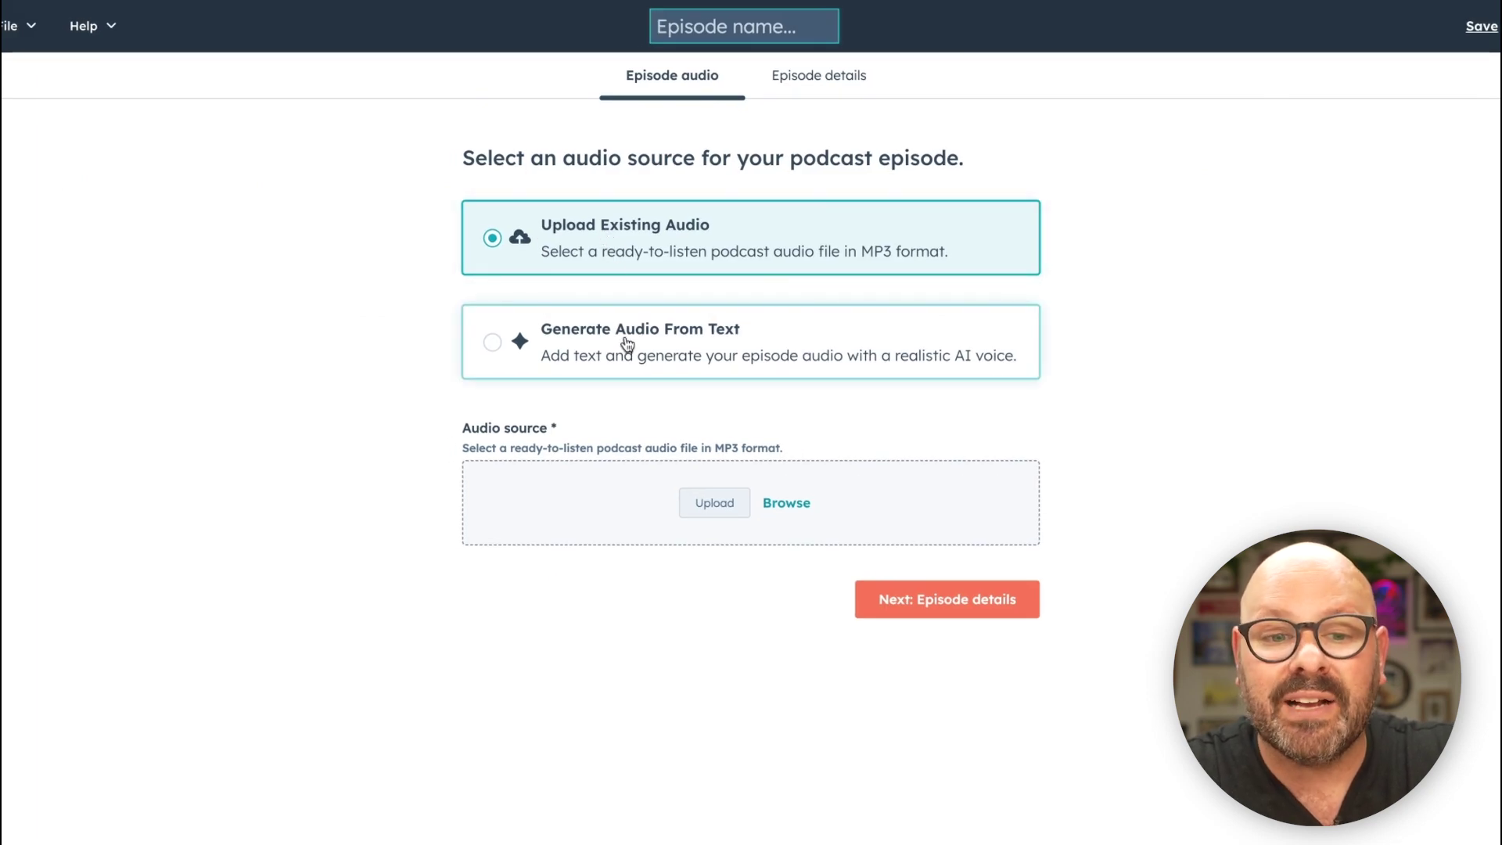
Set the episode's audio source to Generate Audio From Text, preview the AI voices and select Onyx.
click(494, 348)
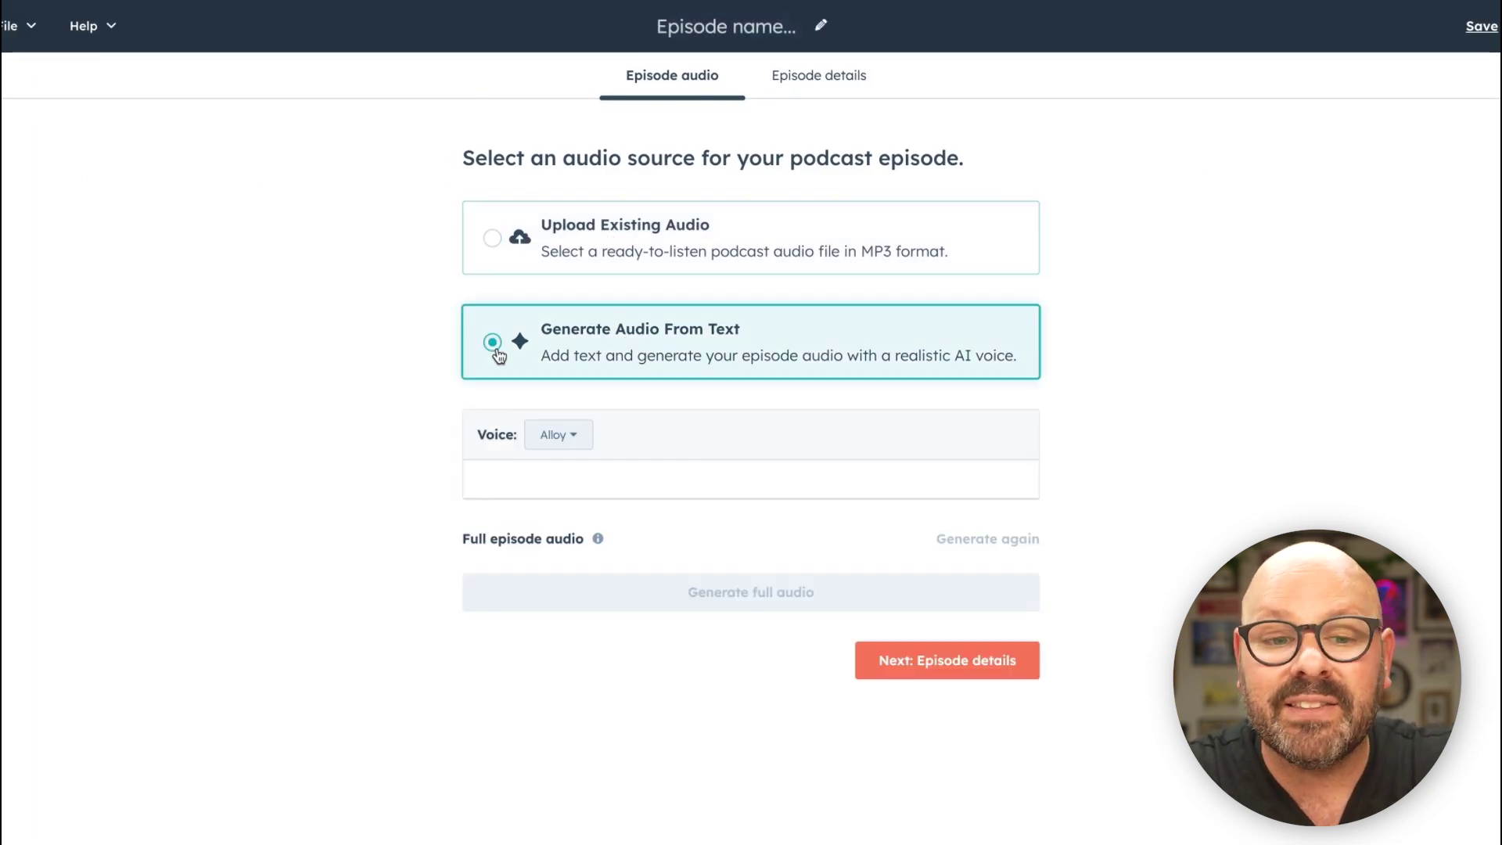
click(558, 435)
click(563, 489)
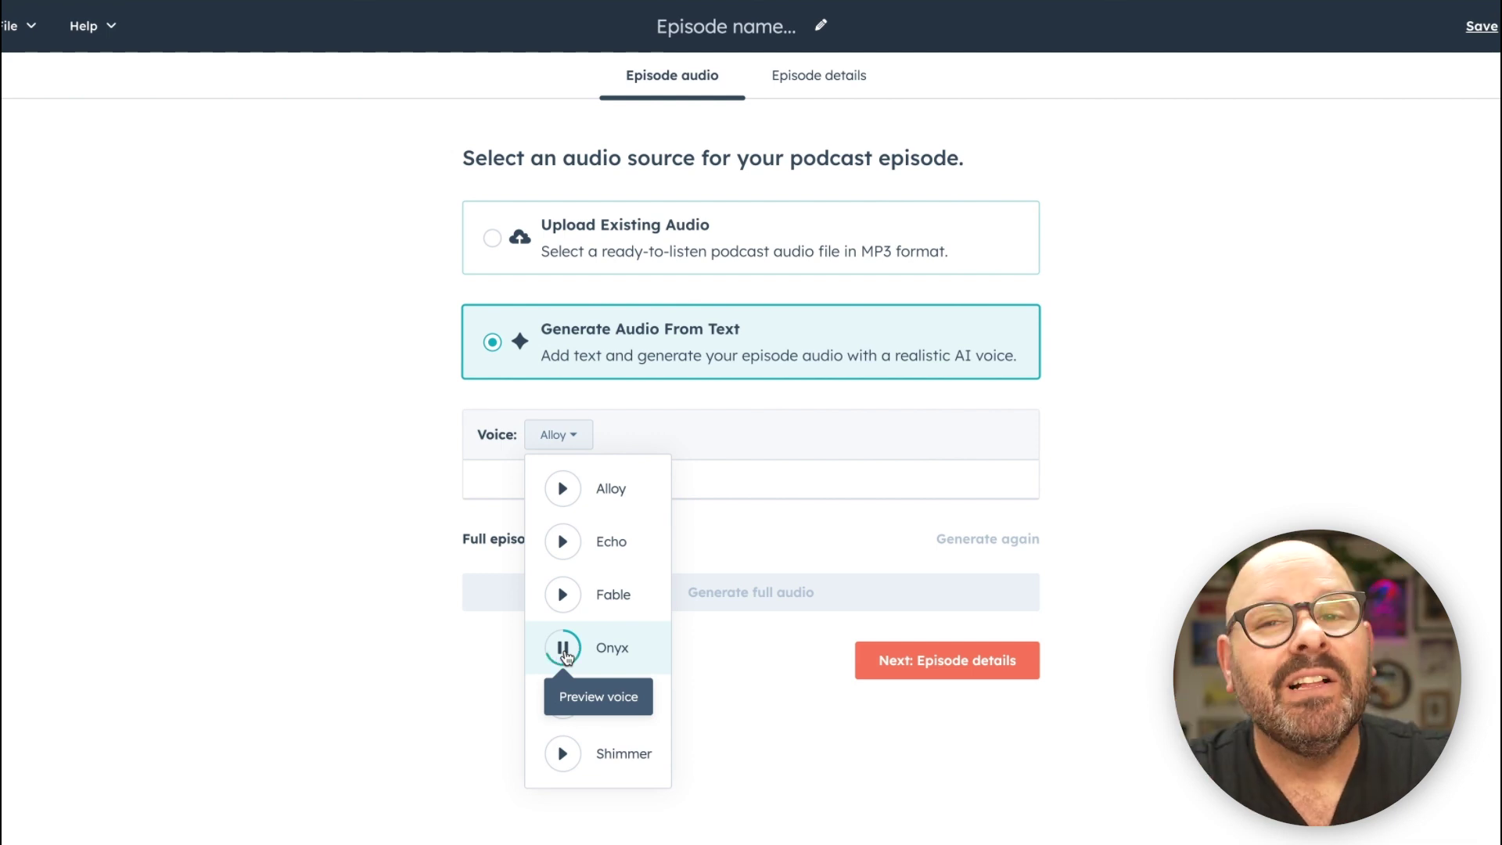
click(617, 649)
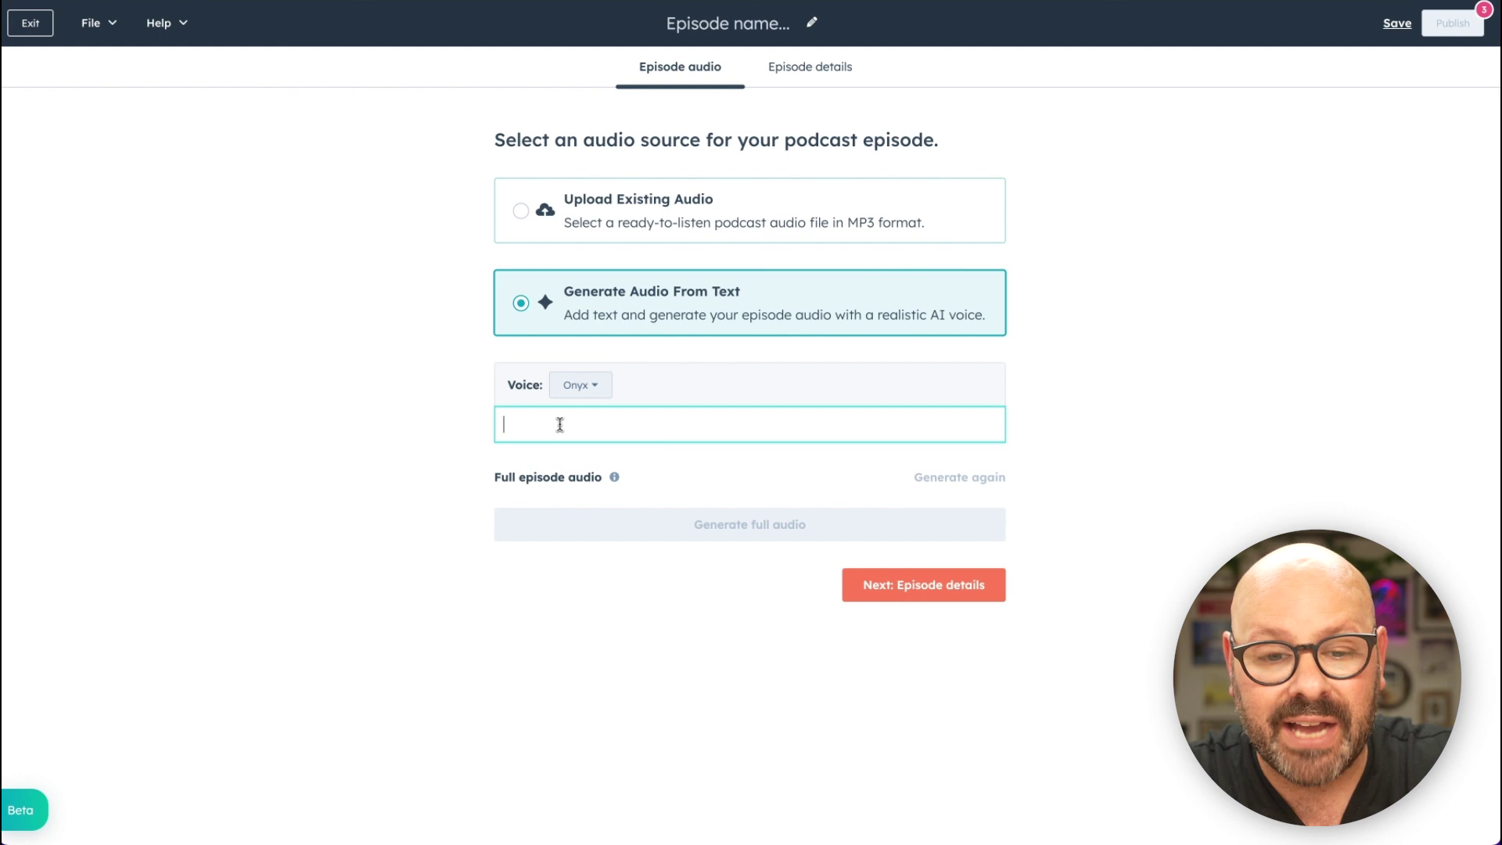
Enter the bio script starting "Bad student turned, award-winning educator", generate the full episode audio and listen to it.
text(Bad student turned, award-winning educator, turned, nonprofit founder, turned innovation consultant, turned sales and marketing leader, turned content creator, and professor at HubSpot, and somewhere along the way, turned into a father of 3.  Currently based in Chicago and living the dream as a Professor at HubSpot. Interested in board and advisory positions.  I can be bribed with donuts, coffee, skateboards, or long talks about the Grateful Dead , innovation and/or parenthood.)
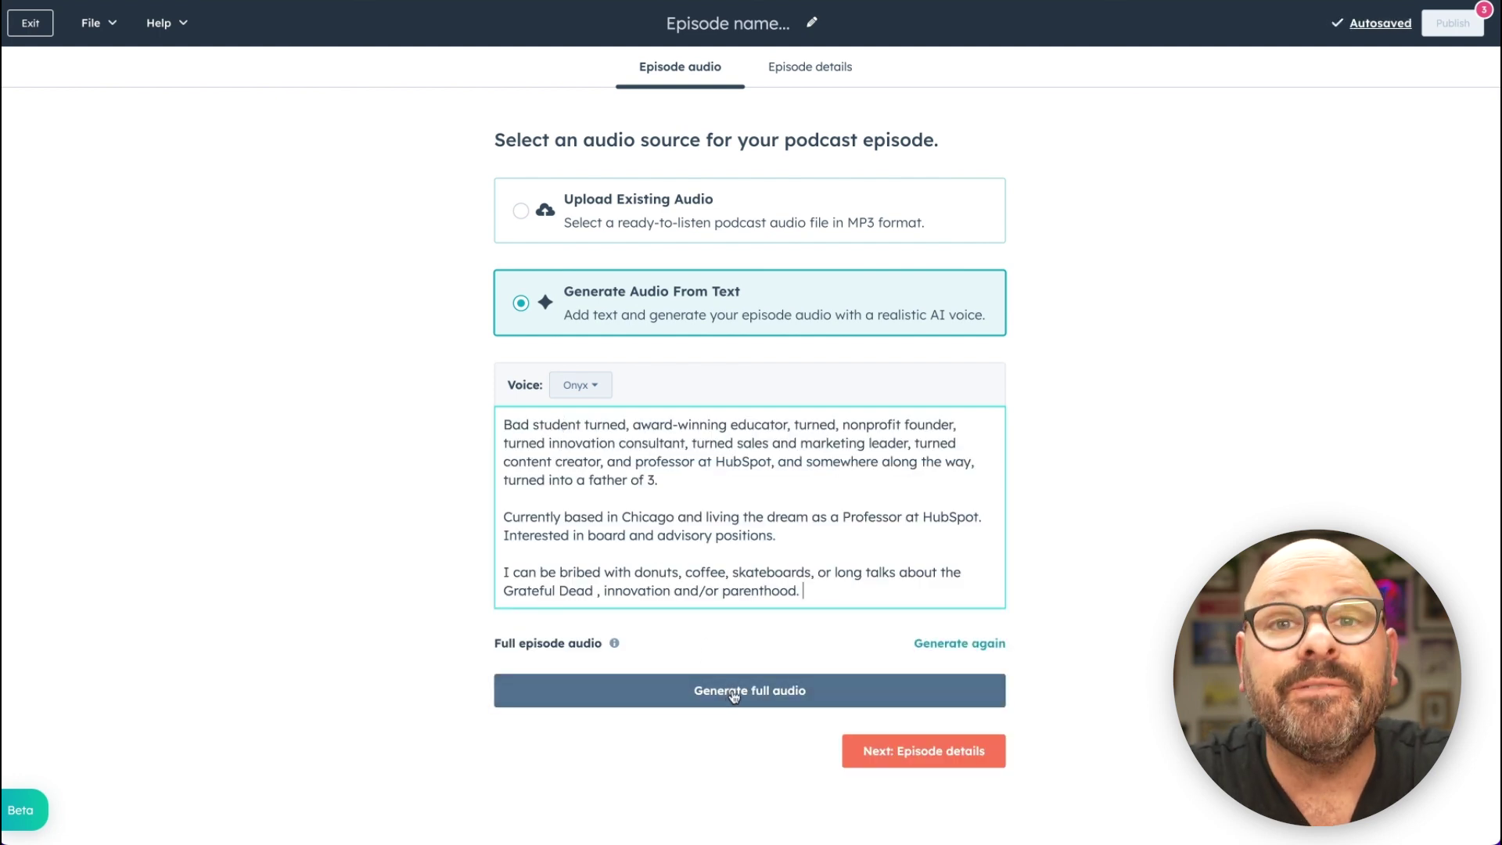
click(733, 692)
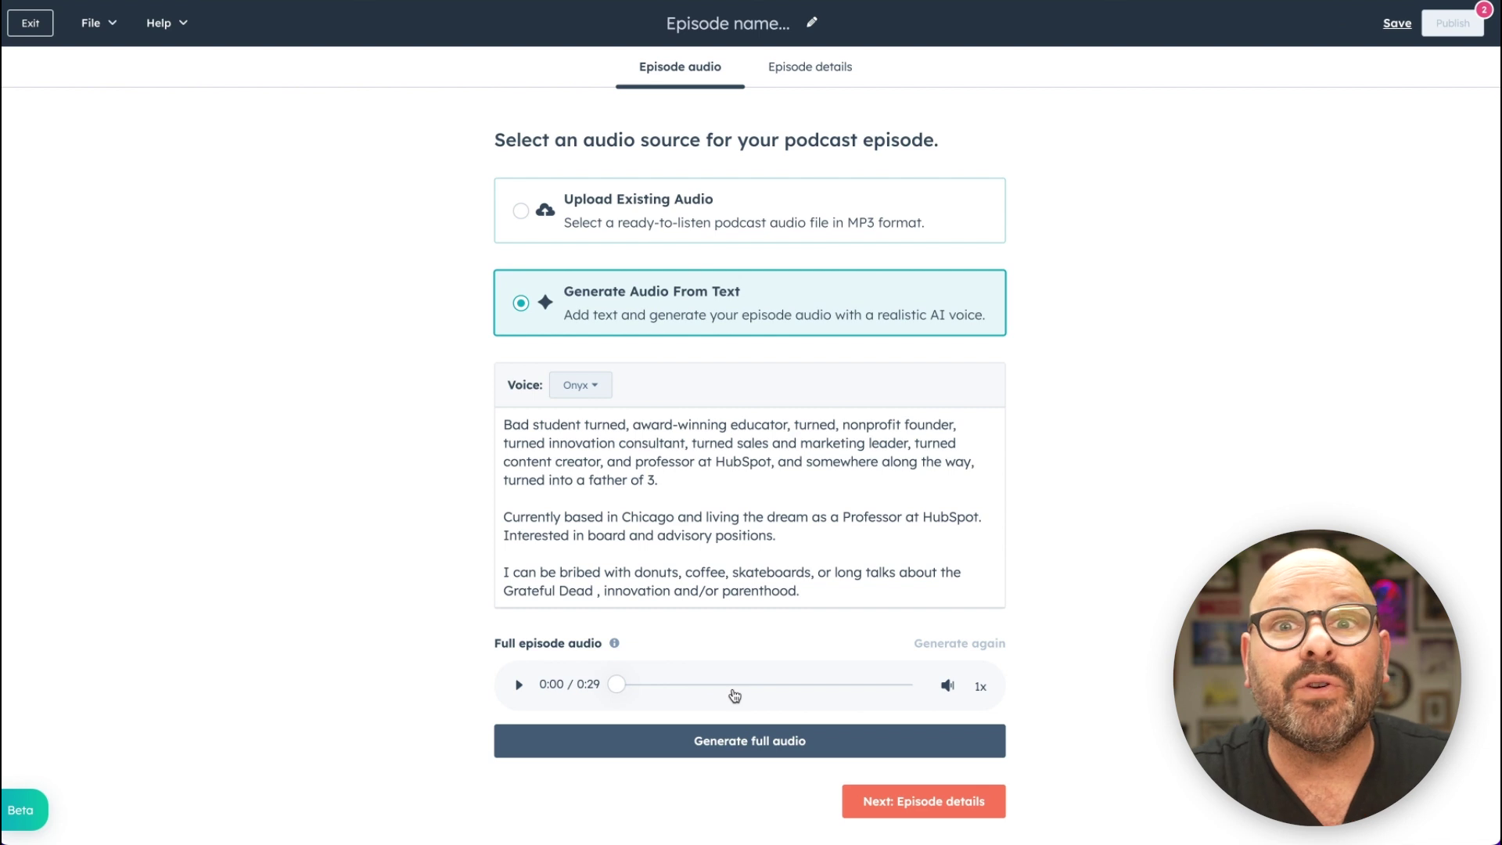
click(518, 686)
key(XF86AudioRaiseVolume)
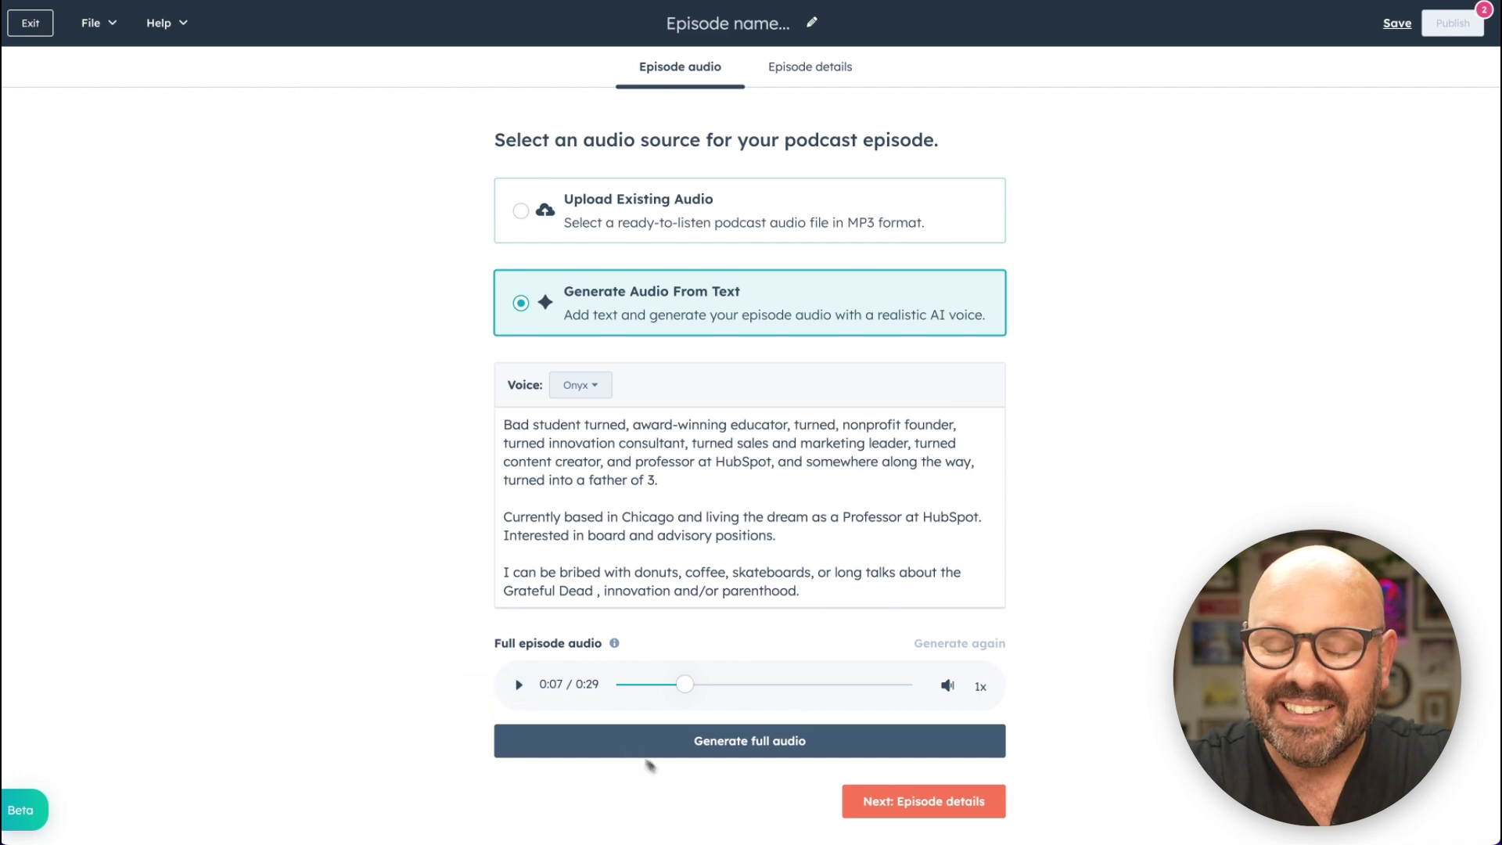
In the episode details, set the title to "Introduction to Think Differently" and add show notes describing people who challenge the status quo.
click(894, 812)
click(640, 238)
text(Introduction to Think Differently)
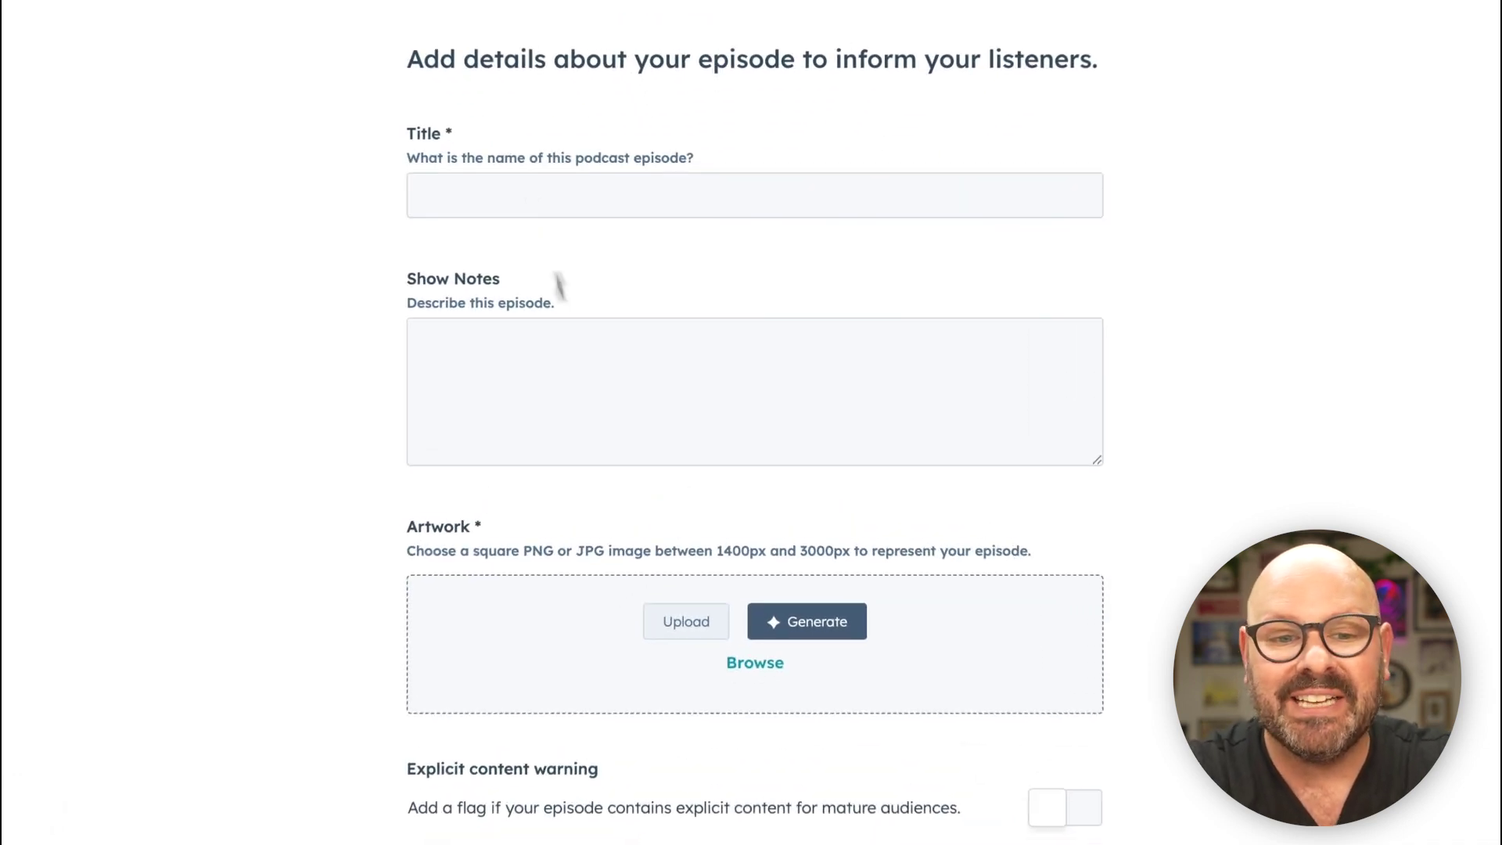
key(Tab)
text(Think Differently is a show that explores people who are challenging the status quo in how they do their work and choose to live their life. From artists and entrepreneurs to designers and doctors; hear the stories, learn the insights and learn what it takes to Think Differently.)
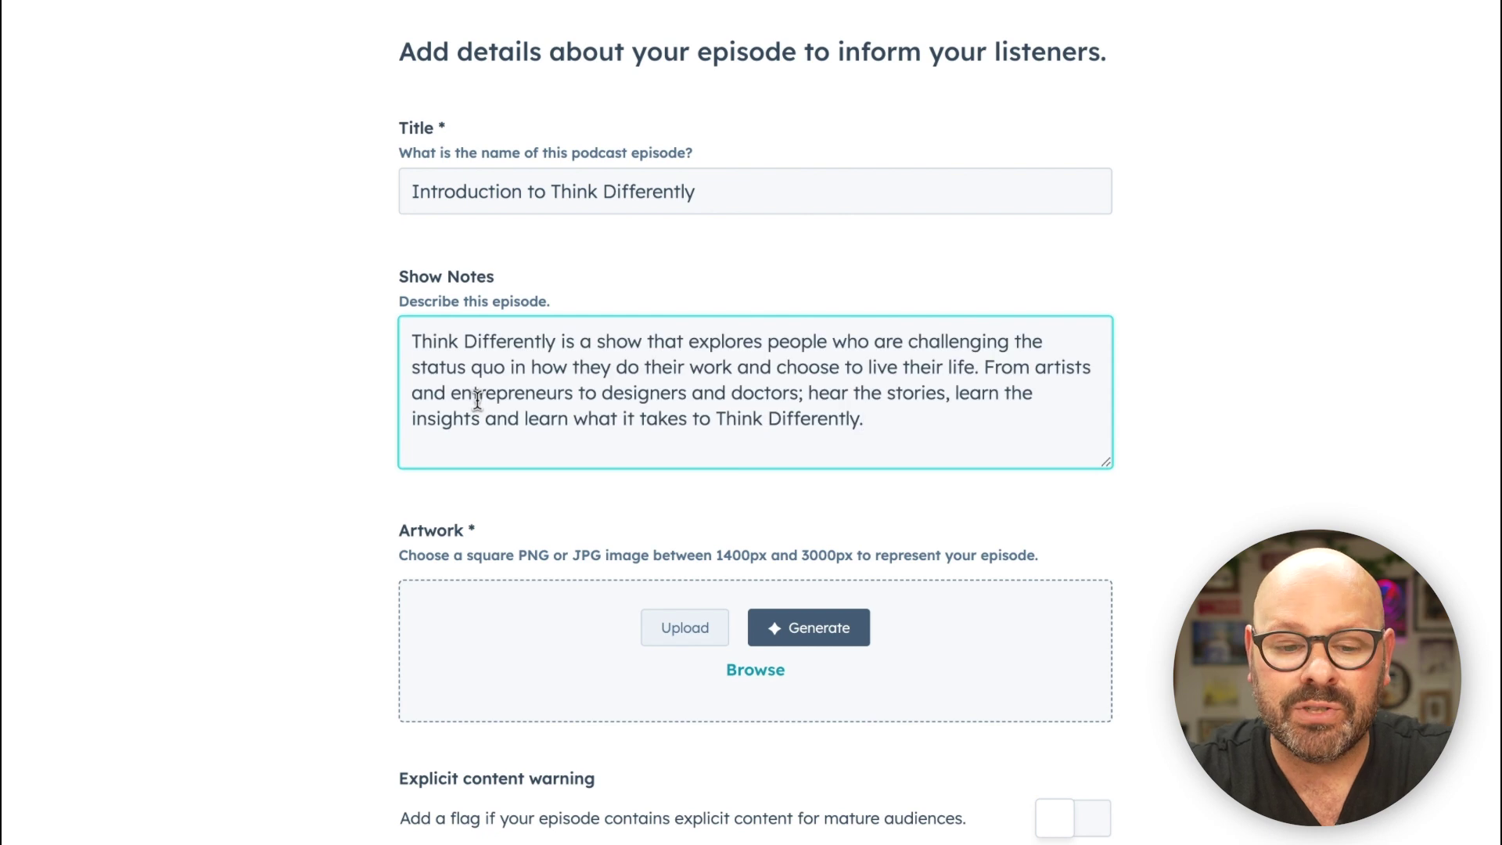
Set the episode artwork to the existing "think differently" image with the YouTube logo and publish the episode.
click(682, 628)
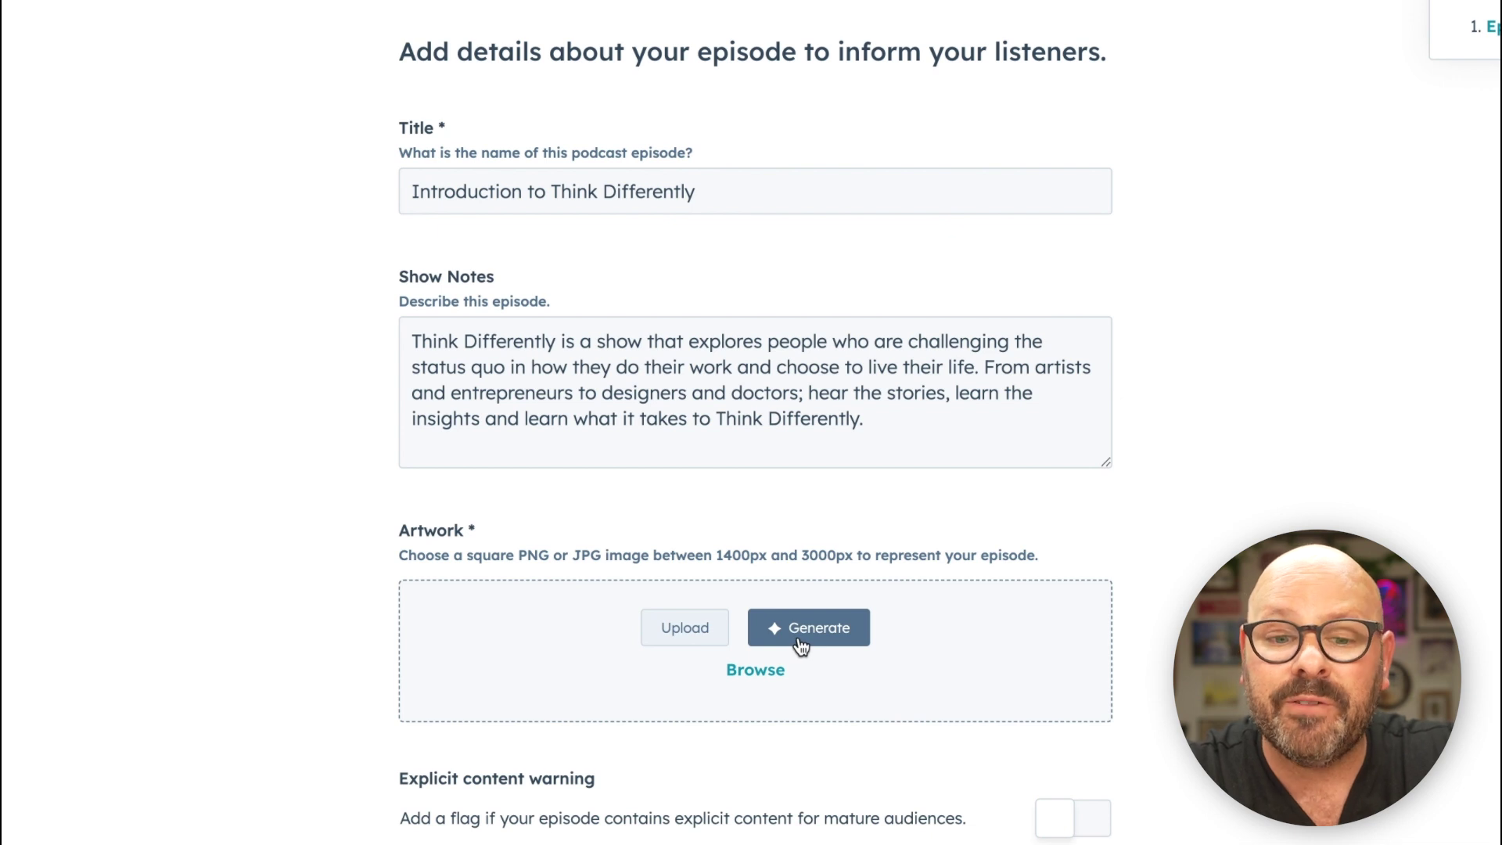
click(770, 671)
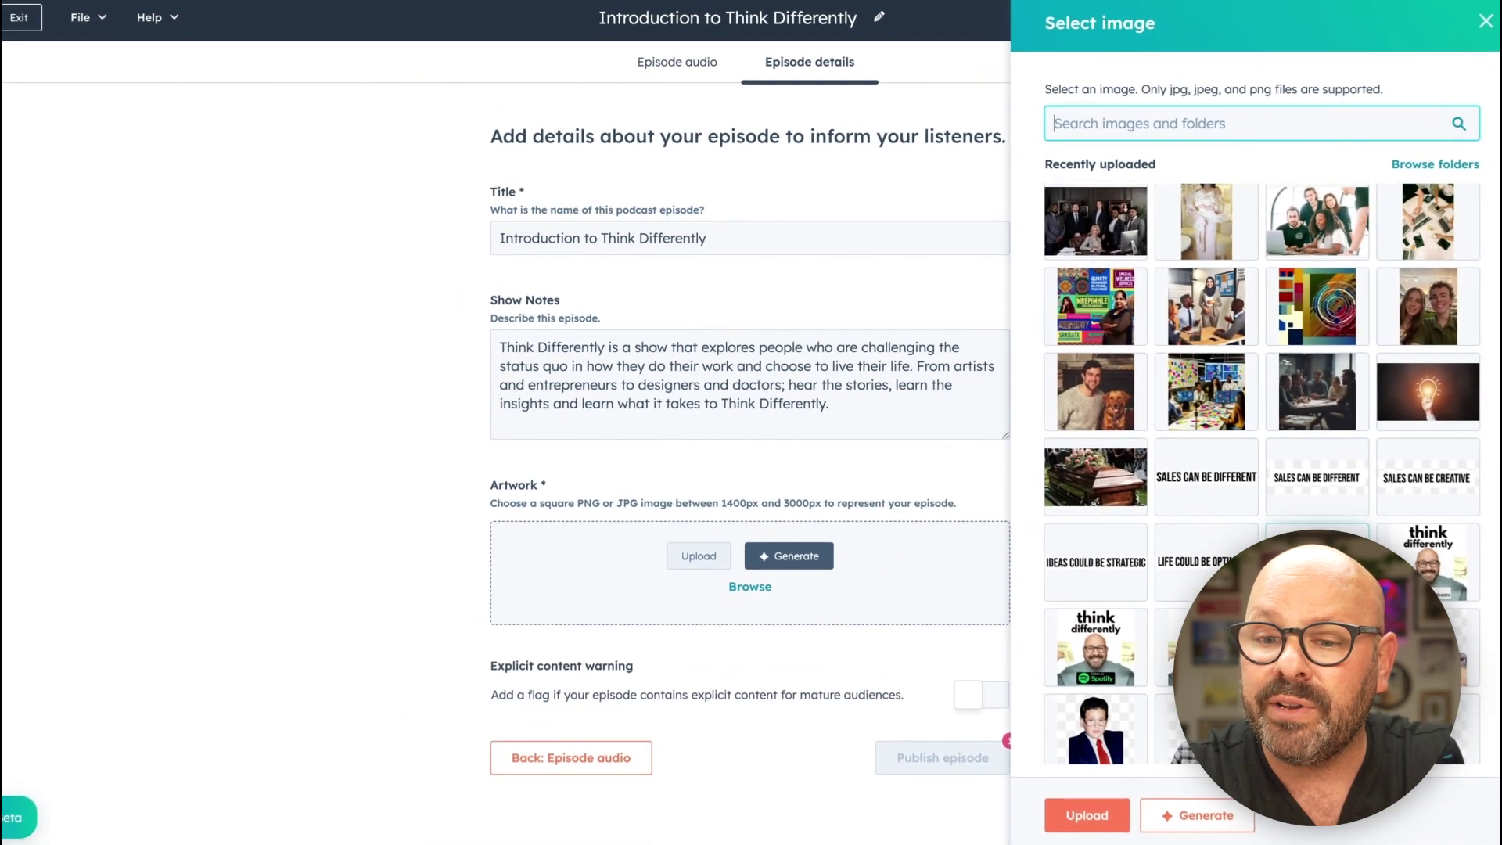
click(1197, 641)
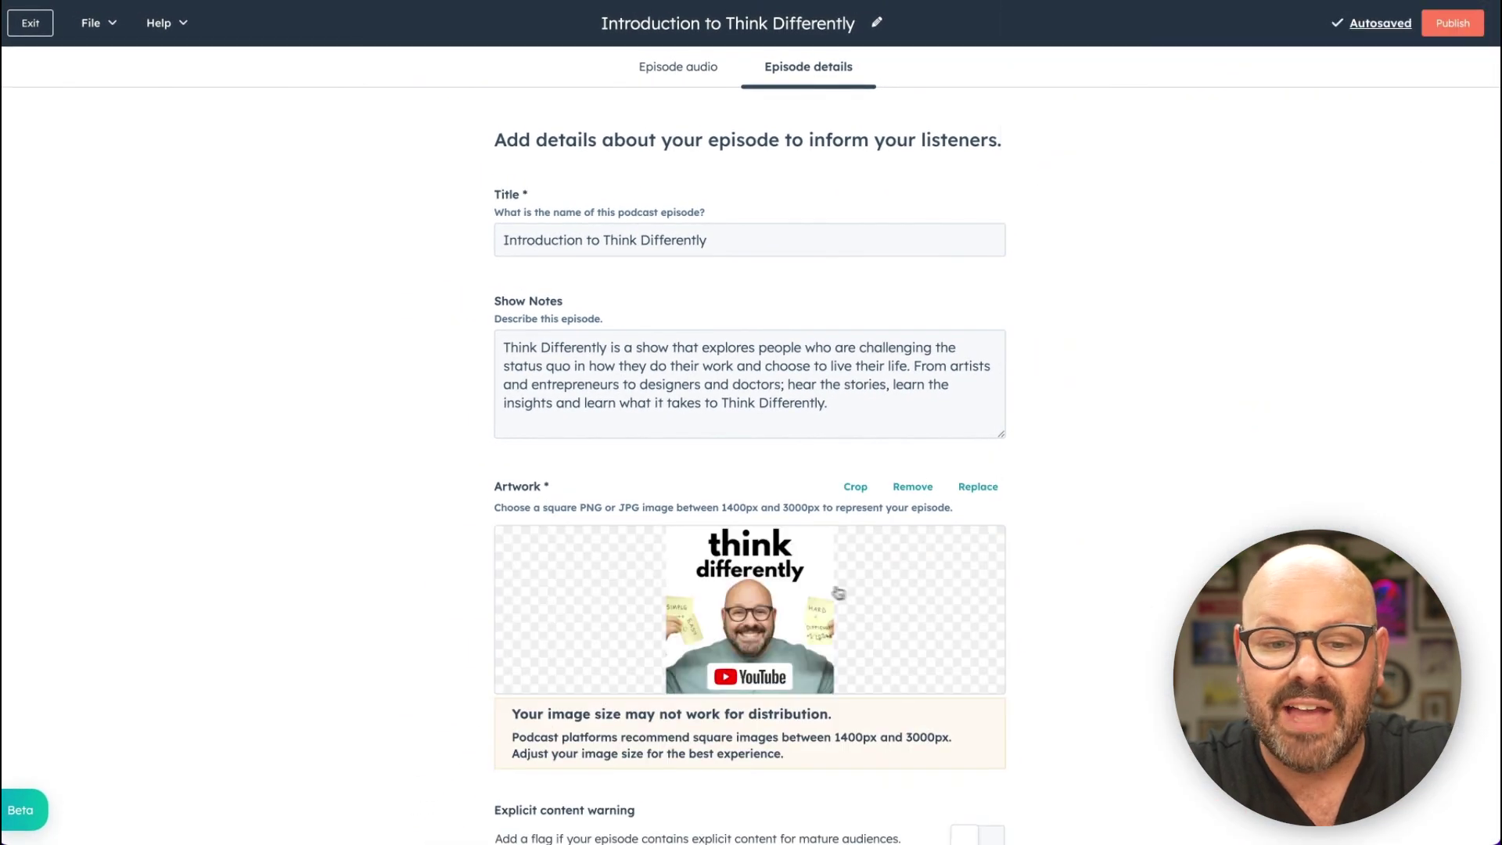
scroll(849, 594, down, 2)
click(901, 781)
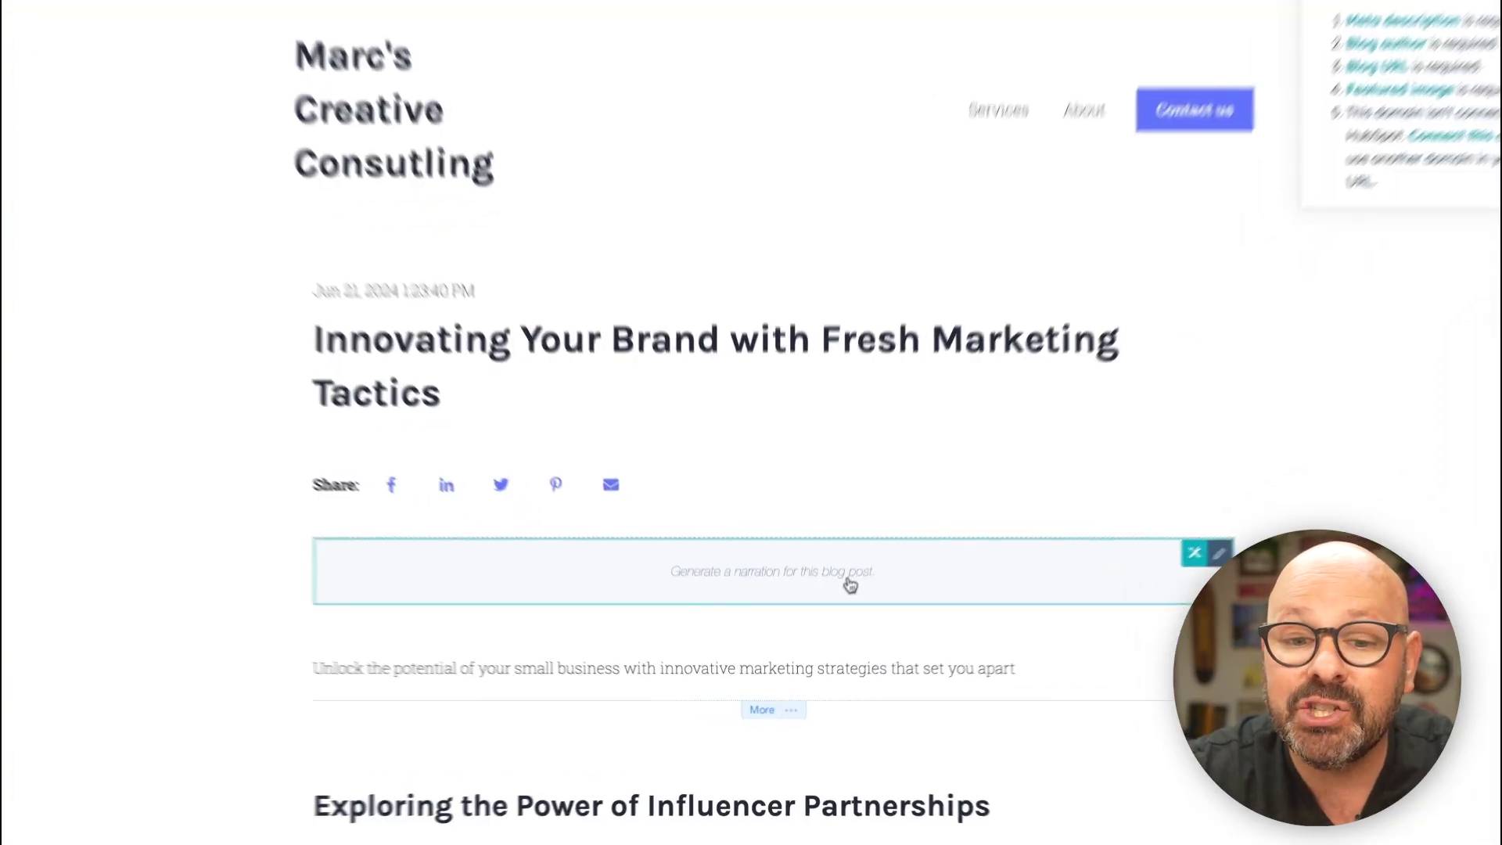
Open post narration for the blog post "Innovating Your Brand with Fresh Marketing Tactics" and review the narration transcript.
click(865, 527)
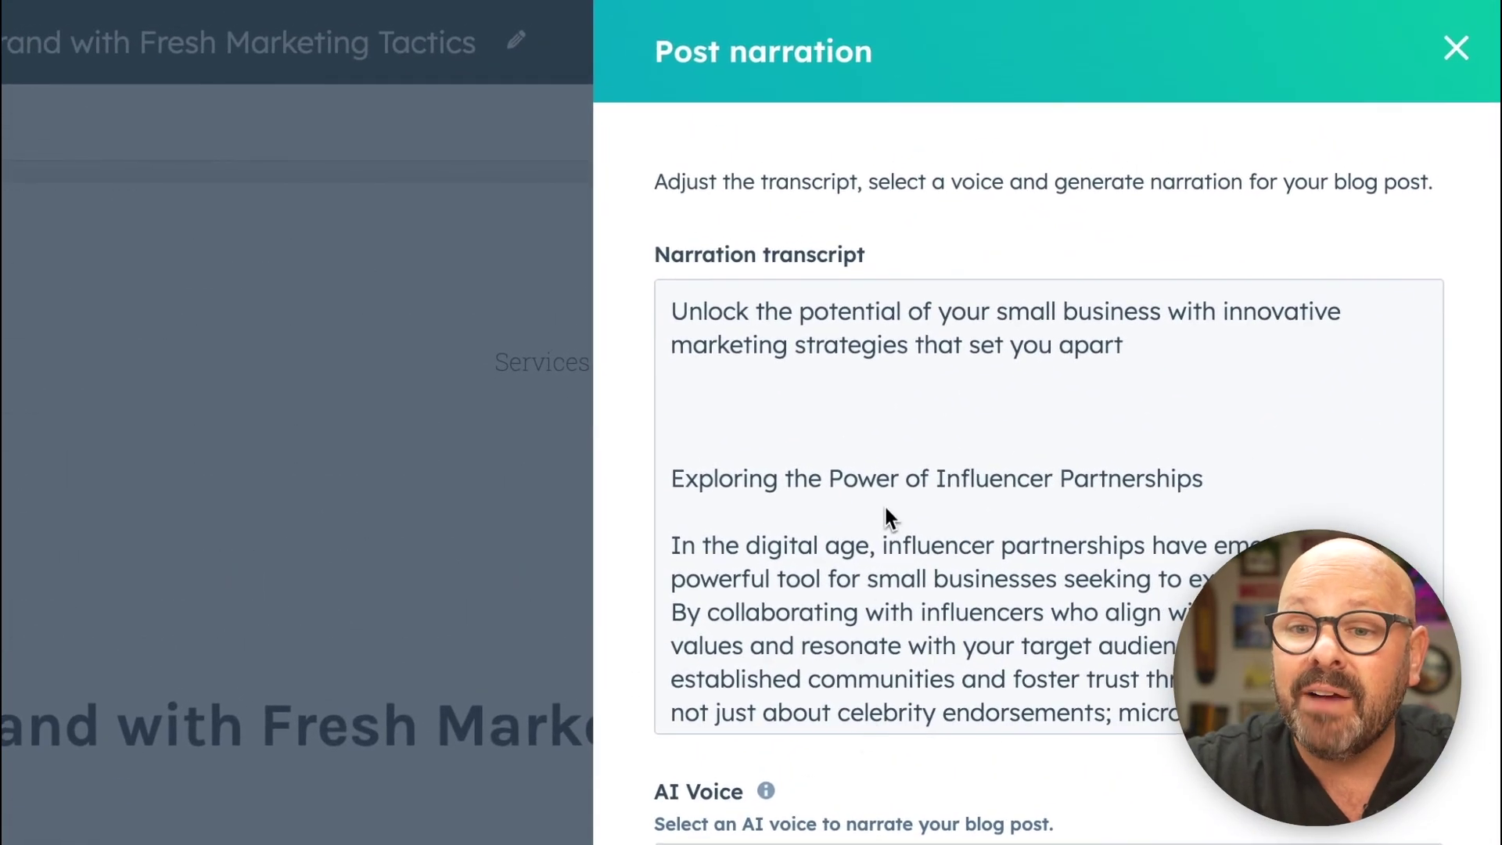
scroll(886, 512, down, 5)
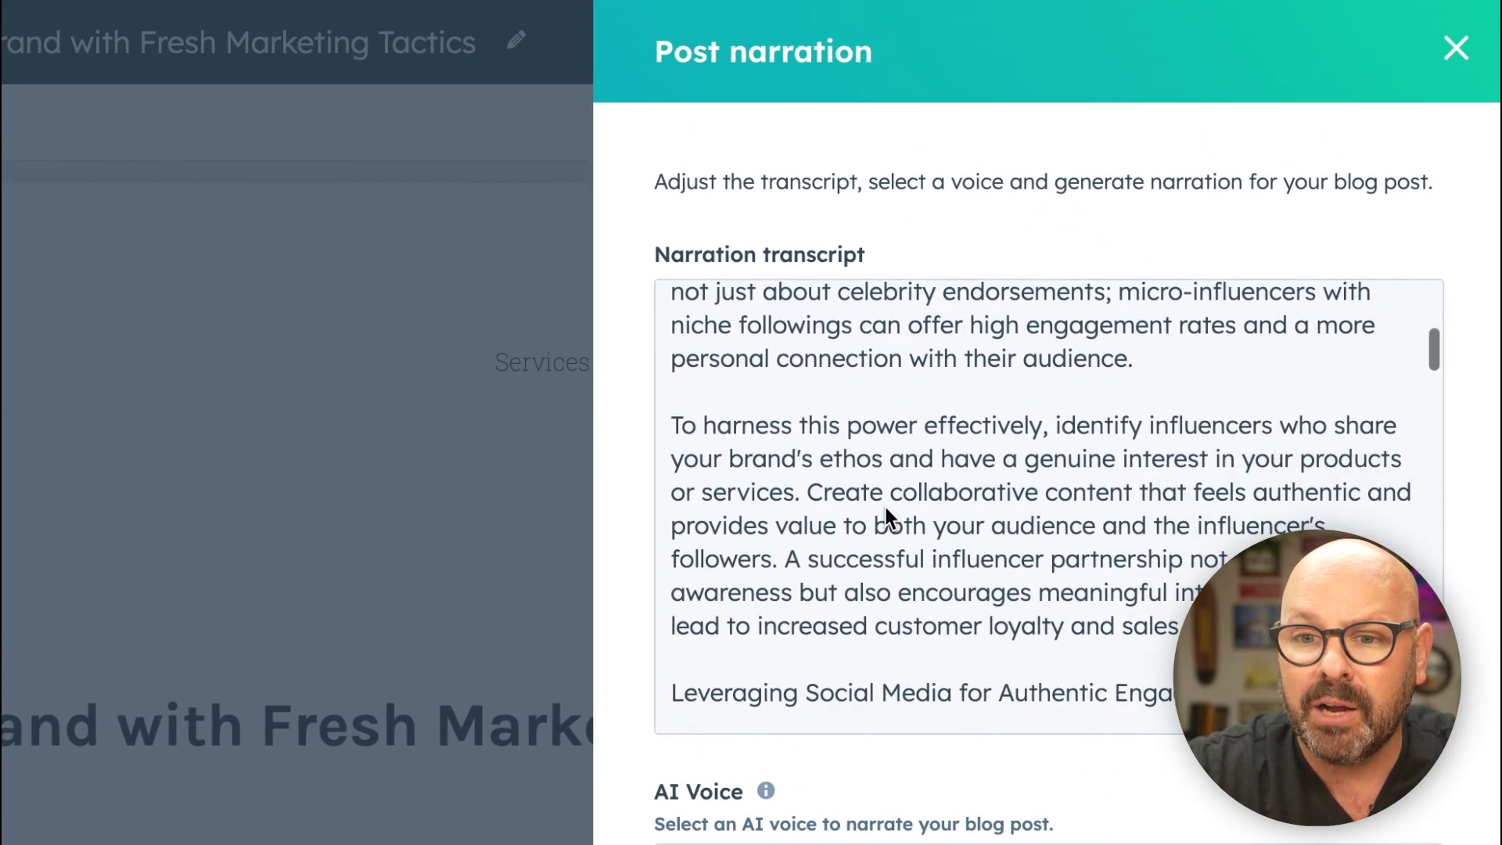
scroll(886, 516, down, 1)
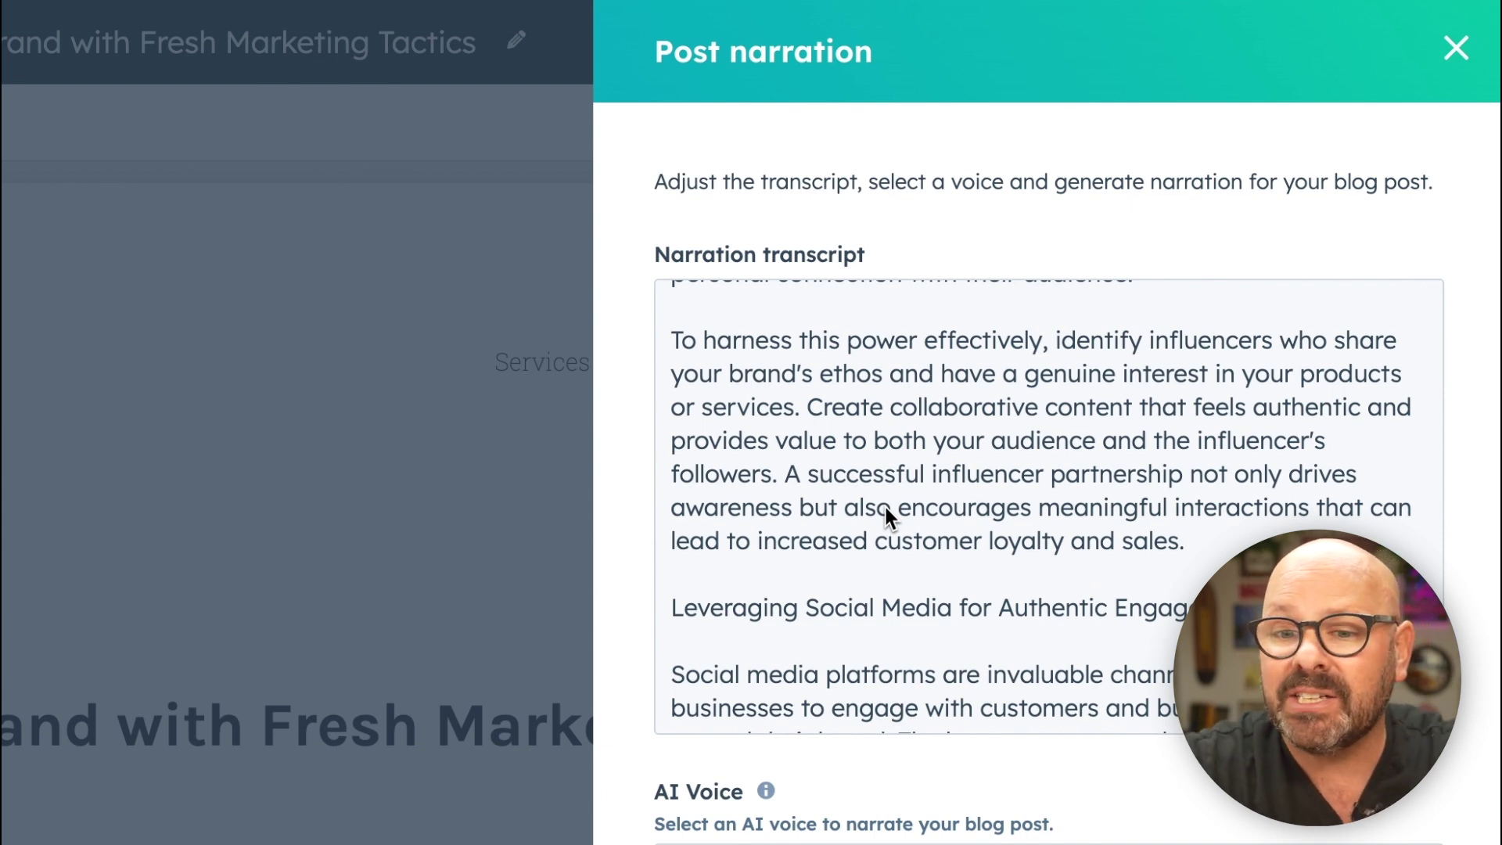
scroll(886, 507, down, 2)
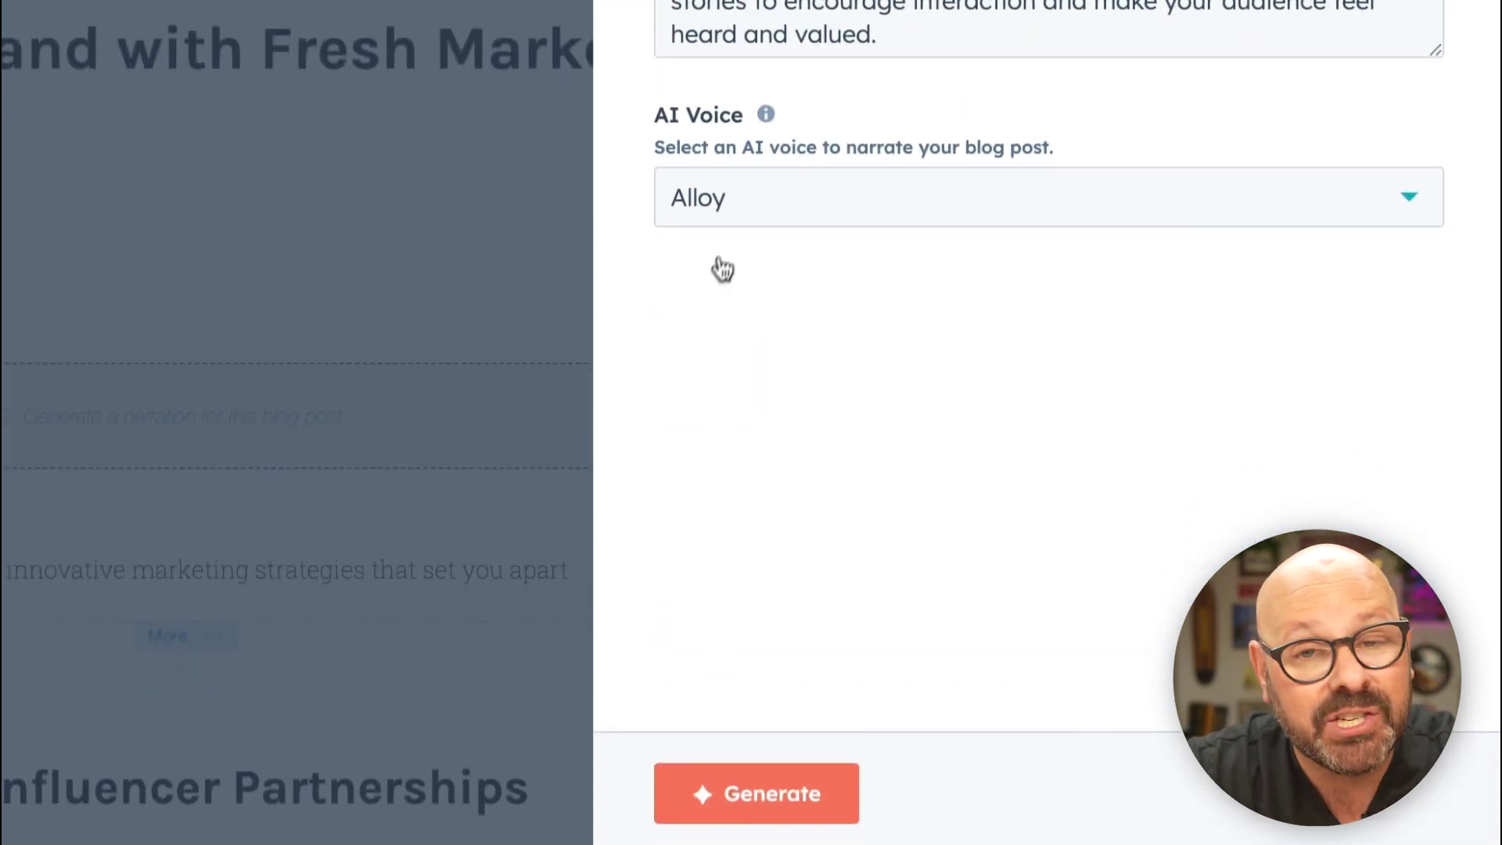
Preview the Echo and Onyx AI voices and generate the blog post narration with the Alloy voice.
click(741, 199)
click(728, 374)
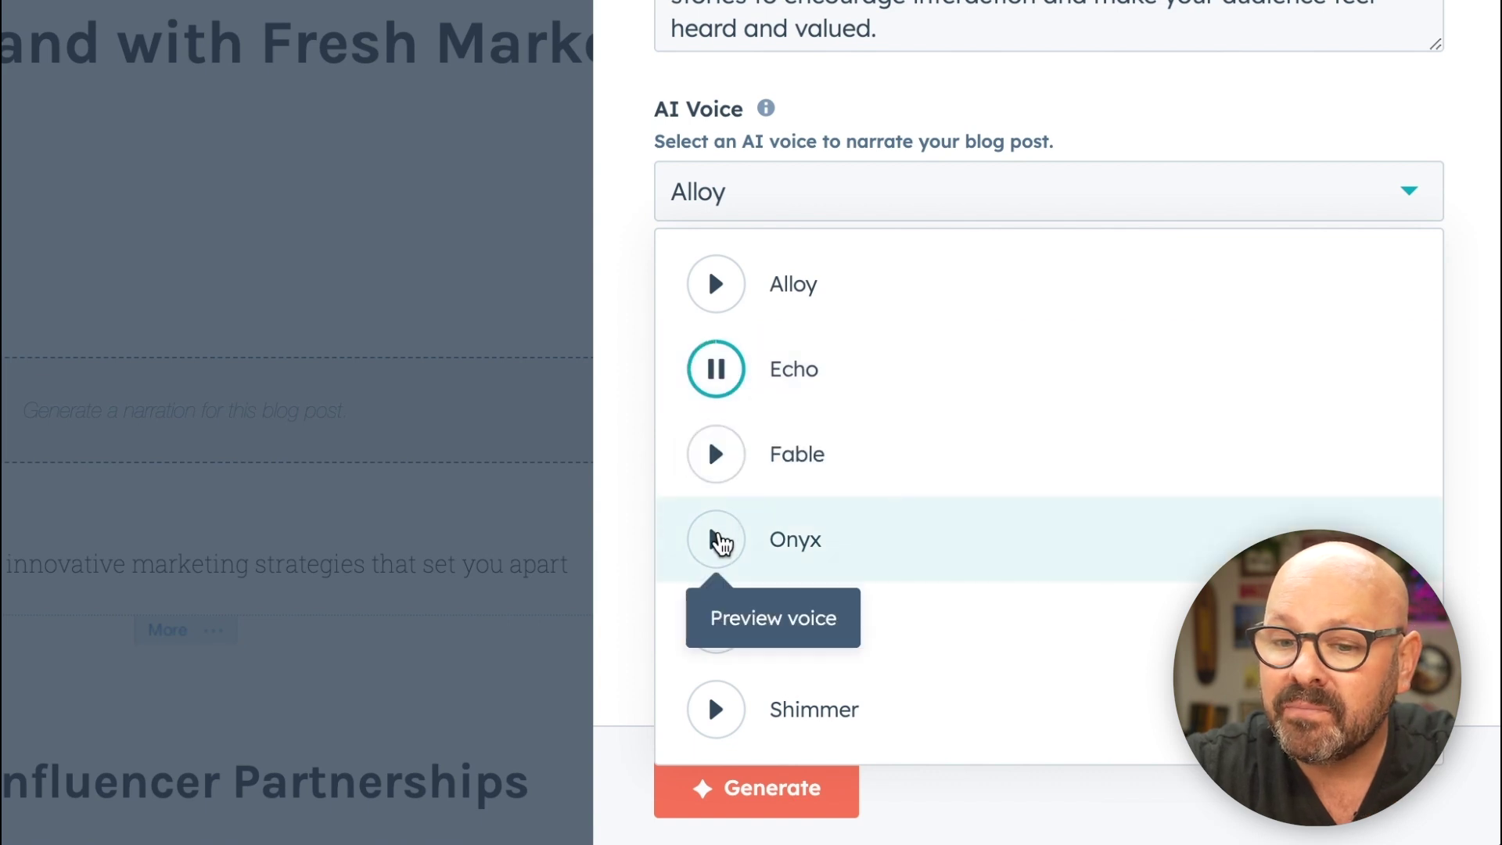
click(717, 539)
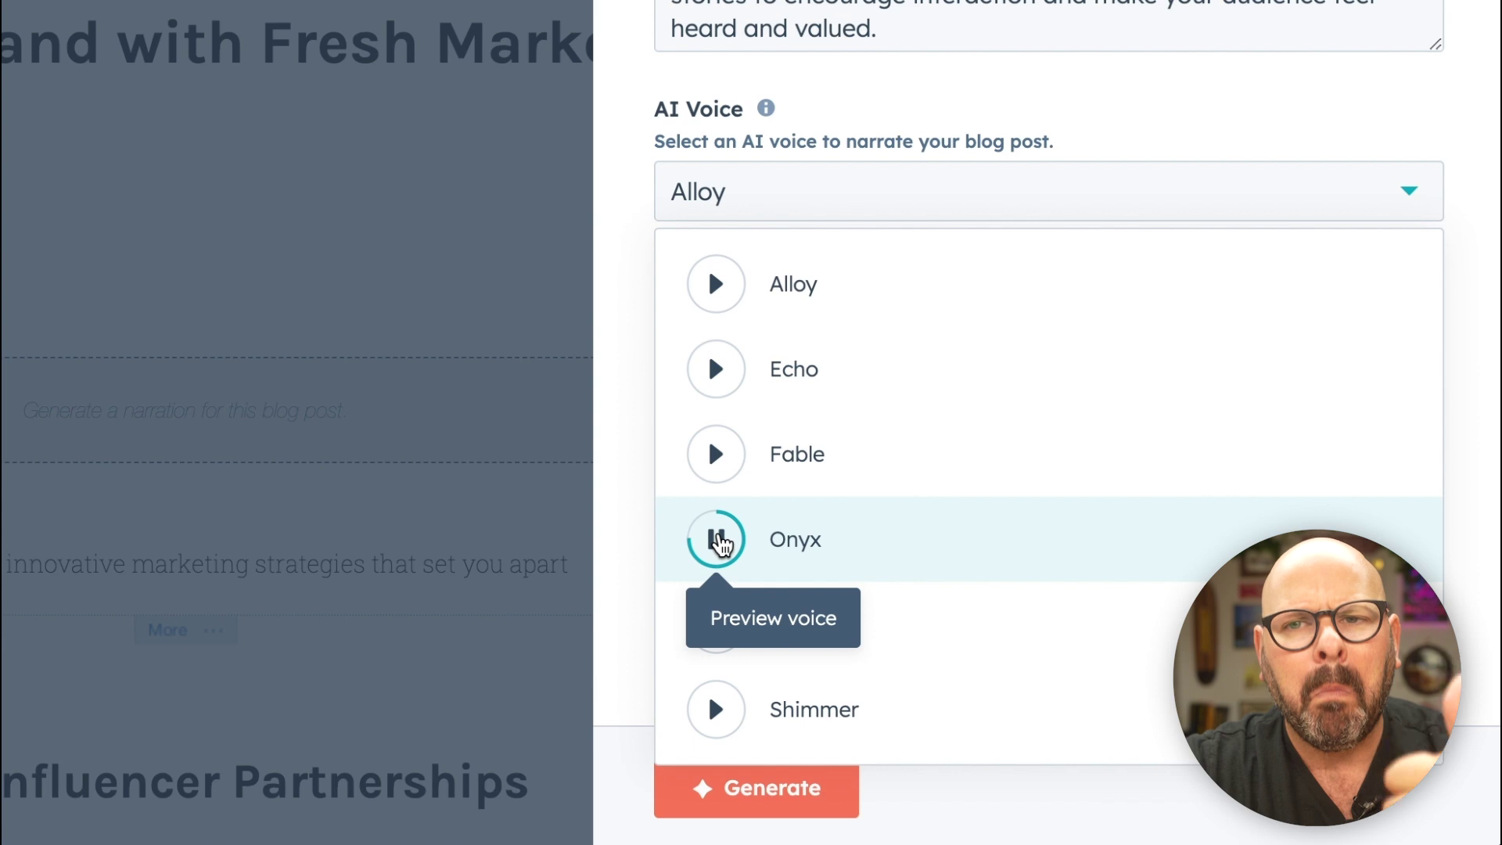
click(638, 263)
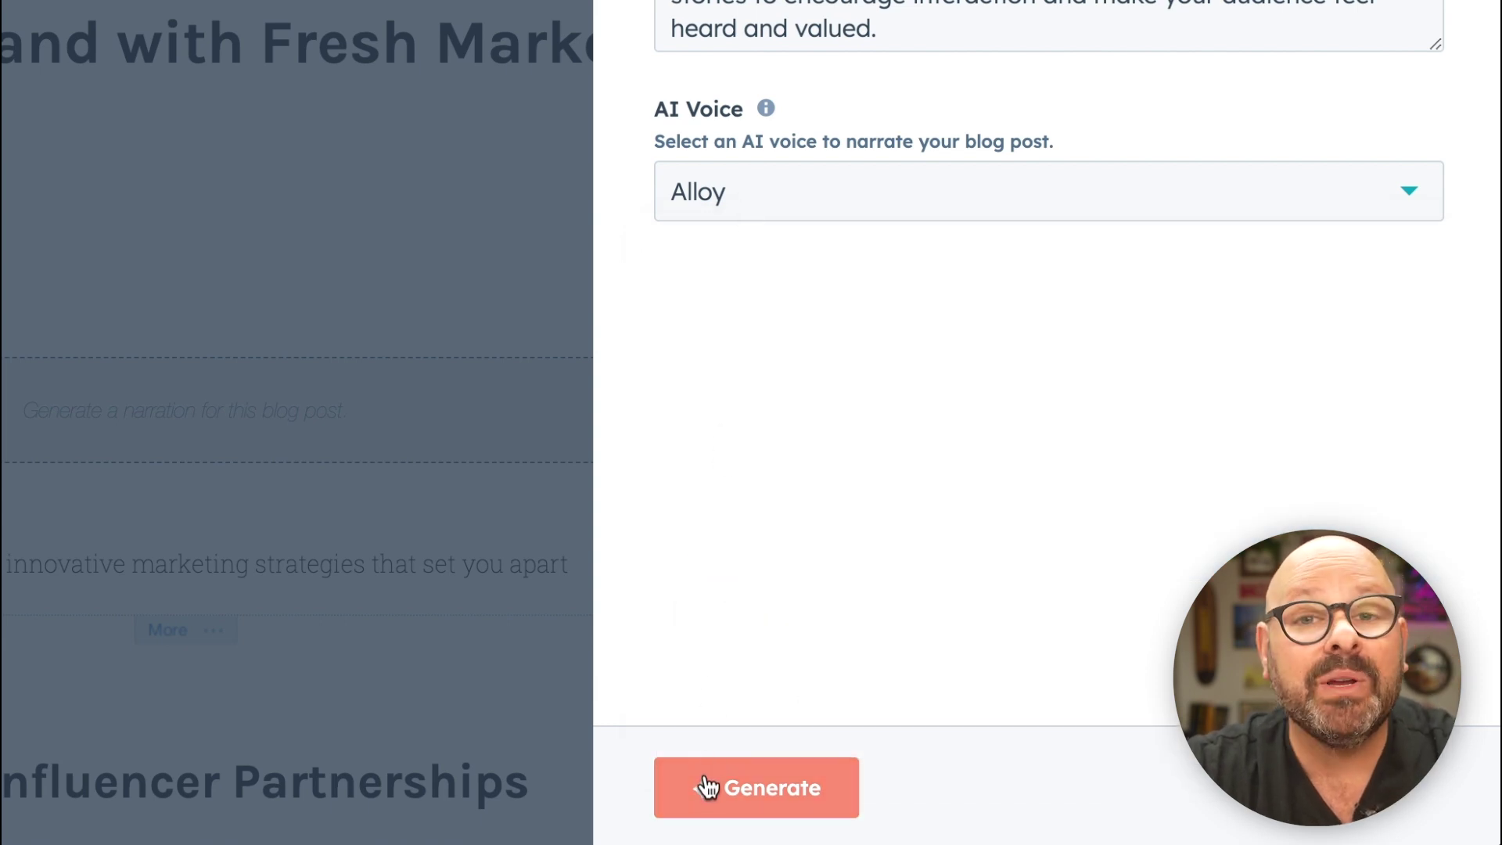
click(707, 789)
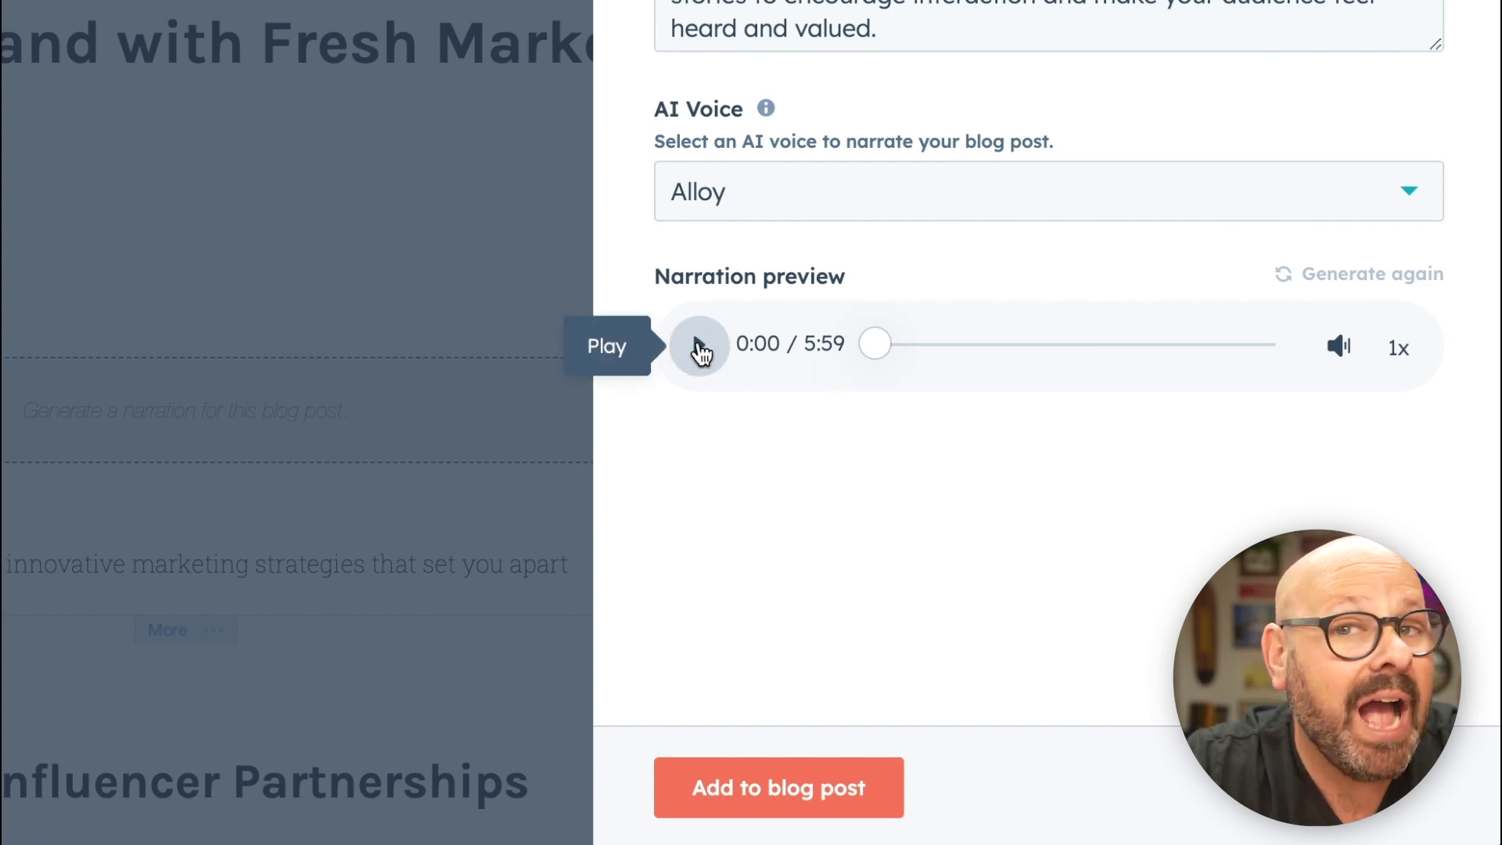
Play the start of the generated narration and add it to the blog post.
click(699, 349)
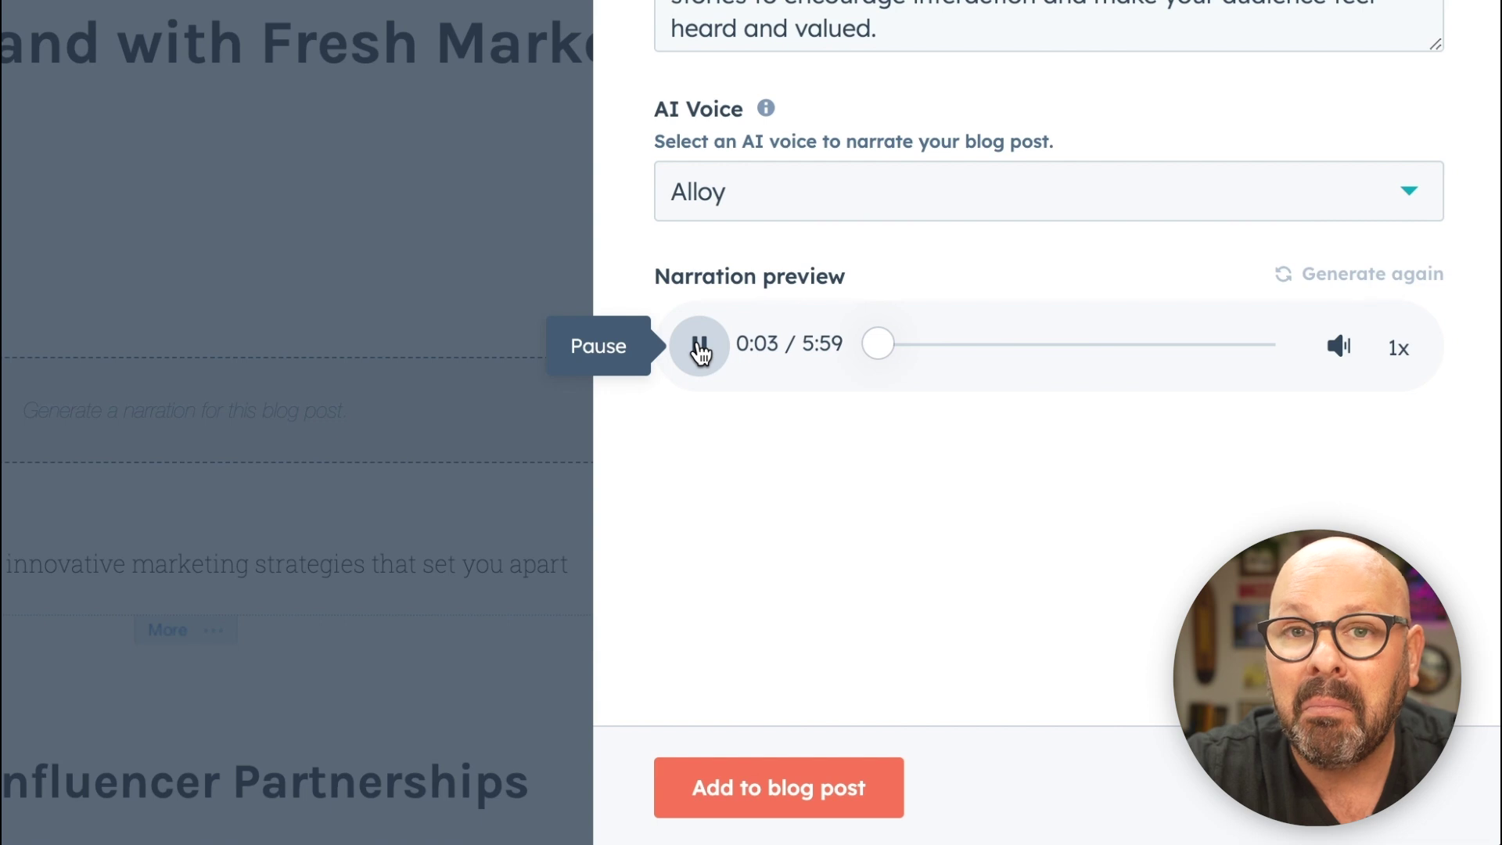
click(699, 348)
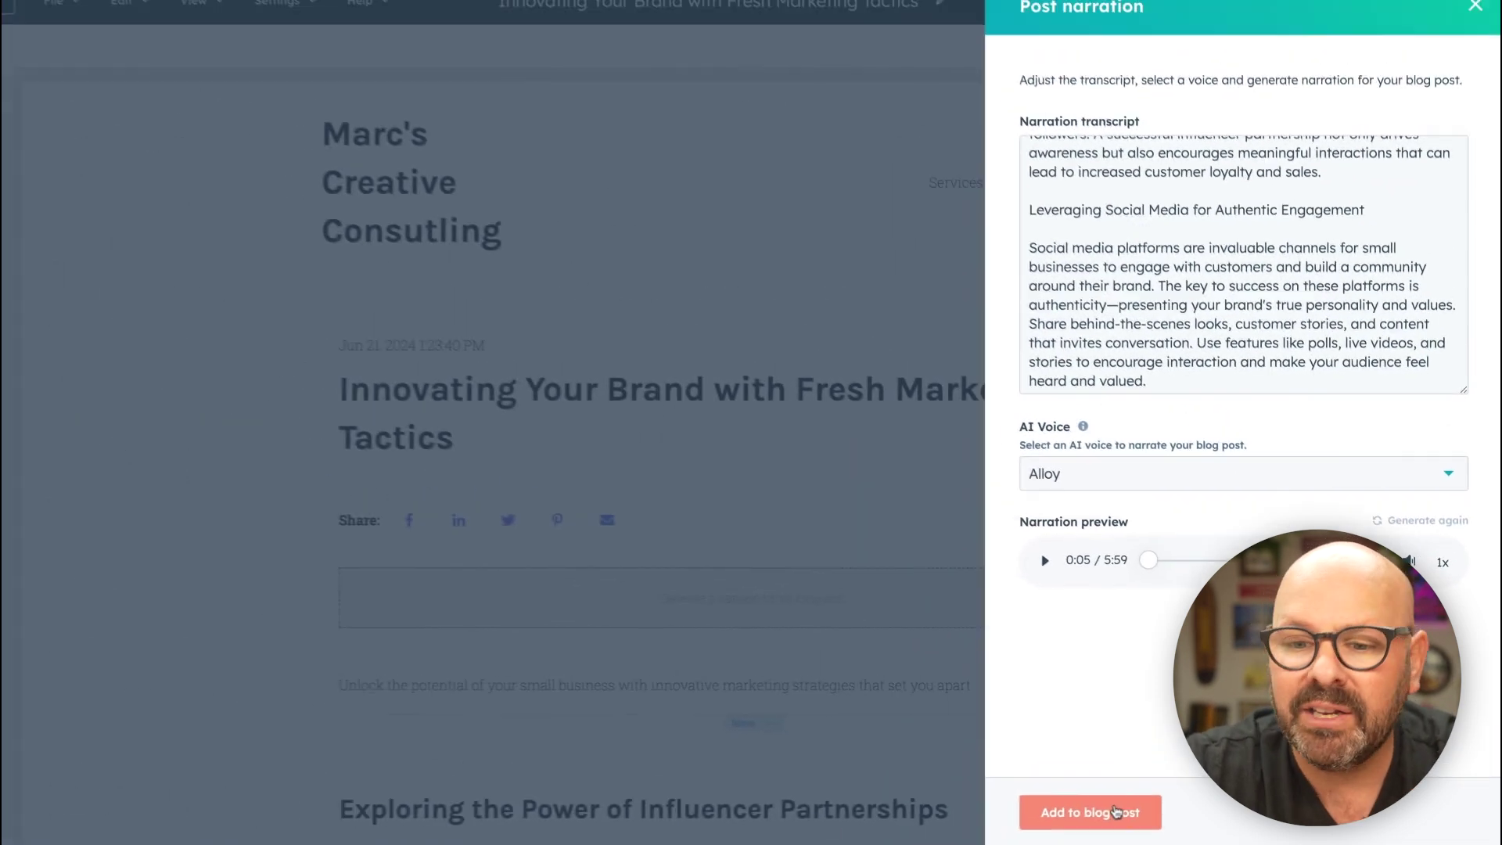
click(838, 787)
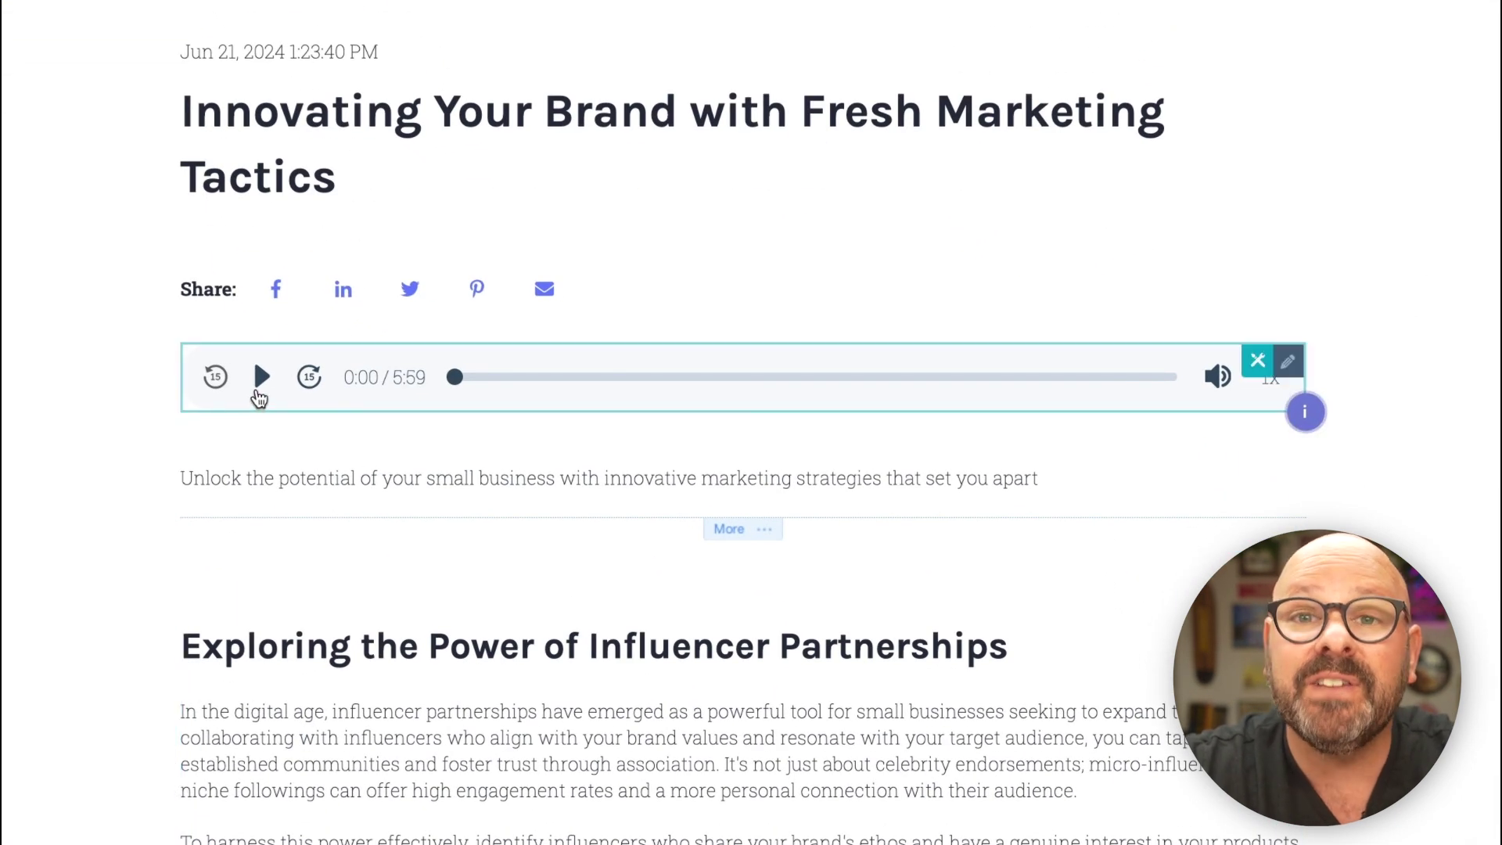
Play the first seconds of the narration embedded in the blog post and look through the article below it.
click(264, 377)
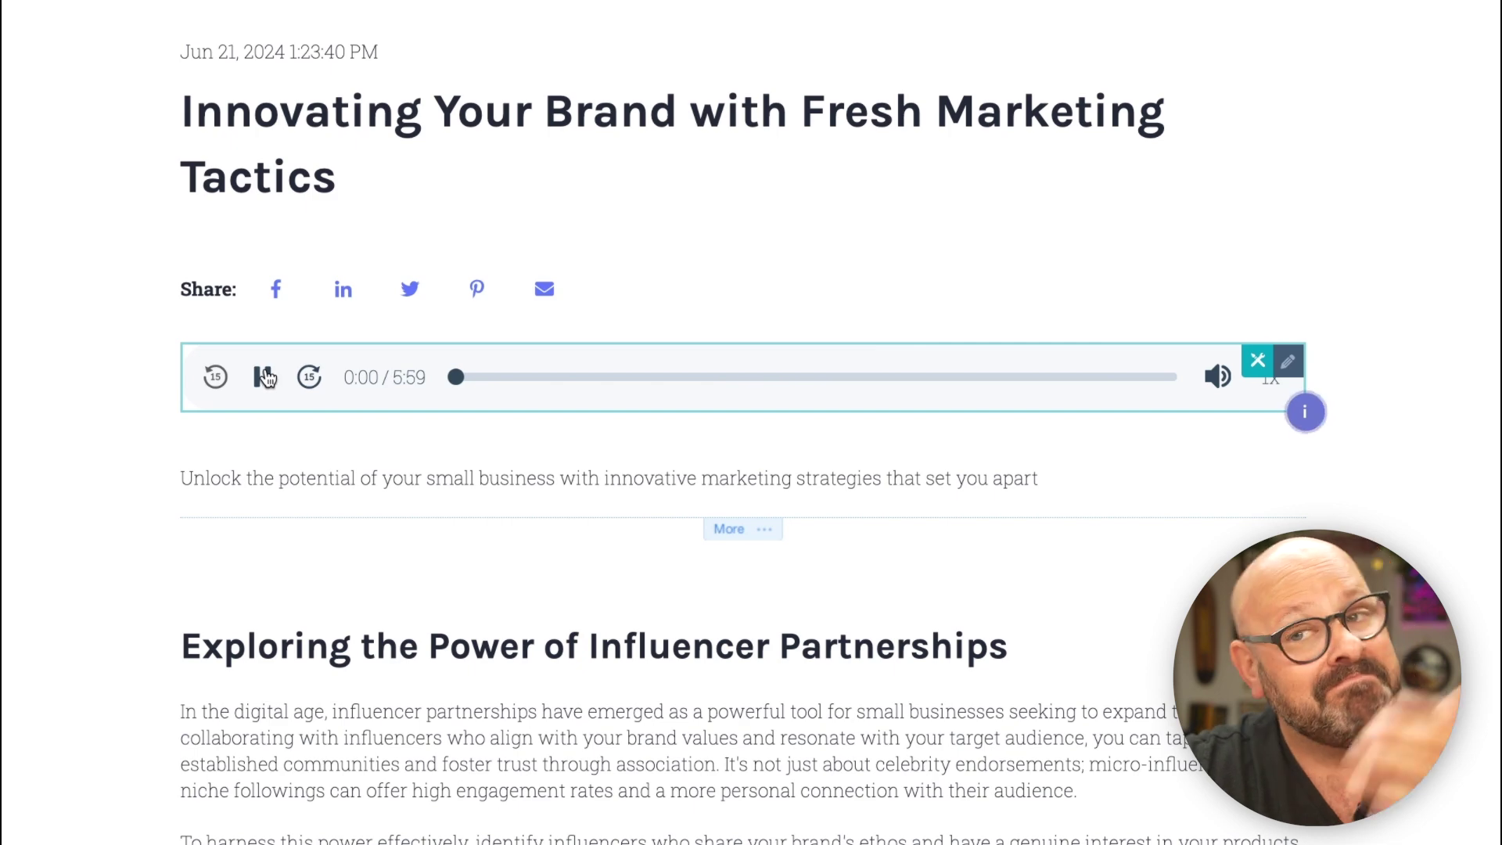
click(264, 377)
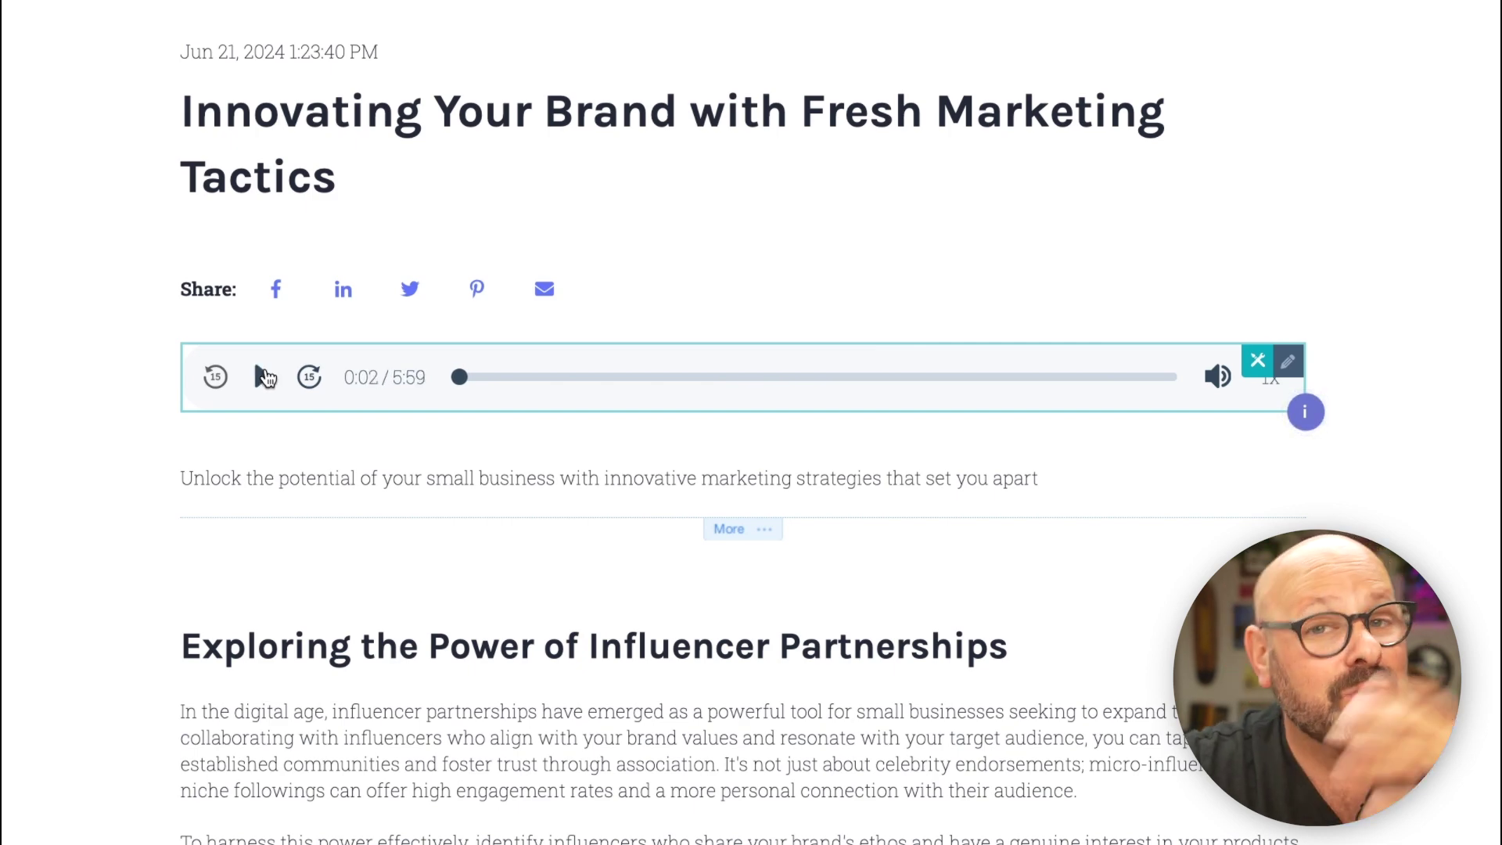
scroll(432, 509, down, 5)
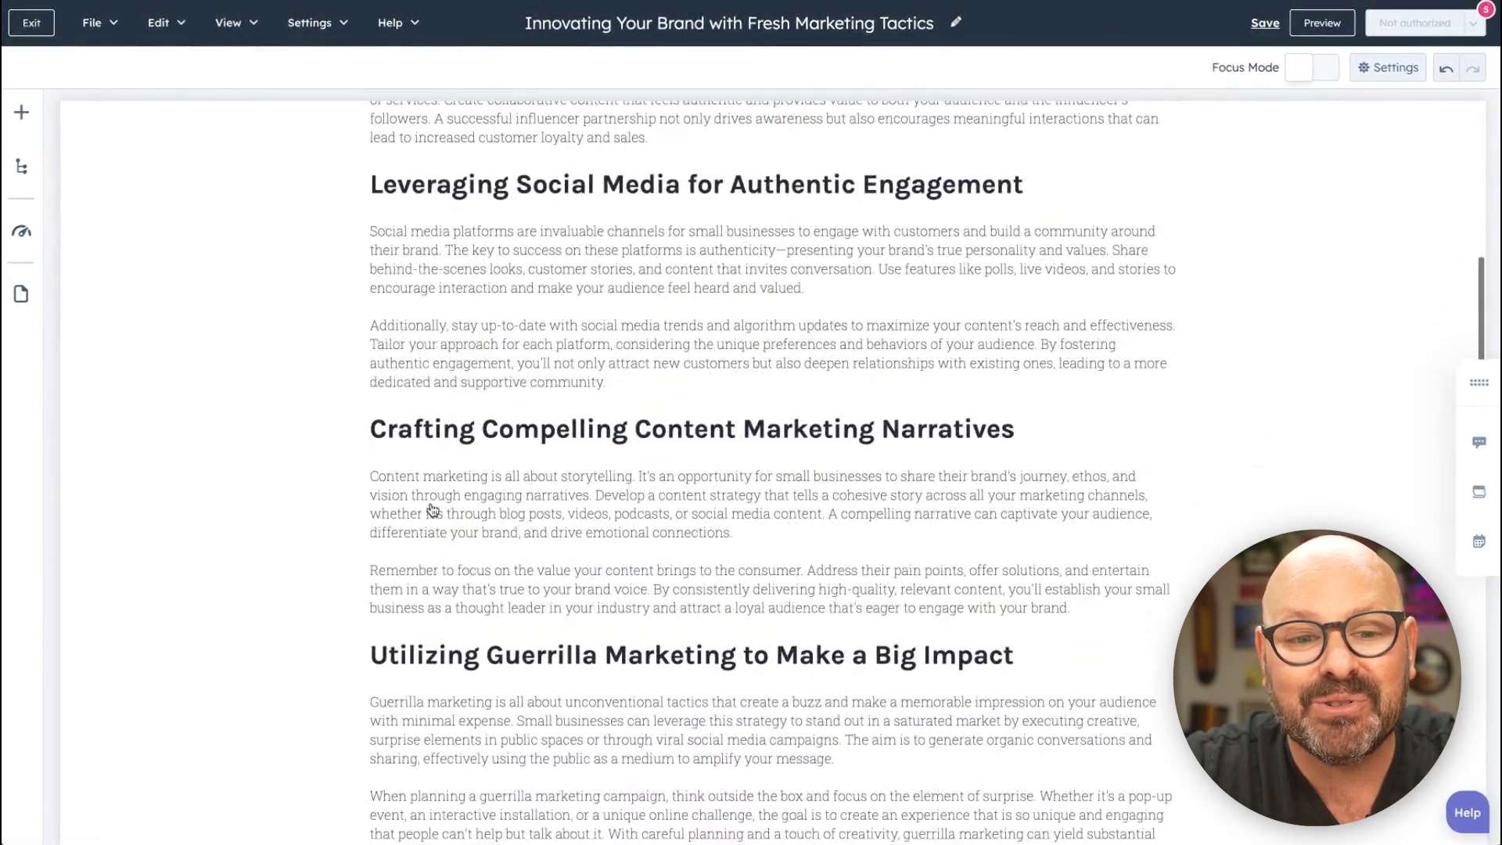
scroll(433, 509, down, 2)
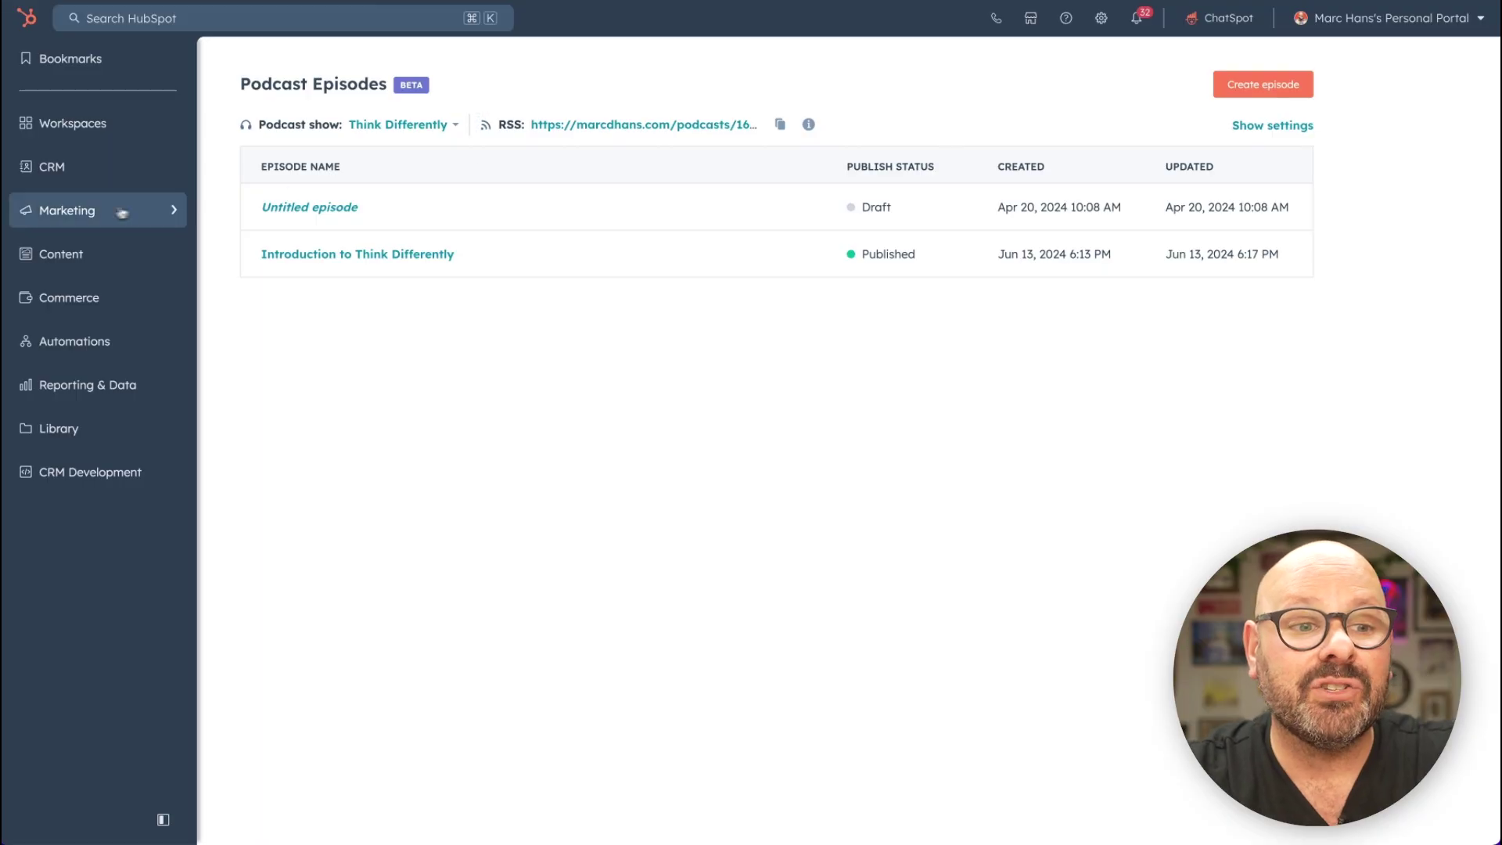
Open Content Remix and start a new remix.
click(75, 249)
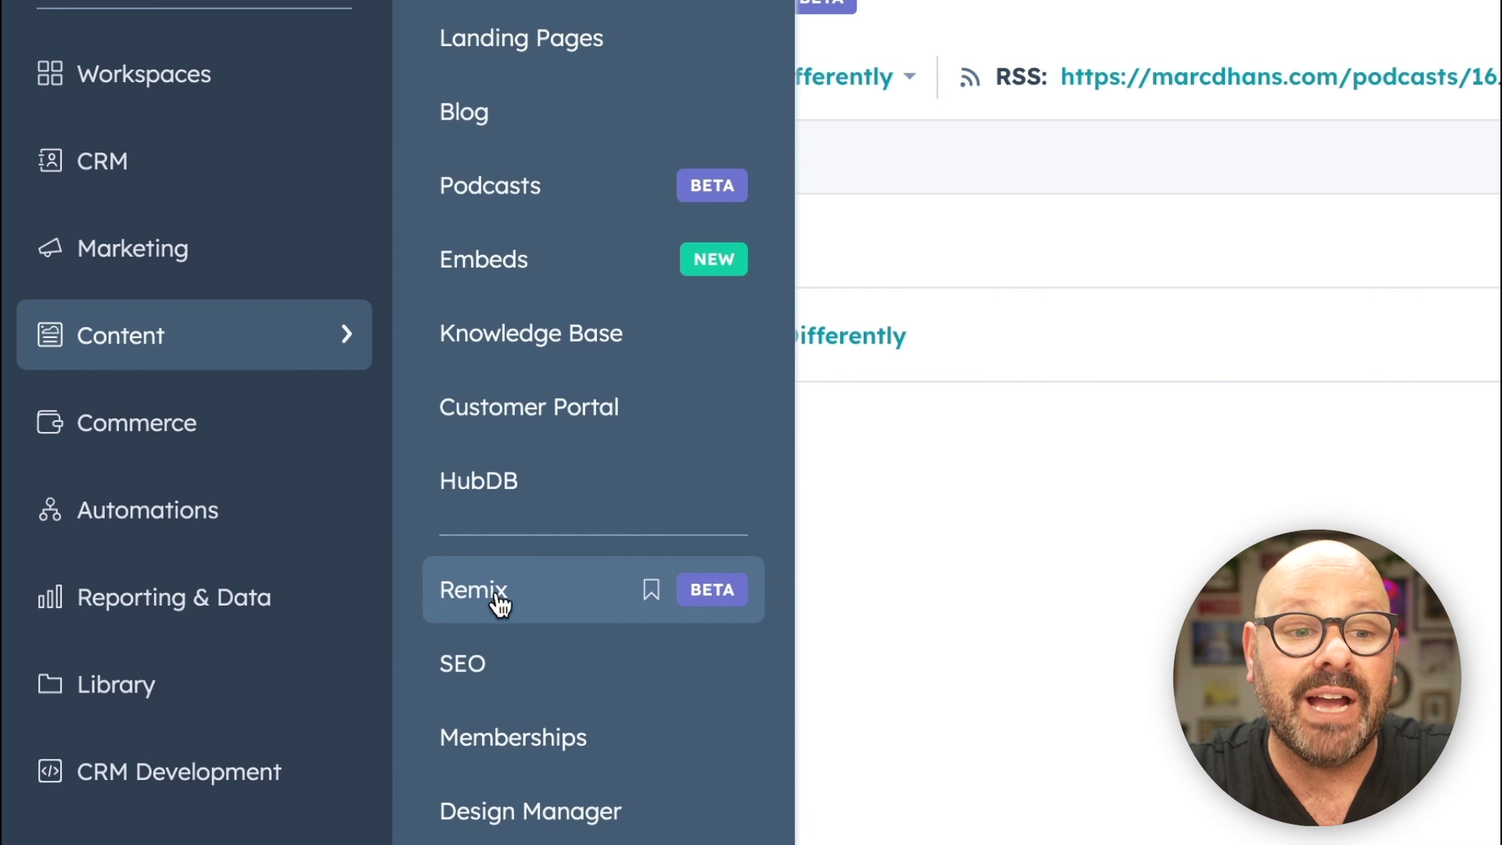
click(497, 602)
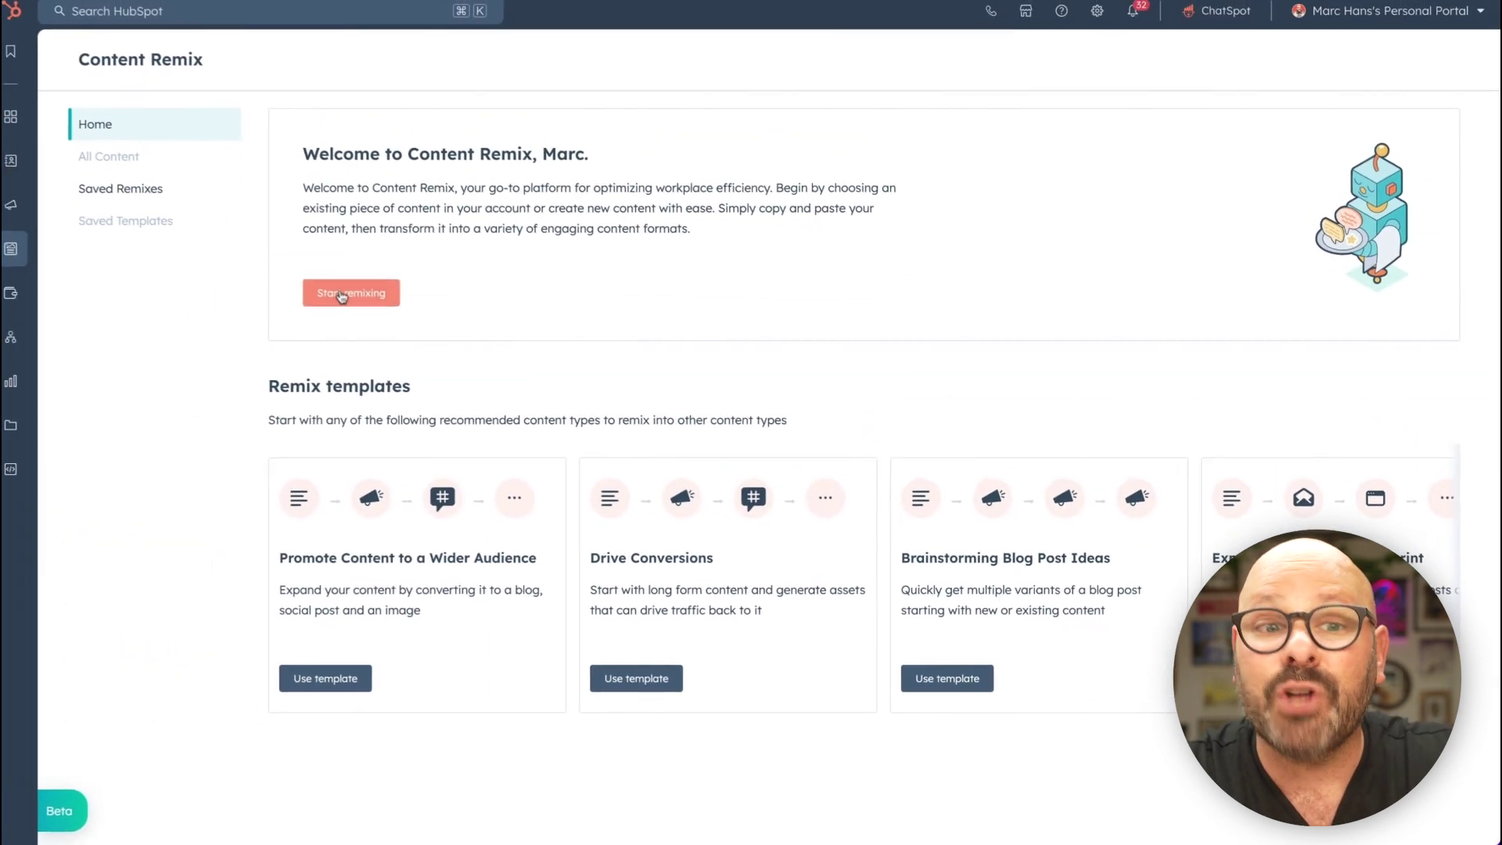
click(342, 293)
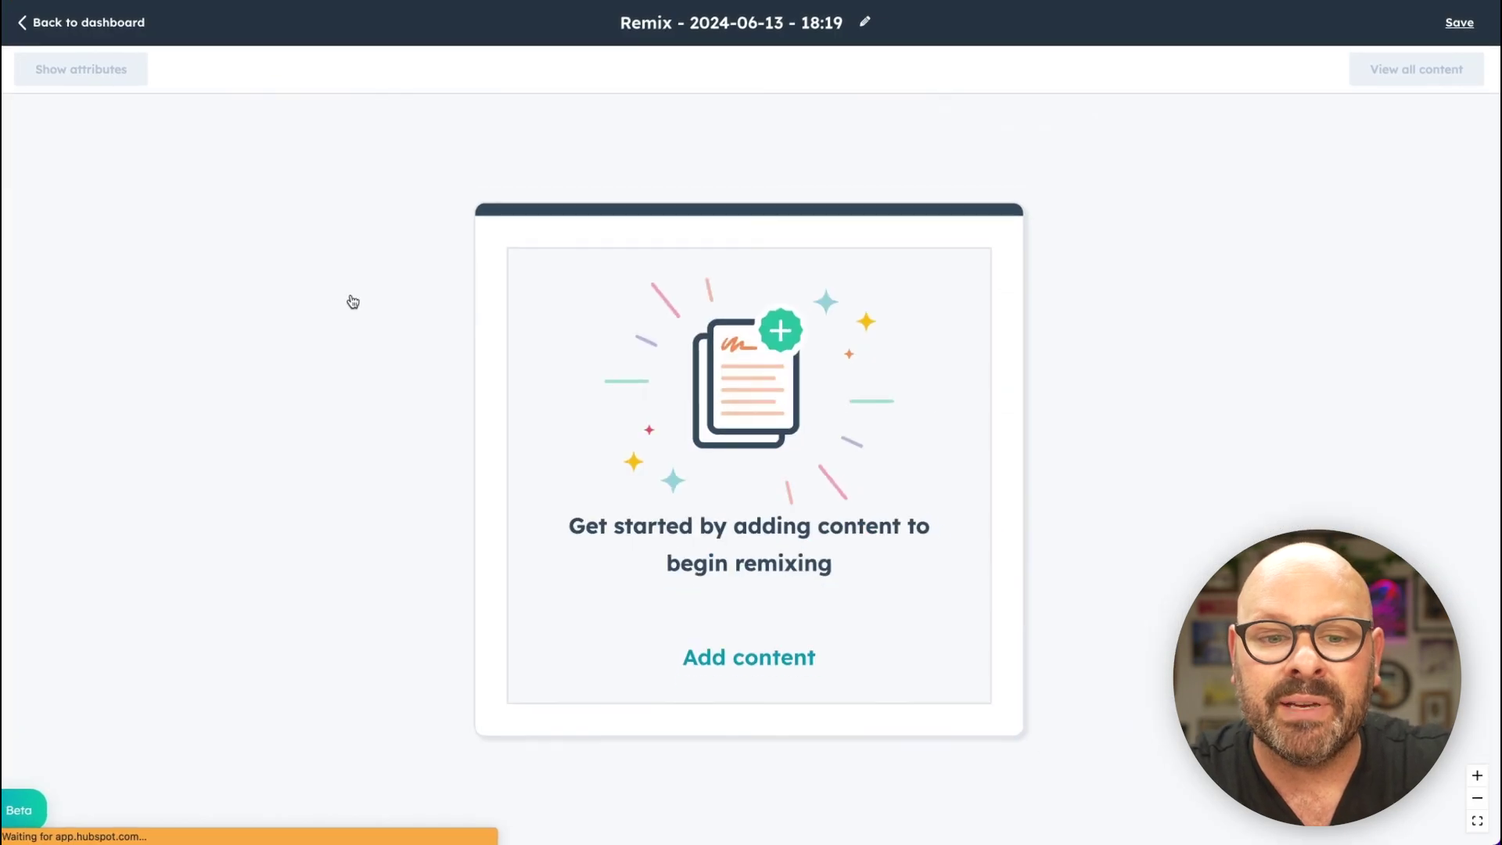
Add the existing blog post "From 4 to 4 Million: The Power of Finding Your First 4 Fans" as the remix's source content.
click(741, 571)
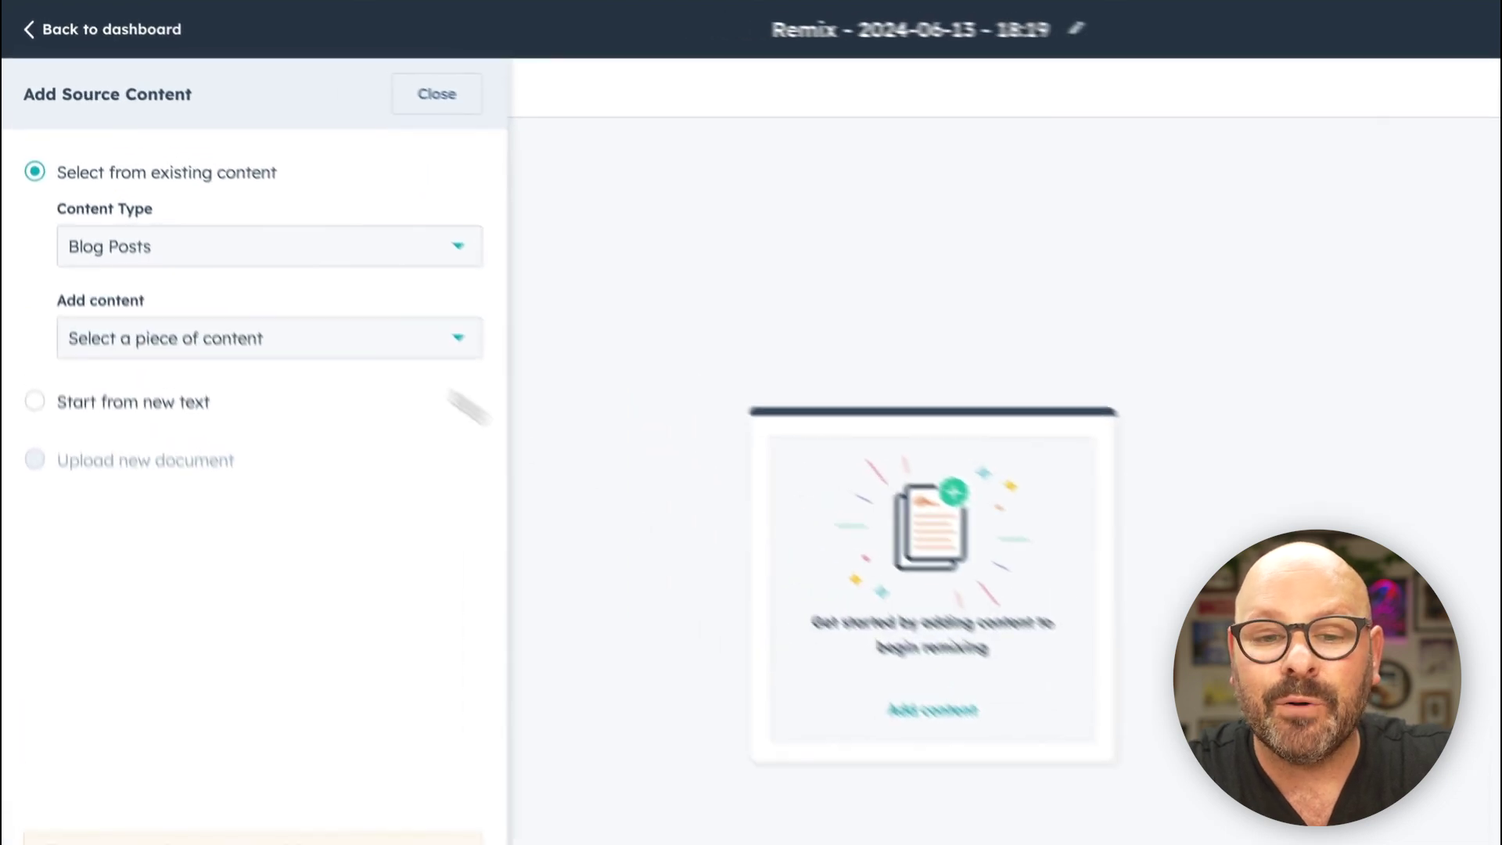
click(197, 381)
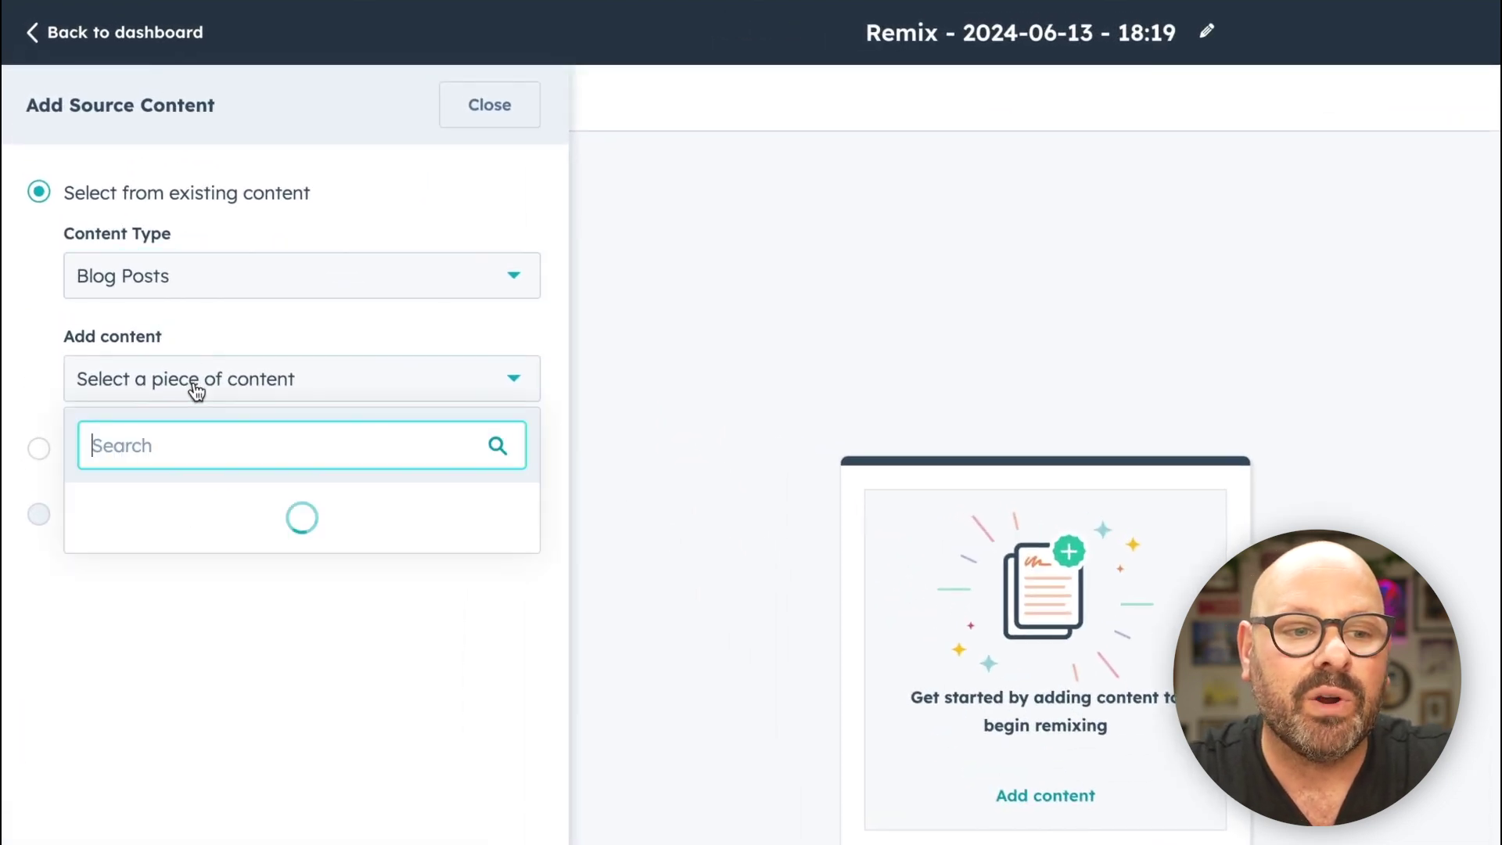
scroll(201, 526, down, 5)
click(205, 551)
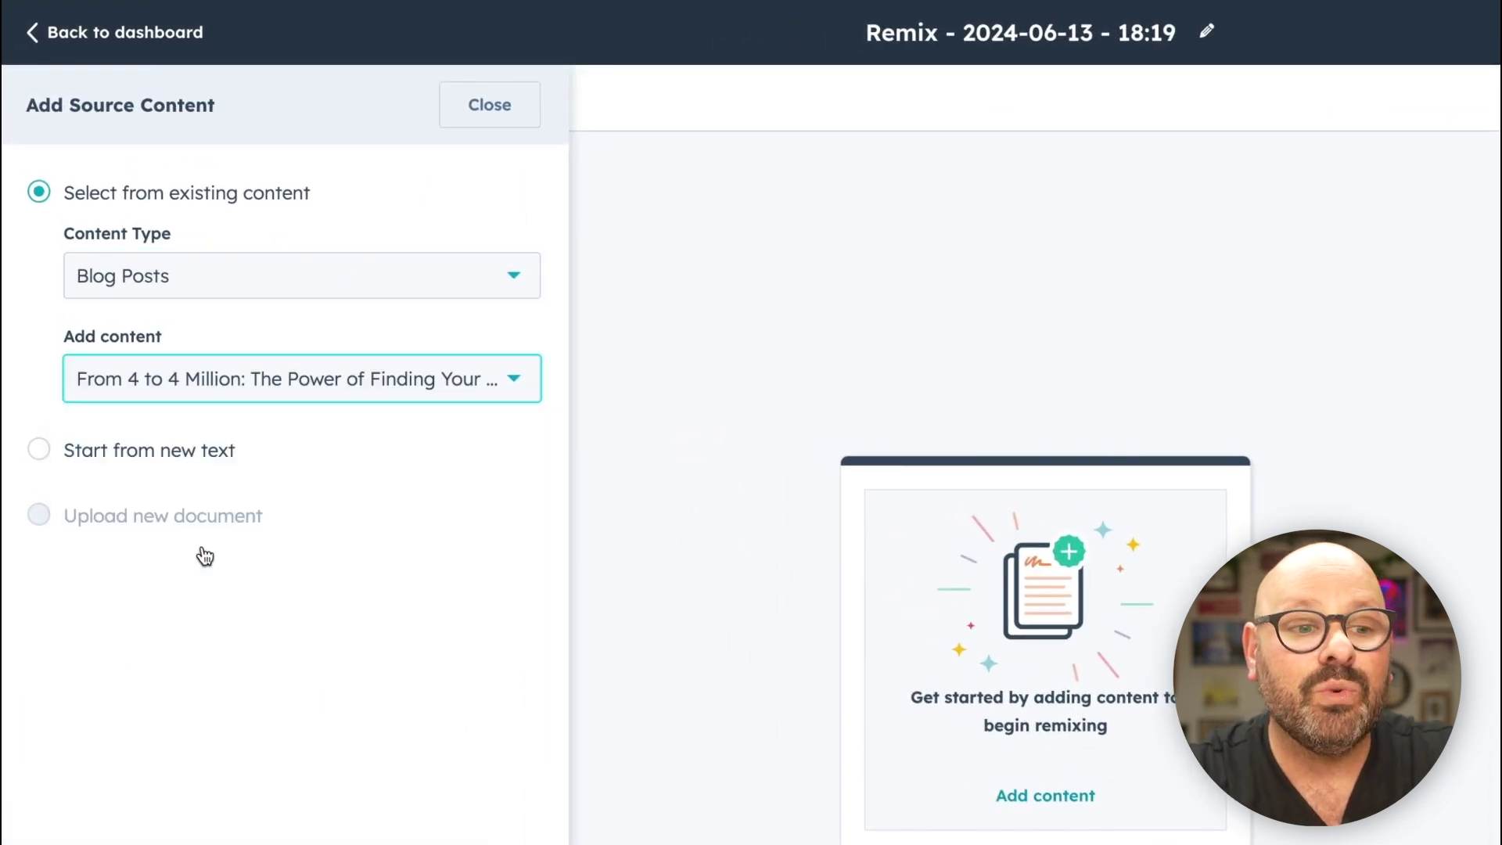
click(327, 809)
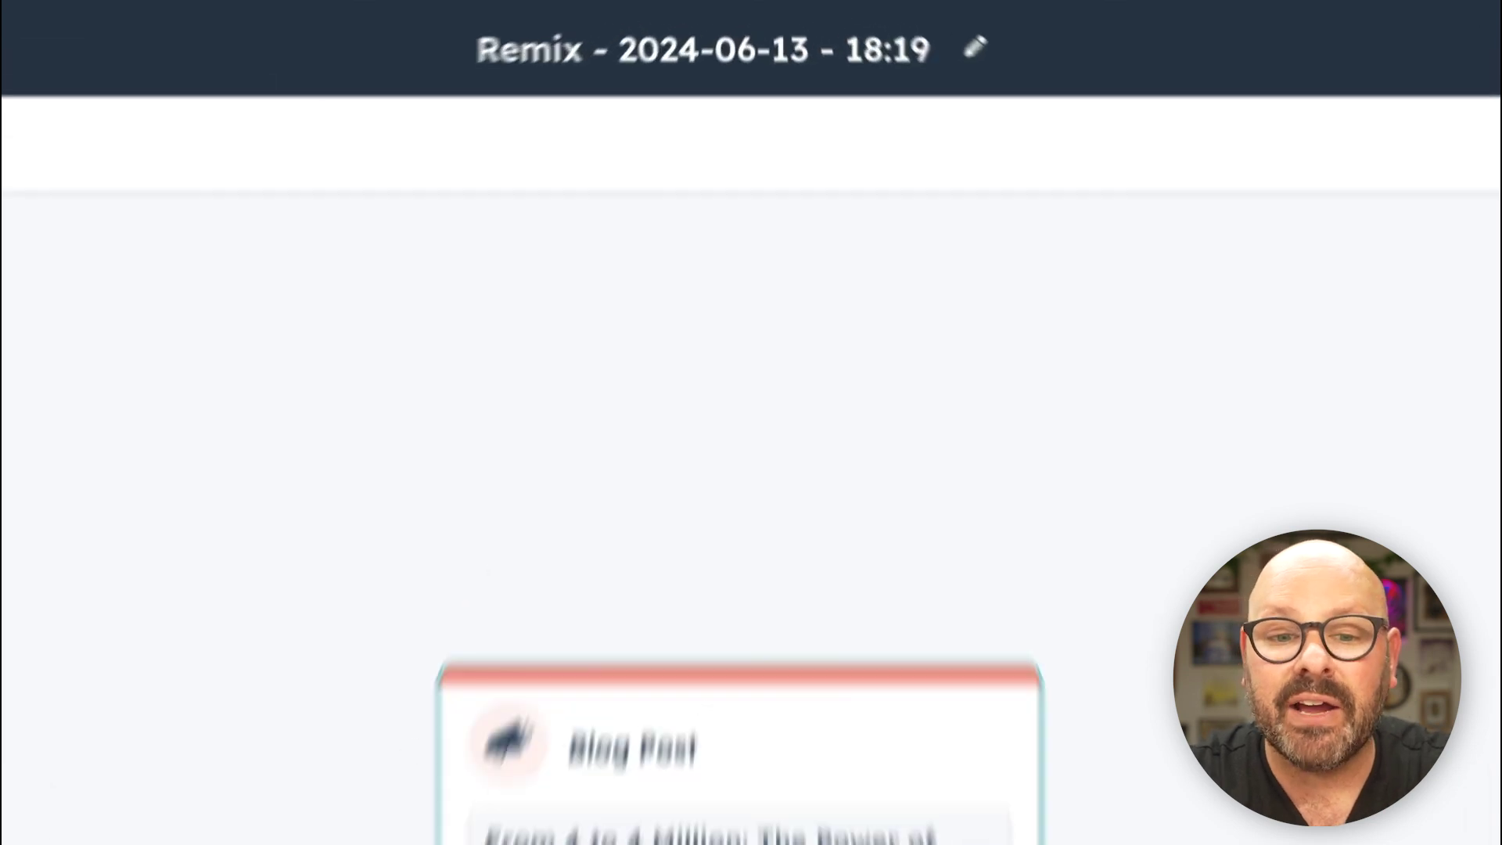
Rename the remix as "Remix: 4 to 4 million".
click(809, 61)
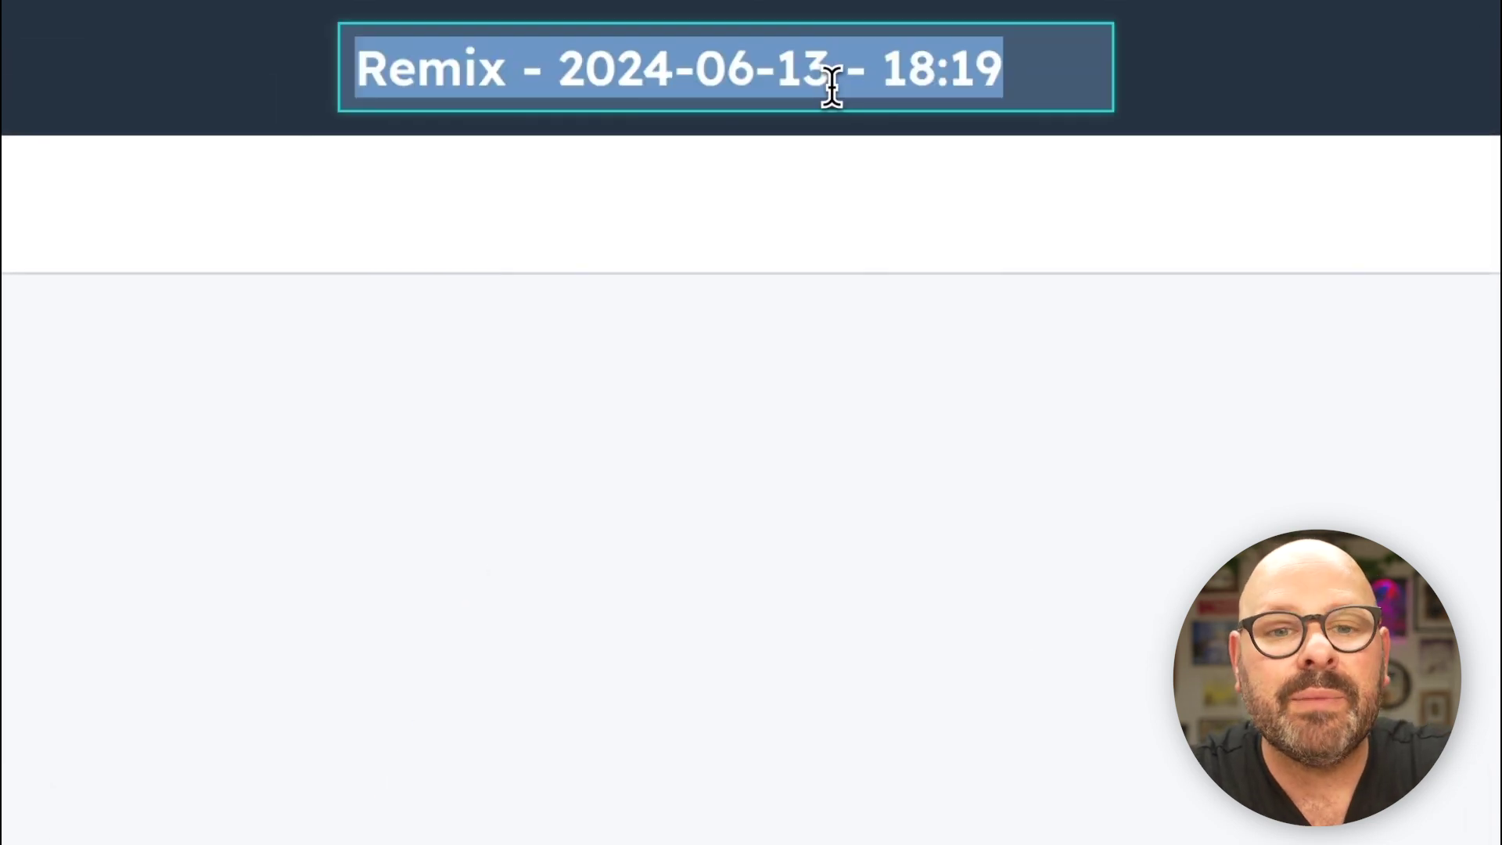
text(Remix:)
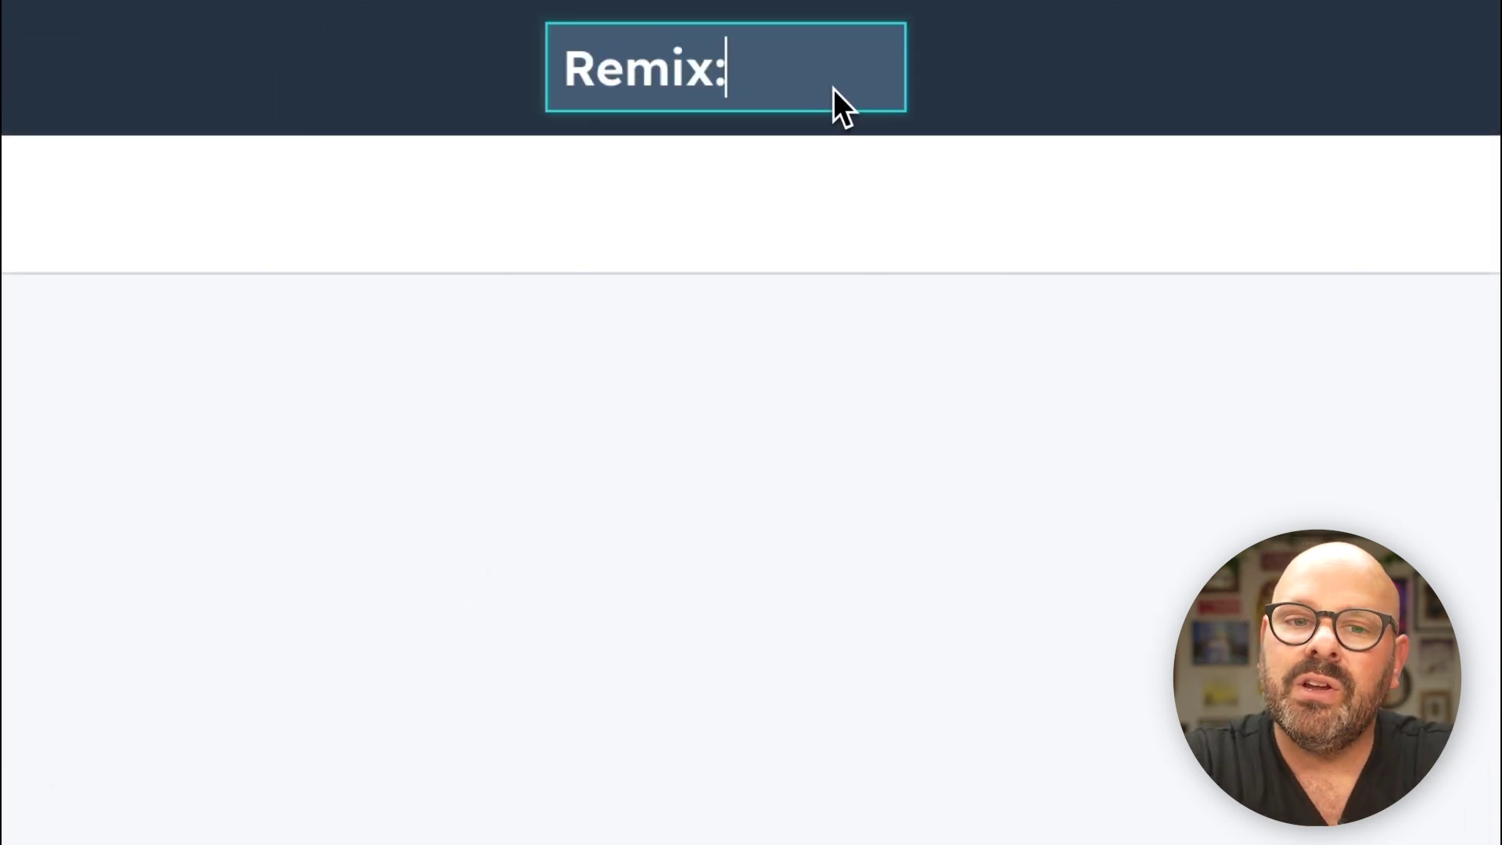
text( 4 to 4 mill)
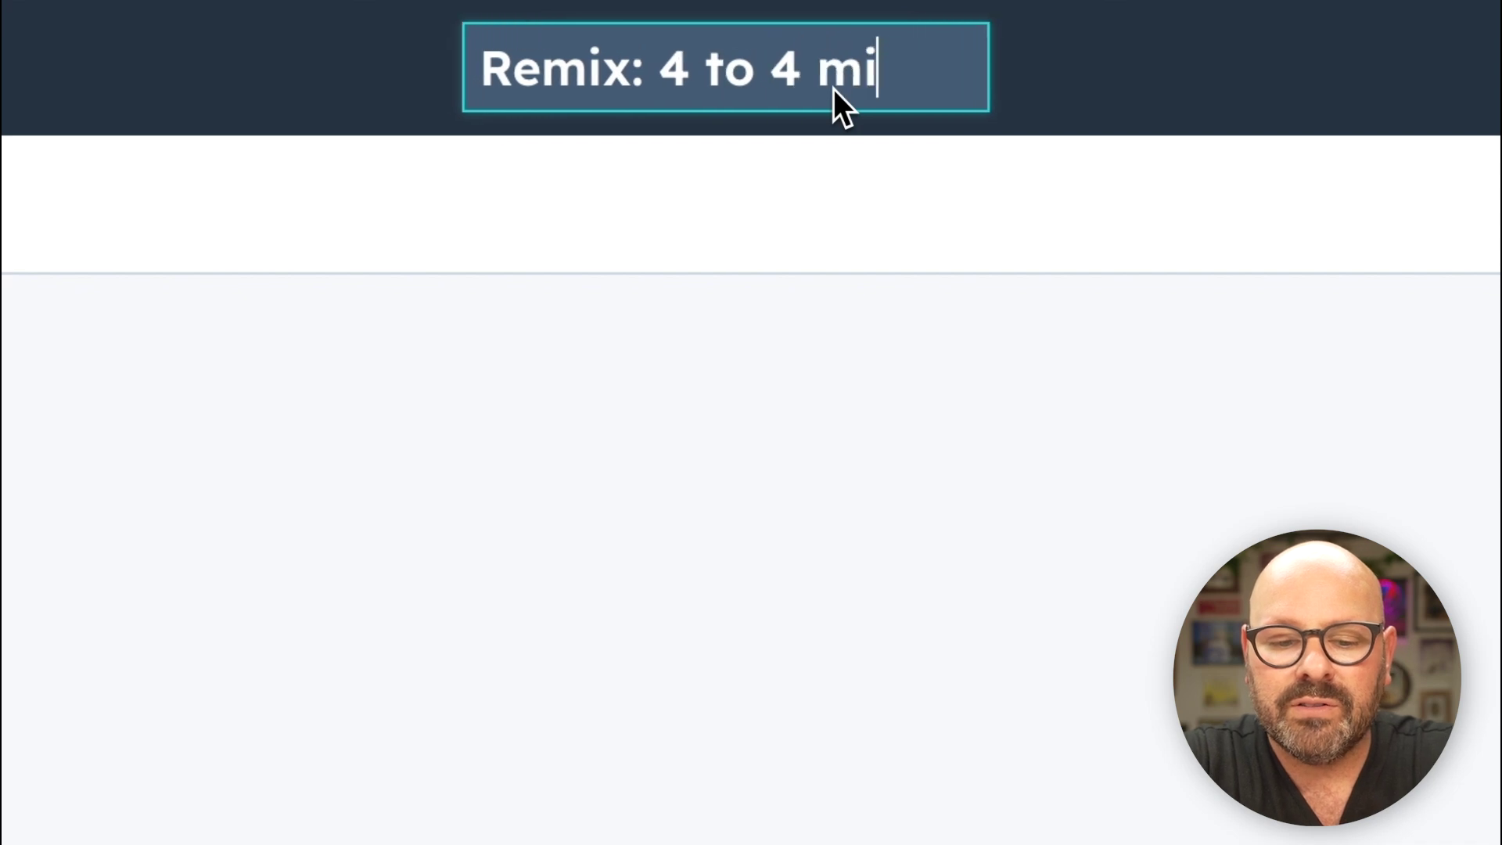
text(ion)
key(Return)
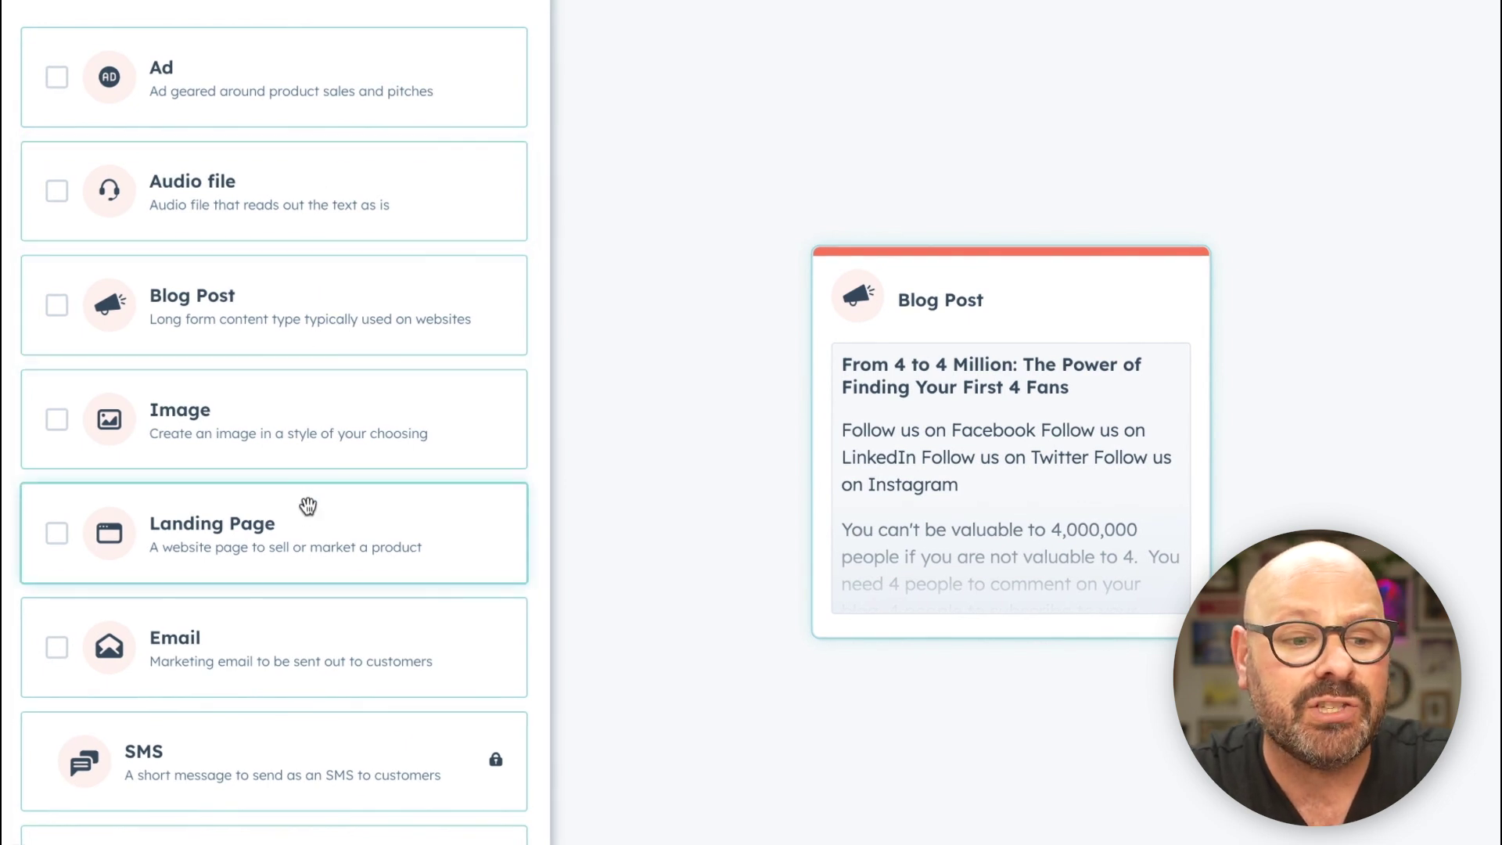
Choose Landing Page and Social as the content types for the remix and continue to their attributes.
scroll(312, 621, down, 1)
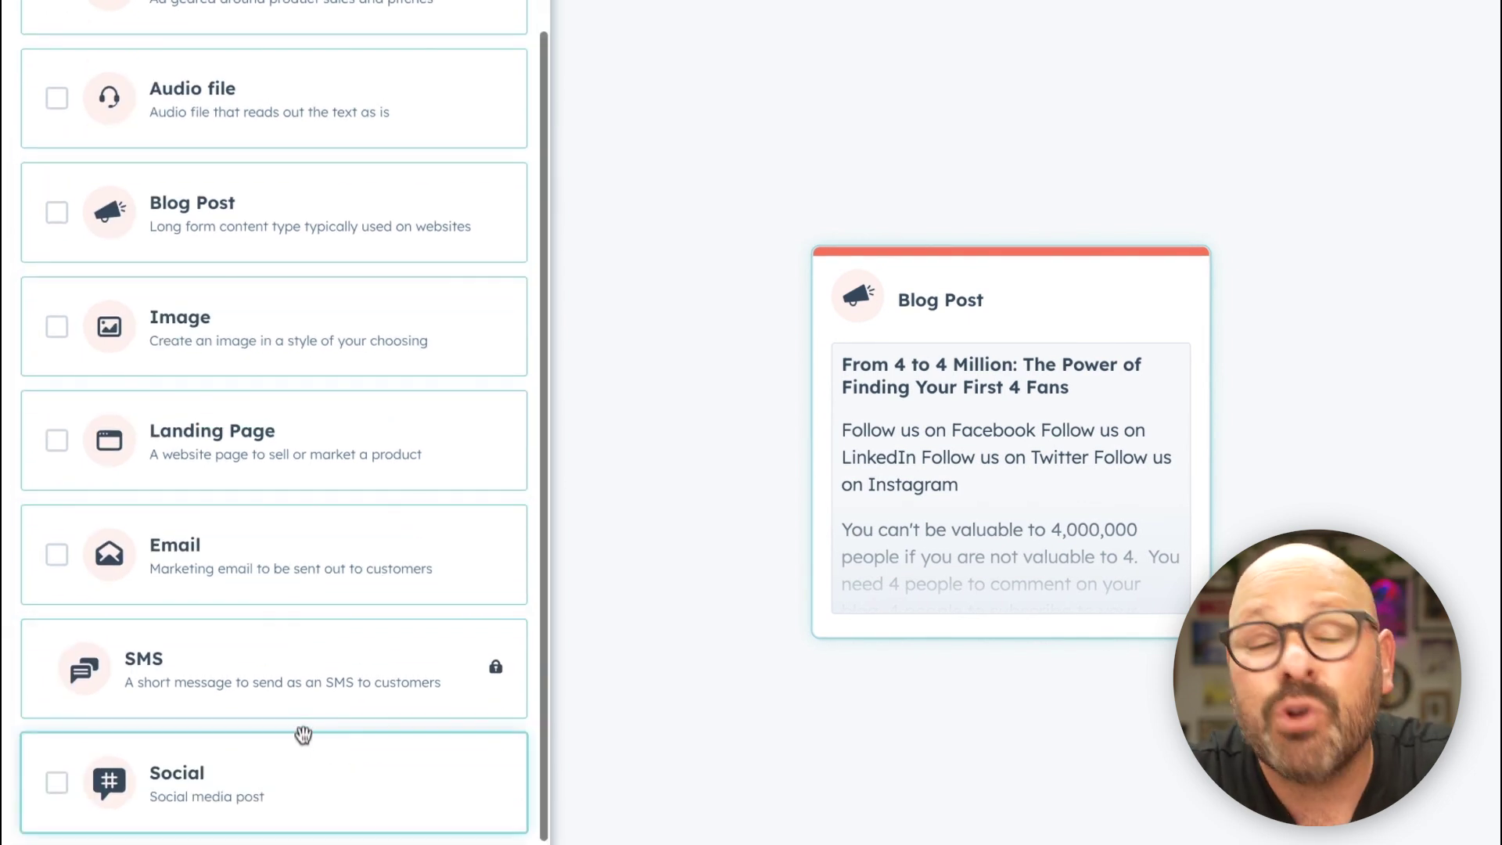
scroll(242, 396, up, 1)
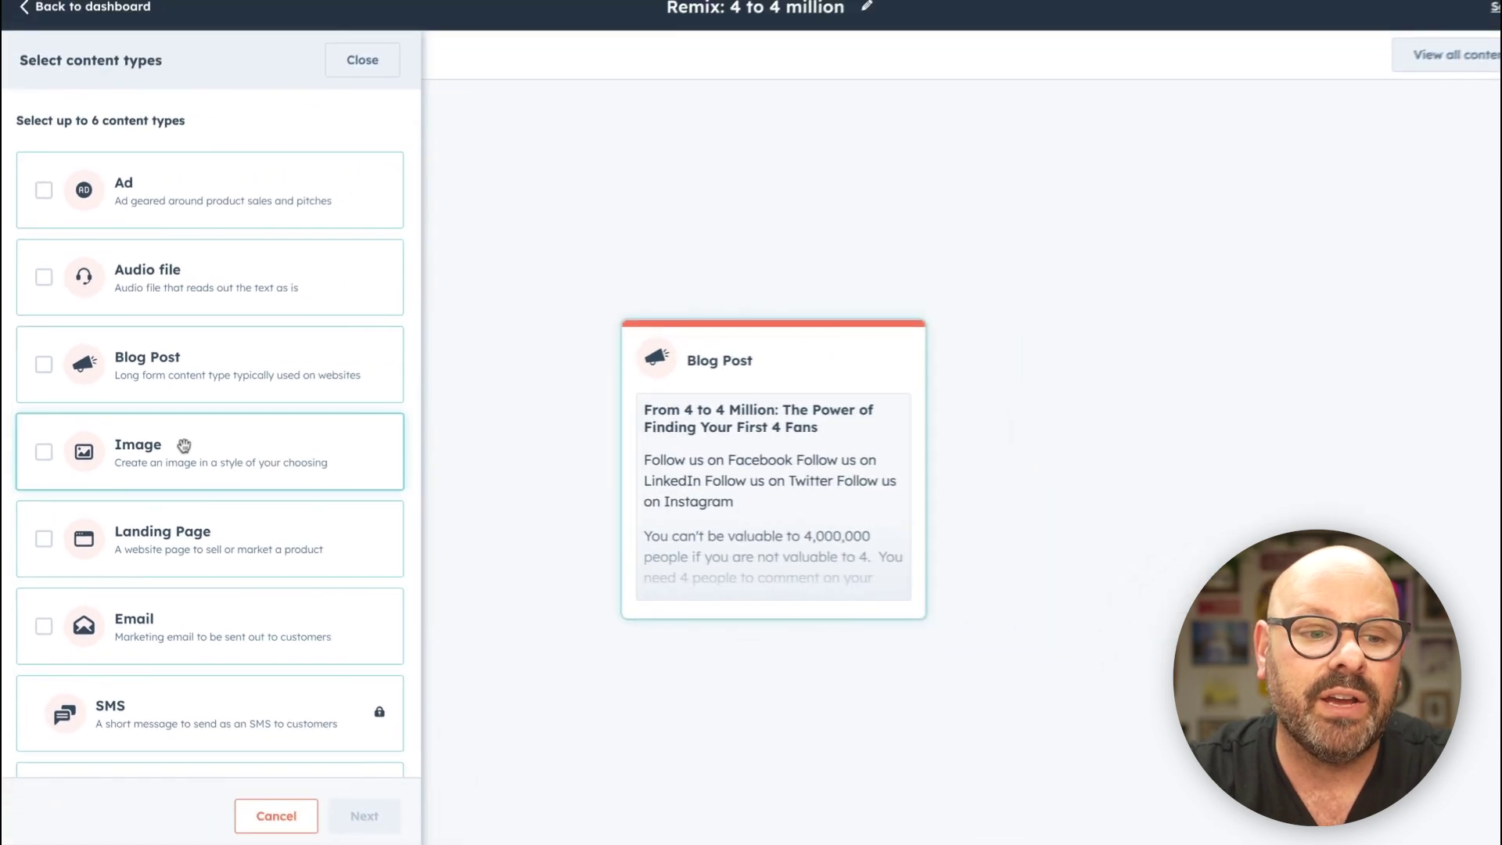
click(176, 523)
scroll(183, 526, down, 1)
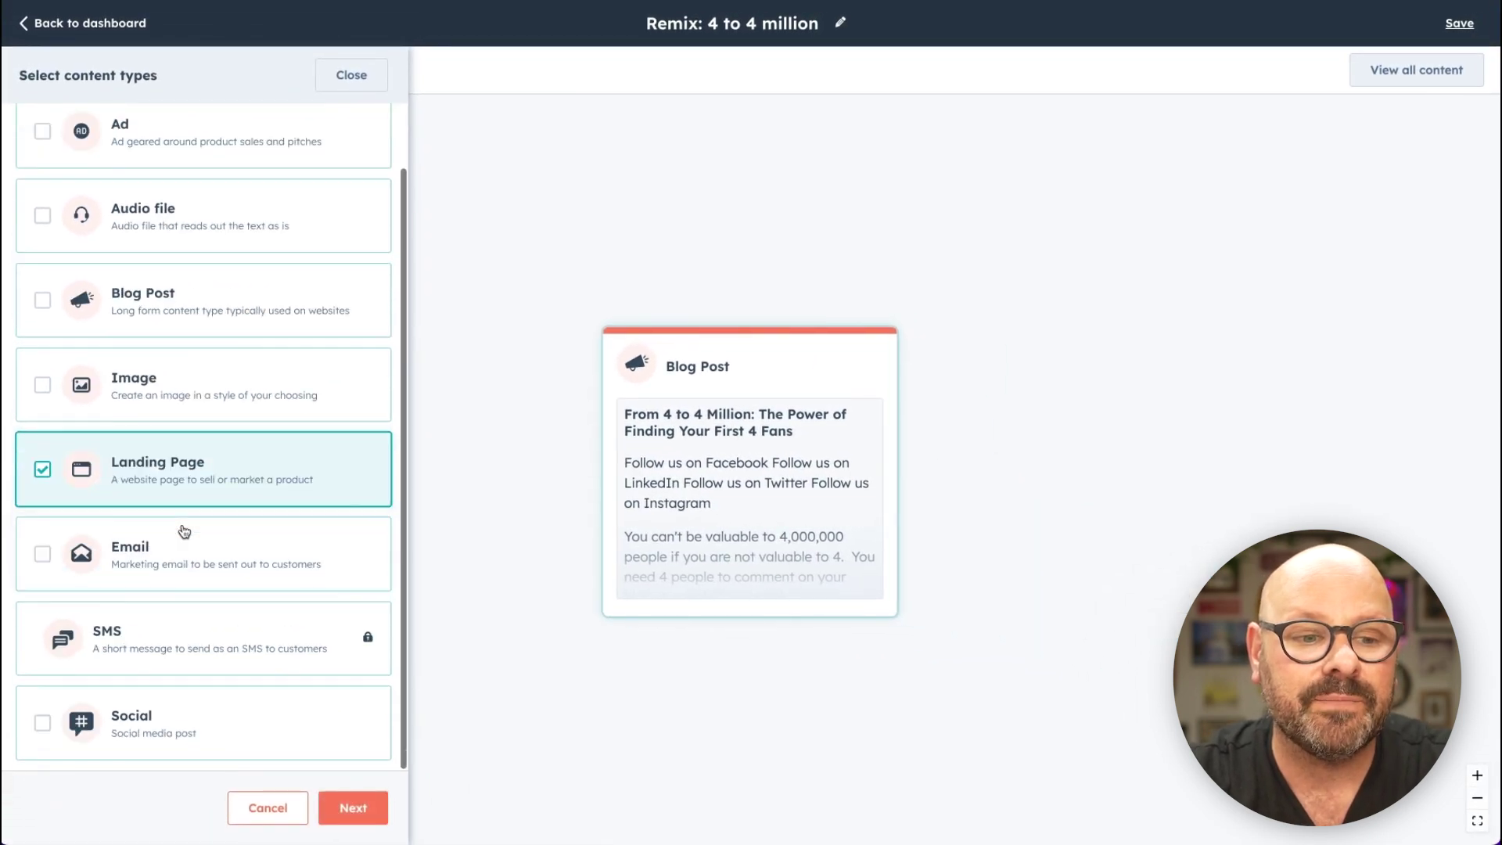
click(183, 729)
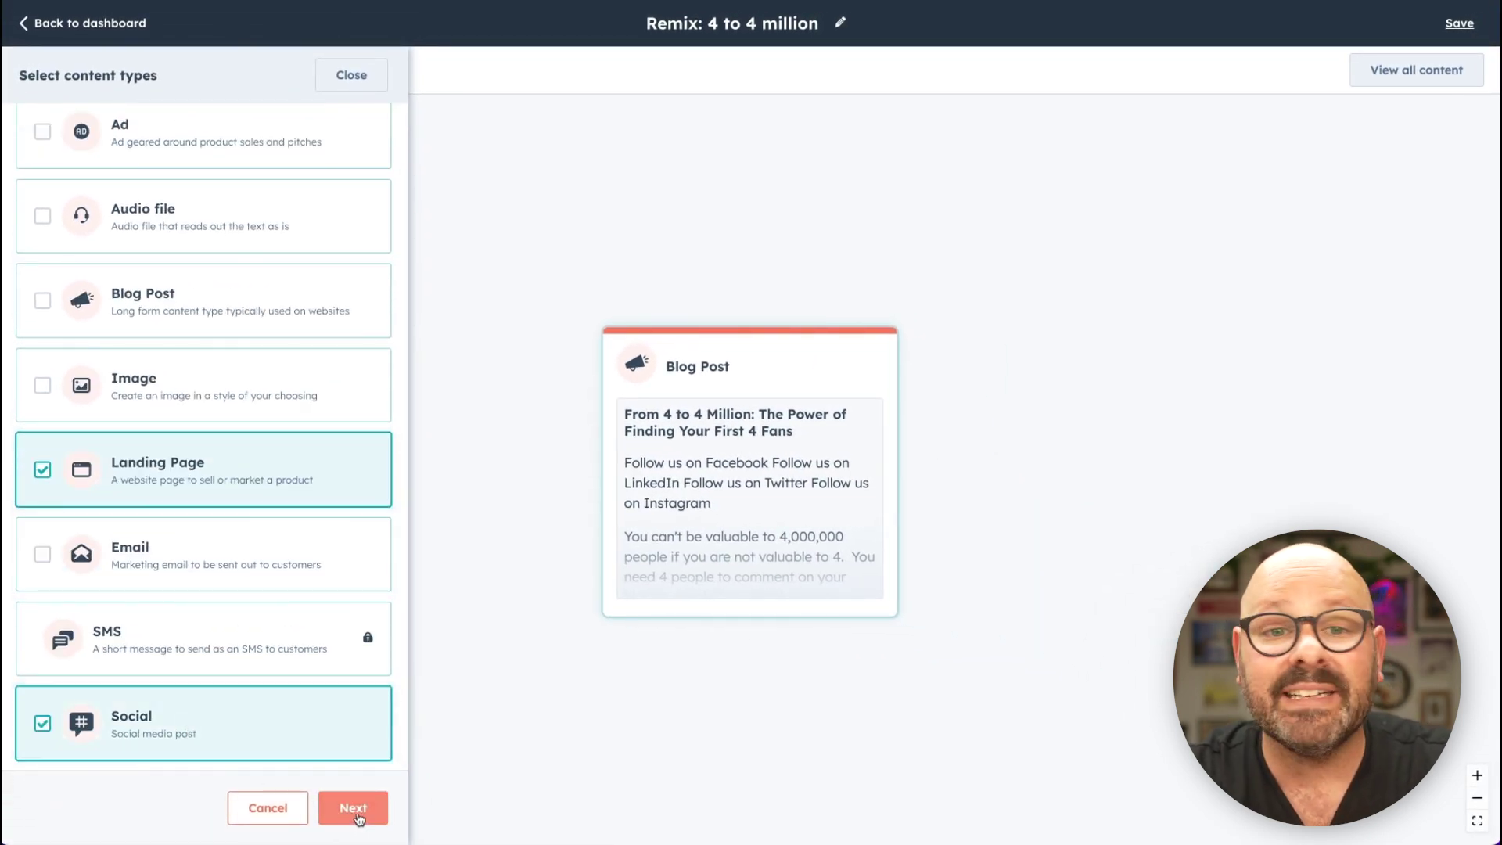
click(356, 813)
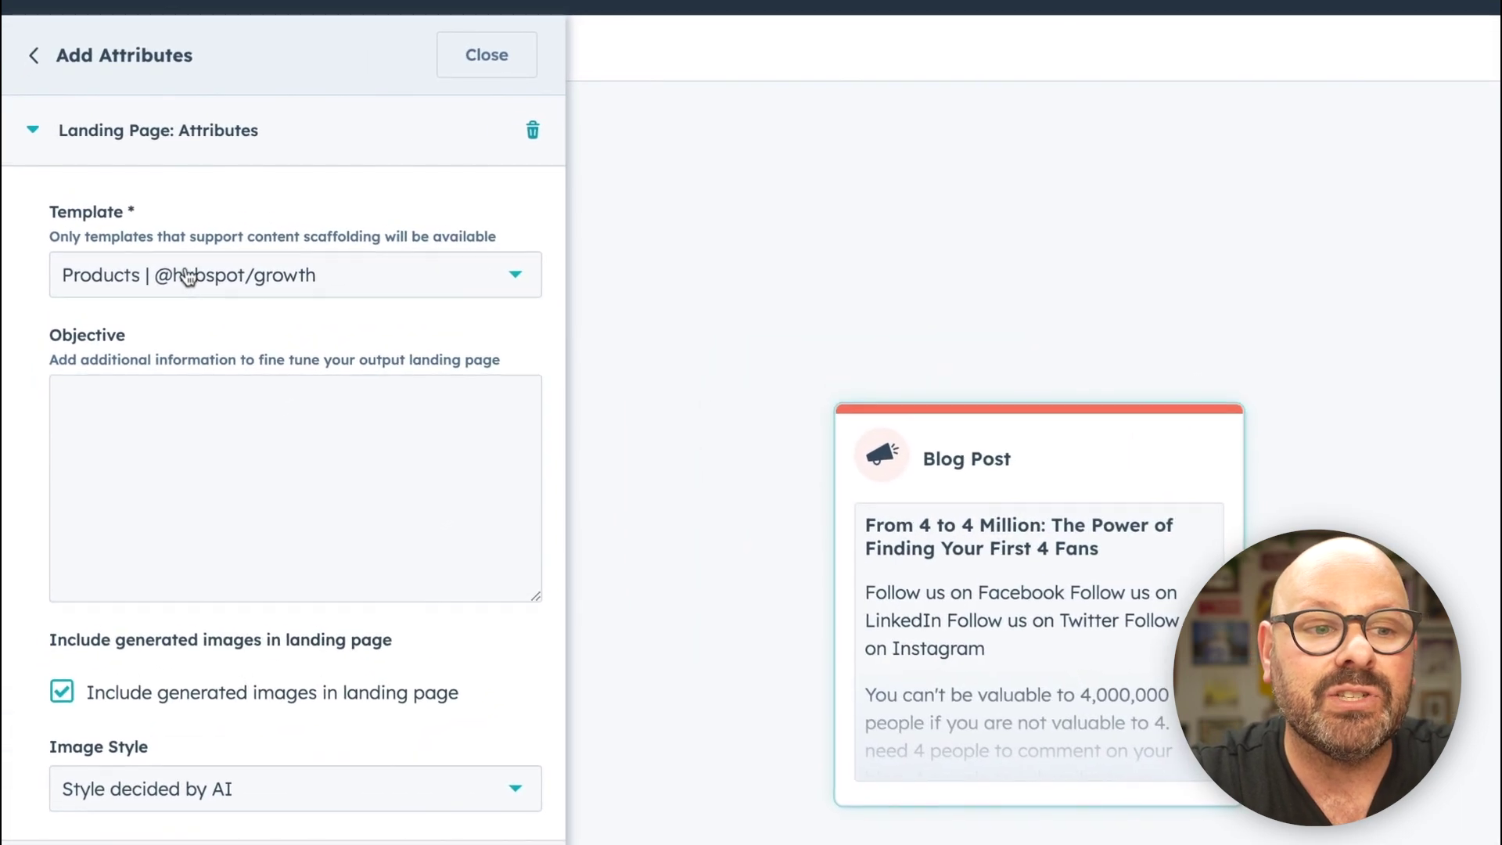
Set the landing page objective to "Subscribe to our blog" without generated images, and generate the landing page and Instagram post.
click(178, 424)
text(Subscribe to our blog)
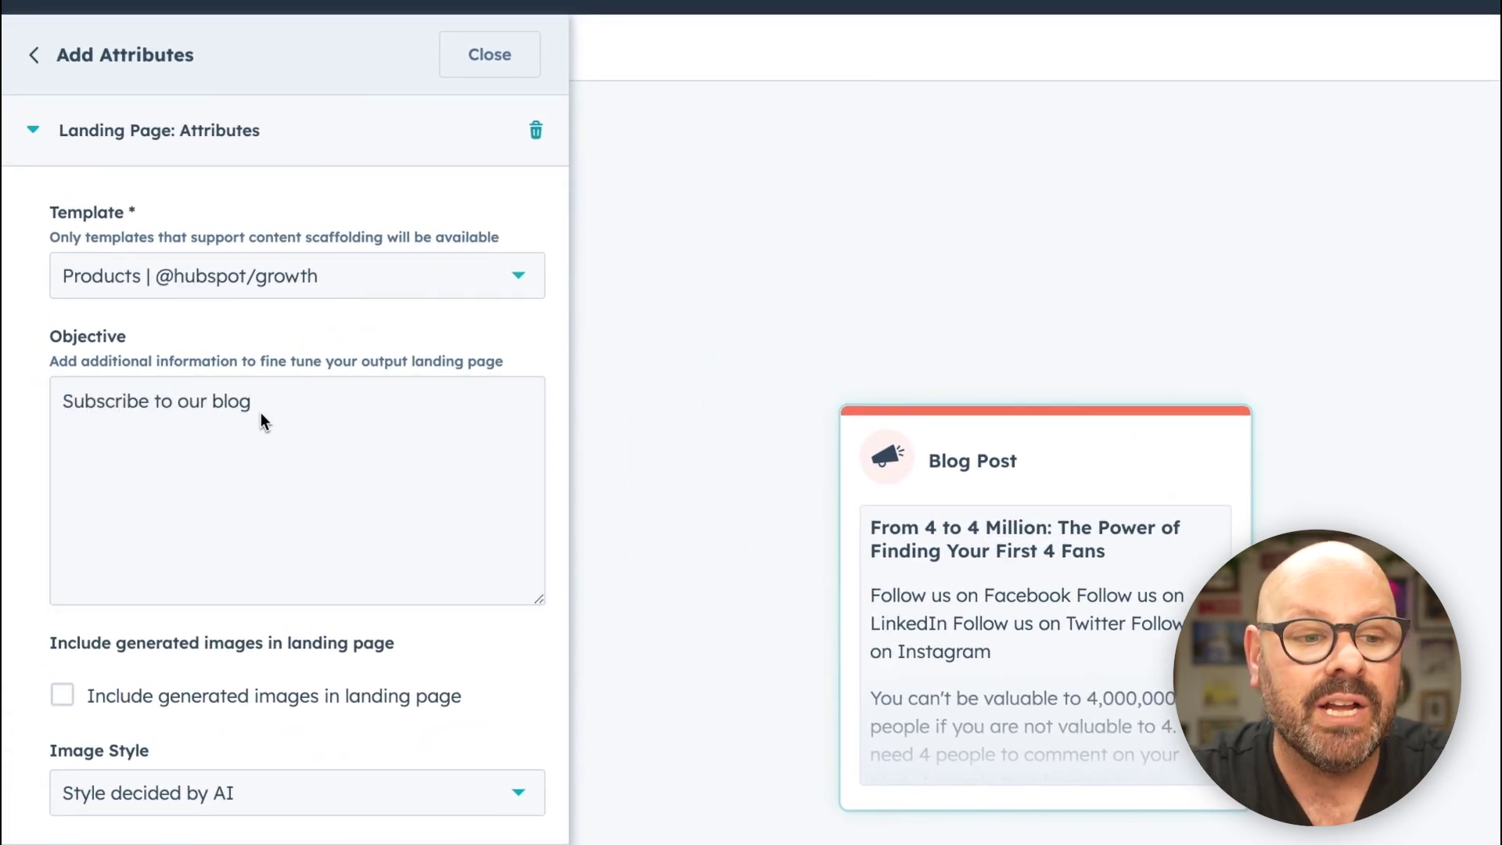
scroll(261, 412, down, 5)
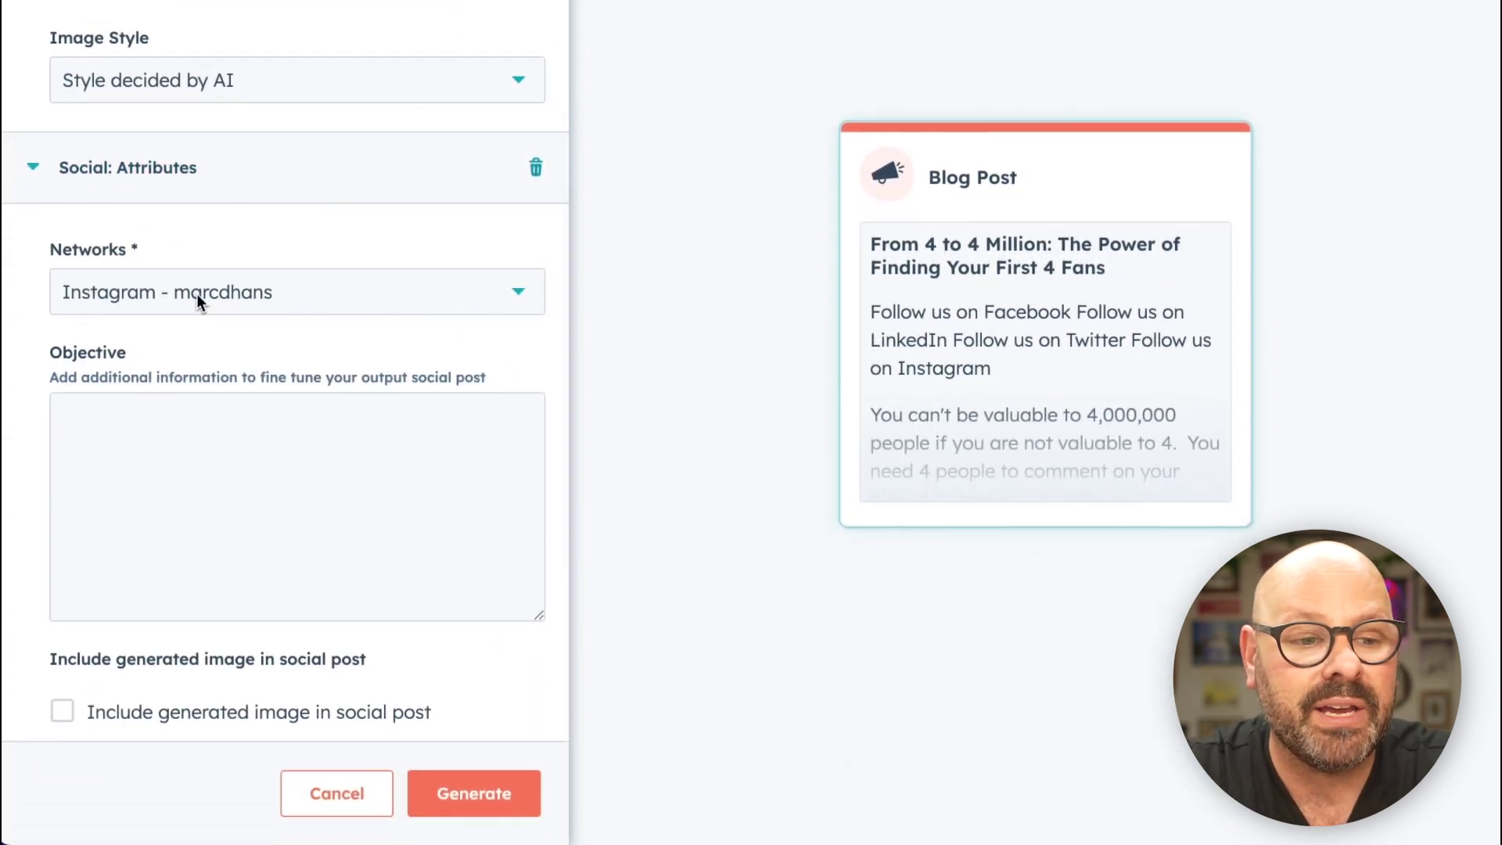
scroll(197, 295, down, 1)
click(150, 418)
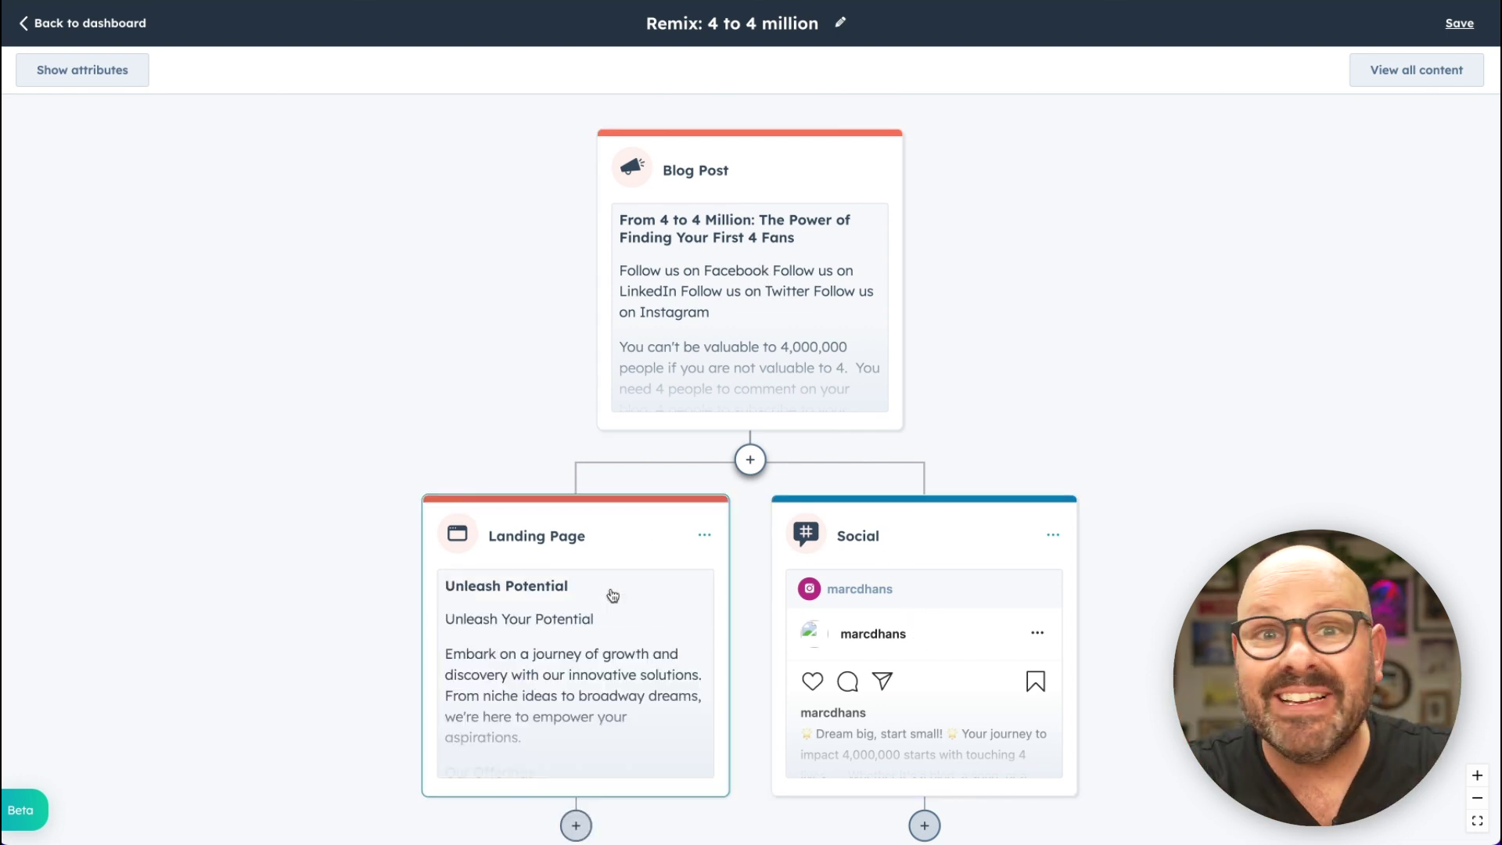
Review the generated landing page copy, save it and open it in the page editor.
scroll(619, 581, down, 1)
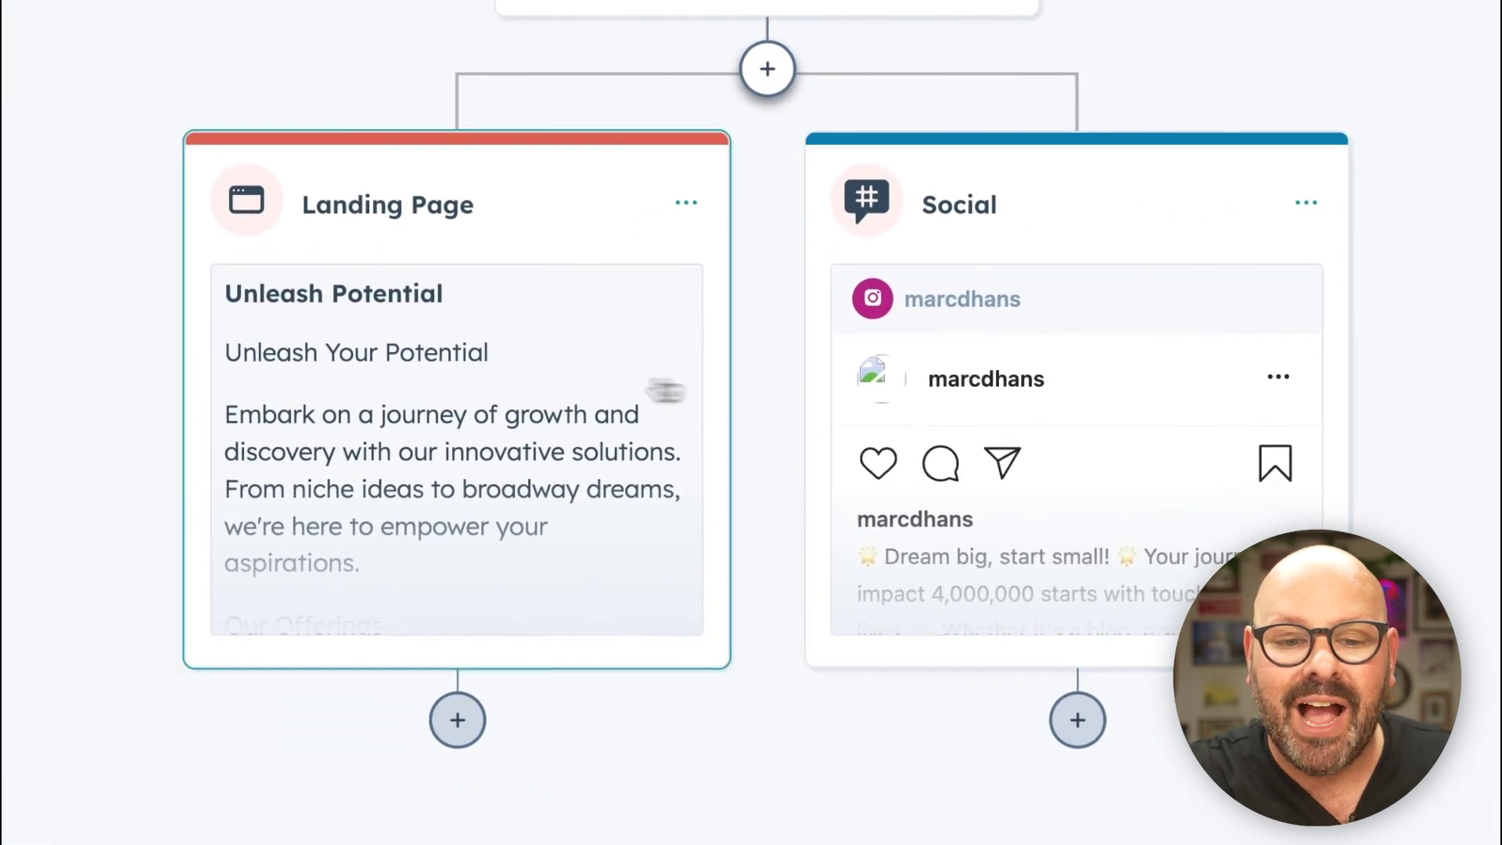
click(553, 503)
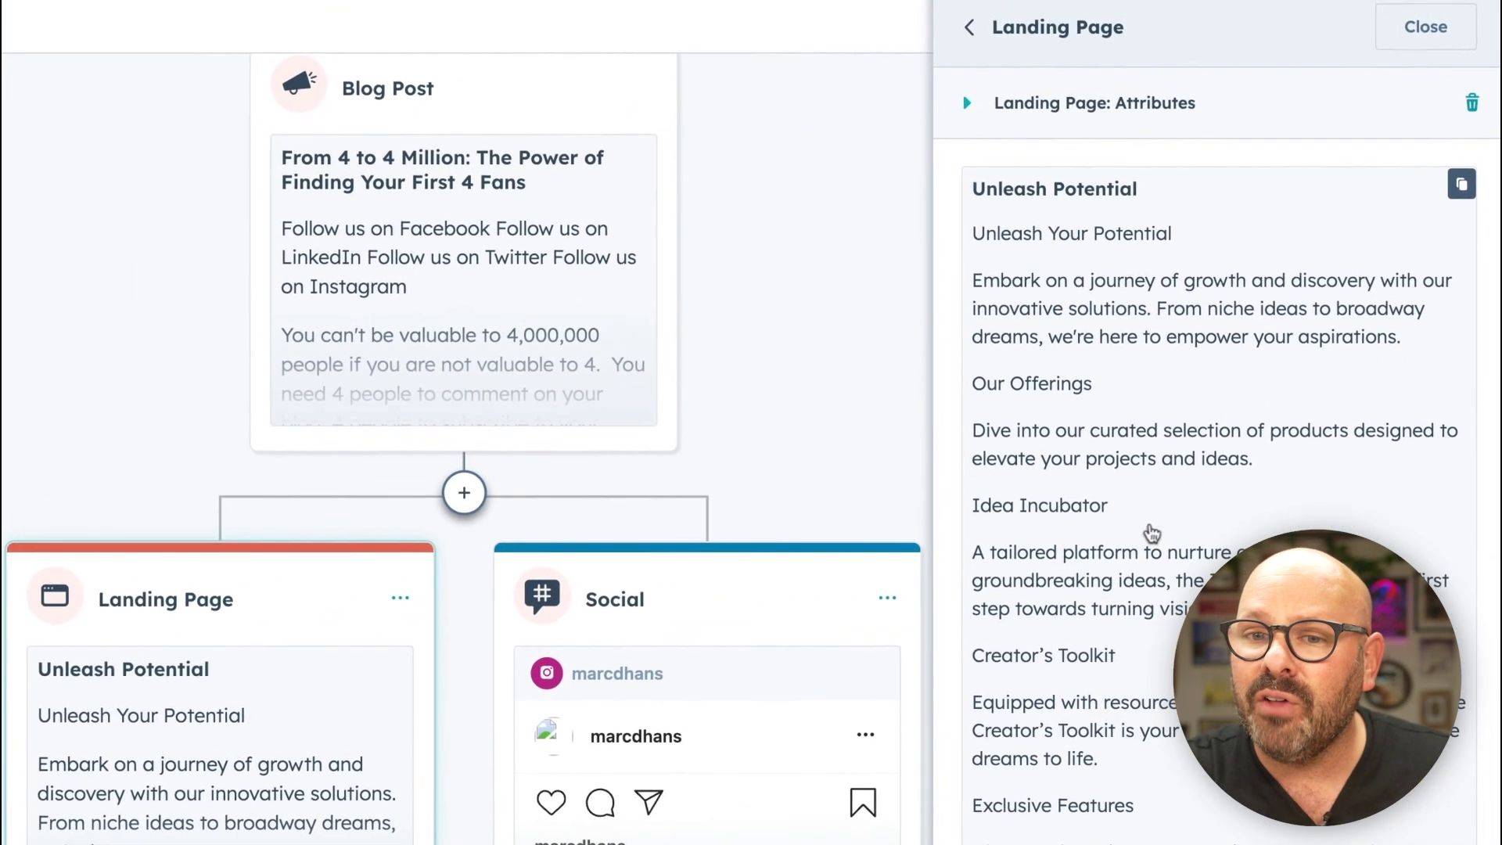
scroll(1149, 534, down, 6)
scroll(1151, 534, down, 2)
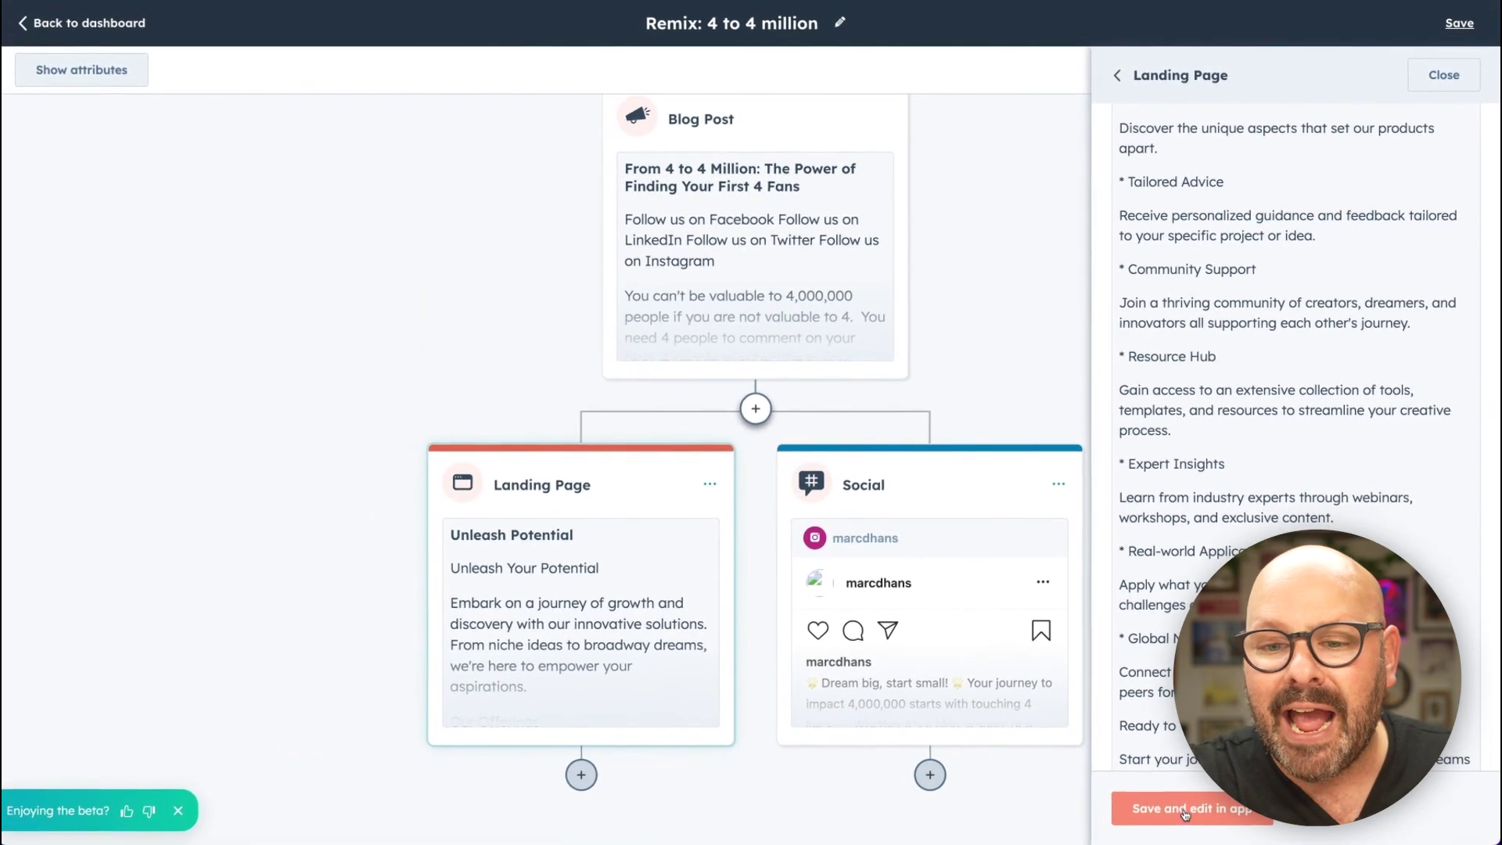
click(1185, 810)
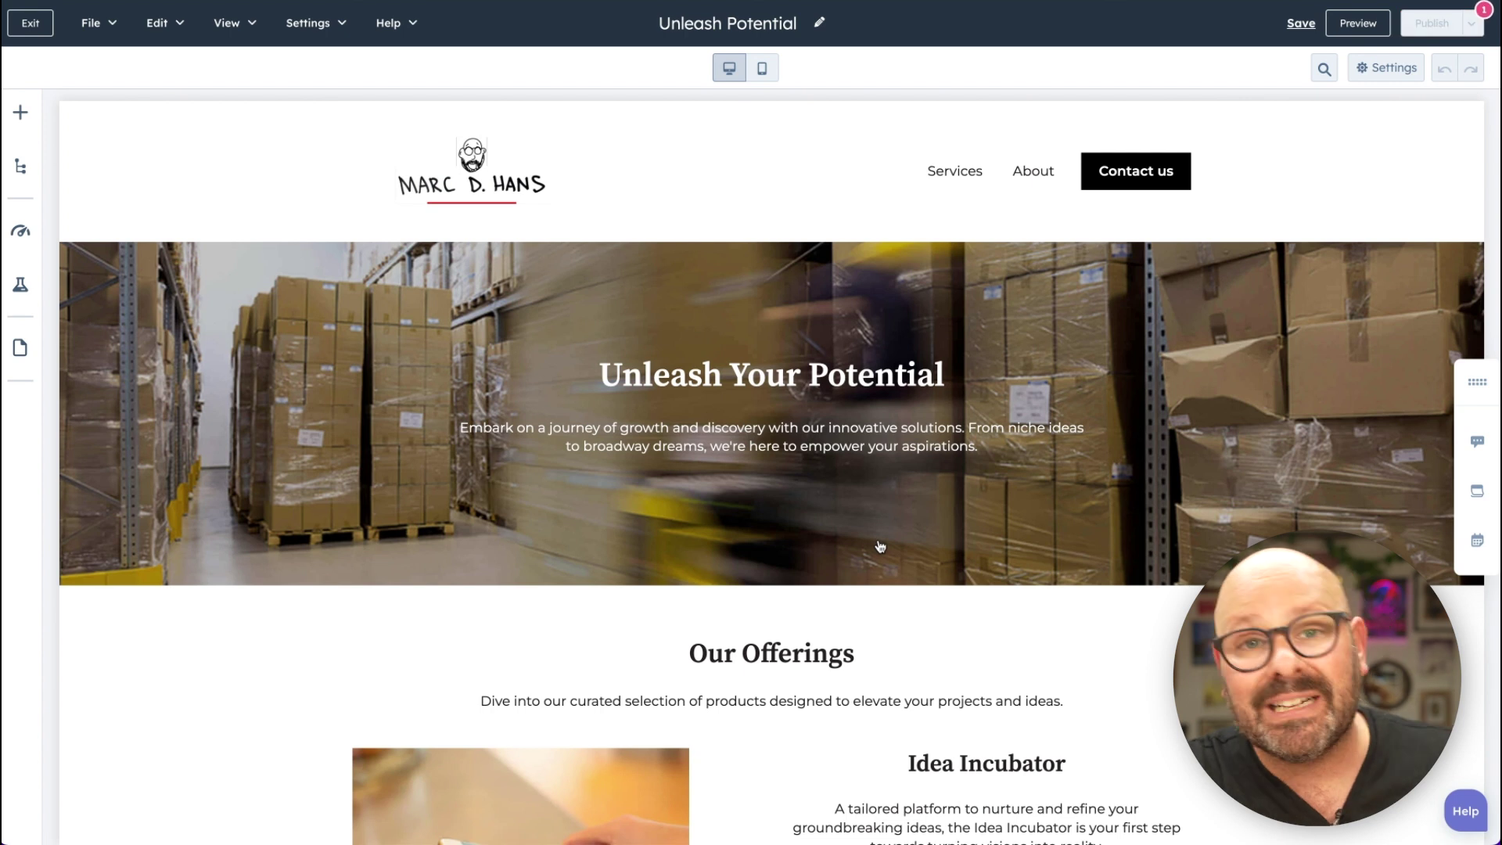
Look through the "Unleash Potential" landing page in the editor and view the full generated social post in the remix.
scroll(880, 546, down, 4)
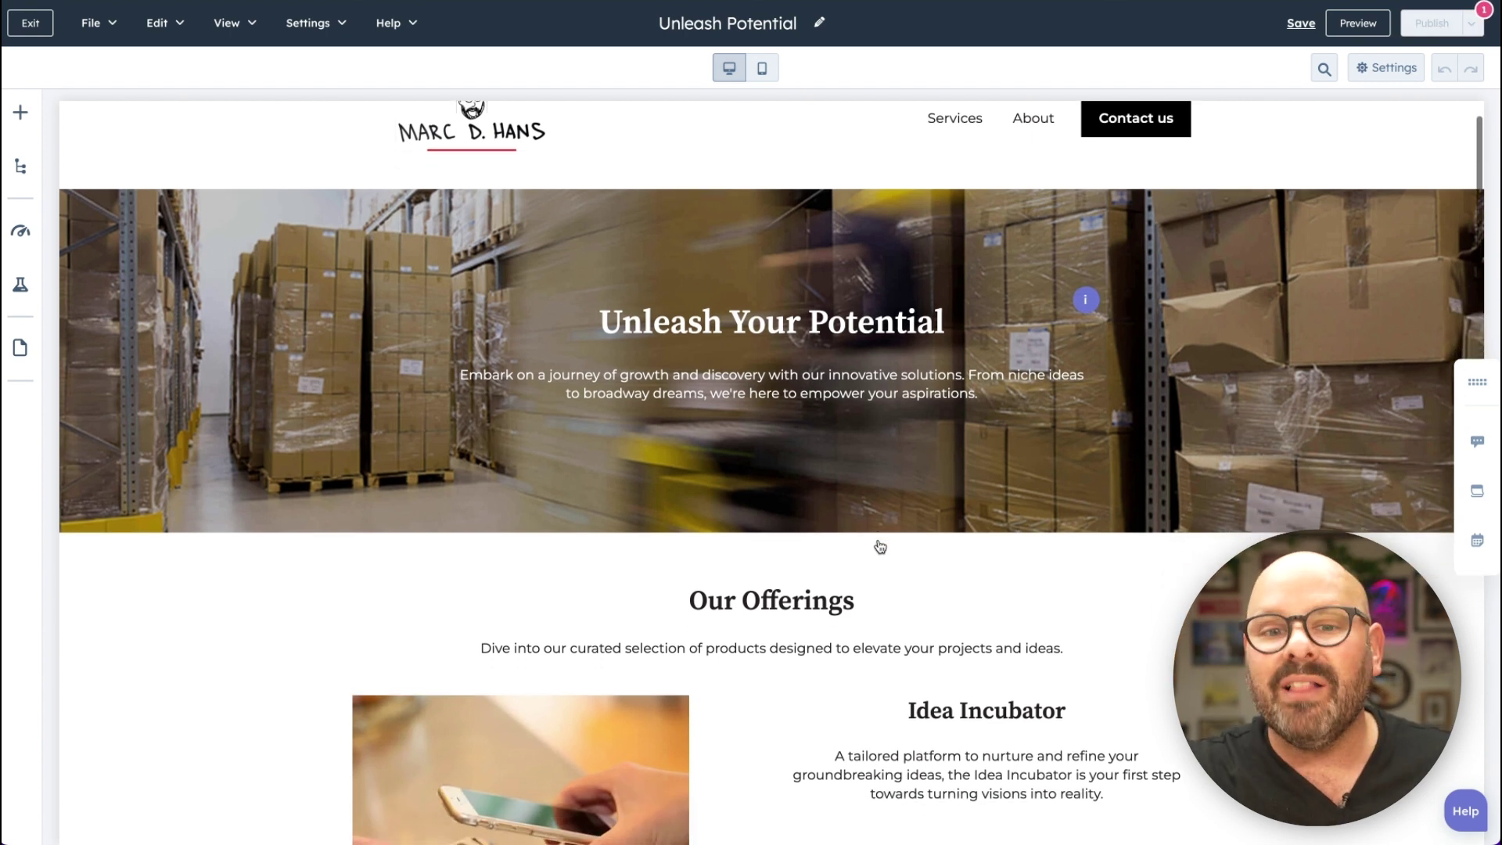
scroll(879, 546, down, 10)
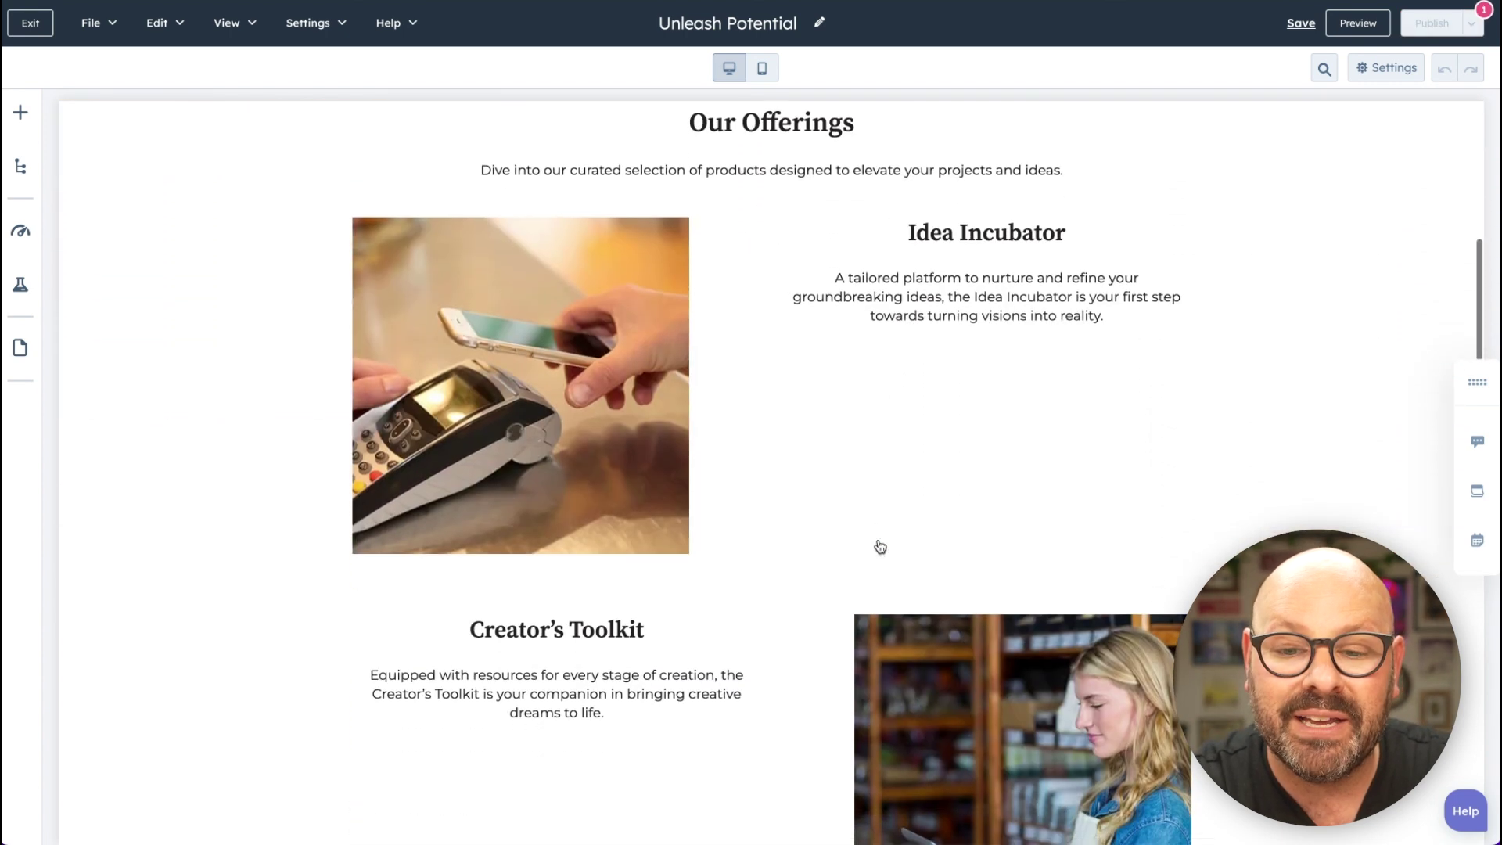
scroll(880, 546, down, 8)
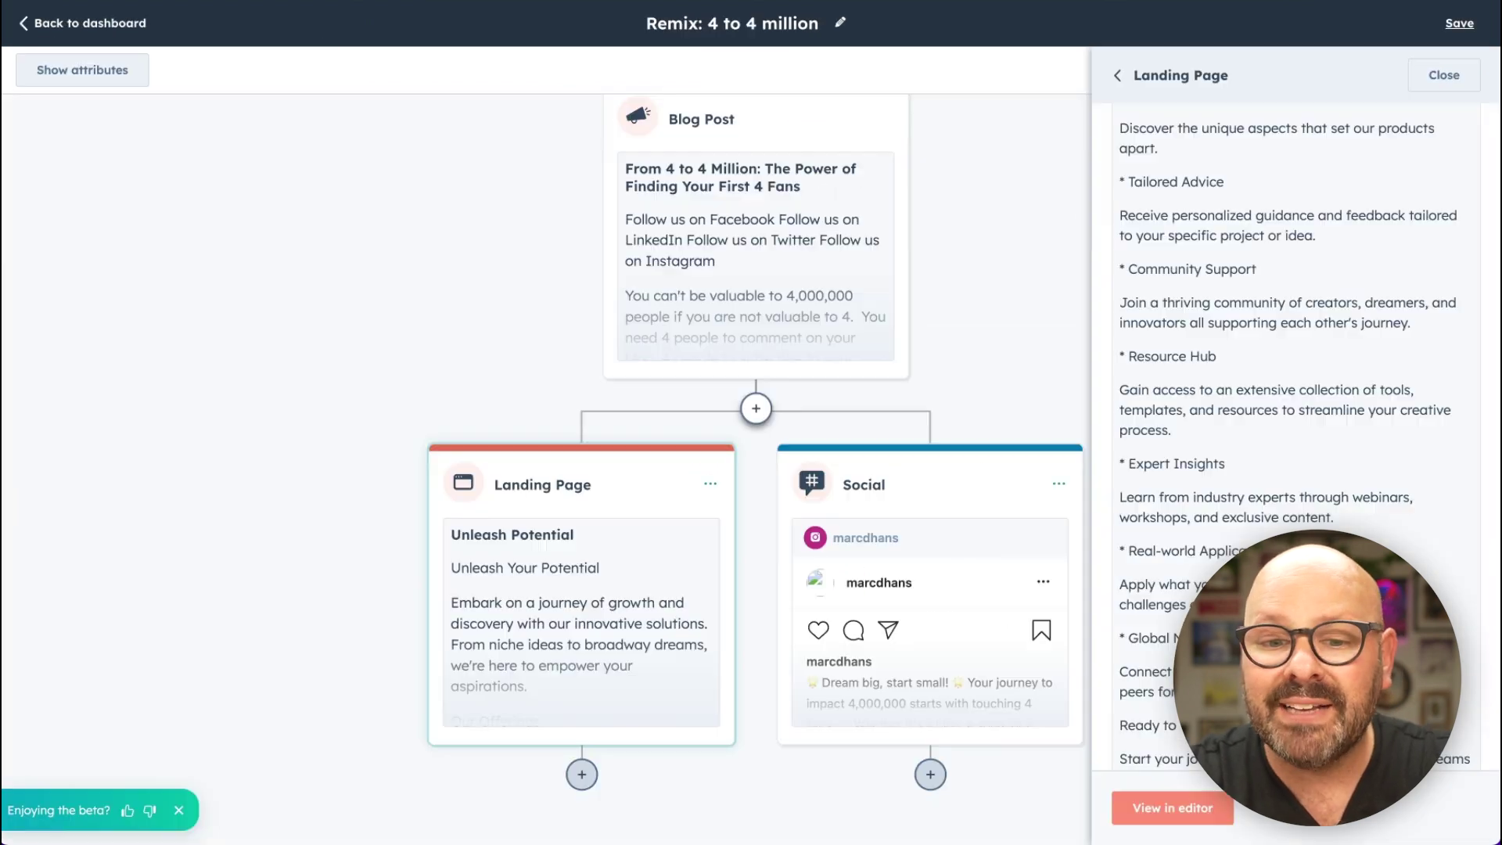
click(903, 665)
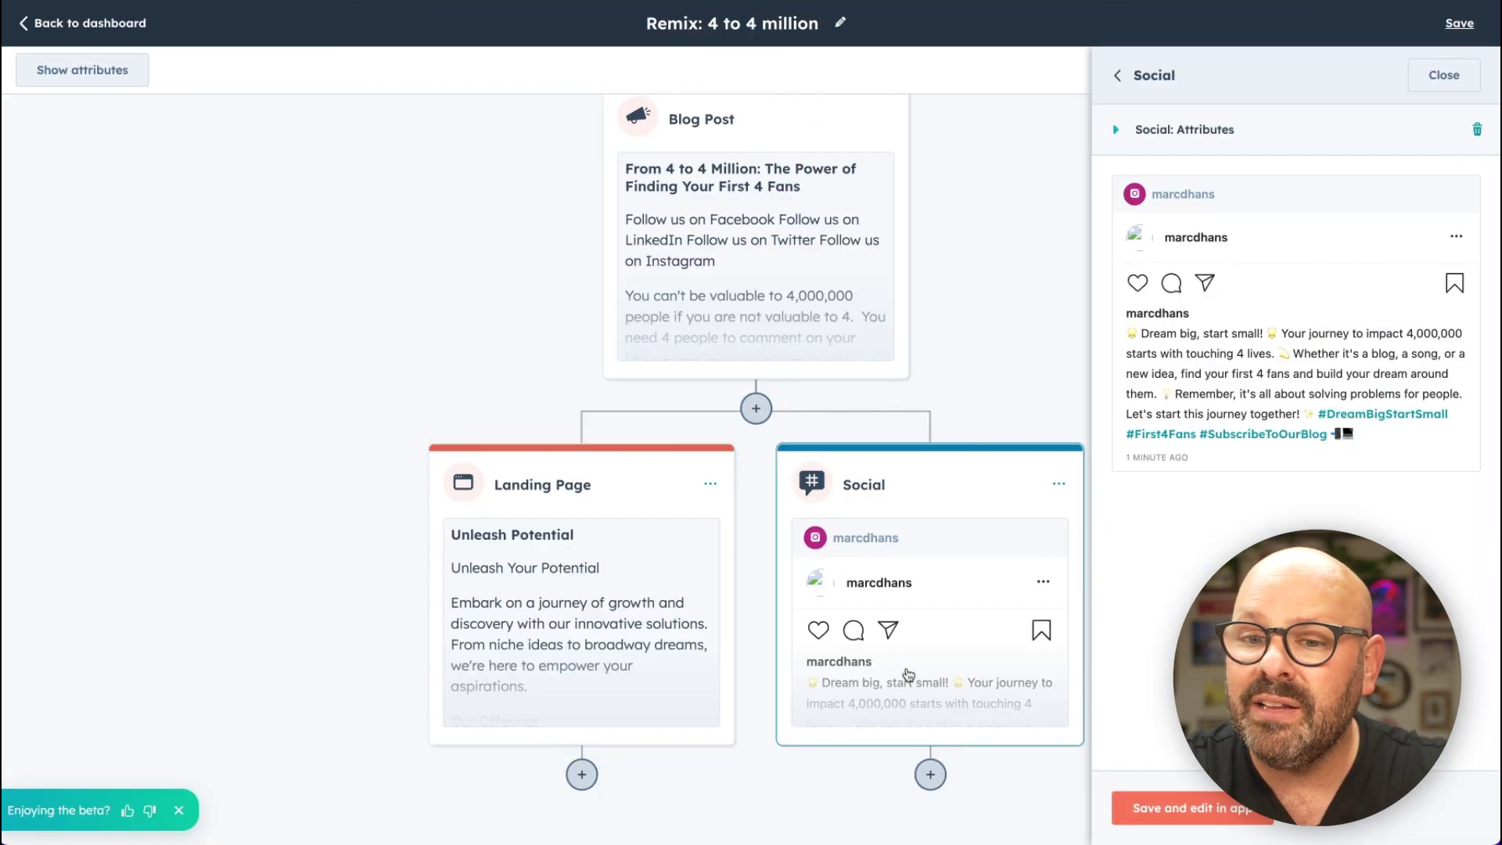